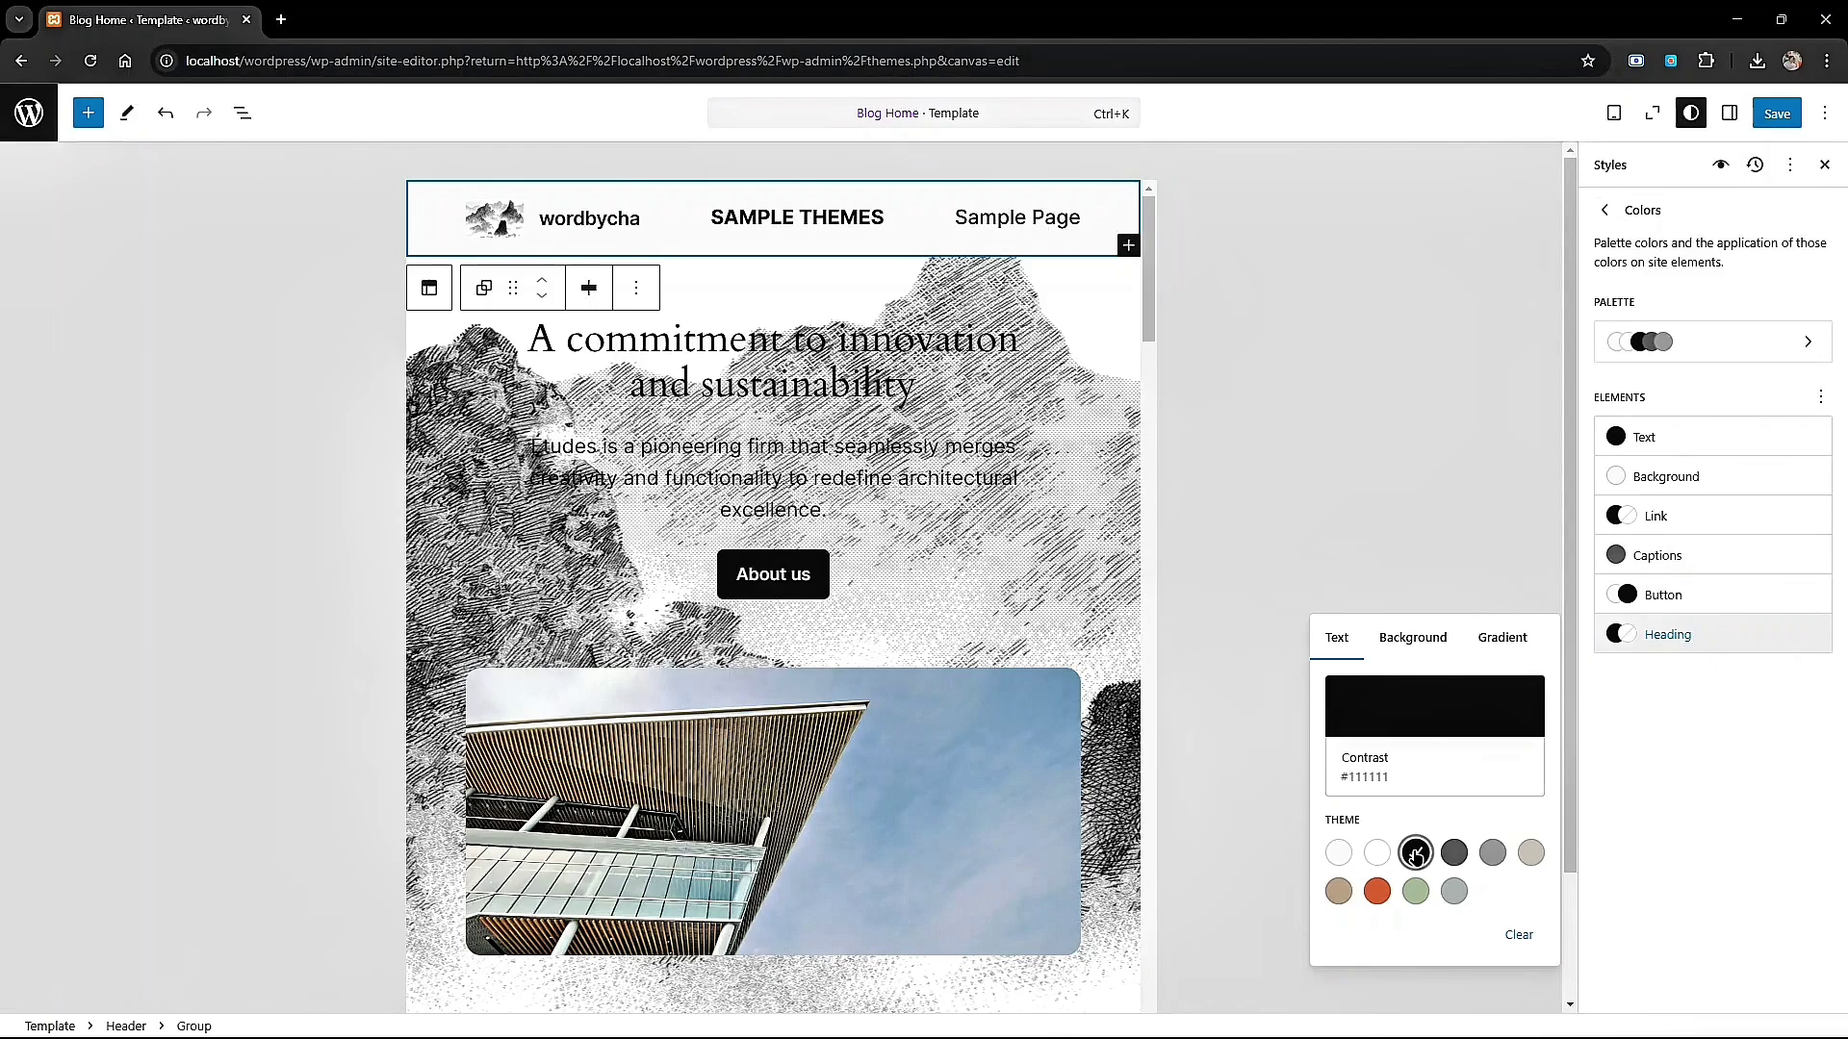
Save the template and style changes and open the published site.
click(1777, 113)
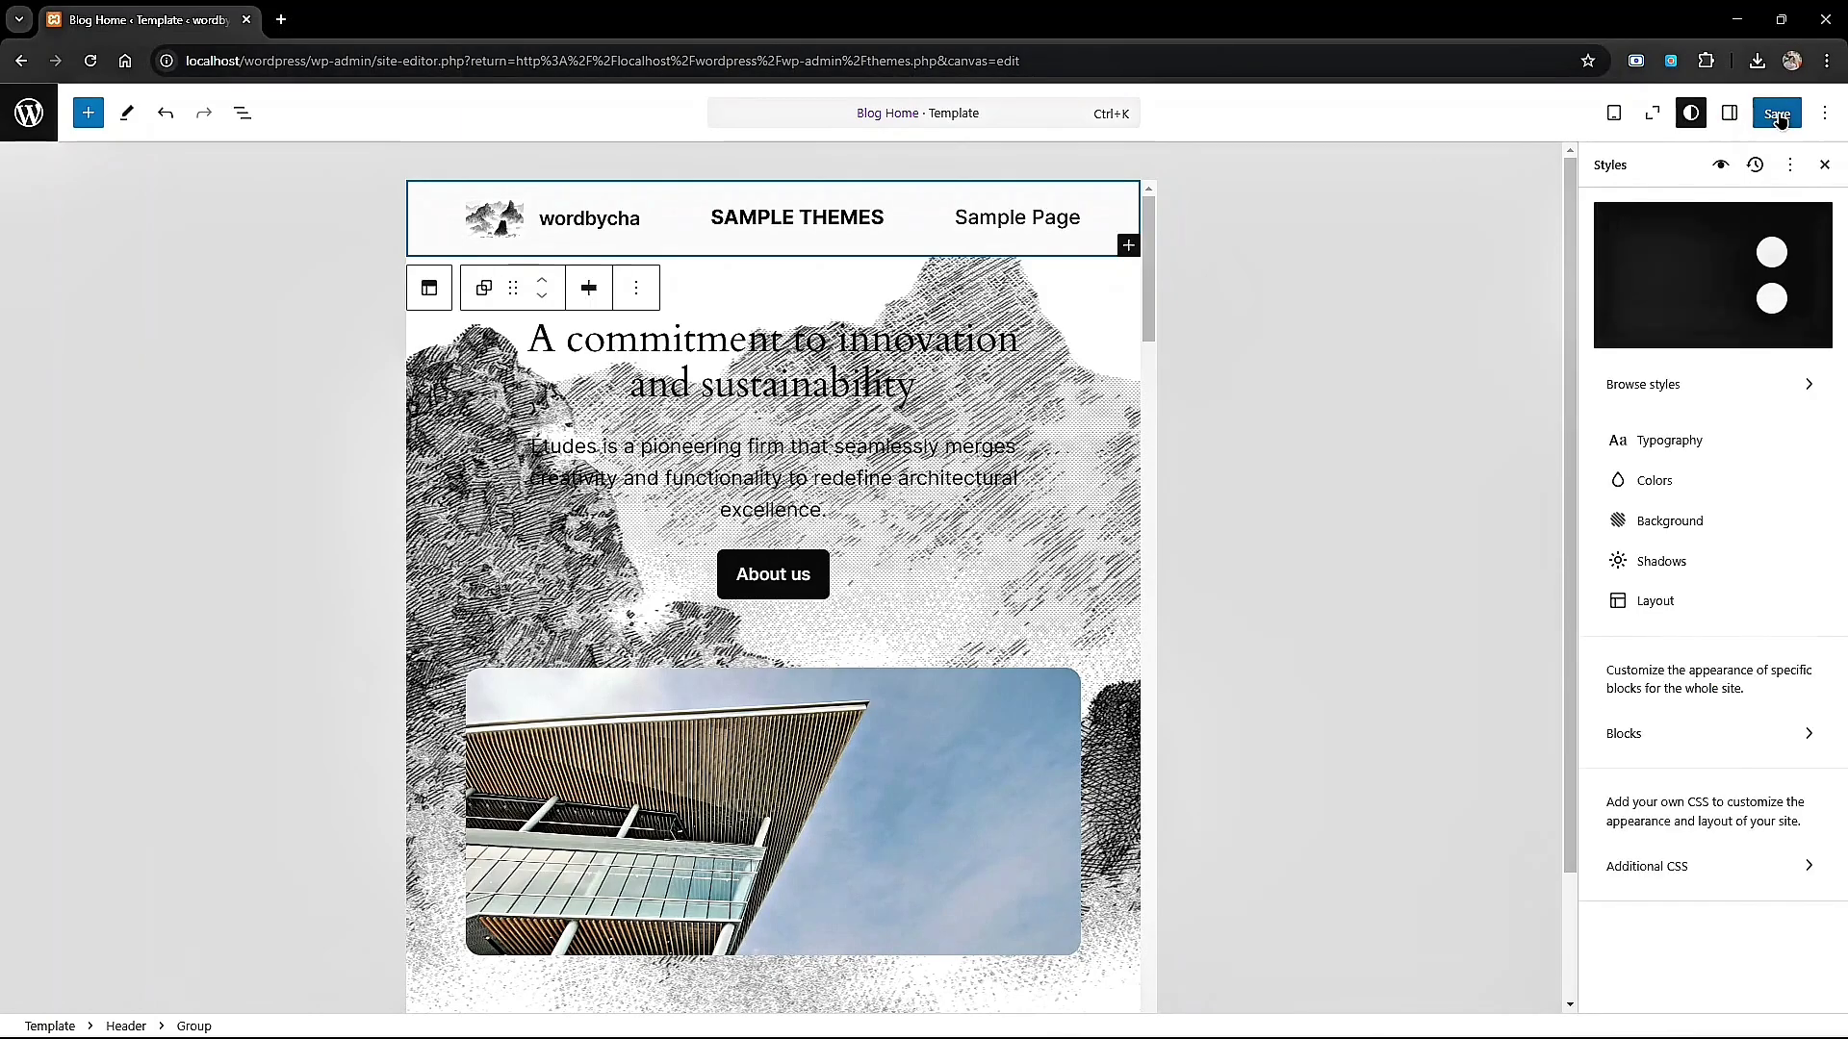
click(1777, 113)
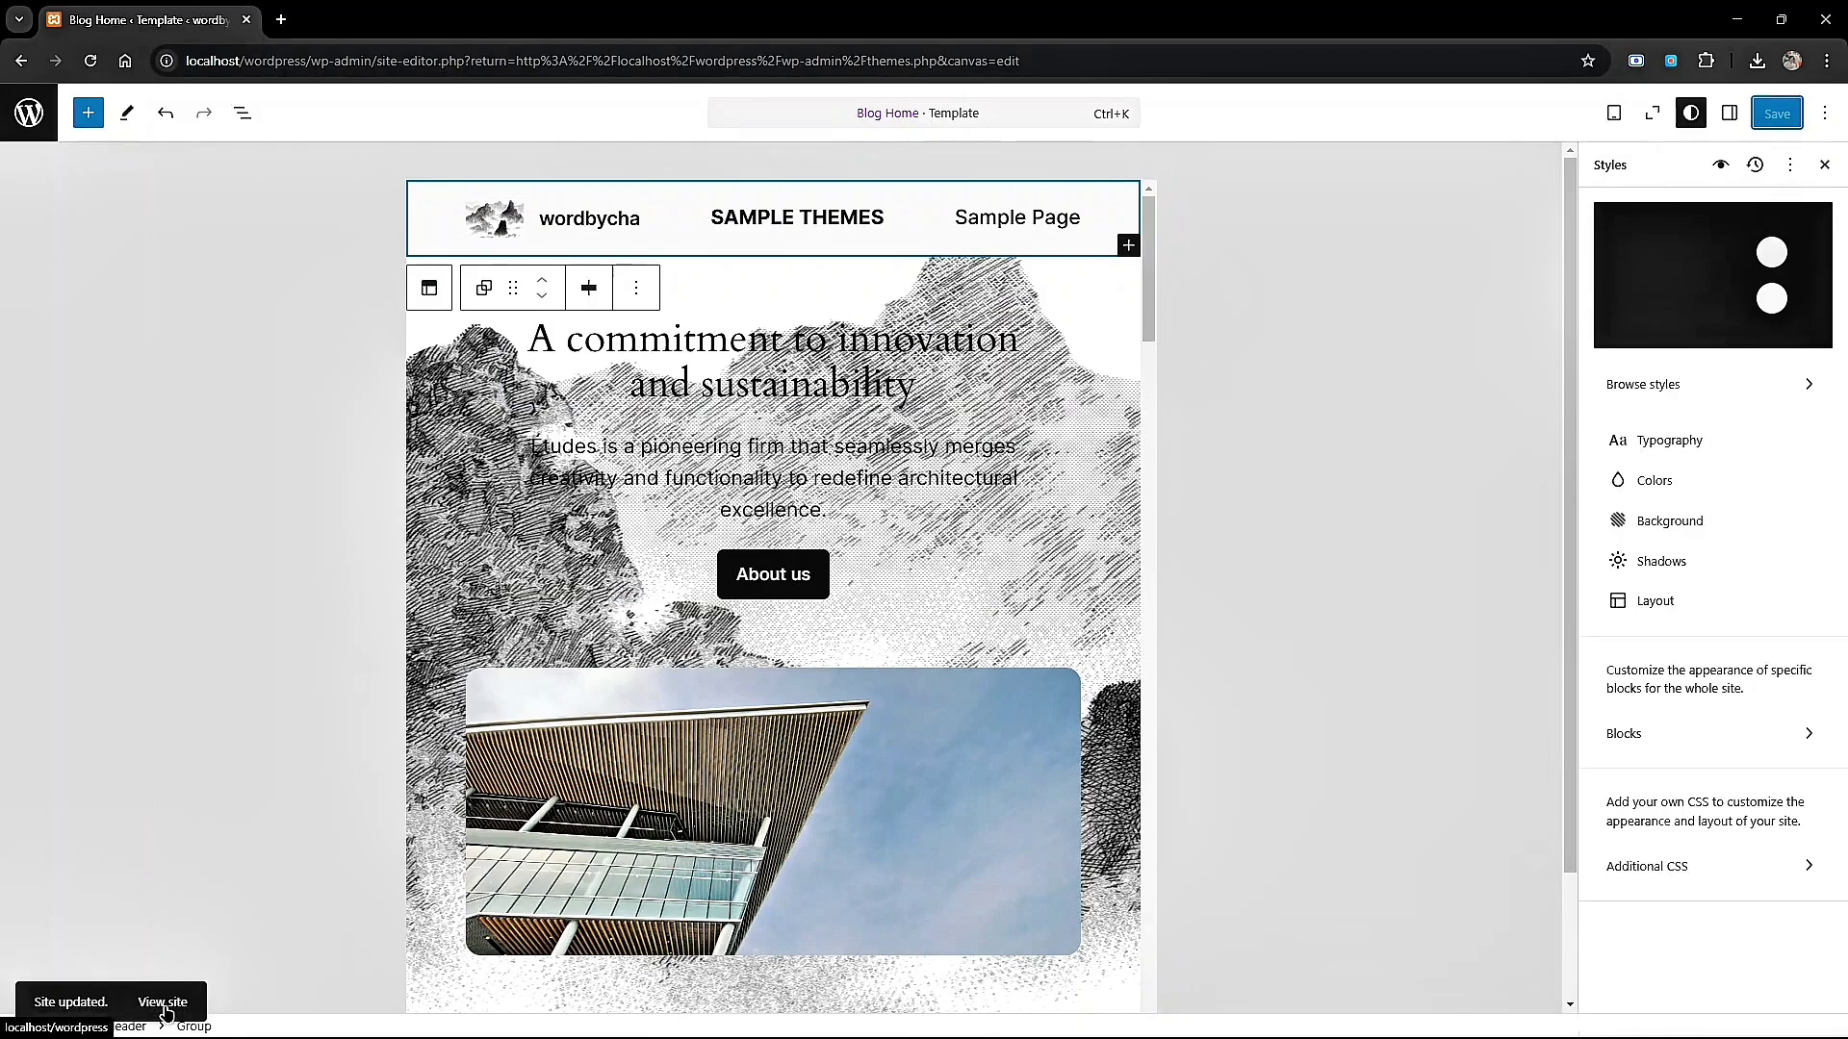
click(164, 1003)
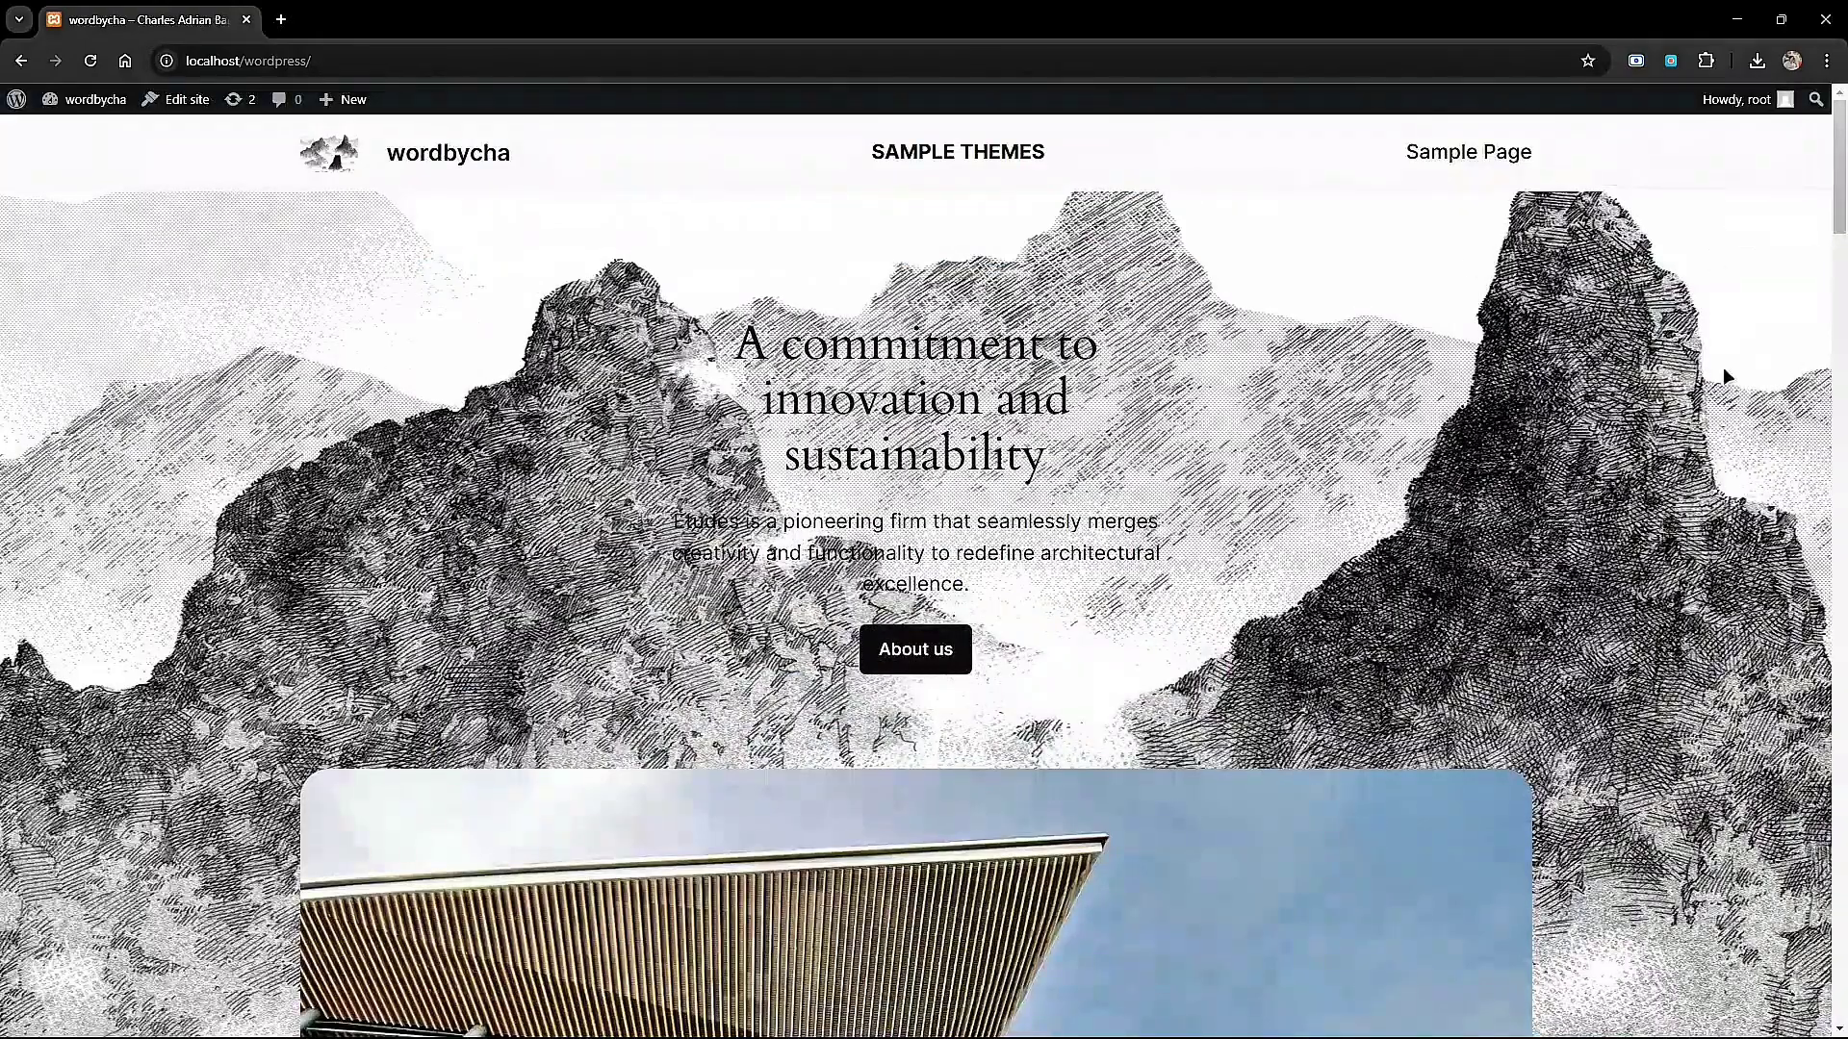
Look through the published home page from the header to the site title and links in the footer, and return to the start.
scroll(394, 361, down, 4)
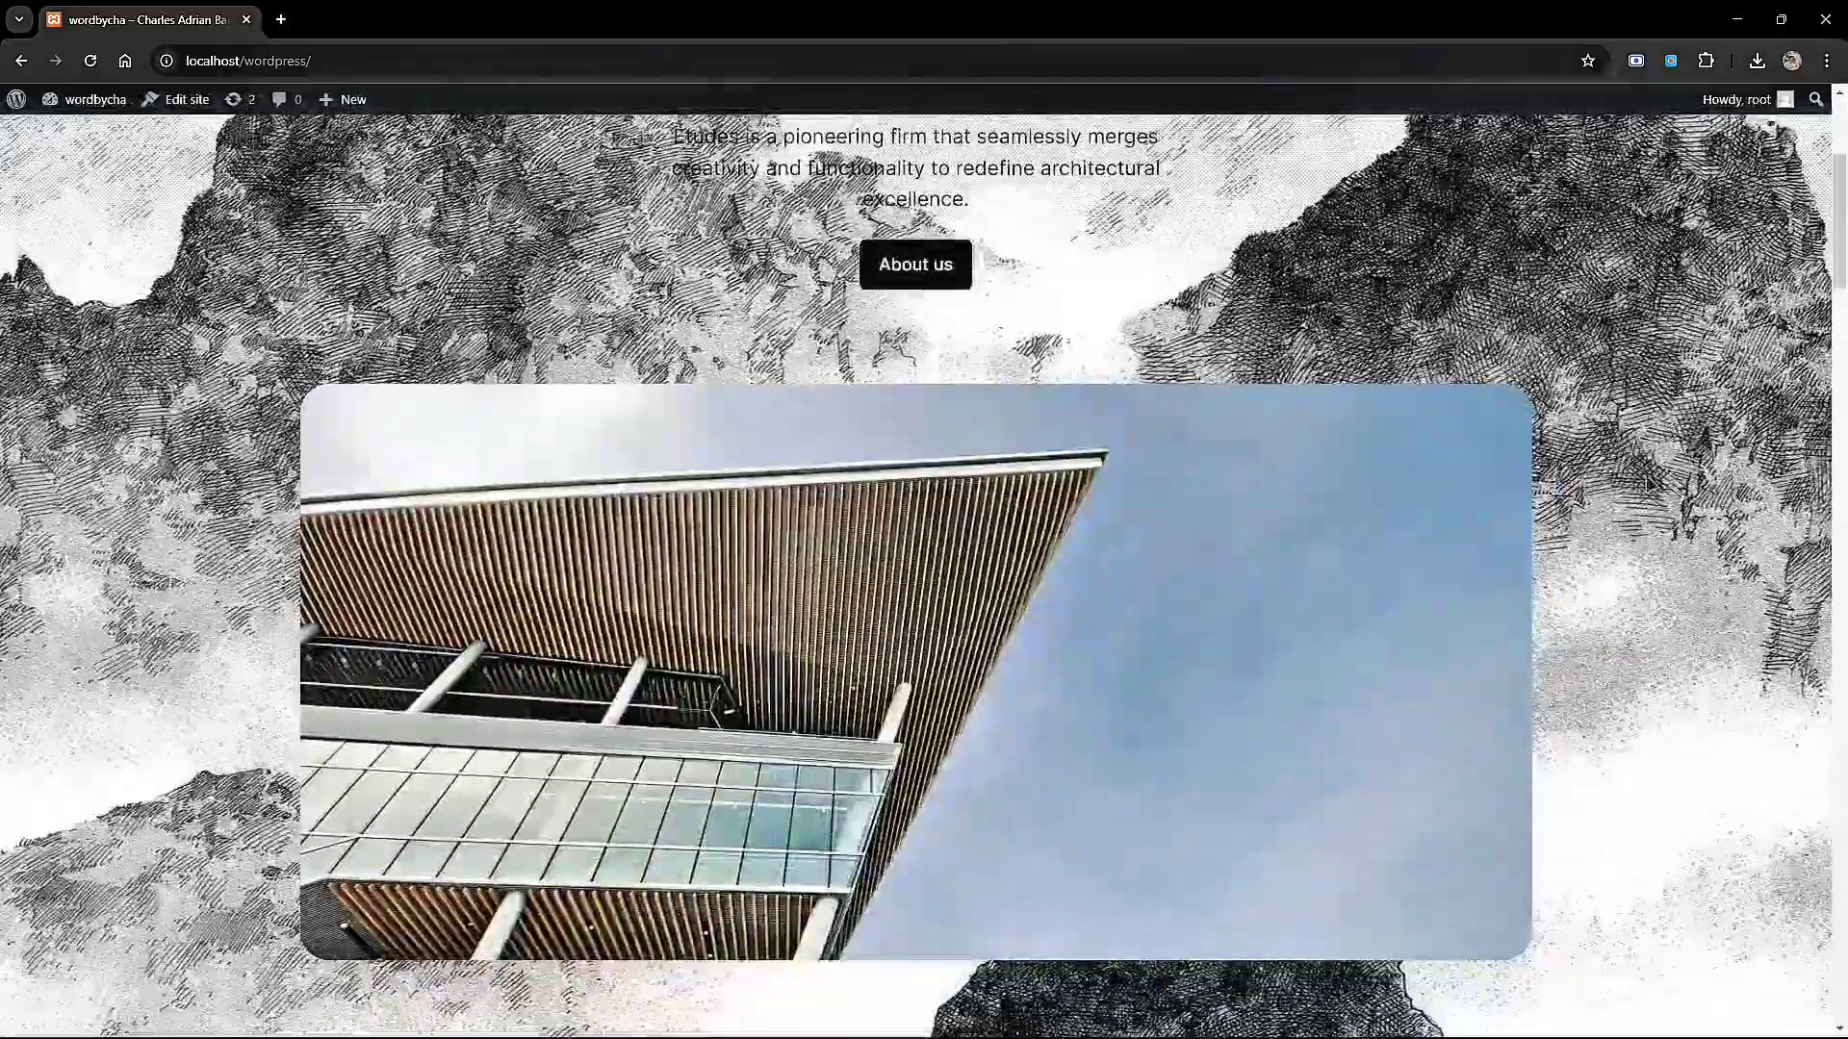
scroll(265, 507, up, 2)
scroll(265, 507, up, 2)
scroll(1184, 458, down, 10)
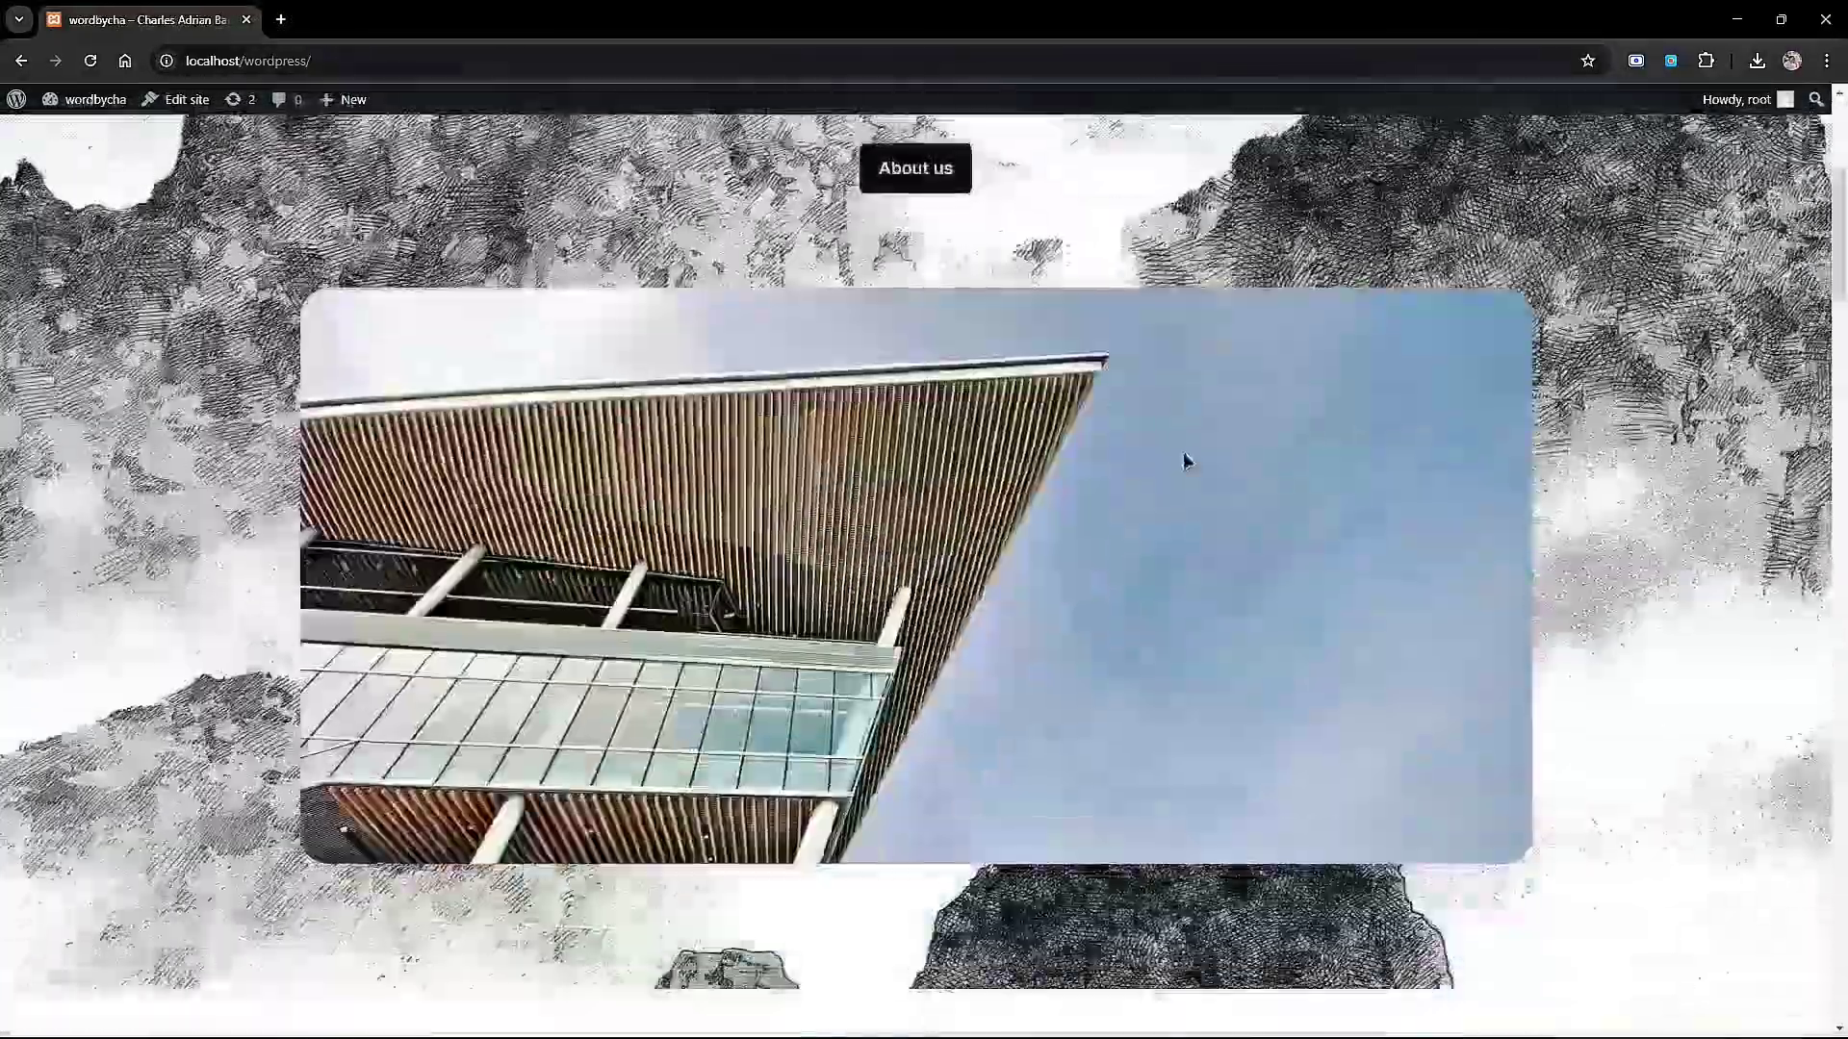
scroll(1178, 469, down, 5)
scroll(1174, 446, up, 5)
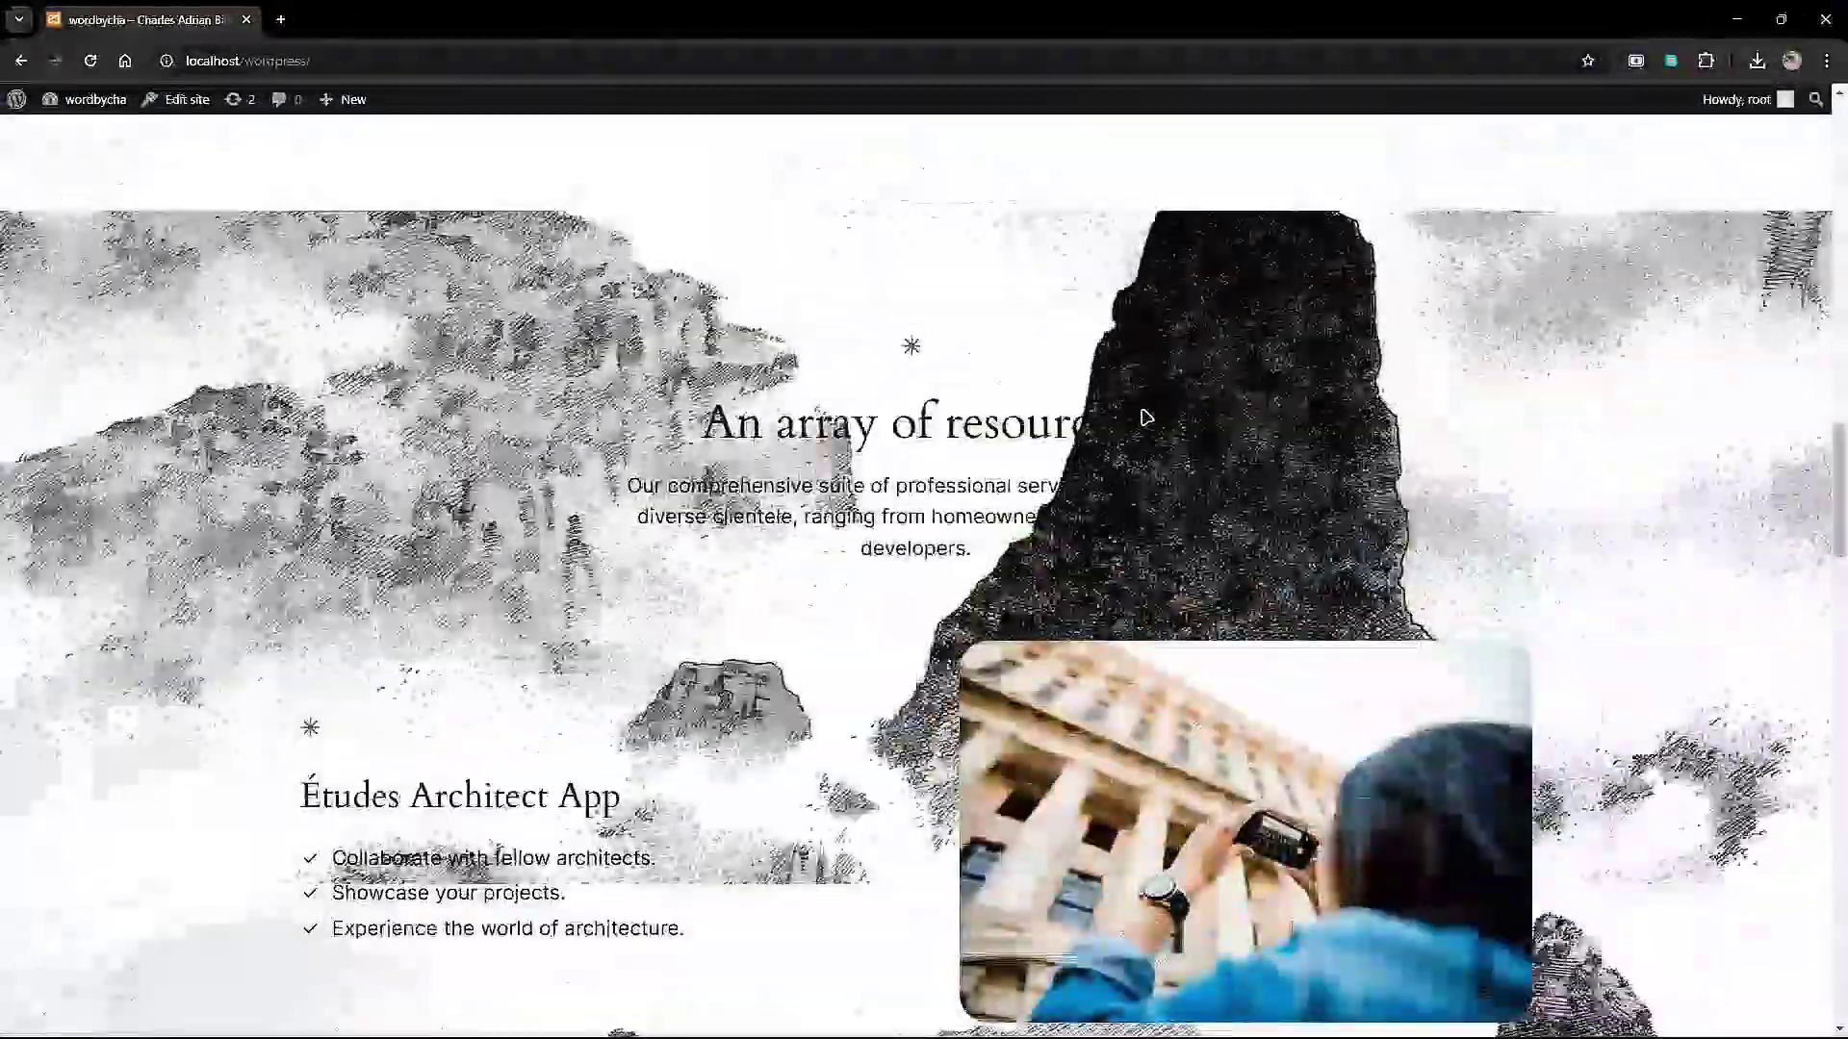
scroll(1106, 478, down, 10)
scroll(1104, 478, down, 12)
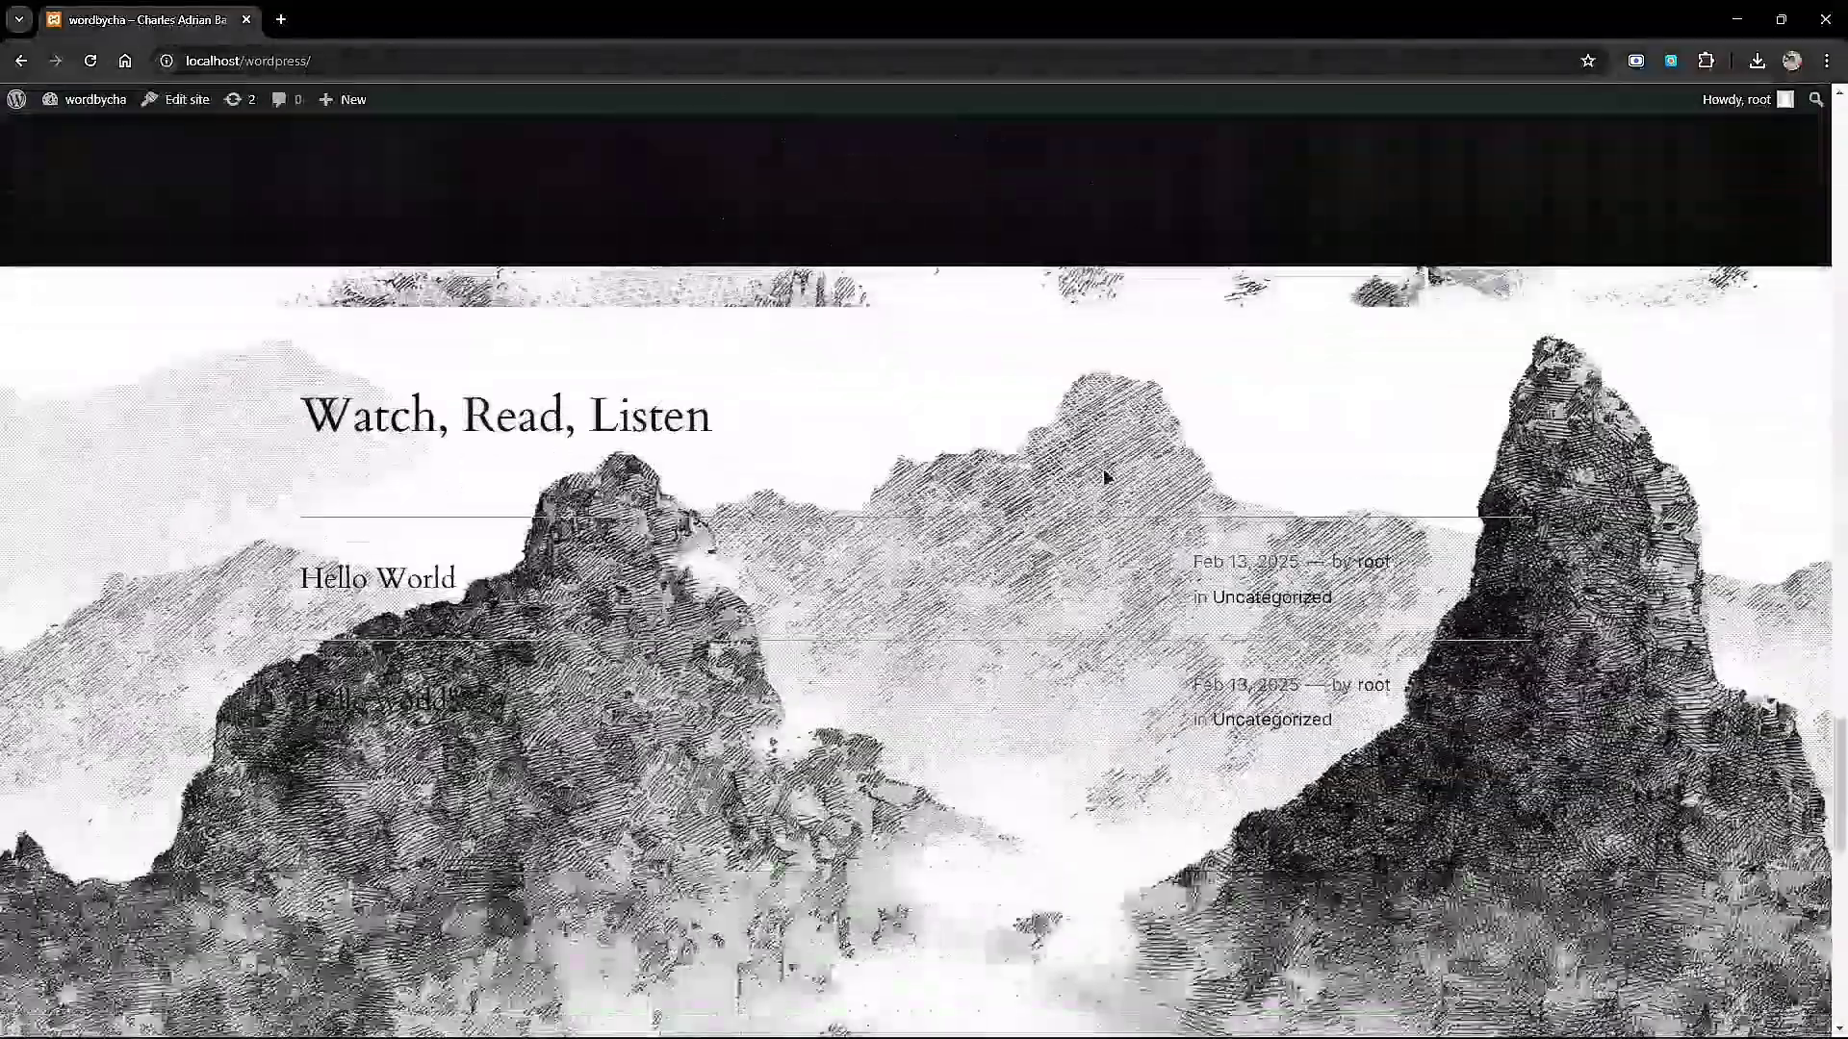
scroll(575, 484, up, 5)
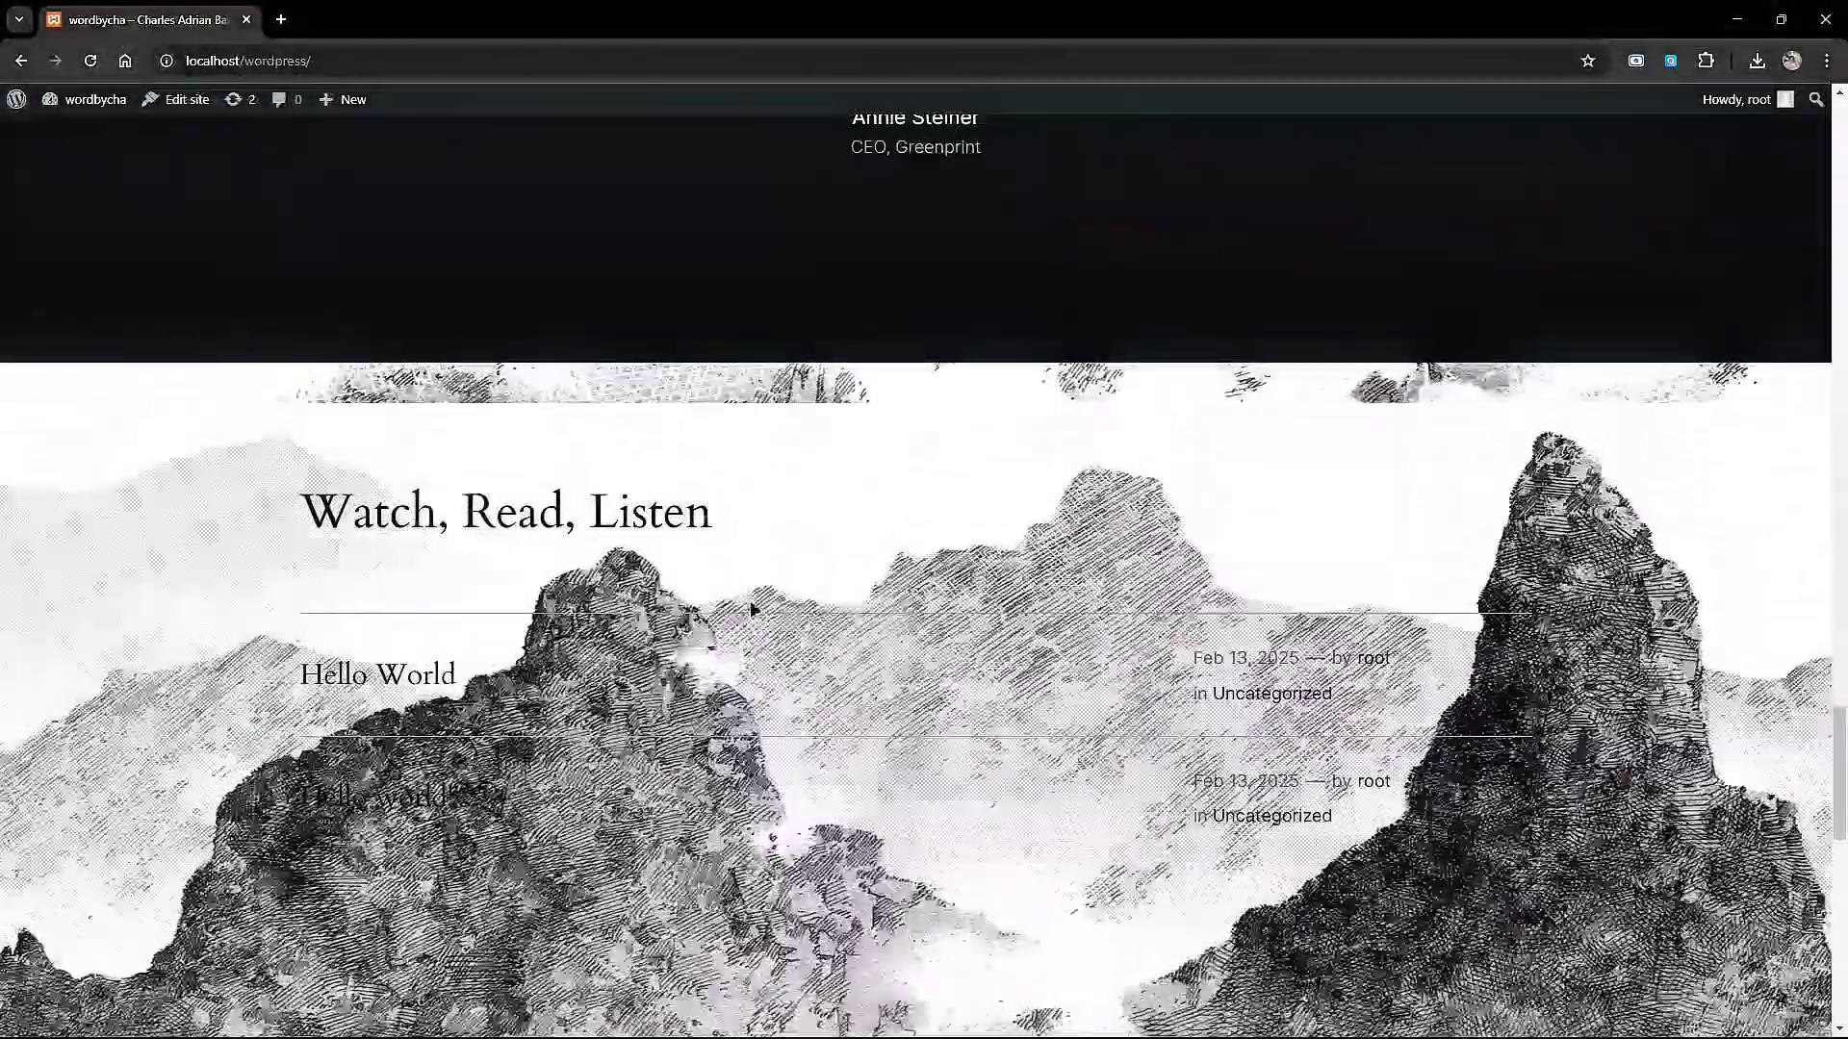
scroll(524, 624, down, 10)
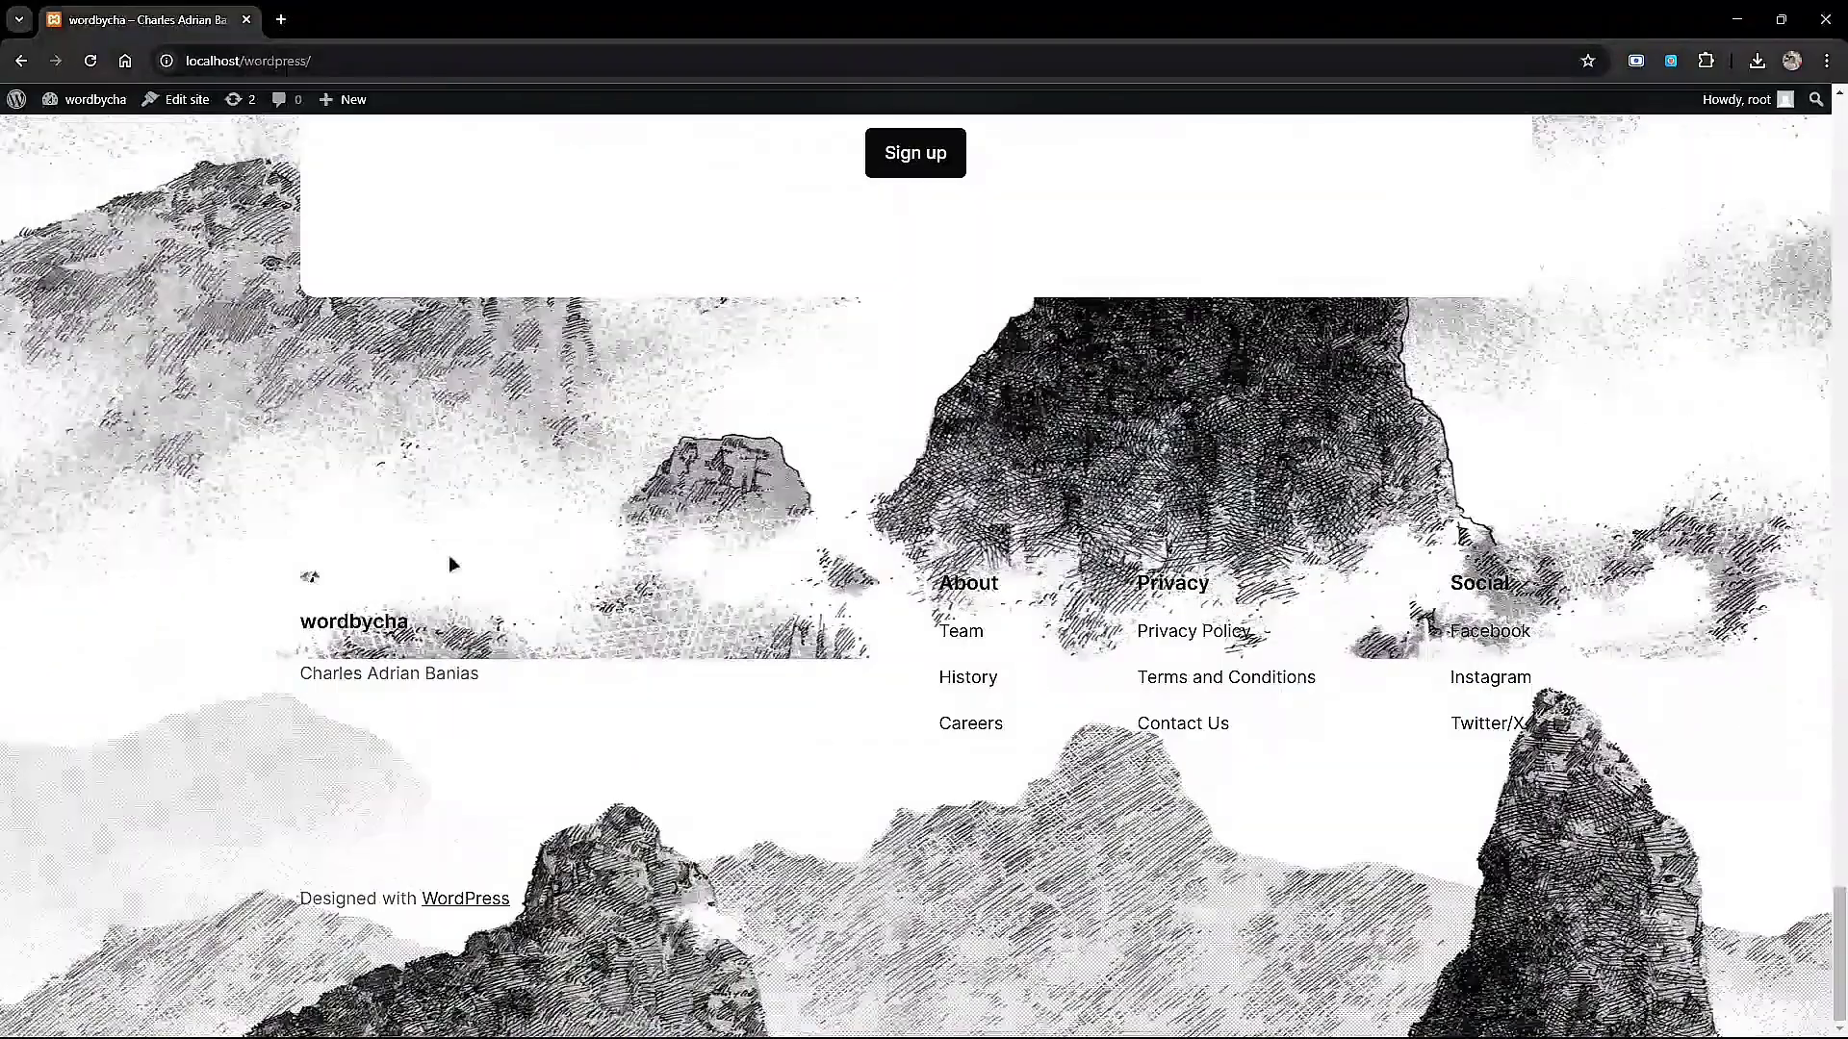
drag(300, 679, 557, 673)
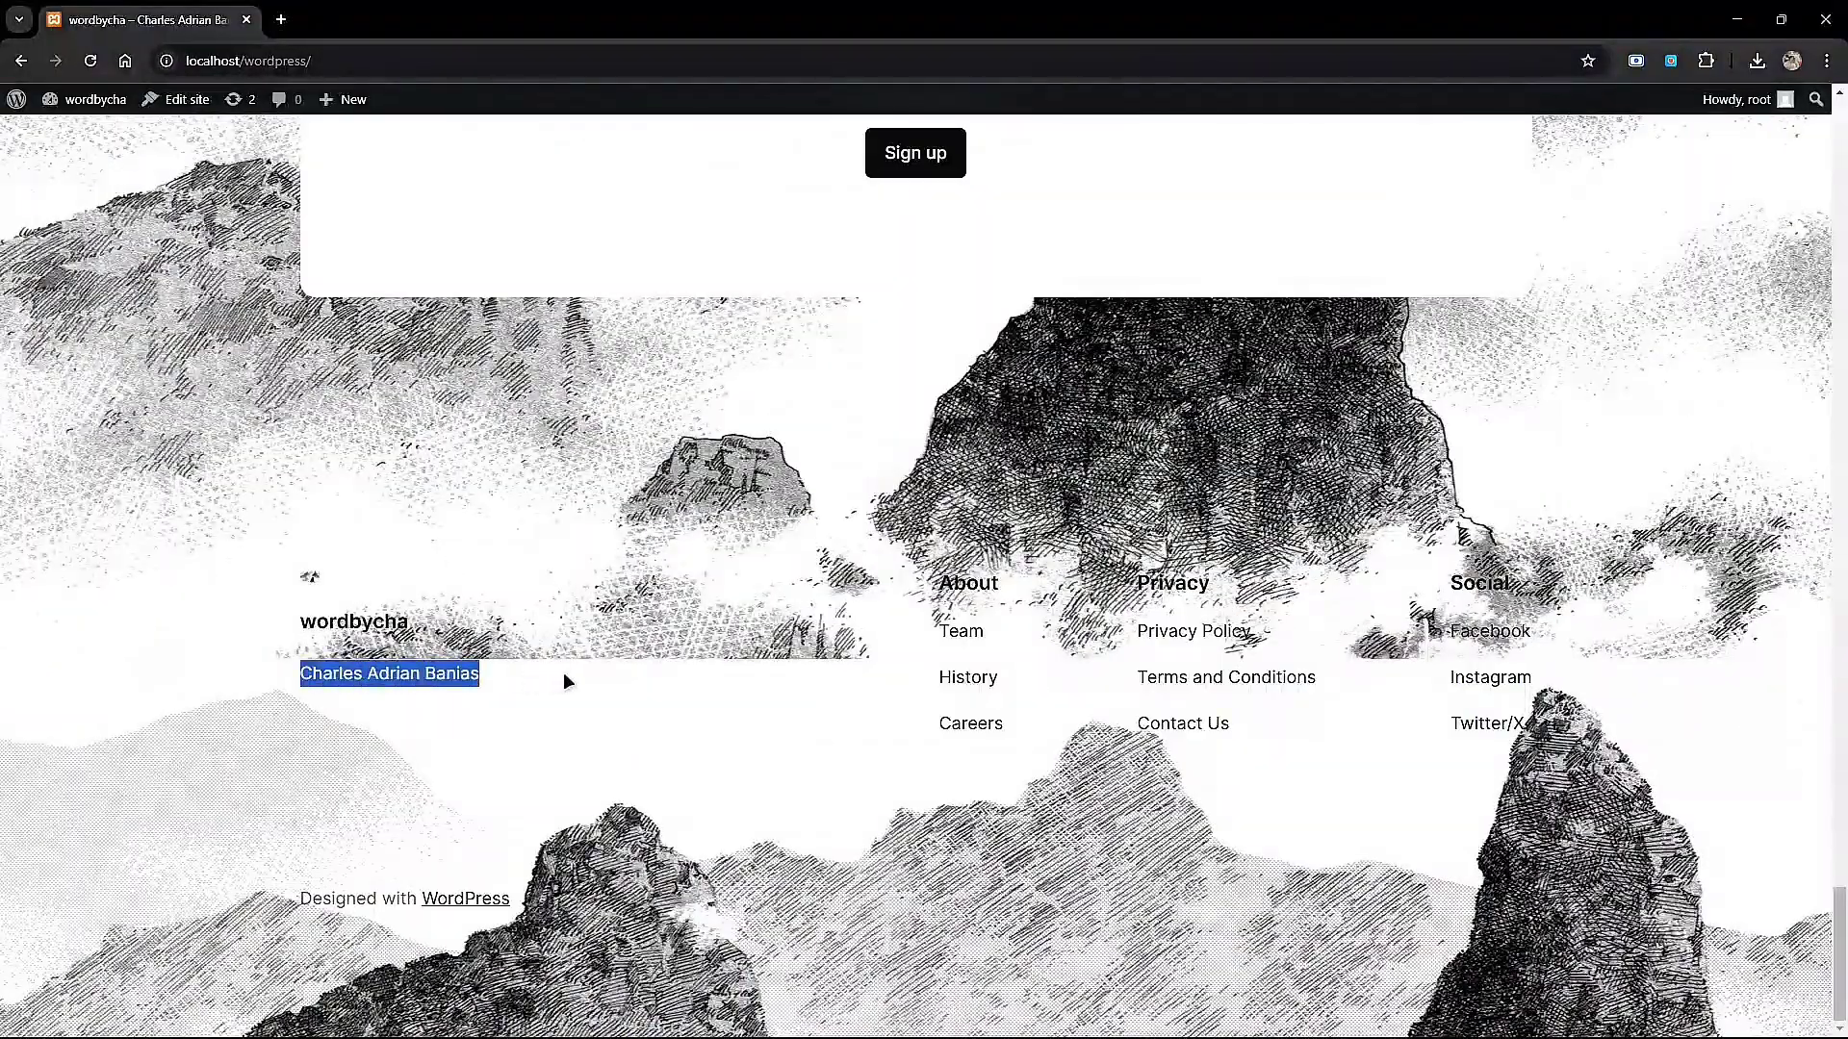
click(563, 672)
scroll(1123, 596, up, 10)
scroll(1132, 623, up, 15)
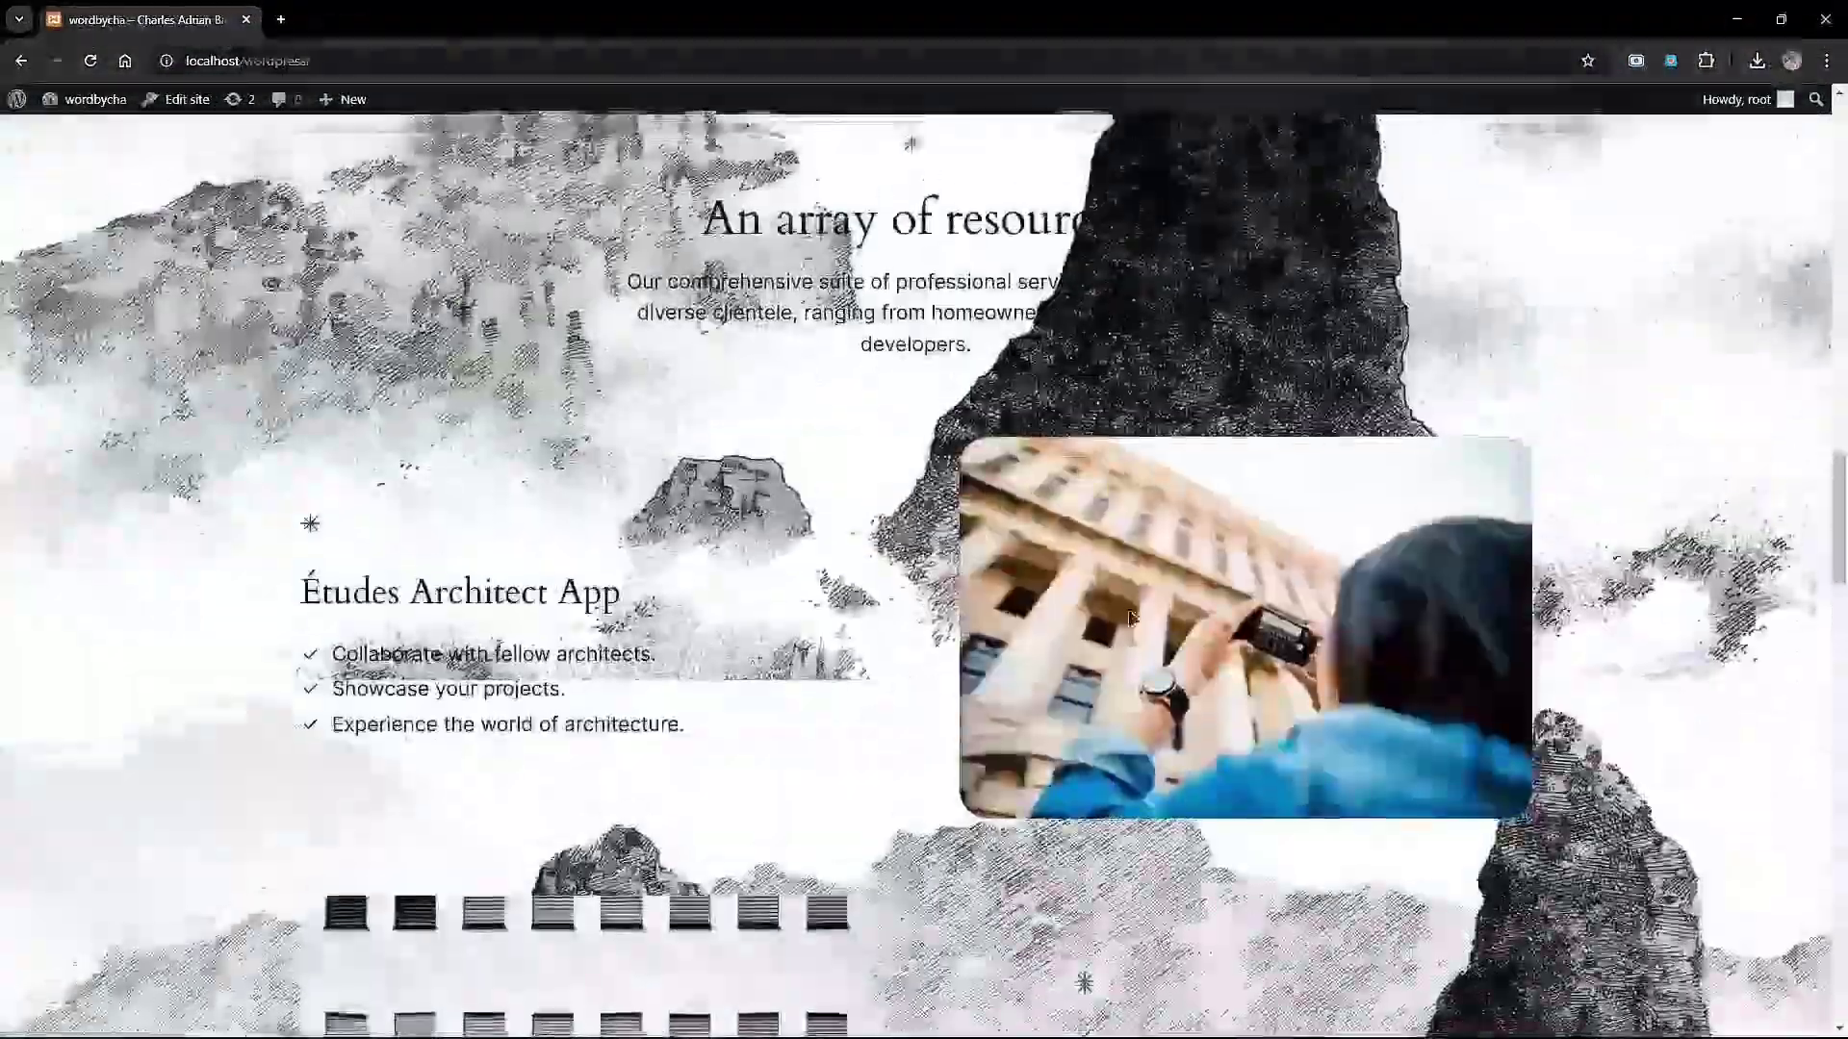
scroll(1131, 623, up, 3)
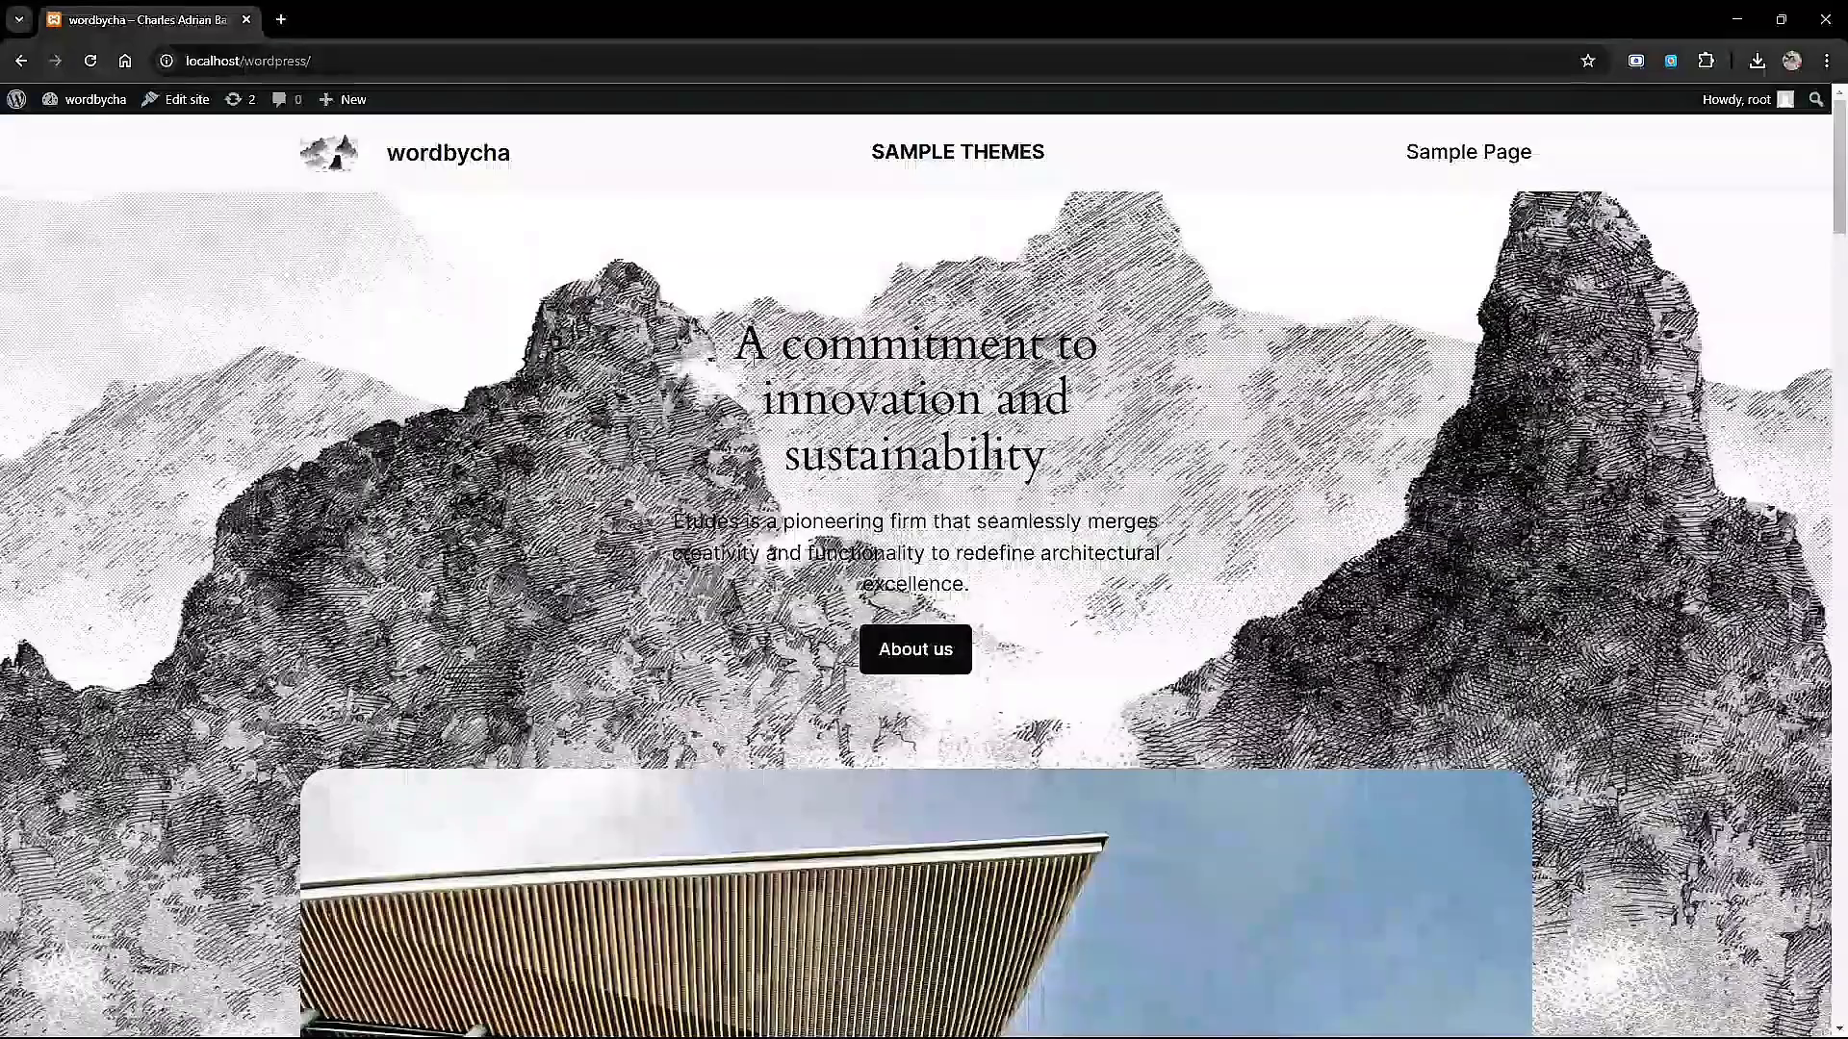
Examine the home page's hero section and the SAMPLE THEMES text in the header against the mountain background.
scroll(701, 419, down, 5)
scroll(700, 419, up, 3)
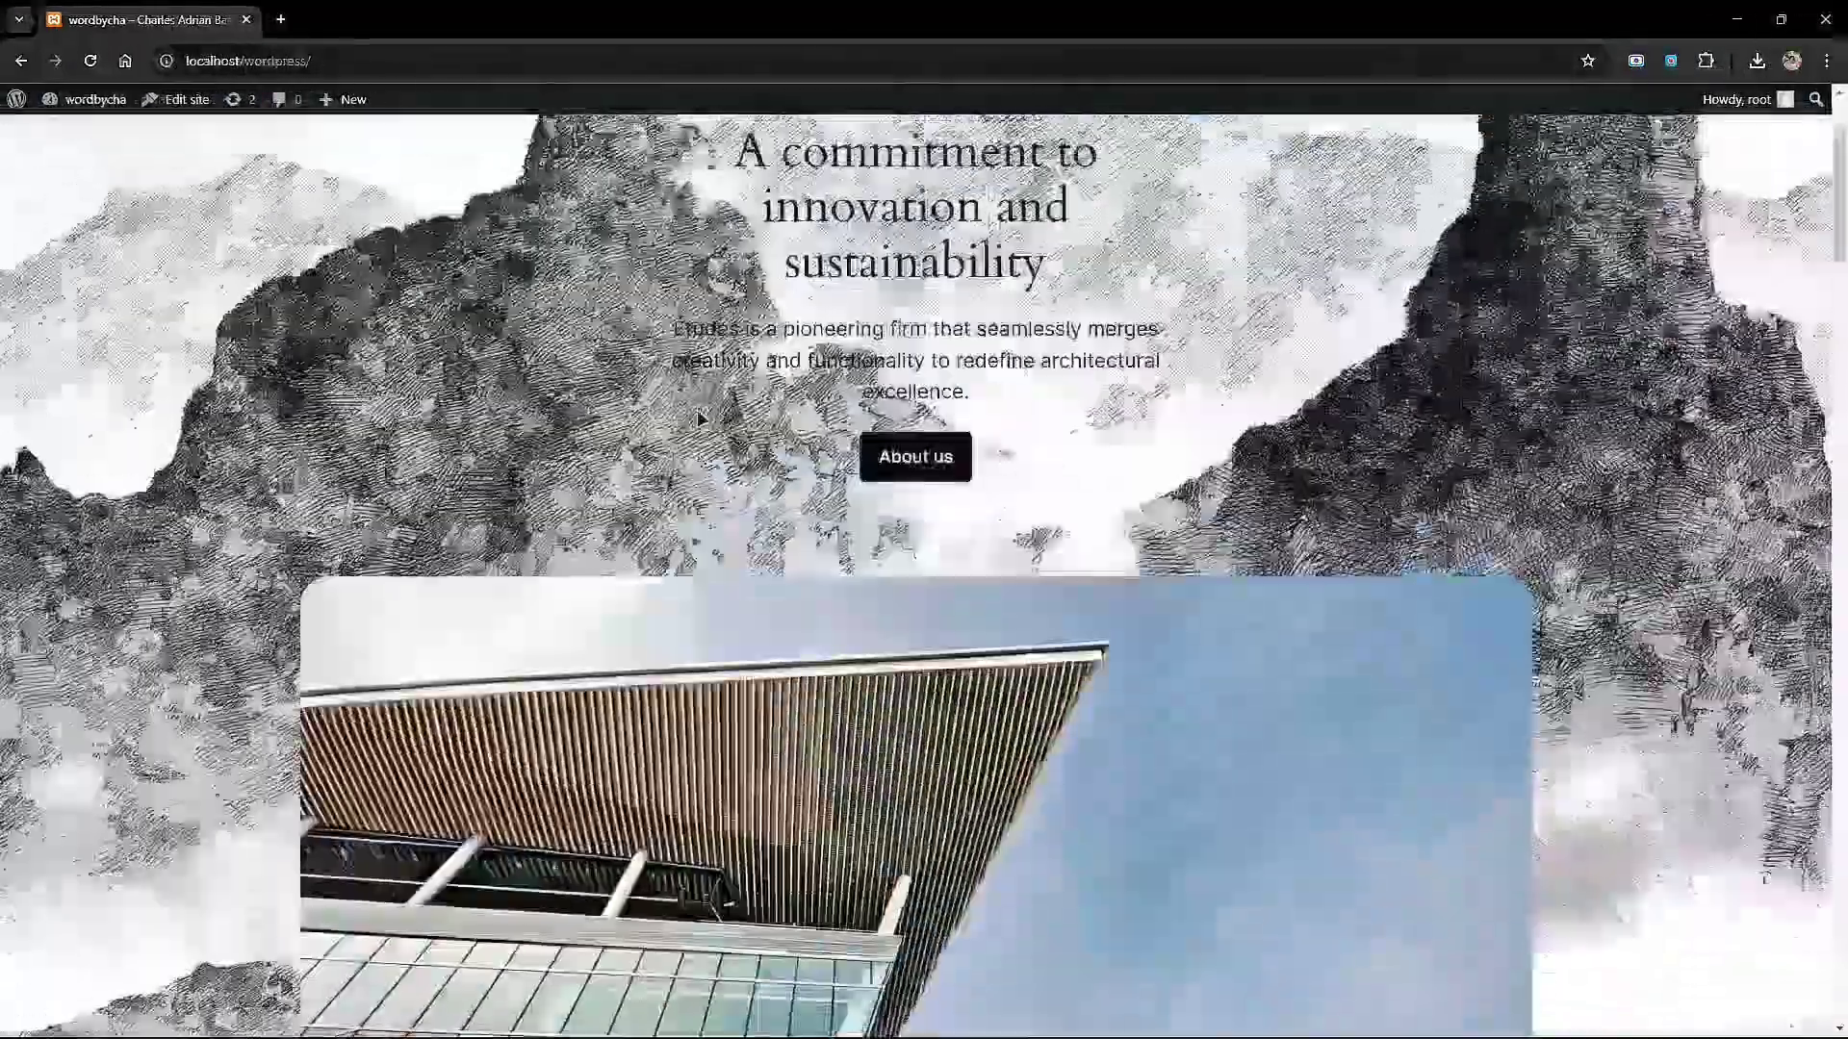
scroll(700, 419, up, 2)
scroll(997, 542, down, 1)
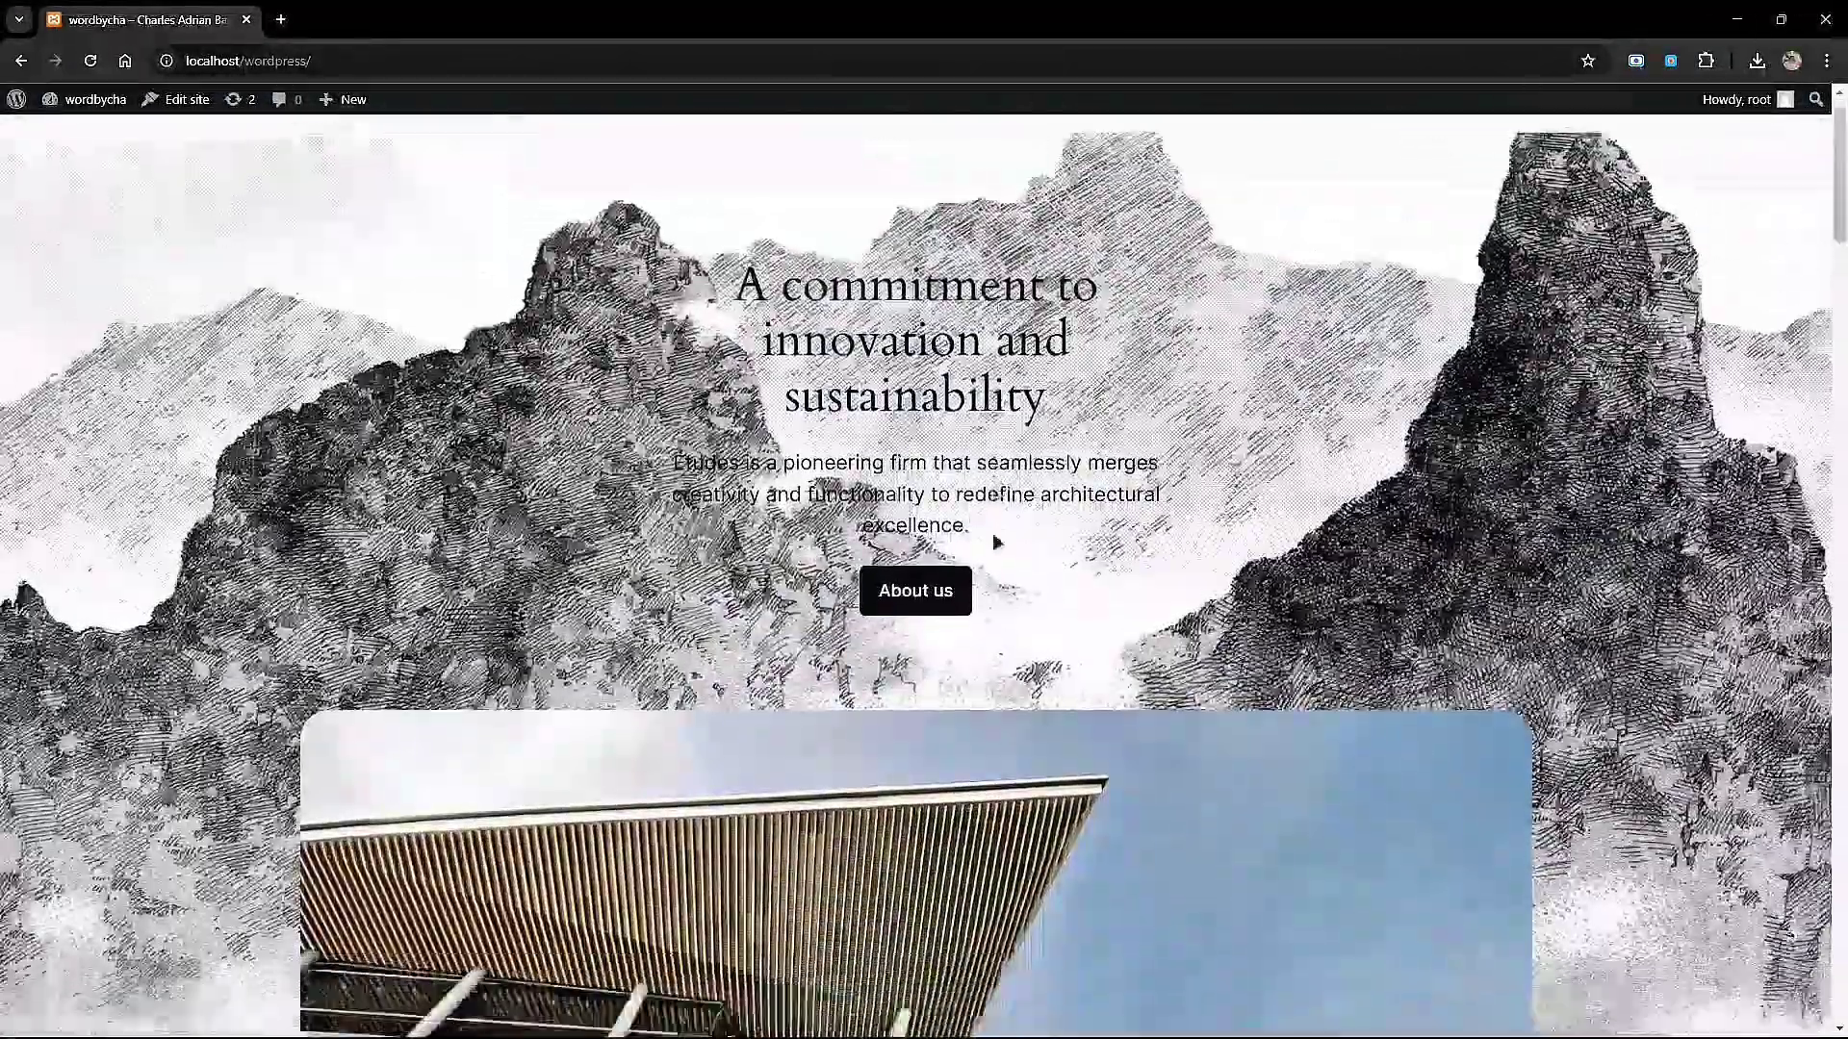
scroll(997, 542, up, 1)
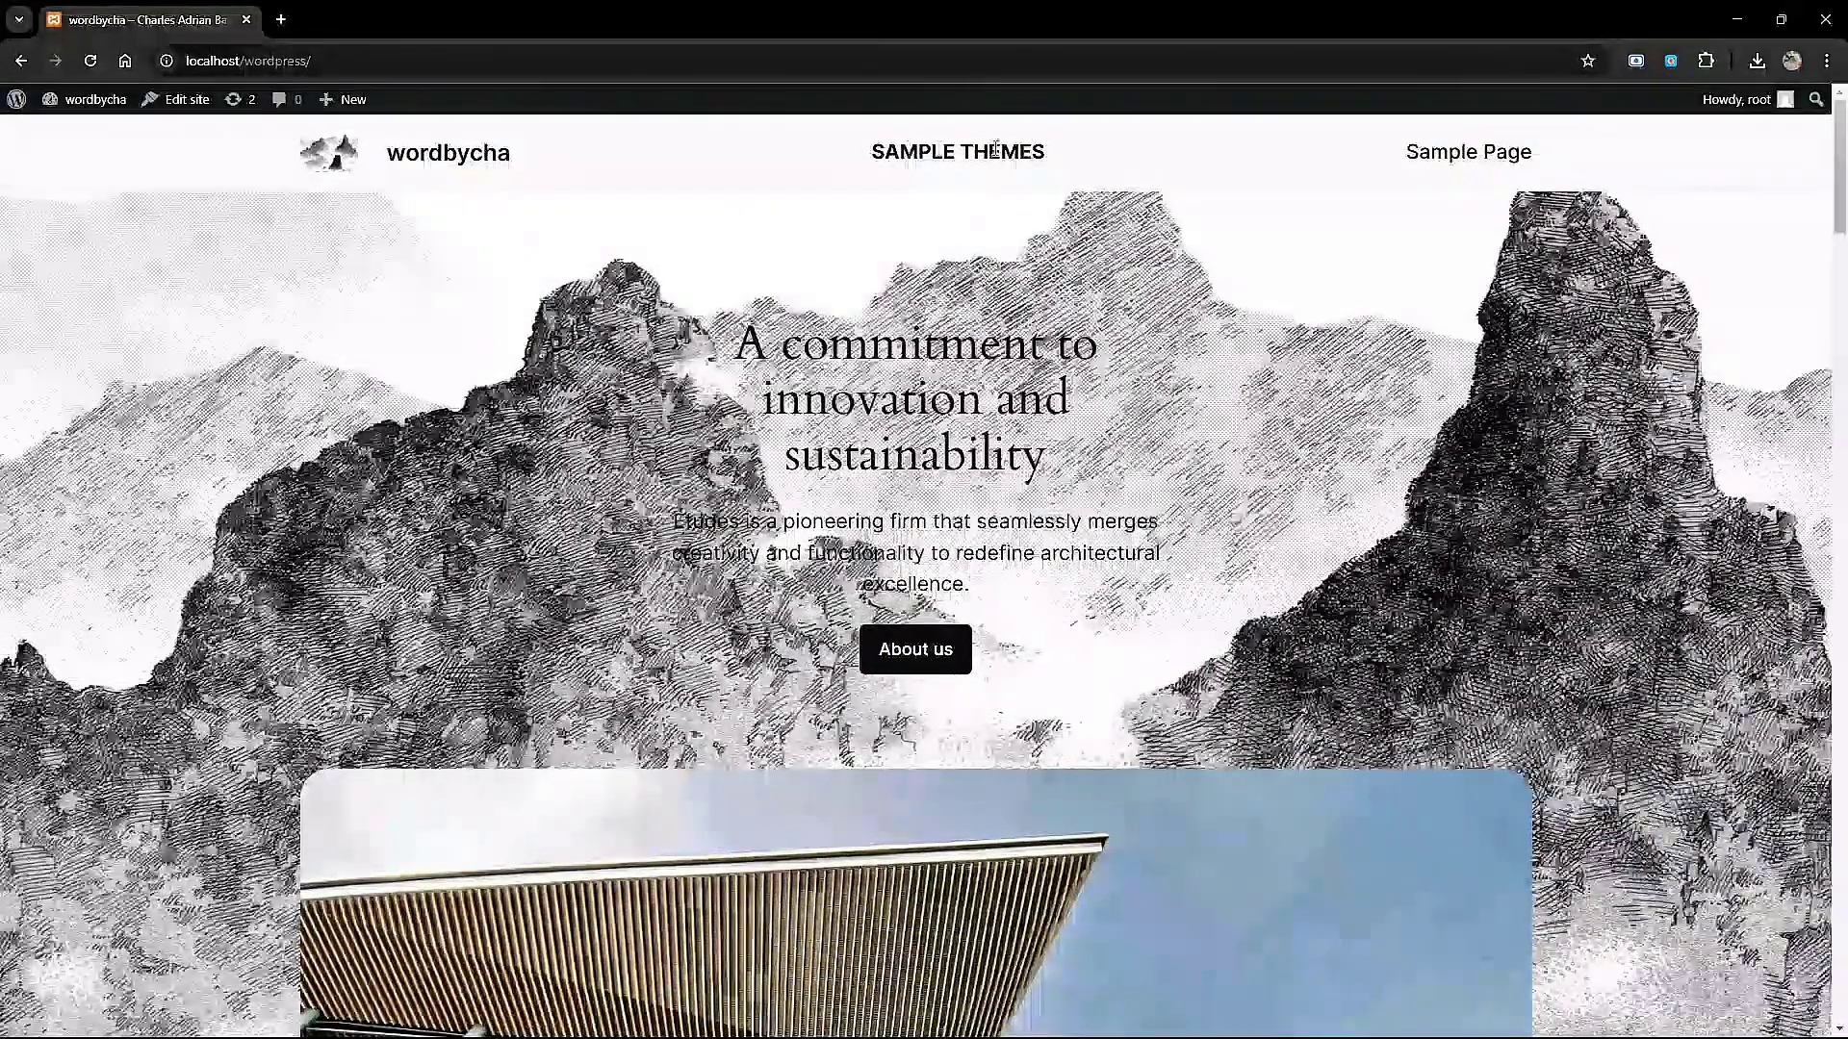
triple_click(996, 149)
click(1072, 148)
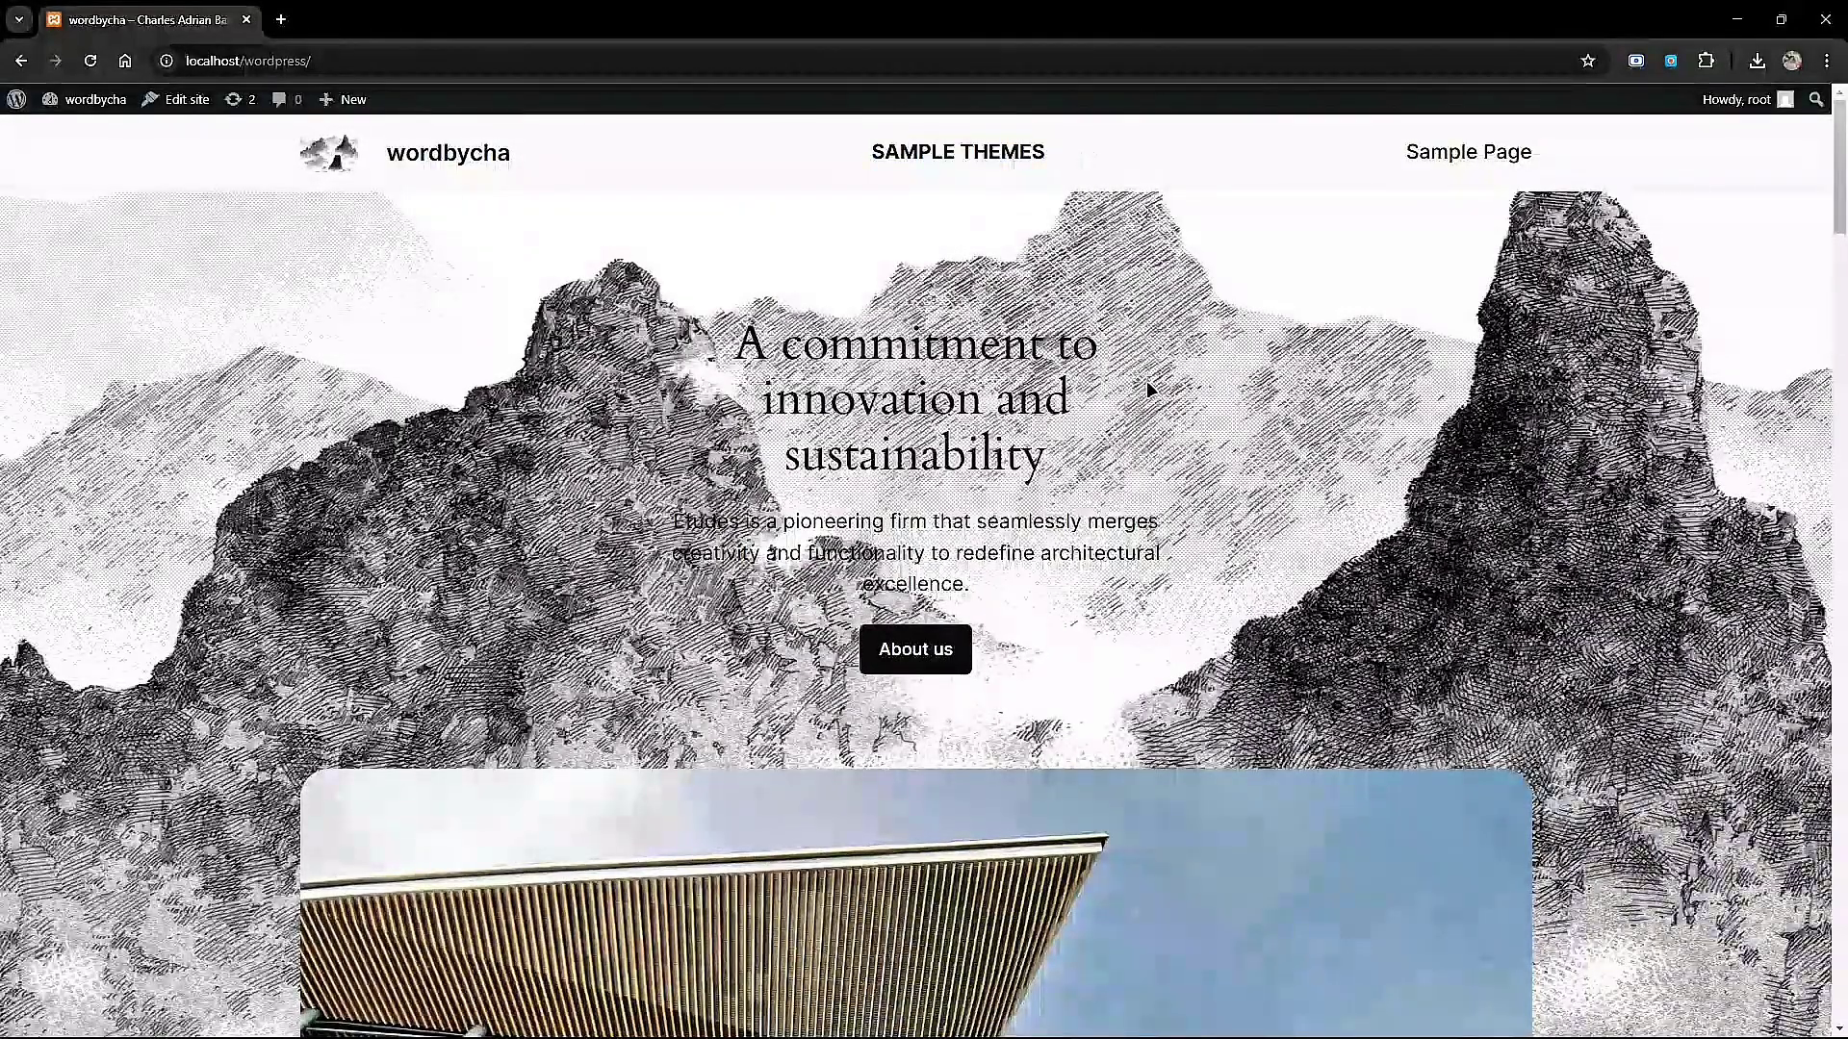
drag(872, 152, 1235, 157)
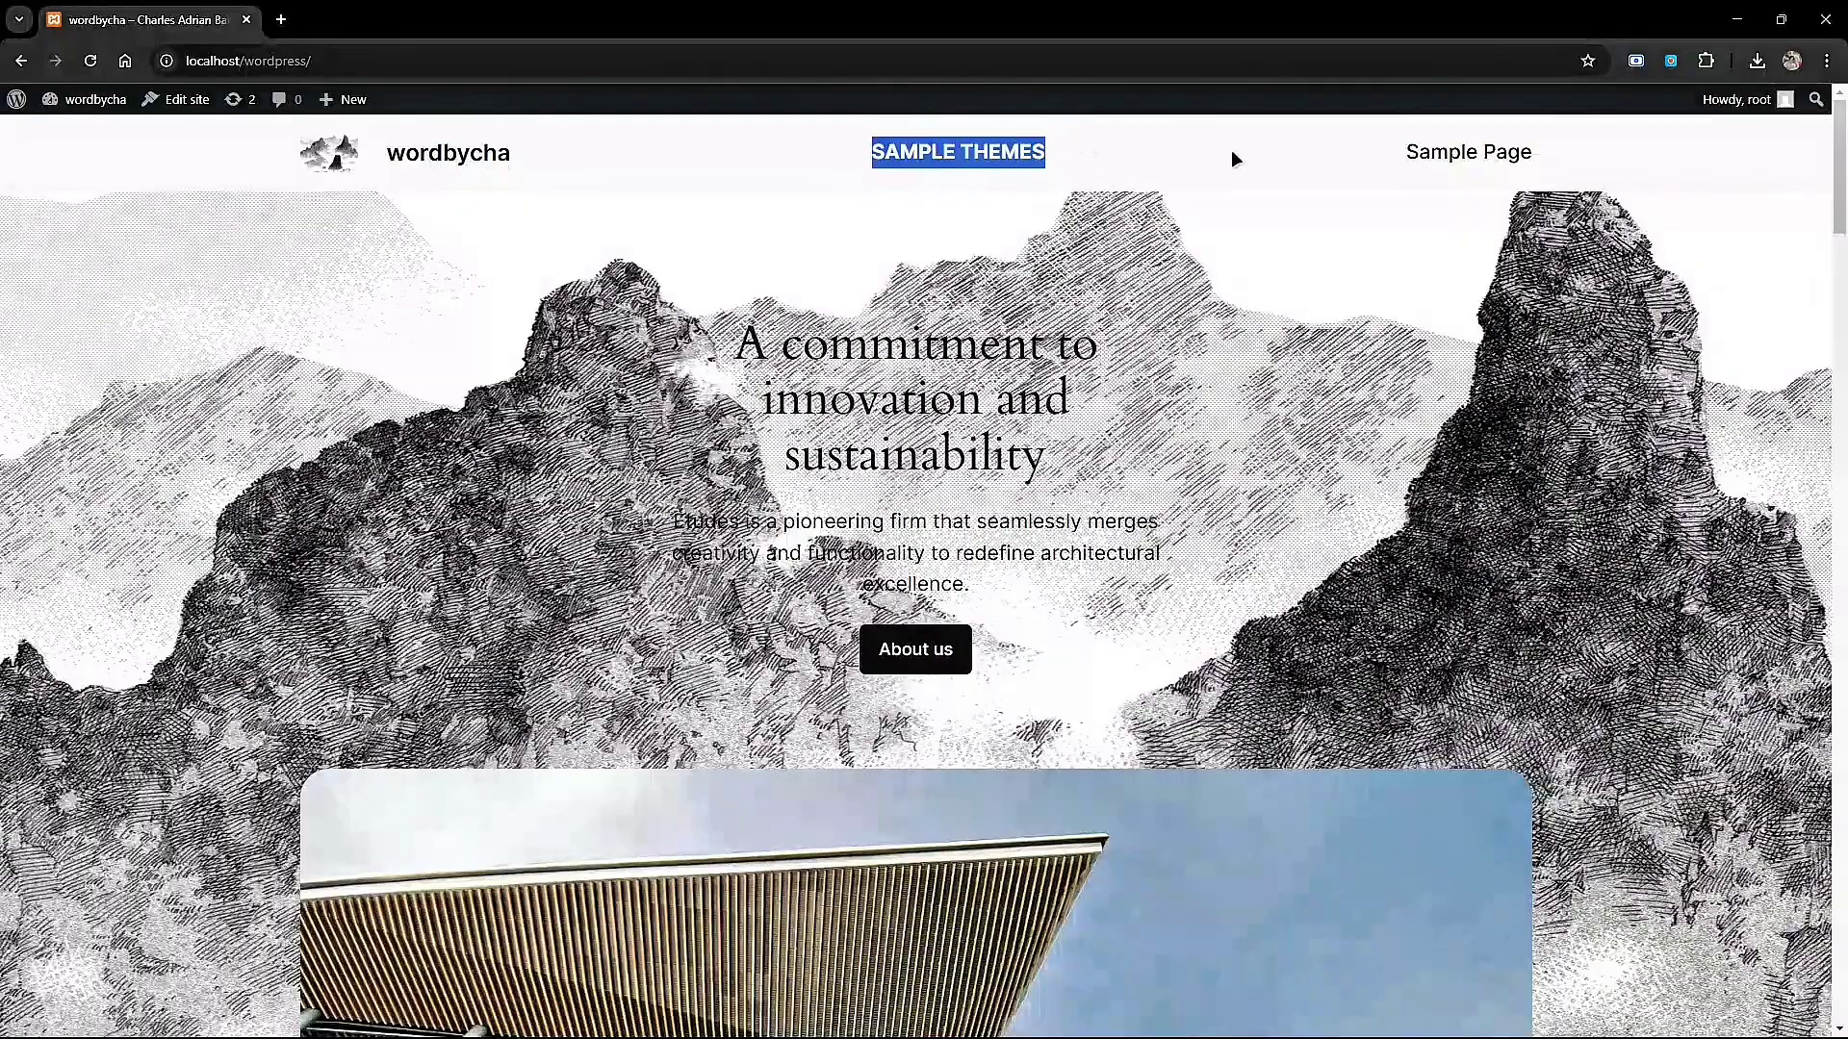
click(1232, 159)
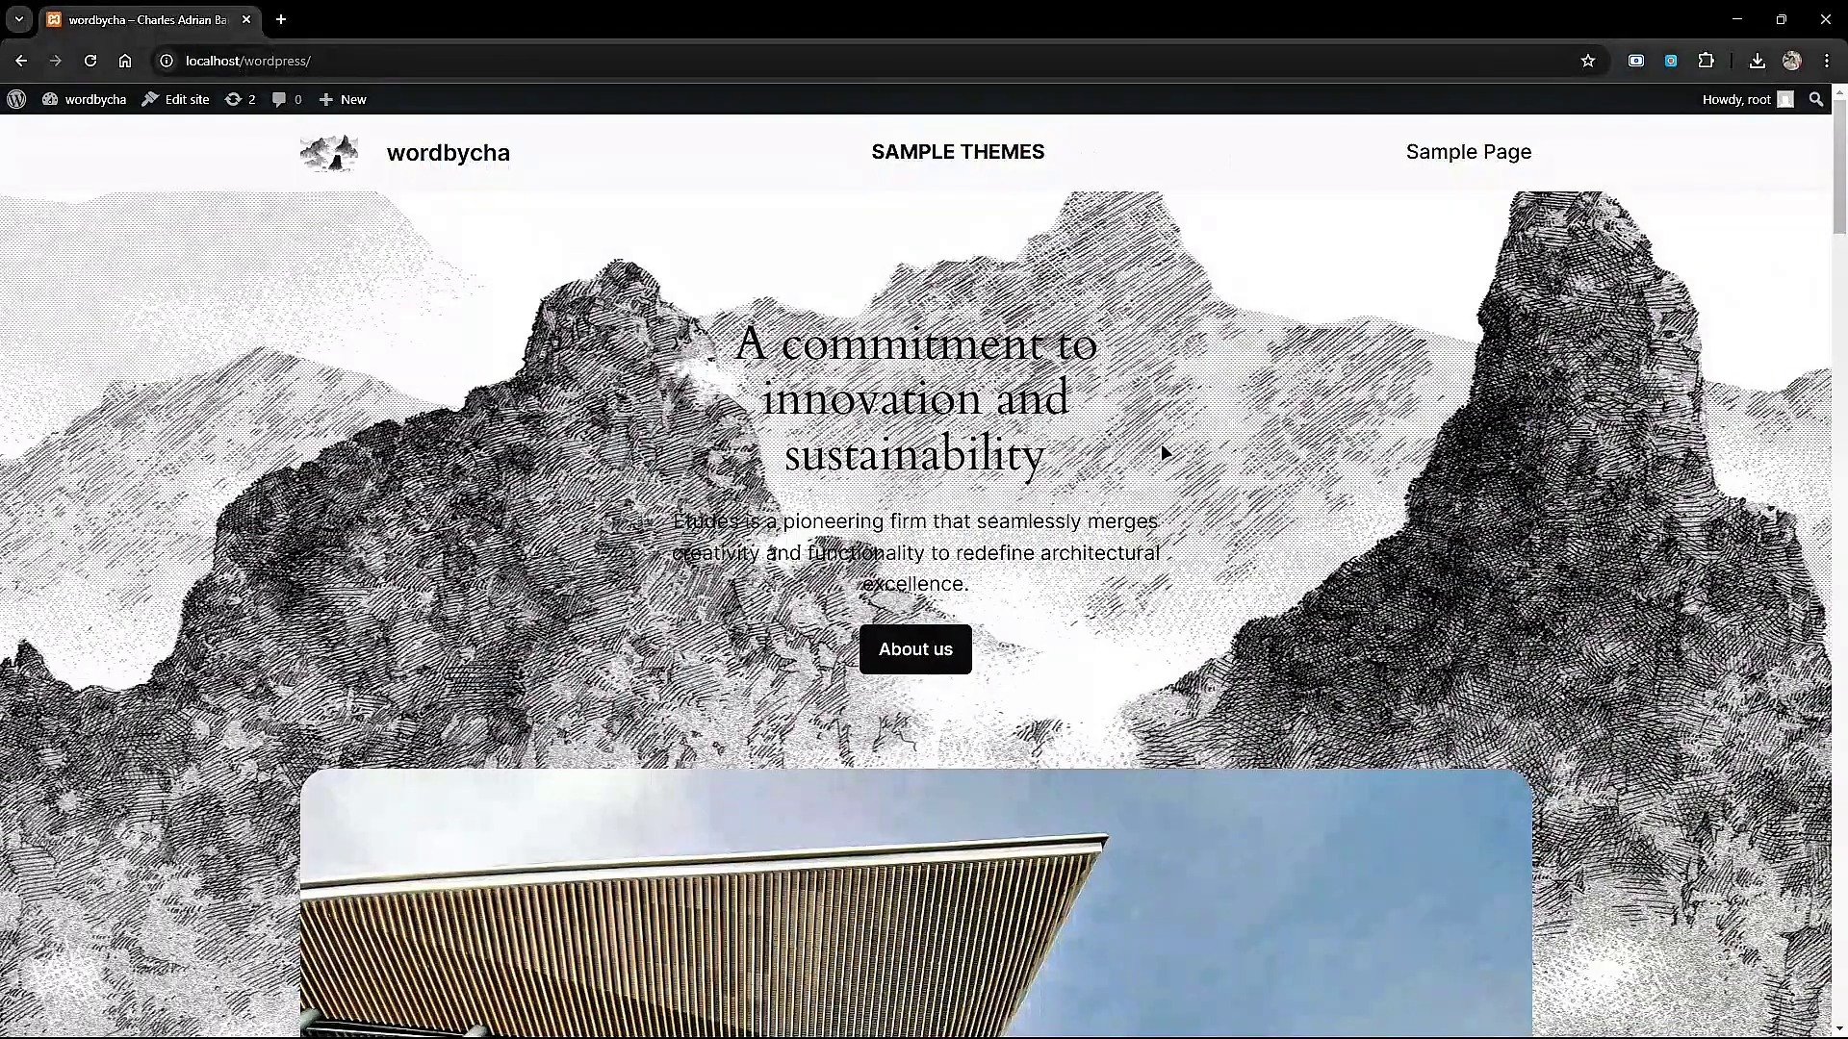
scroll(1165, 452, down, 7)
scroll(797, 478, up, 7)
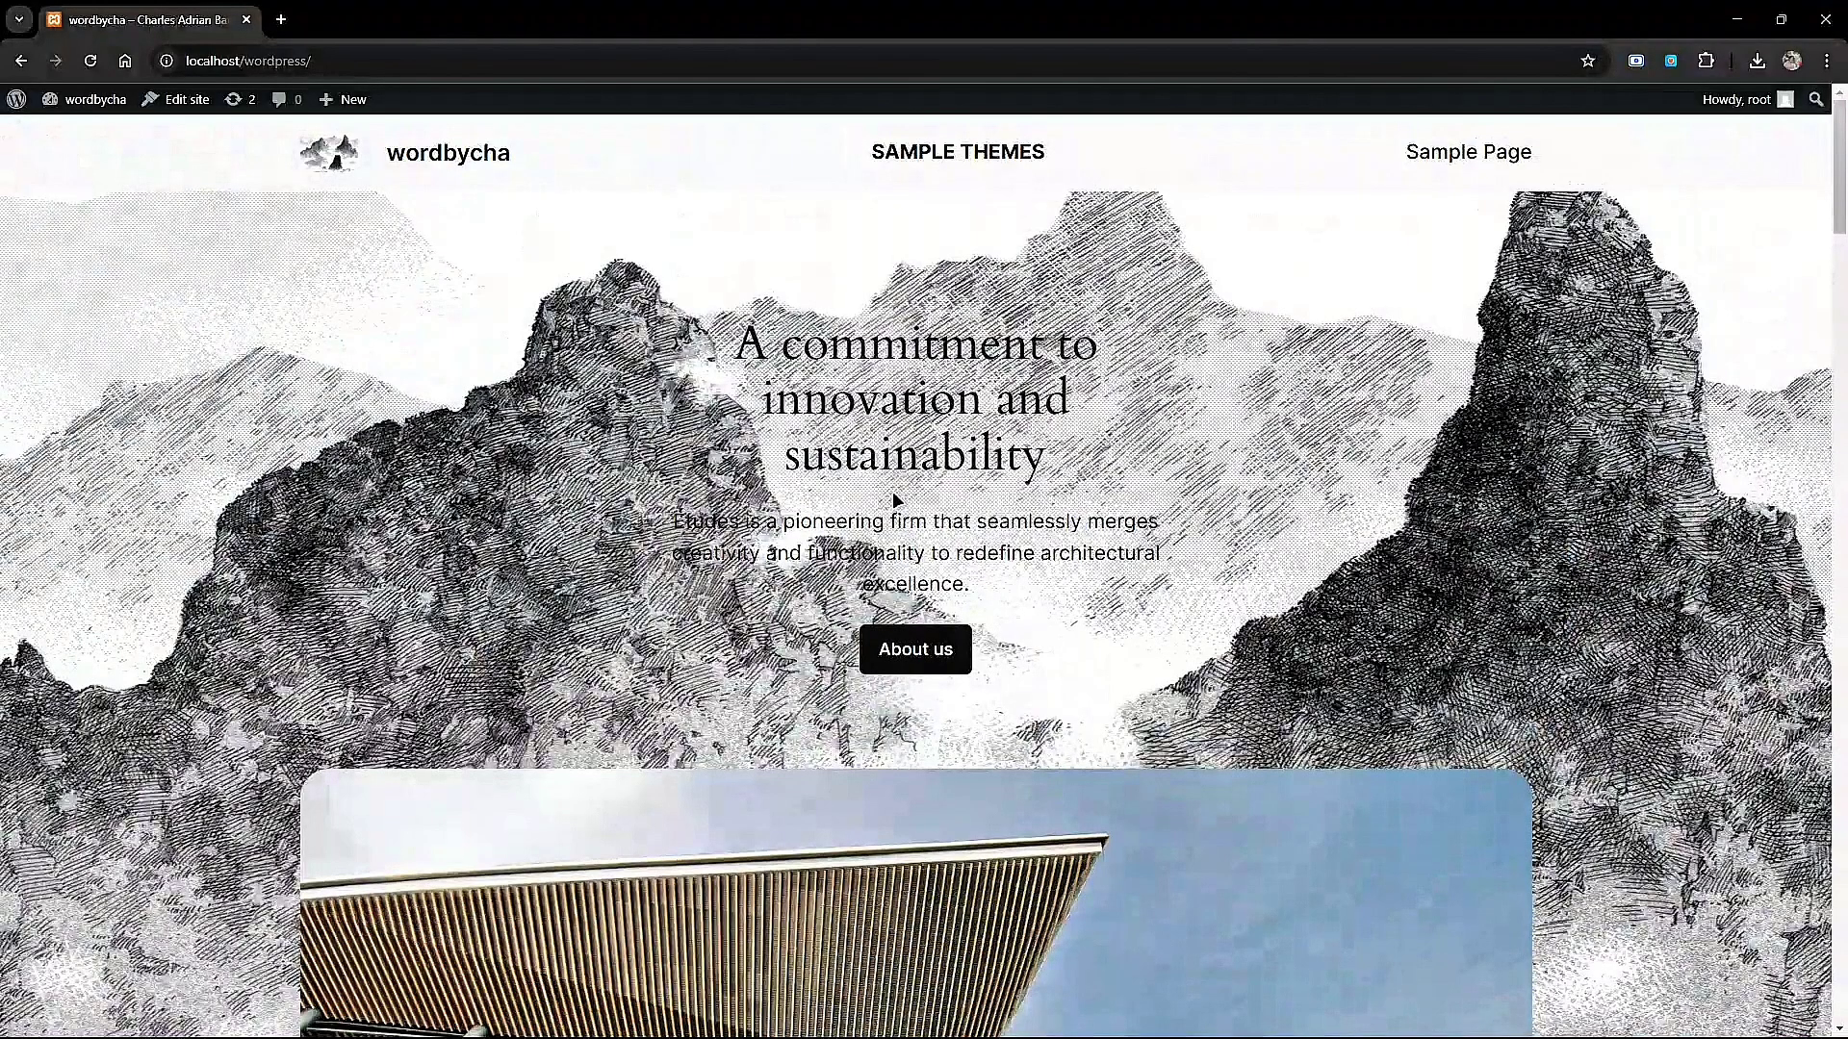
Switch to the WordPress Plugins page and read the Contact Form 7 search instruction in the Notepad notes.
key(alt+Tab)
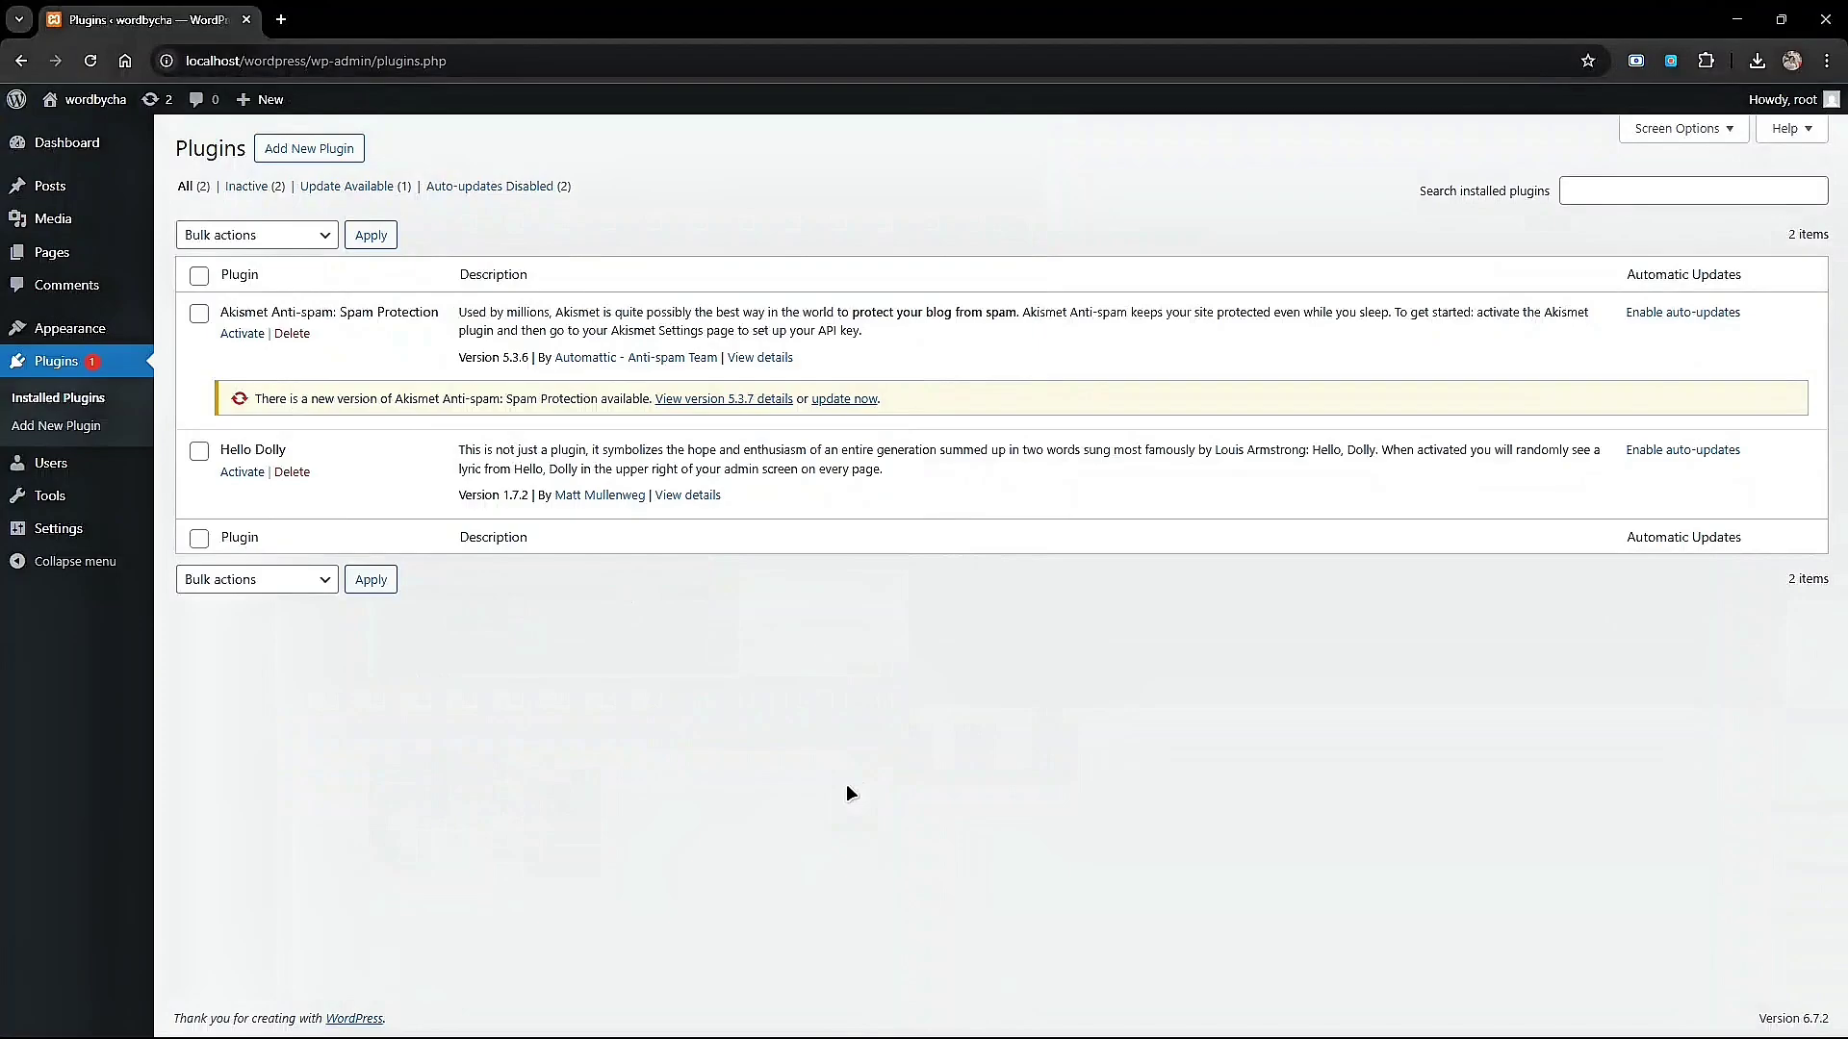
key(alt+Tab)
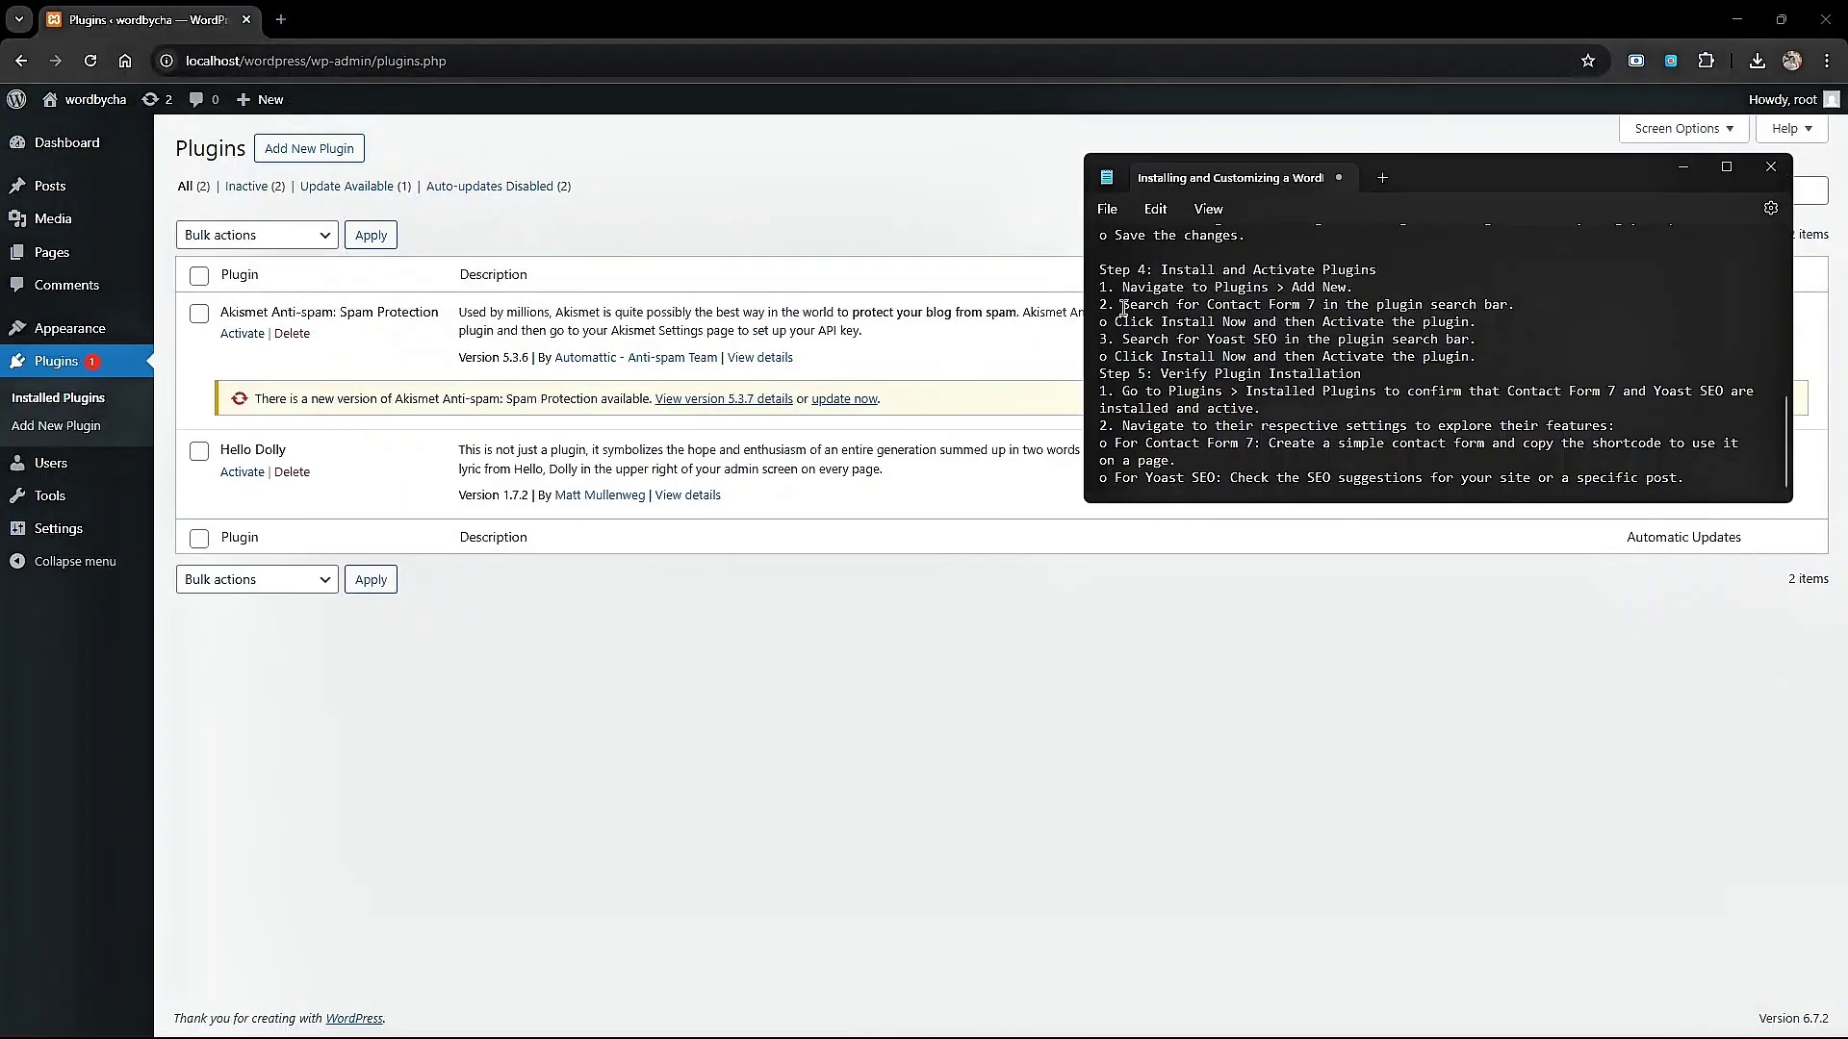
drag(1122, 306, 1522, 307)
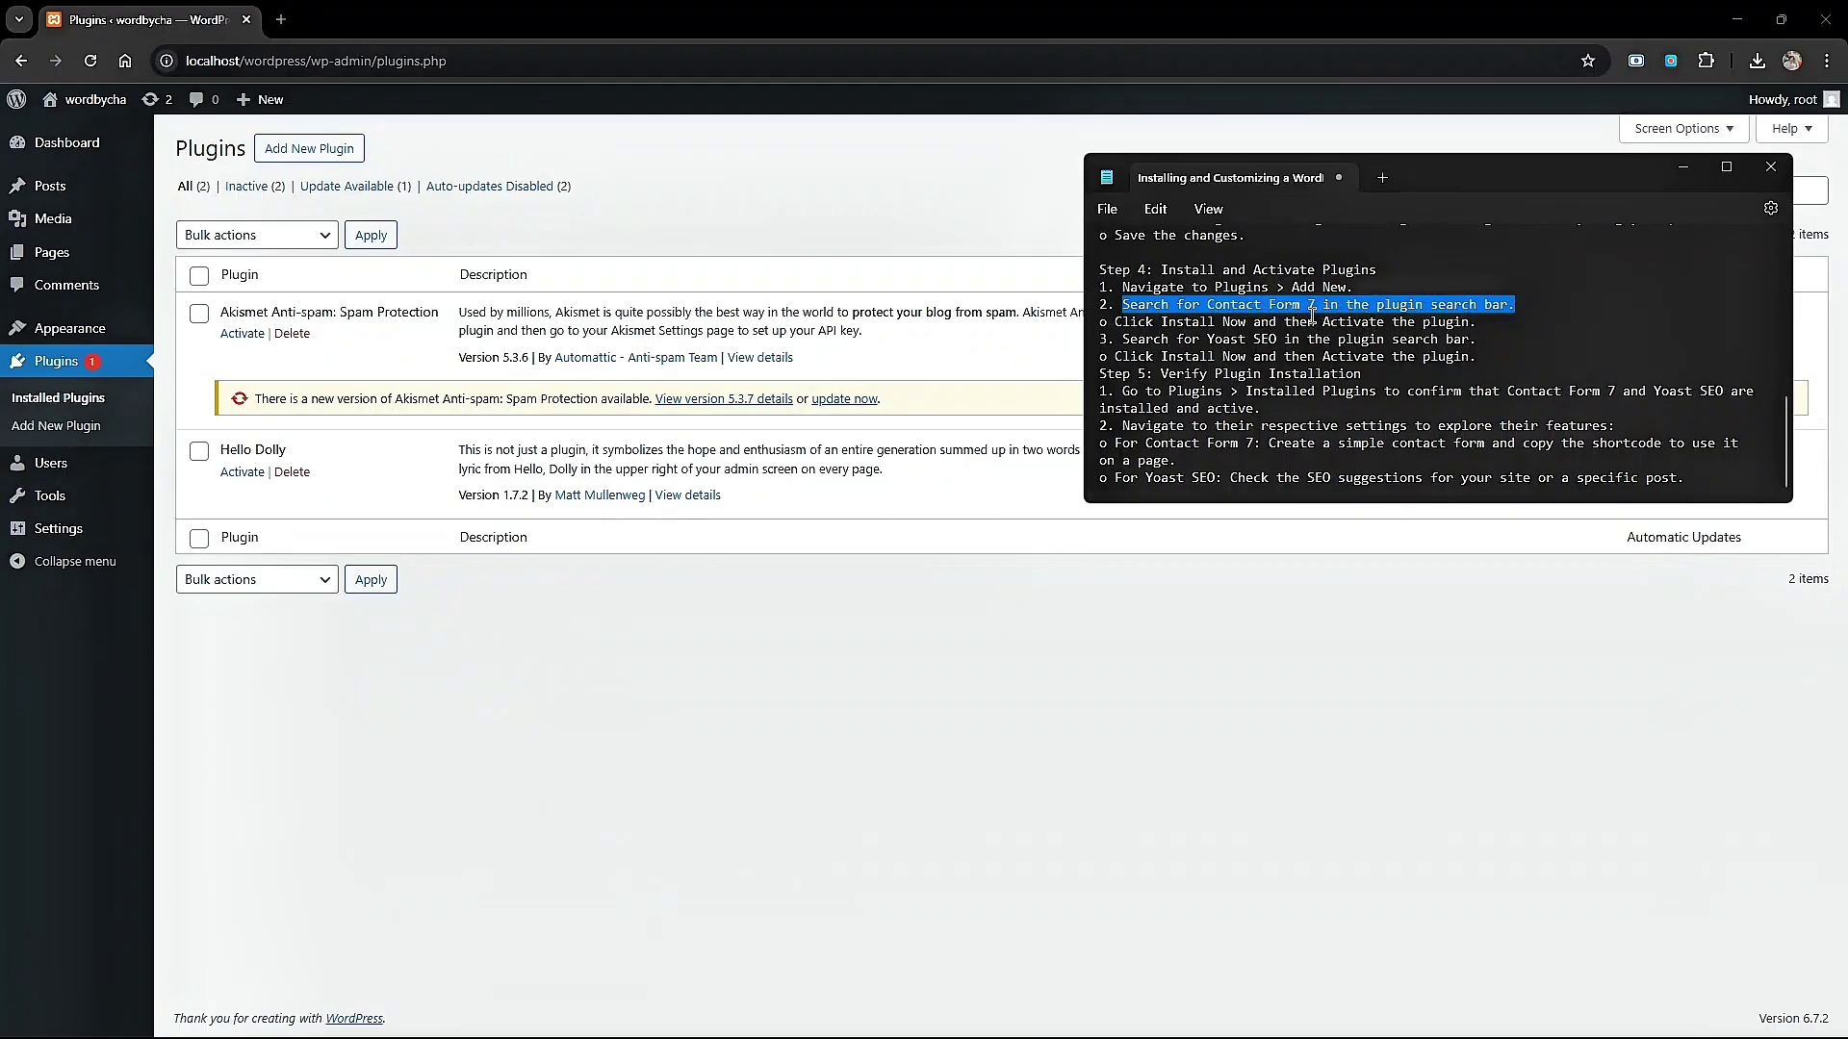
click(1084, 596)
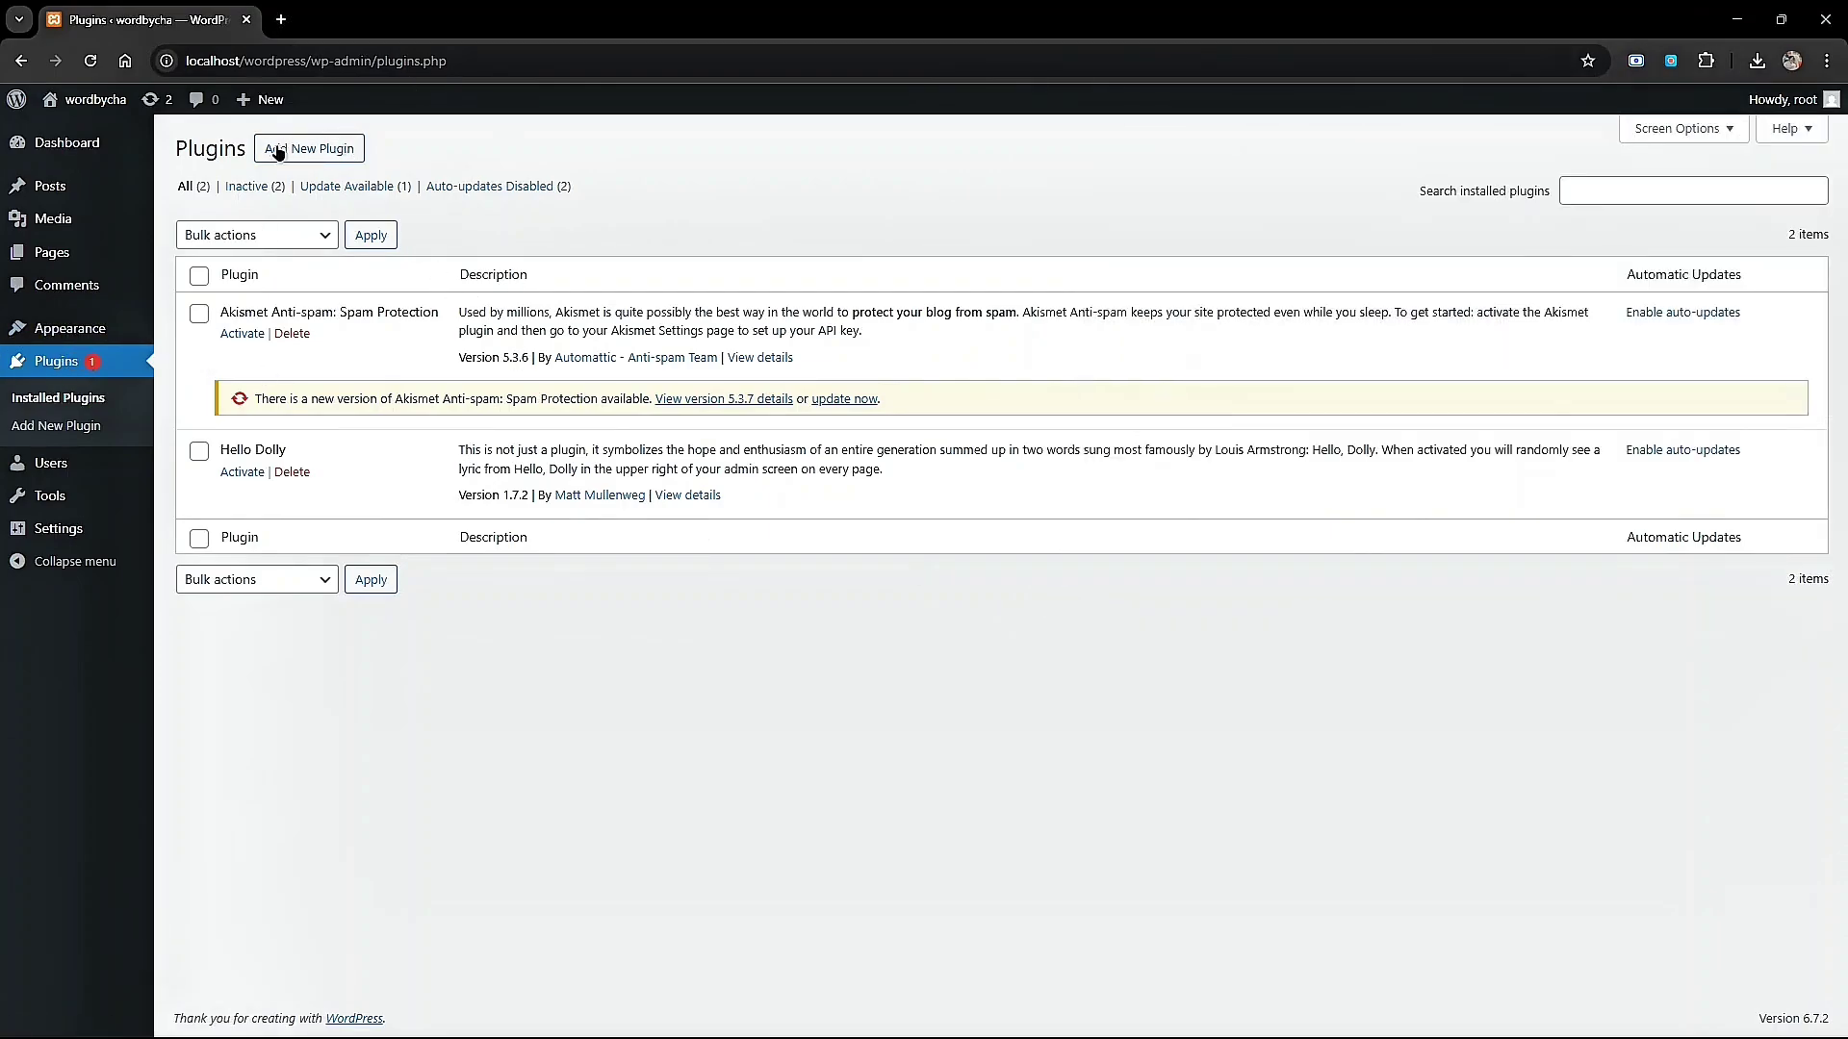
Go to the page for adding new plugins and search the plugin directory for "contact form 7".
drag(189, 146, 481, 147)
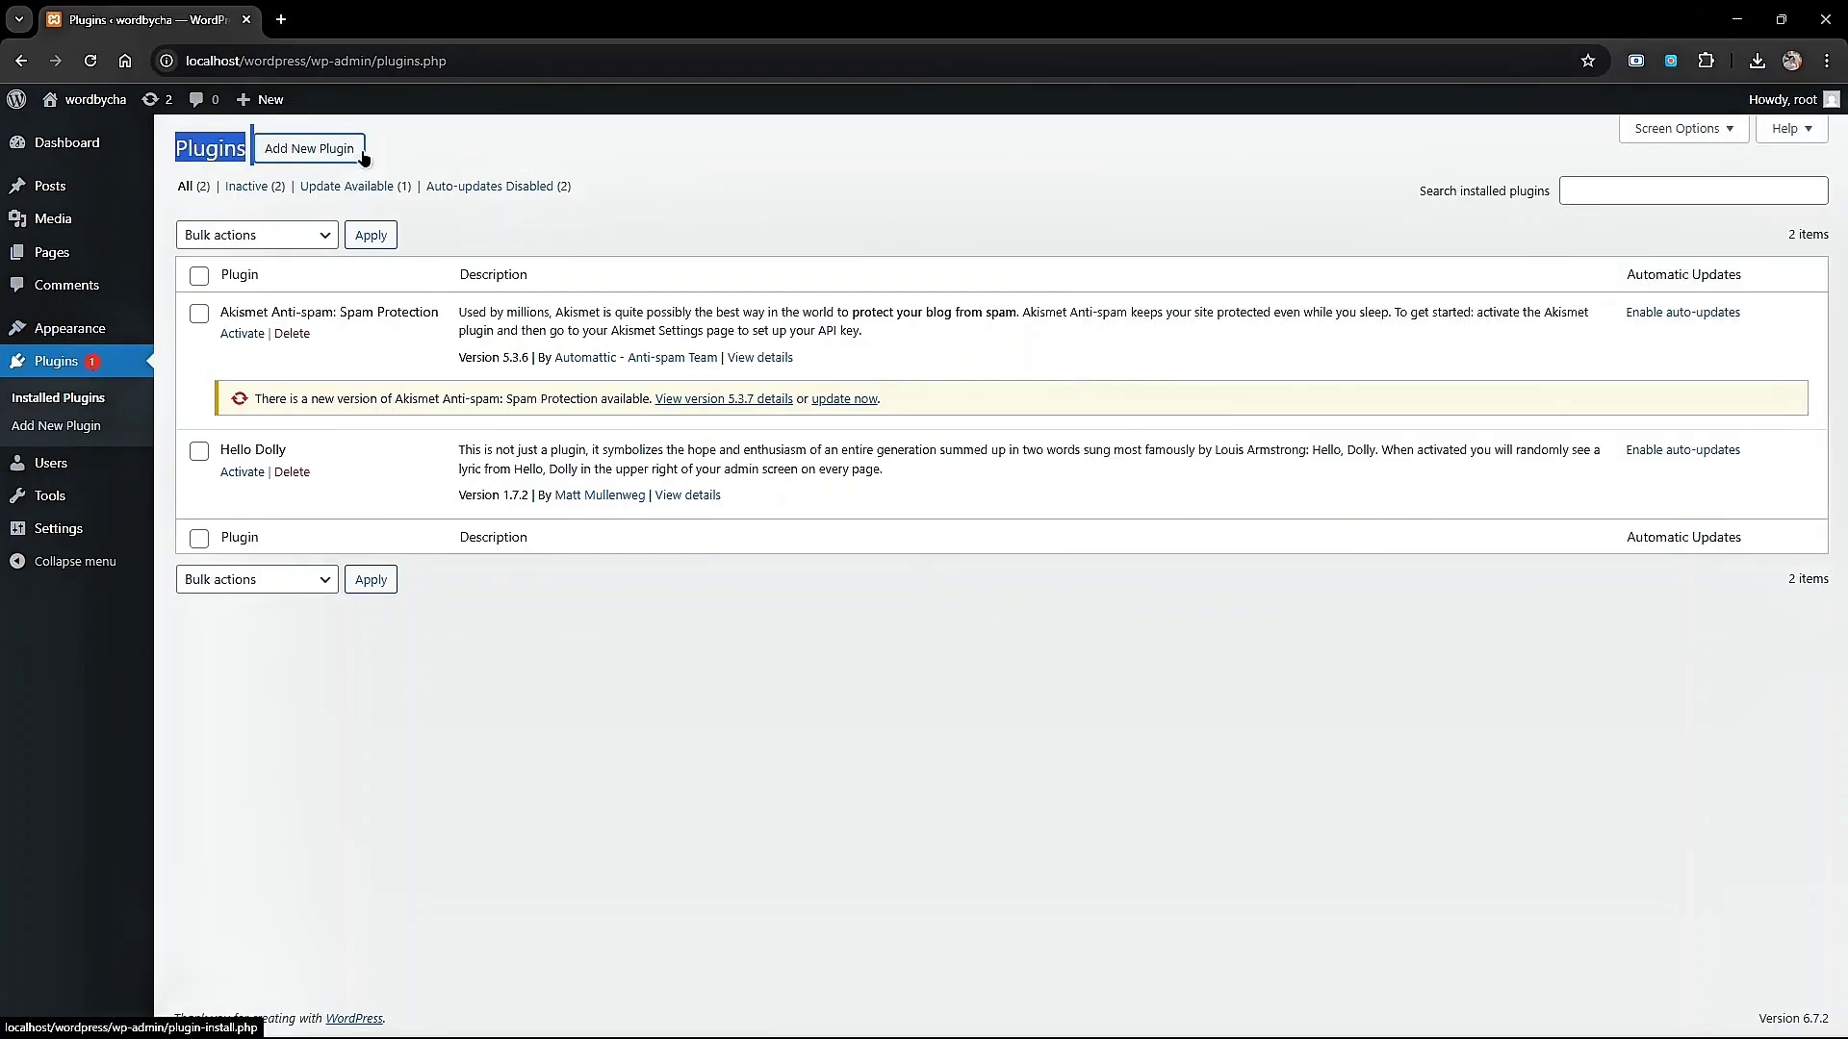
click(311, 152)
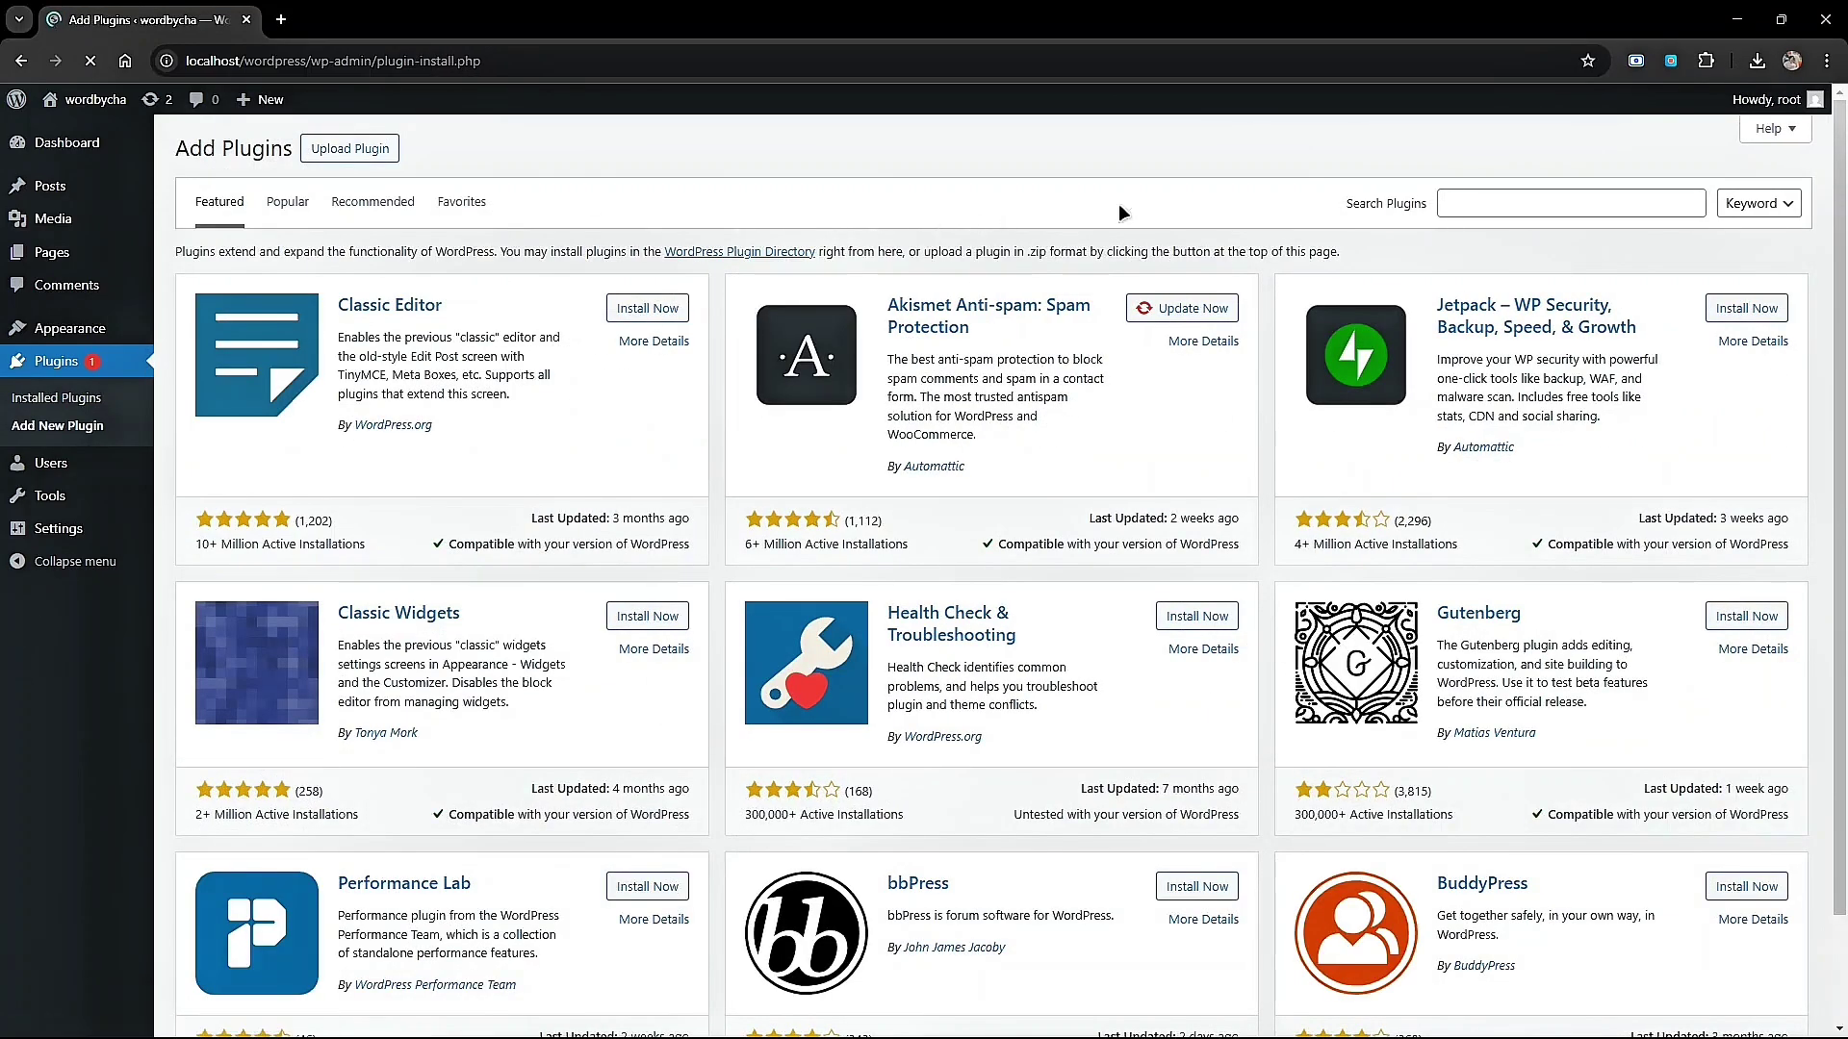
click(1616, 199)
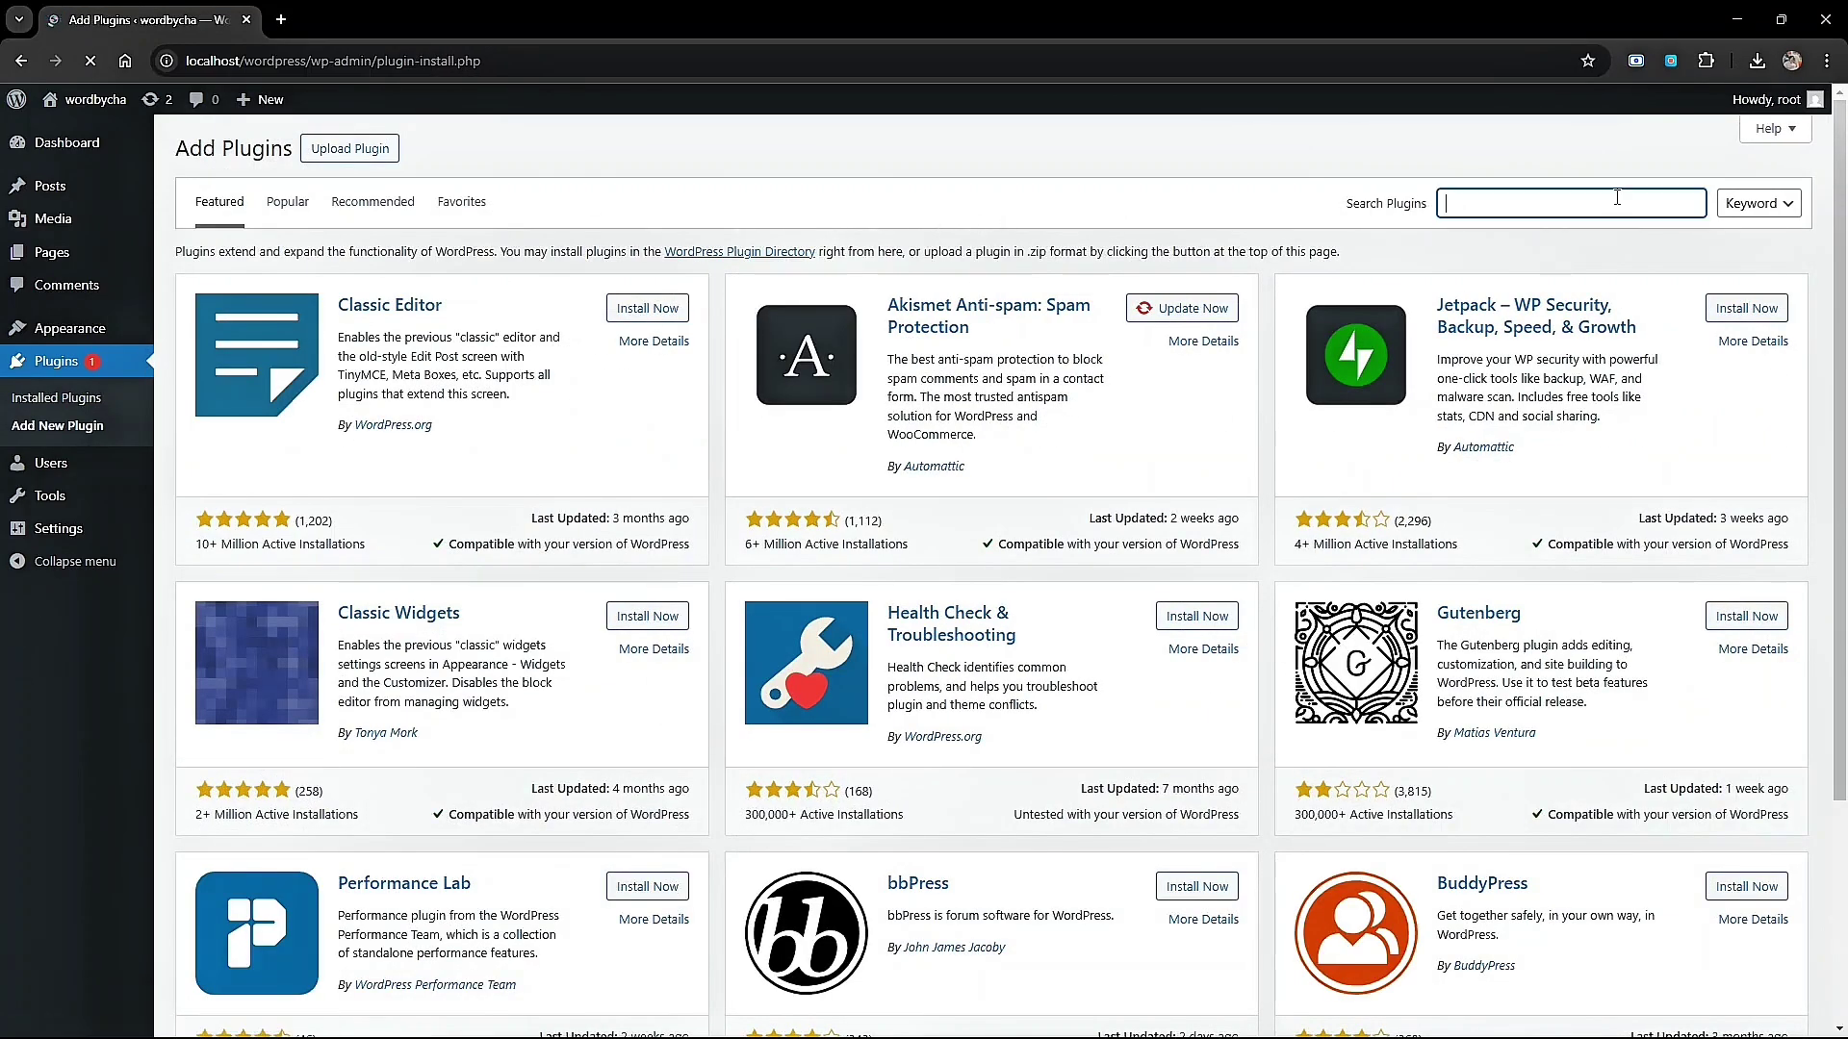
text(co)
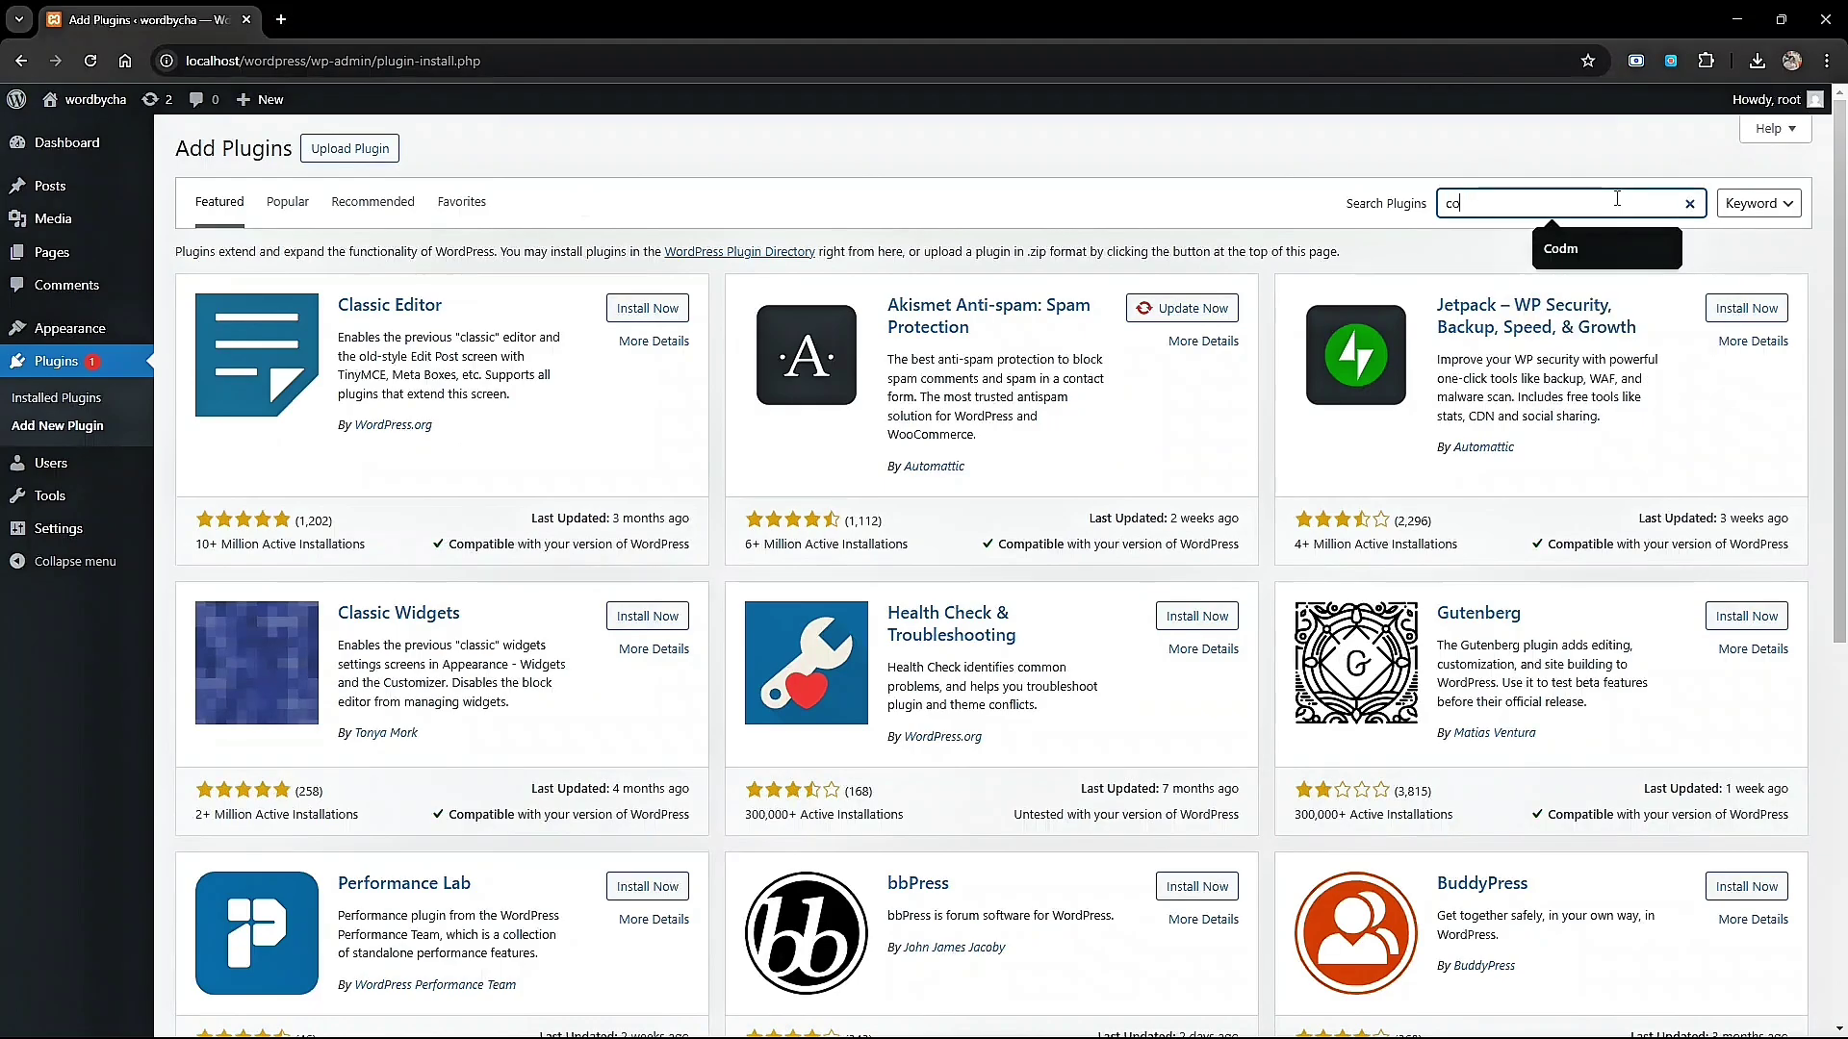
text(n)
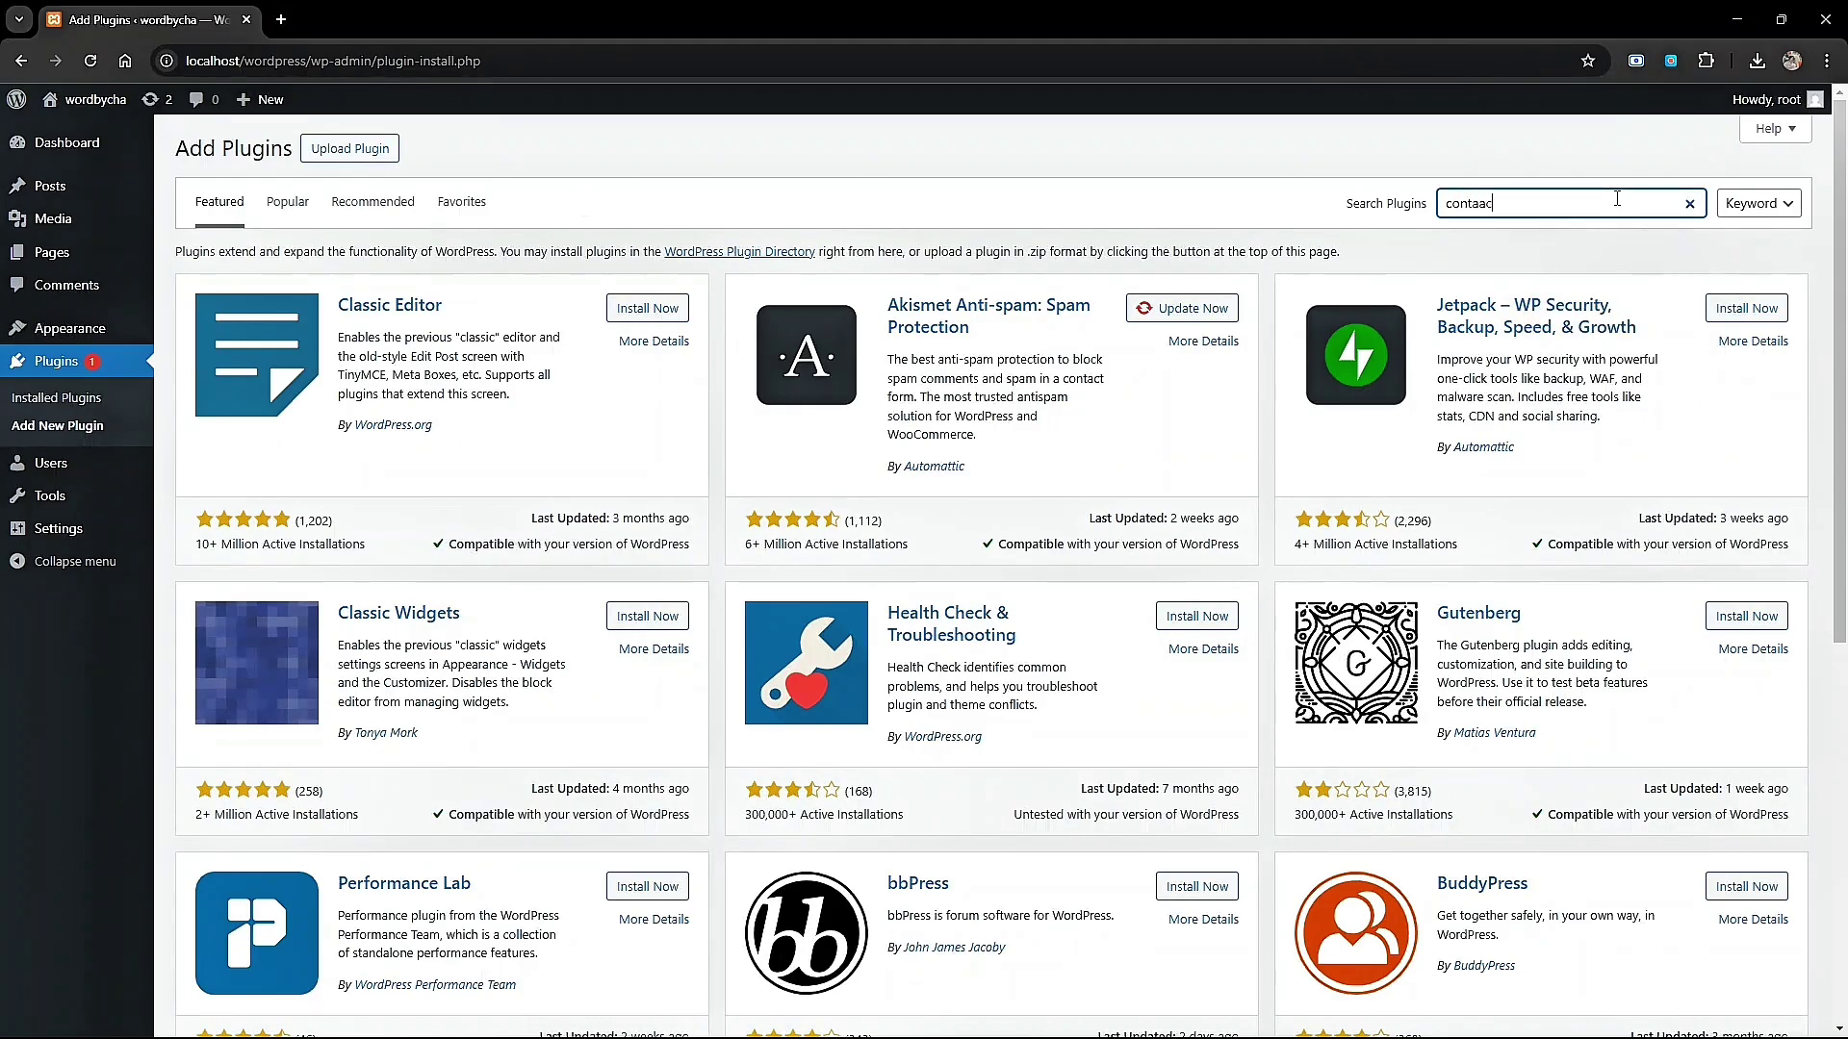
text(tac)
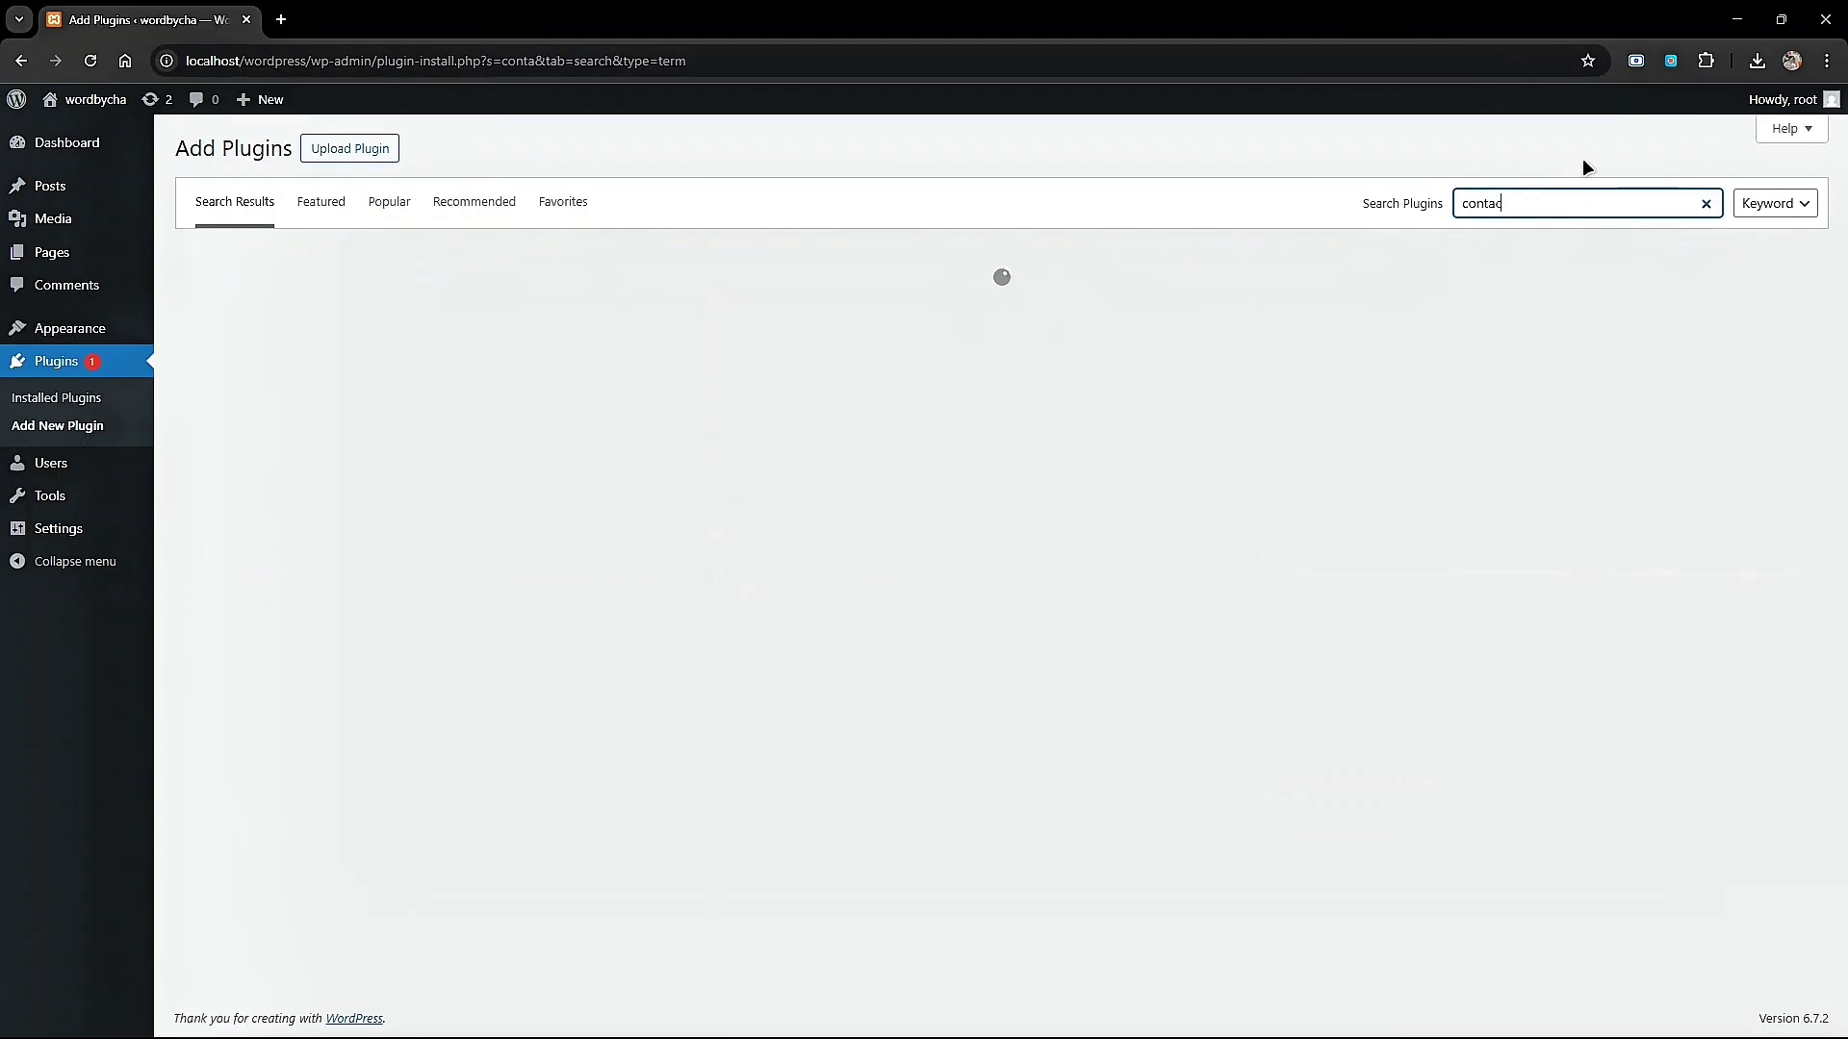
text(t form 7)
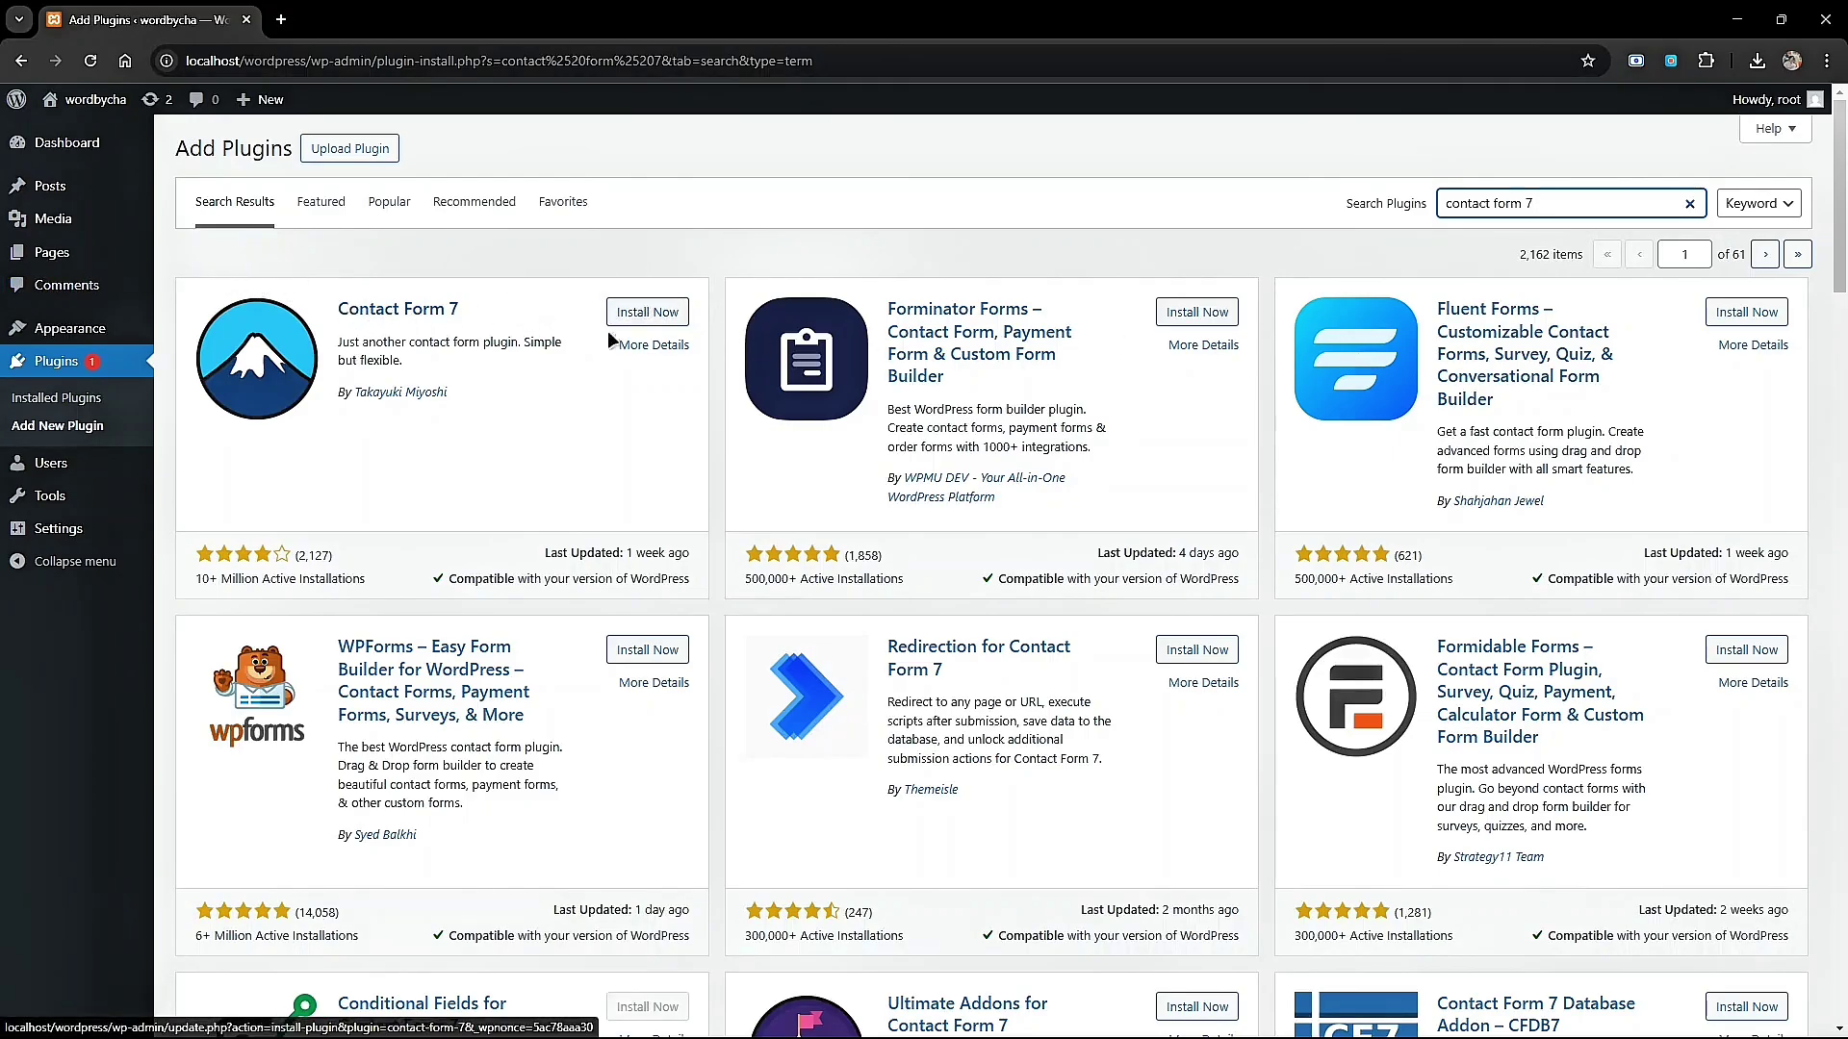
Install and activate the Contact Form 7 plugin, and check its entry among the installed plugins.
click(643, 313)
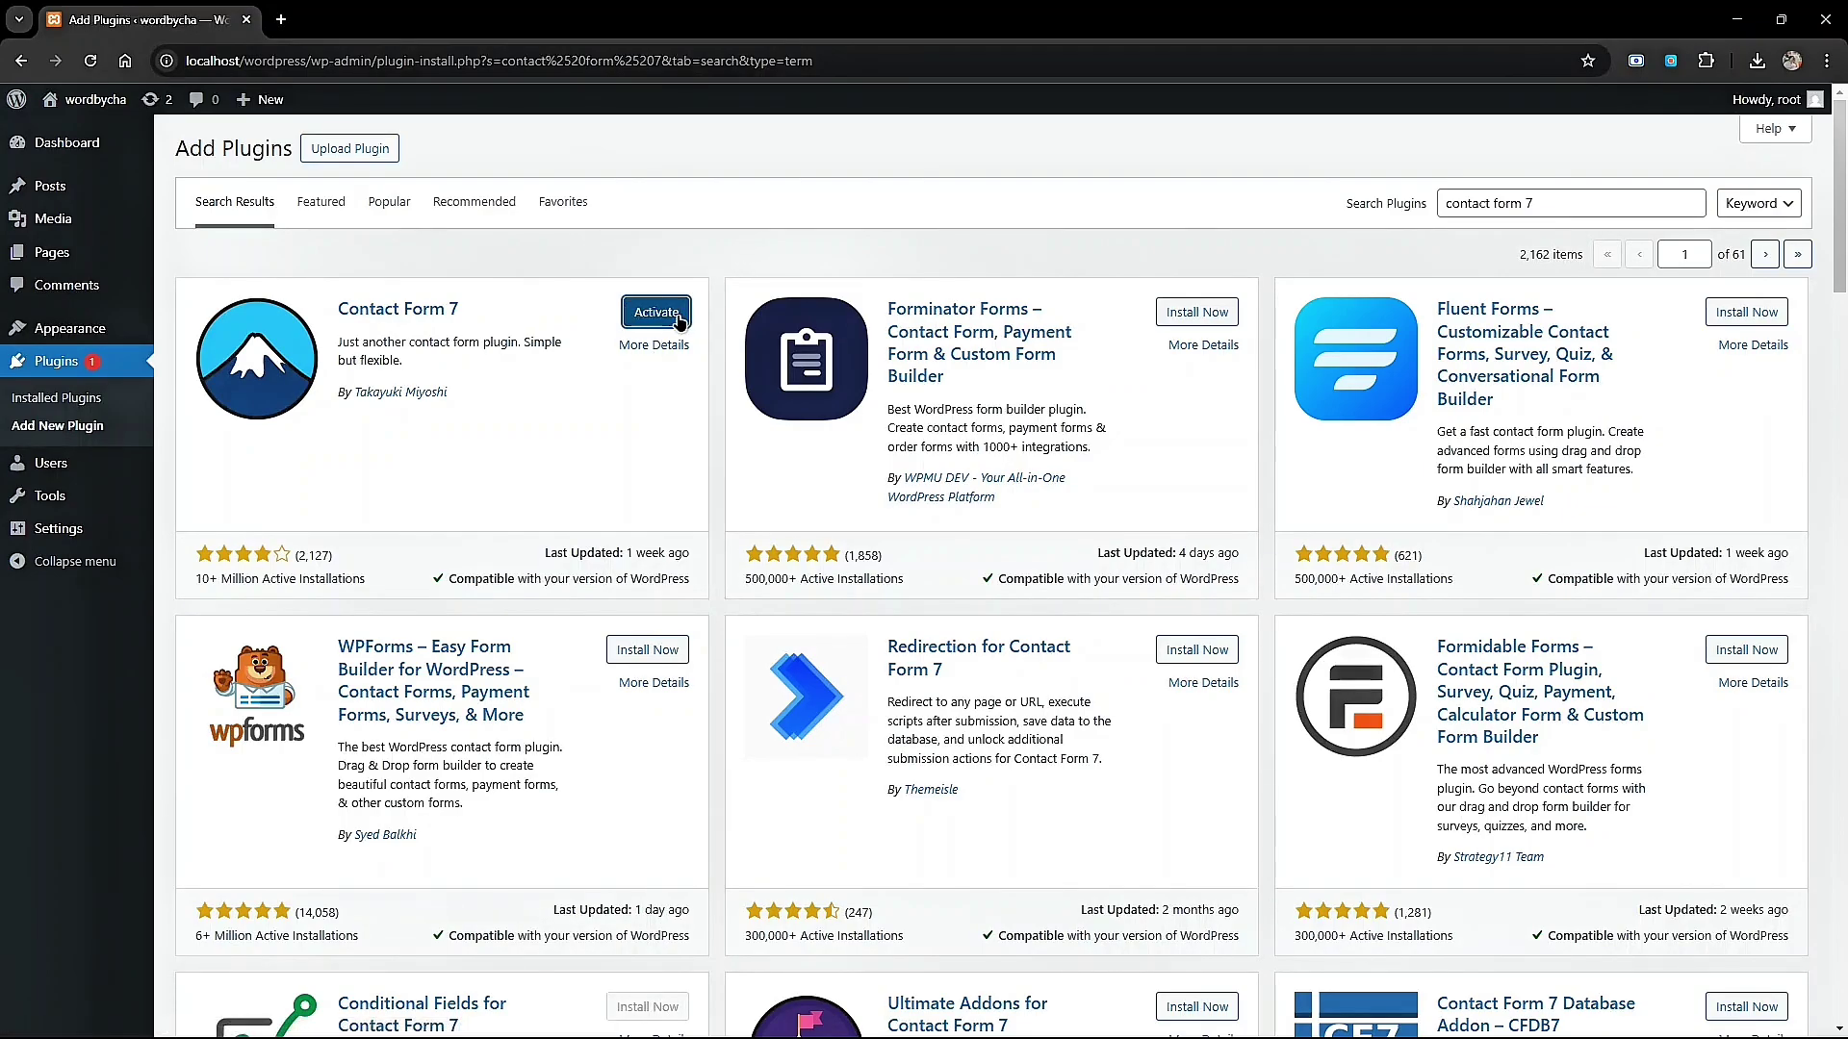
click(656, 314)
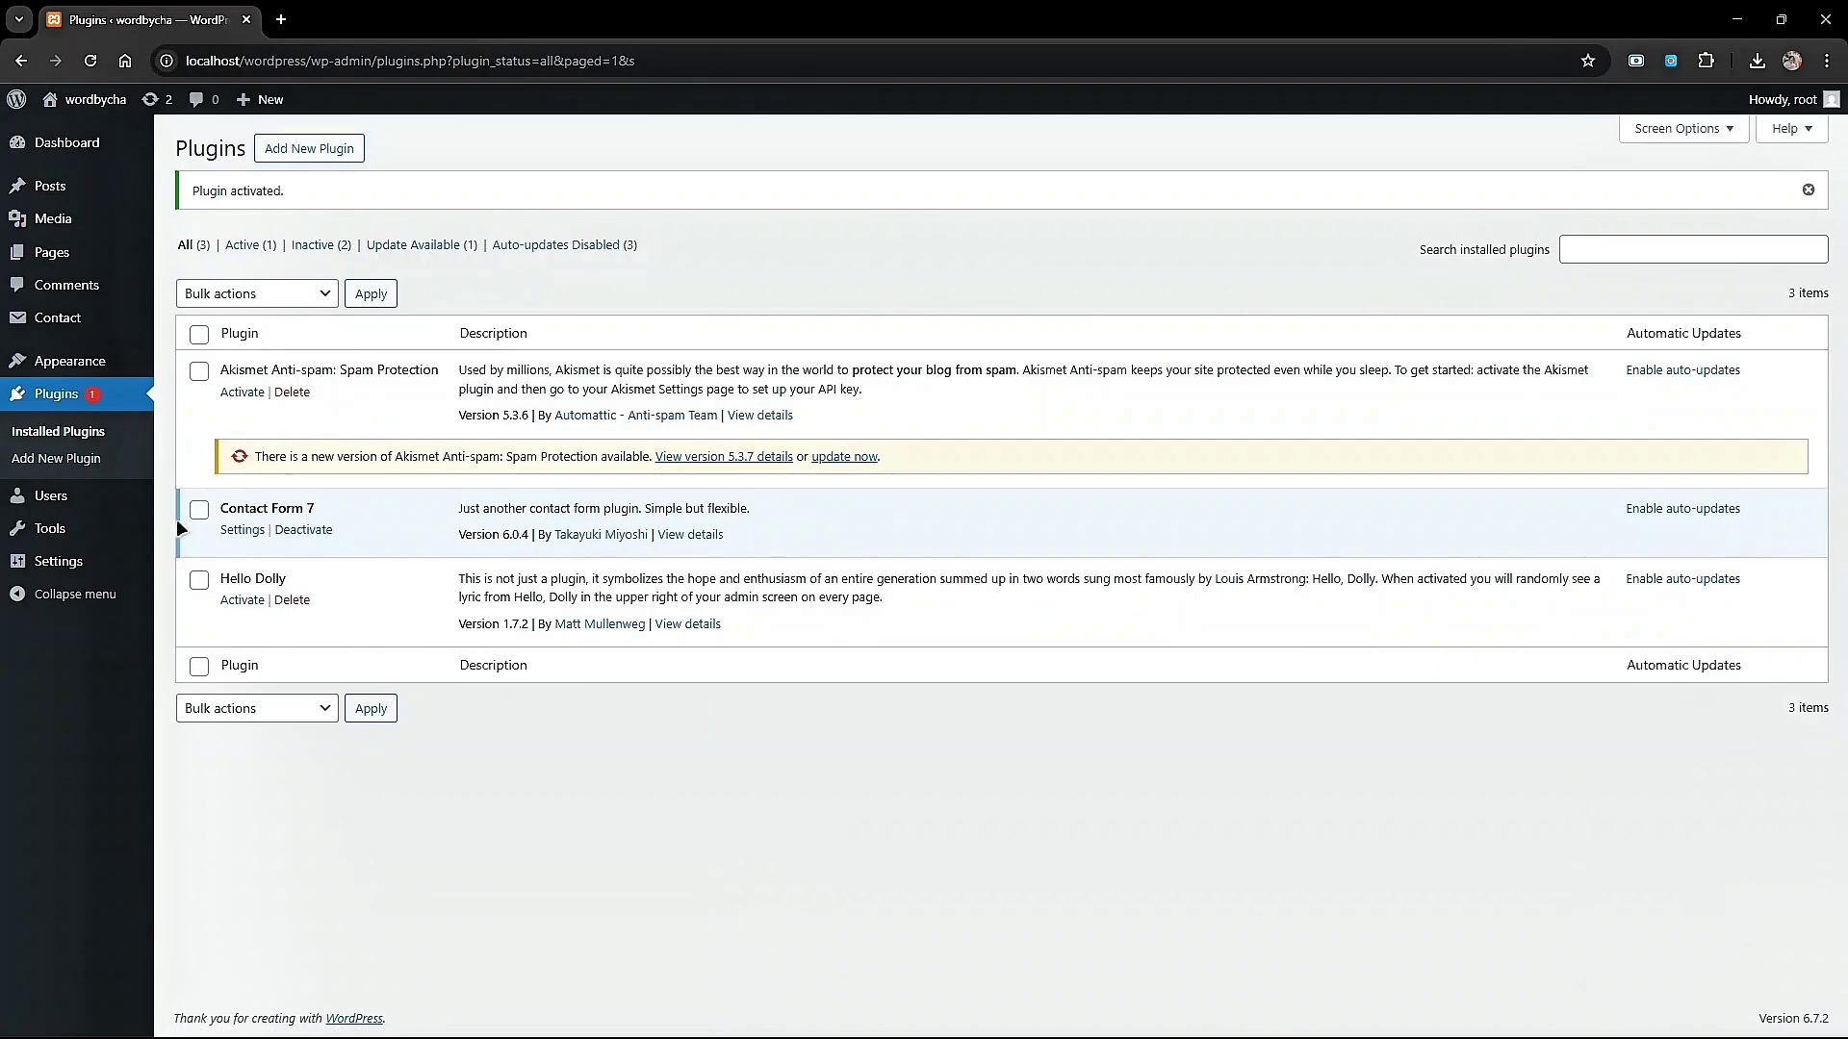
drag(220, 501, 344, 495)
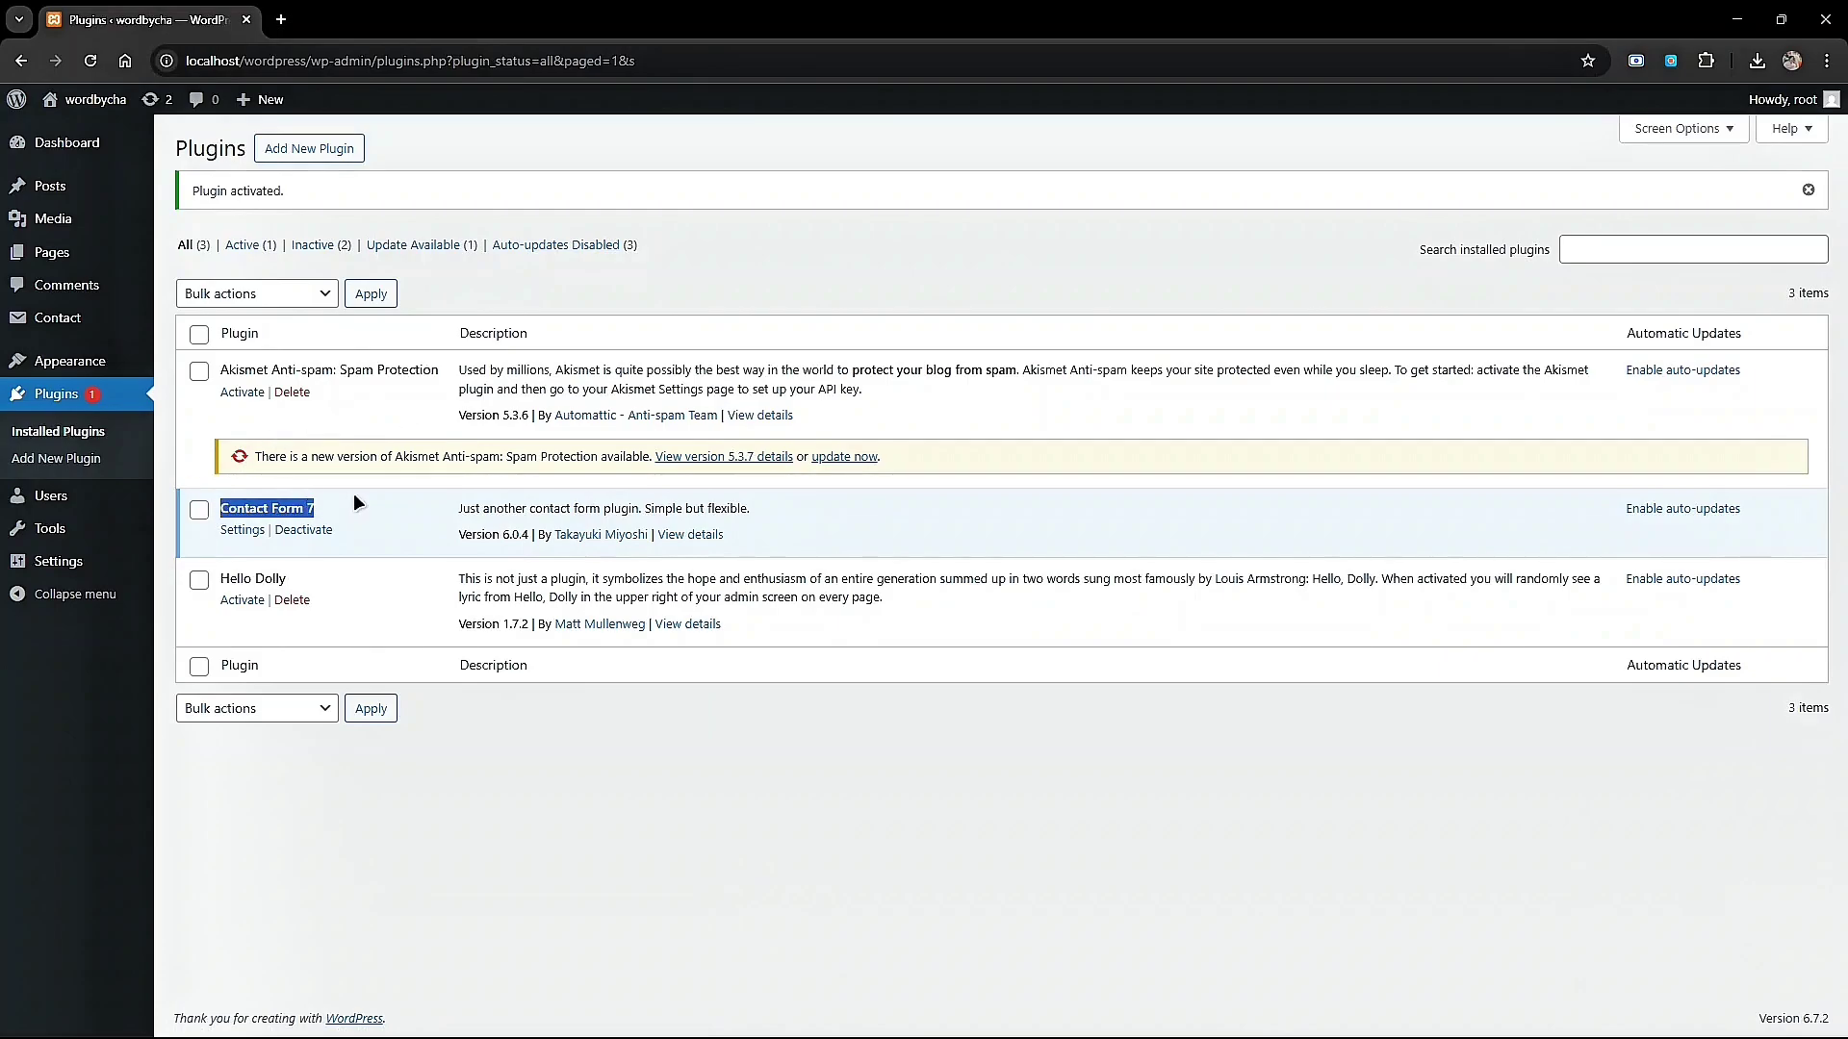
click(358, 492)
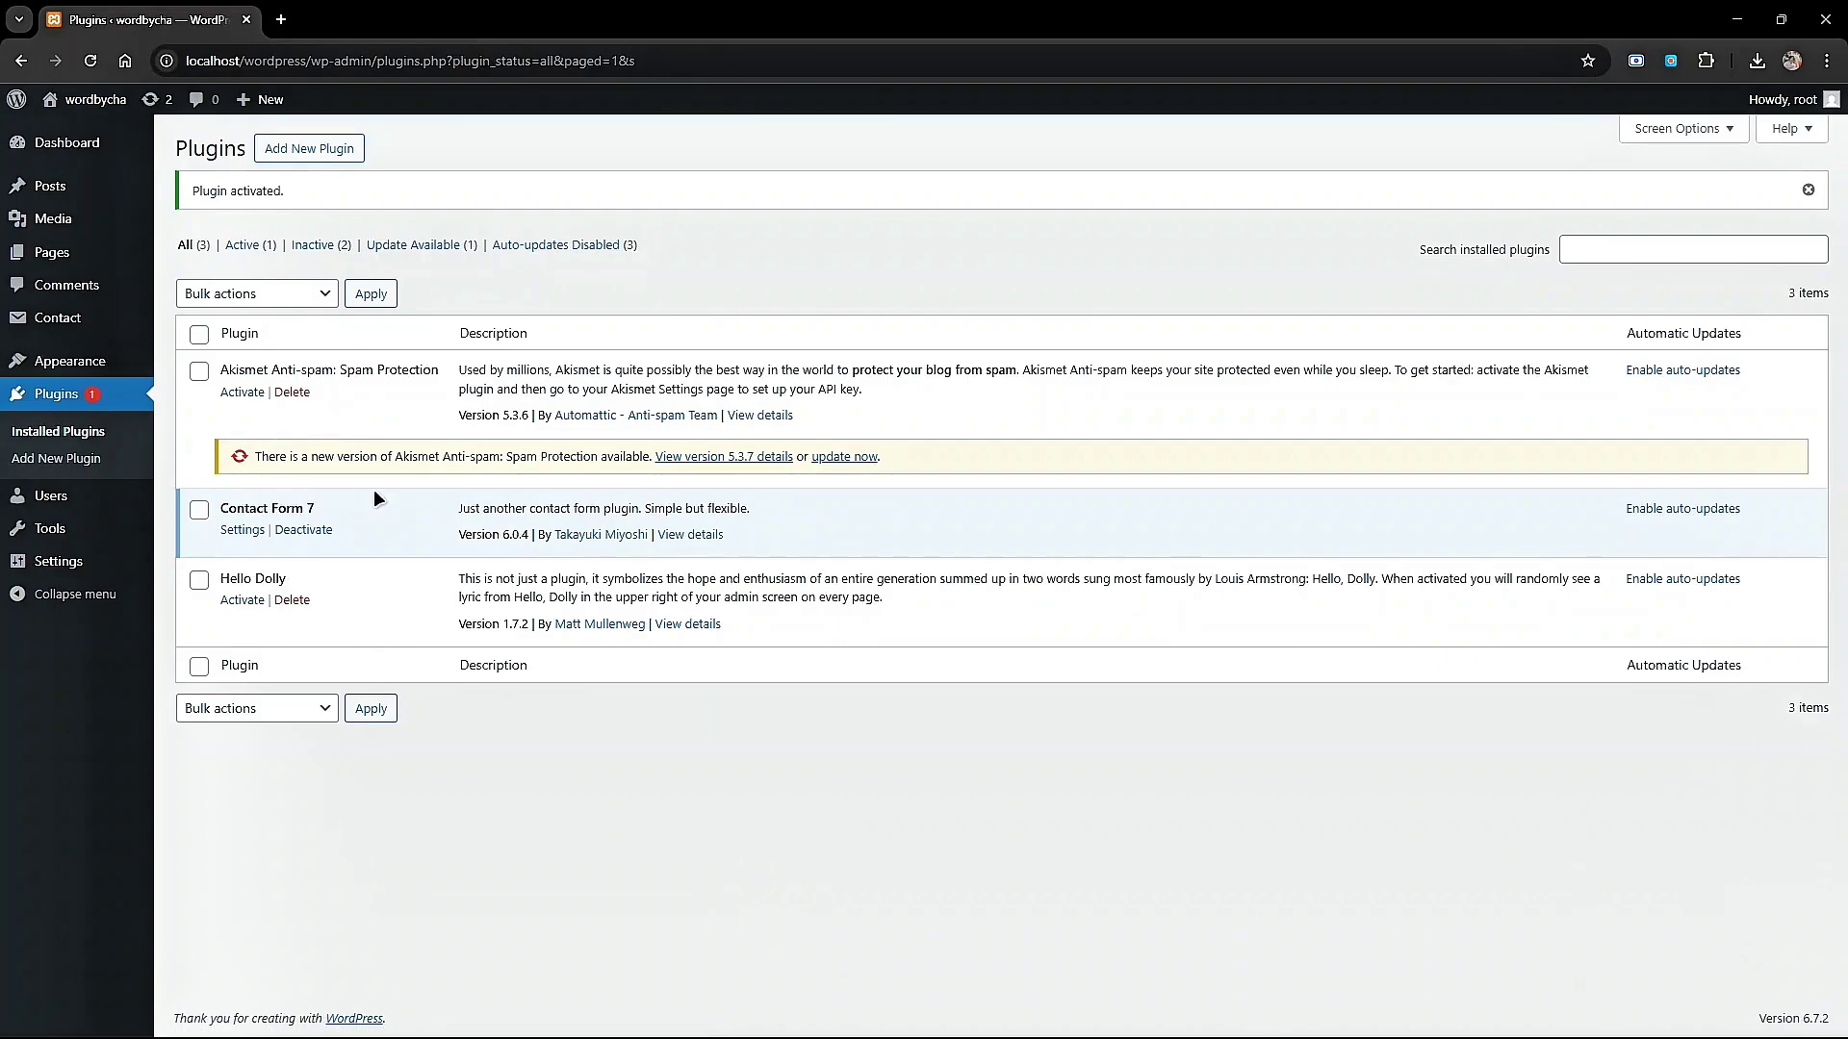
Switch to the Notepad notes and read the instructions for searching, installing and activating Yoast SEO, undoing the accidental text move.
key(alt+Tab)
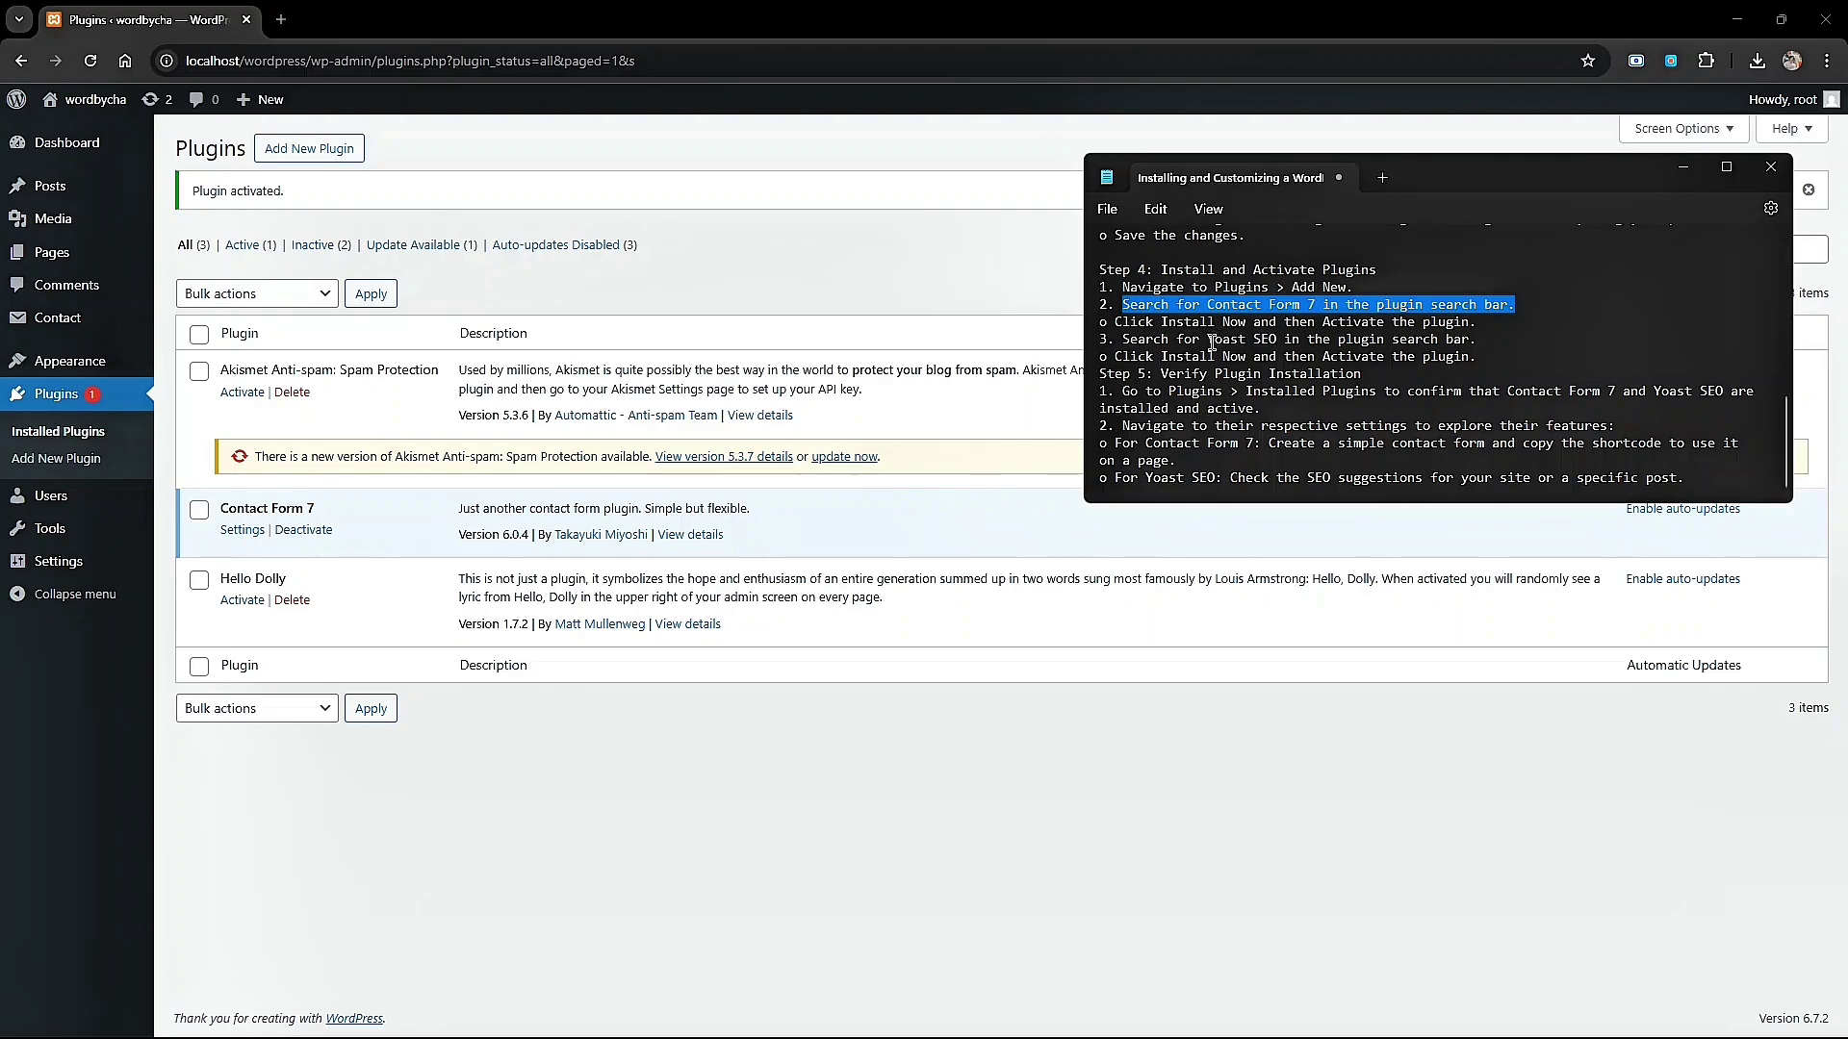
drag(1212, 342, 1262, 356)
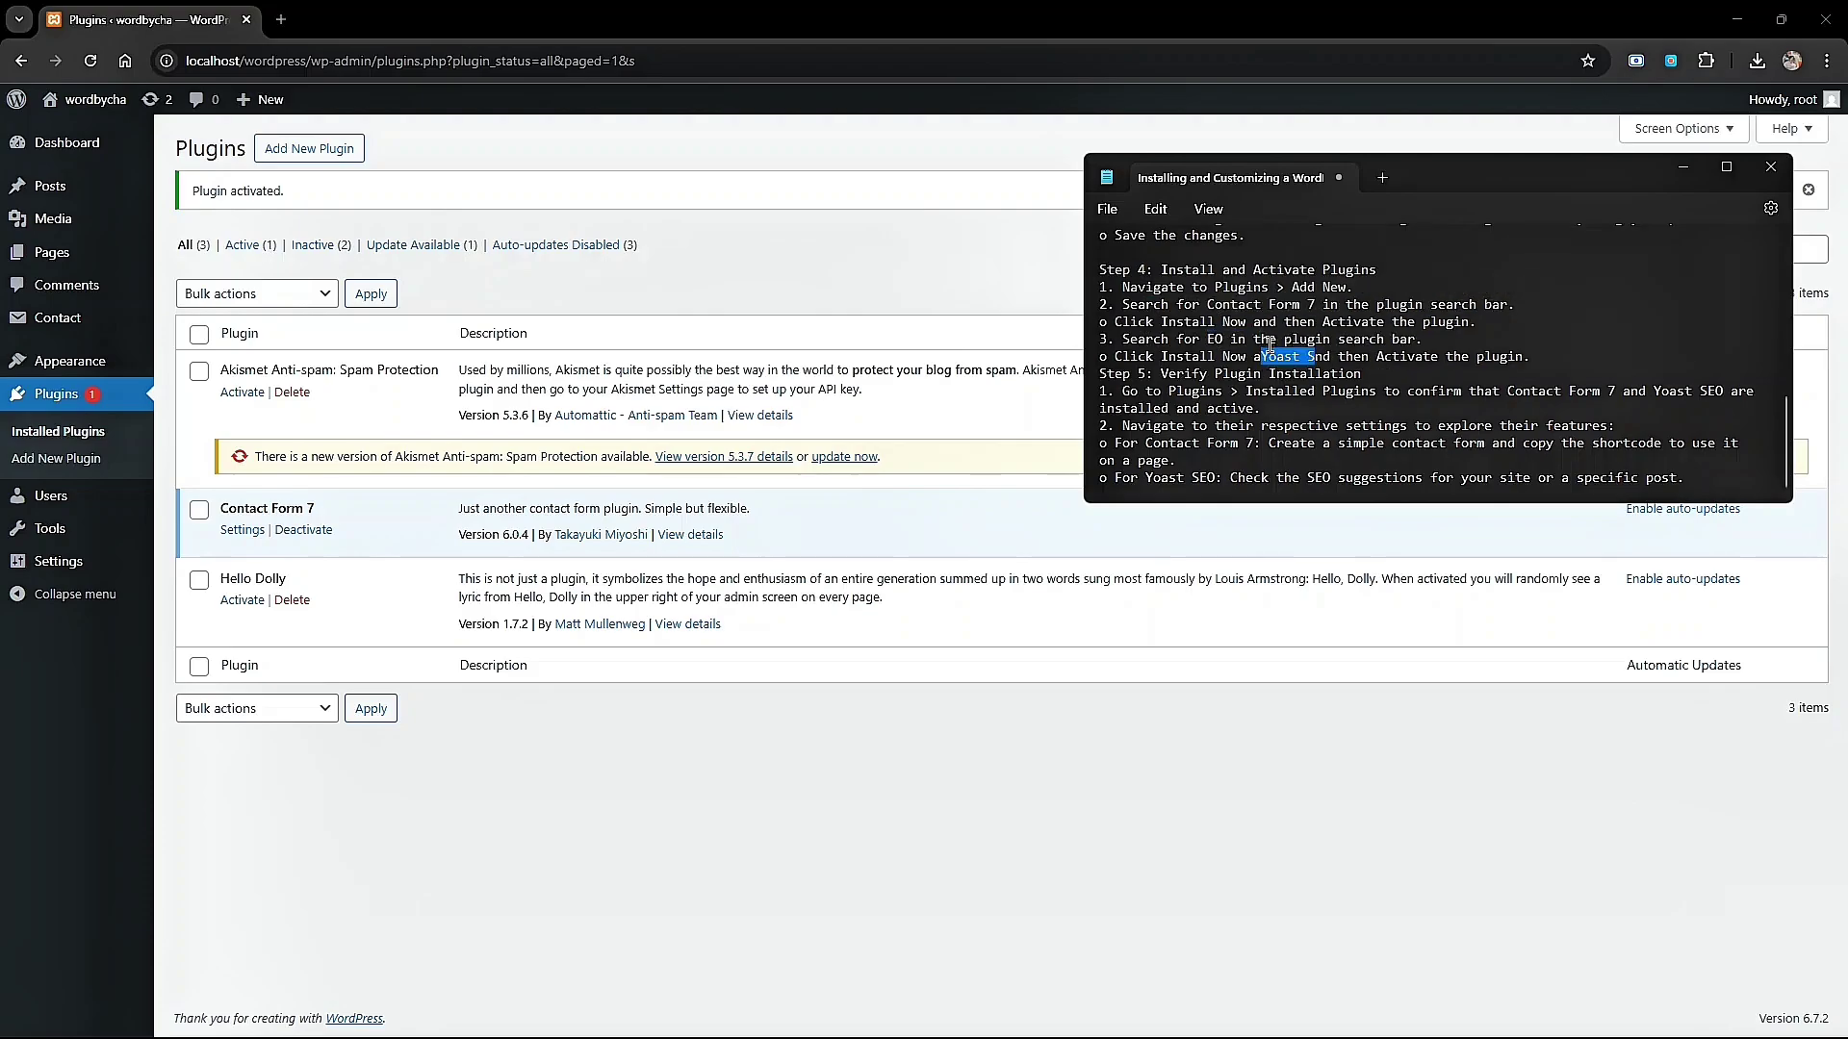
key(ctrl+z)
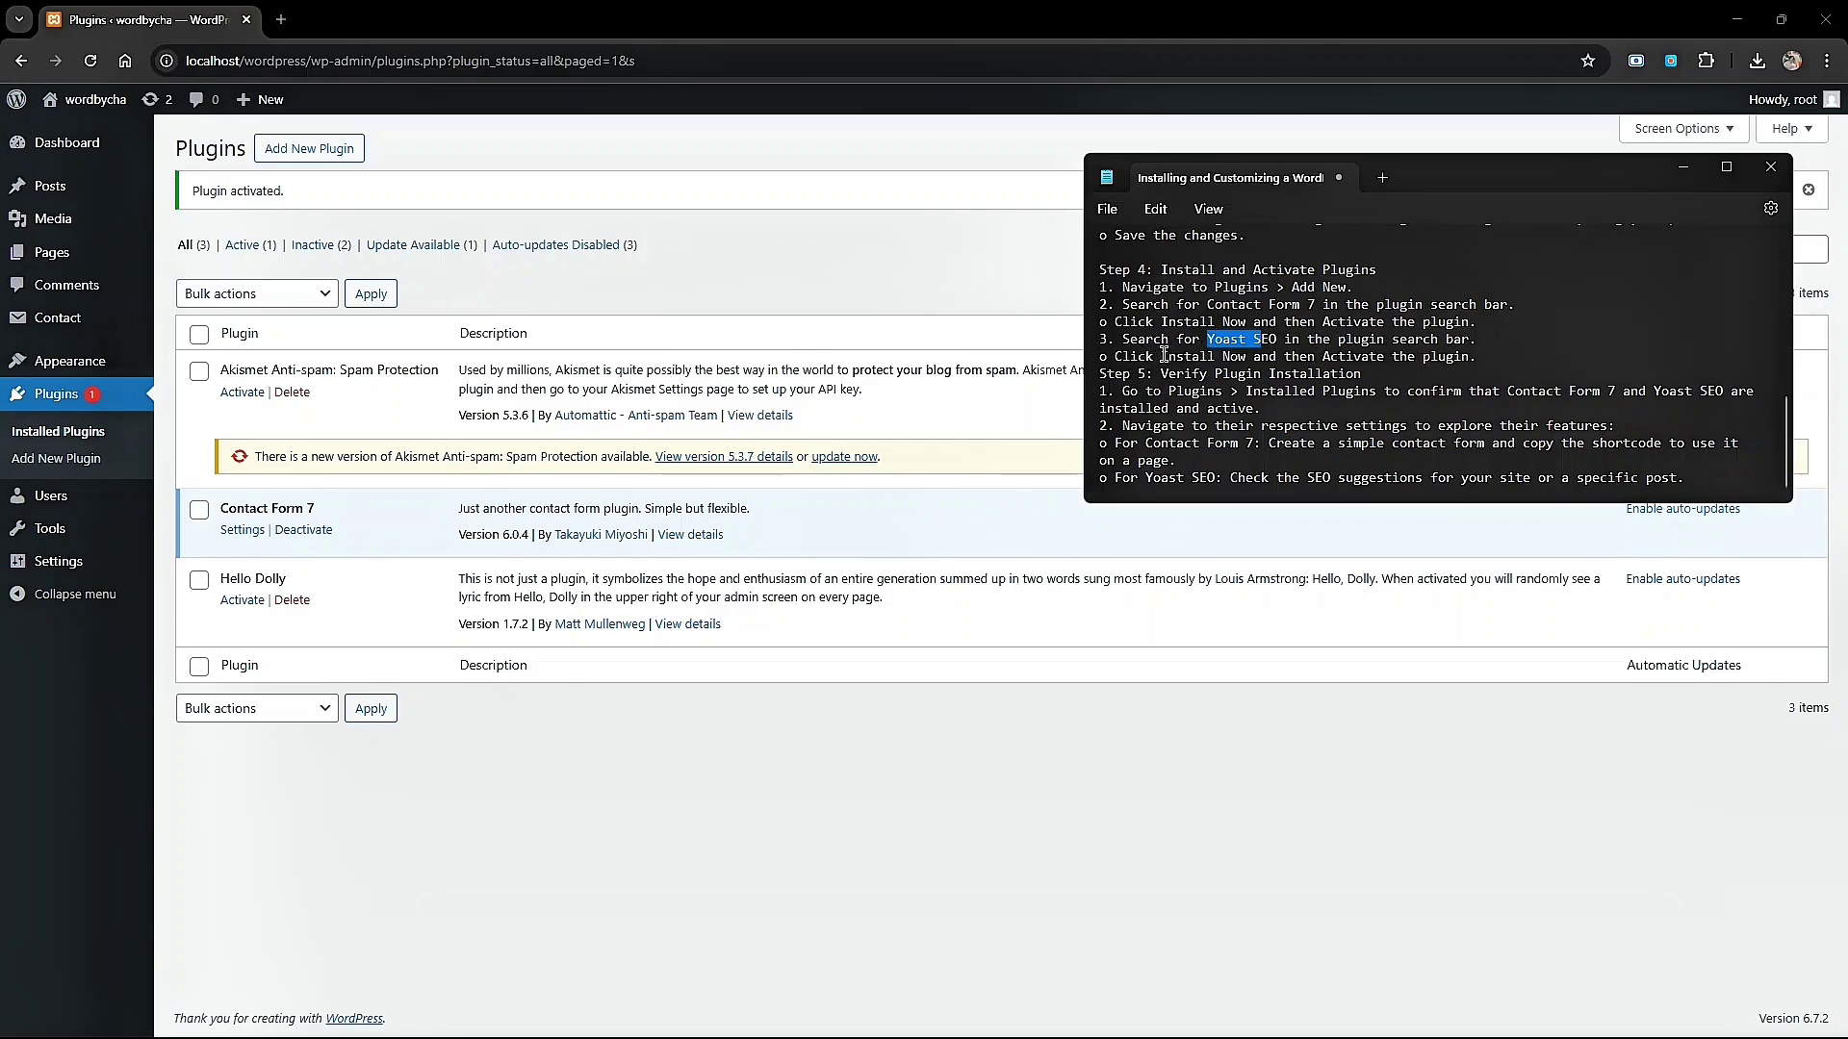
drag(1163, 355, 1412, 355)
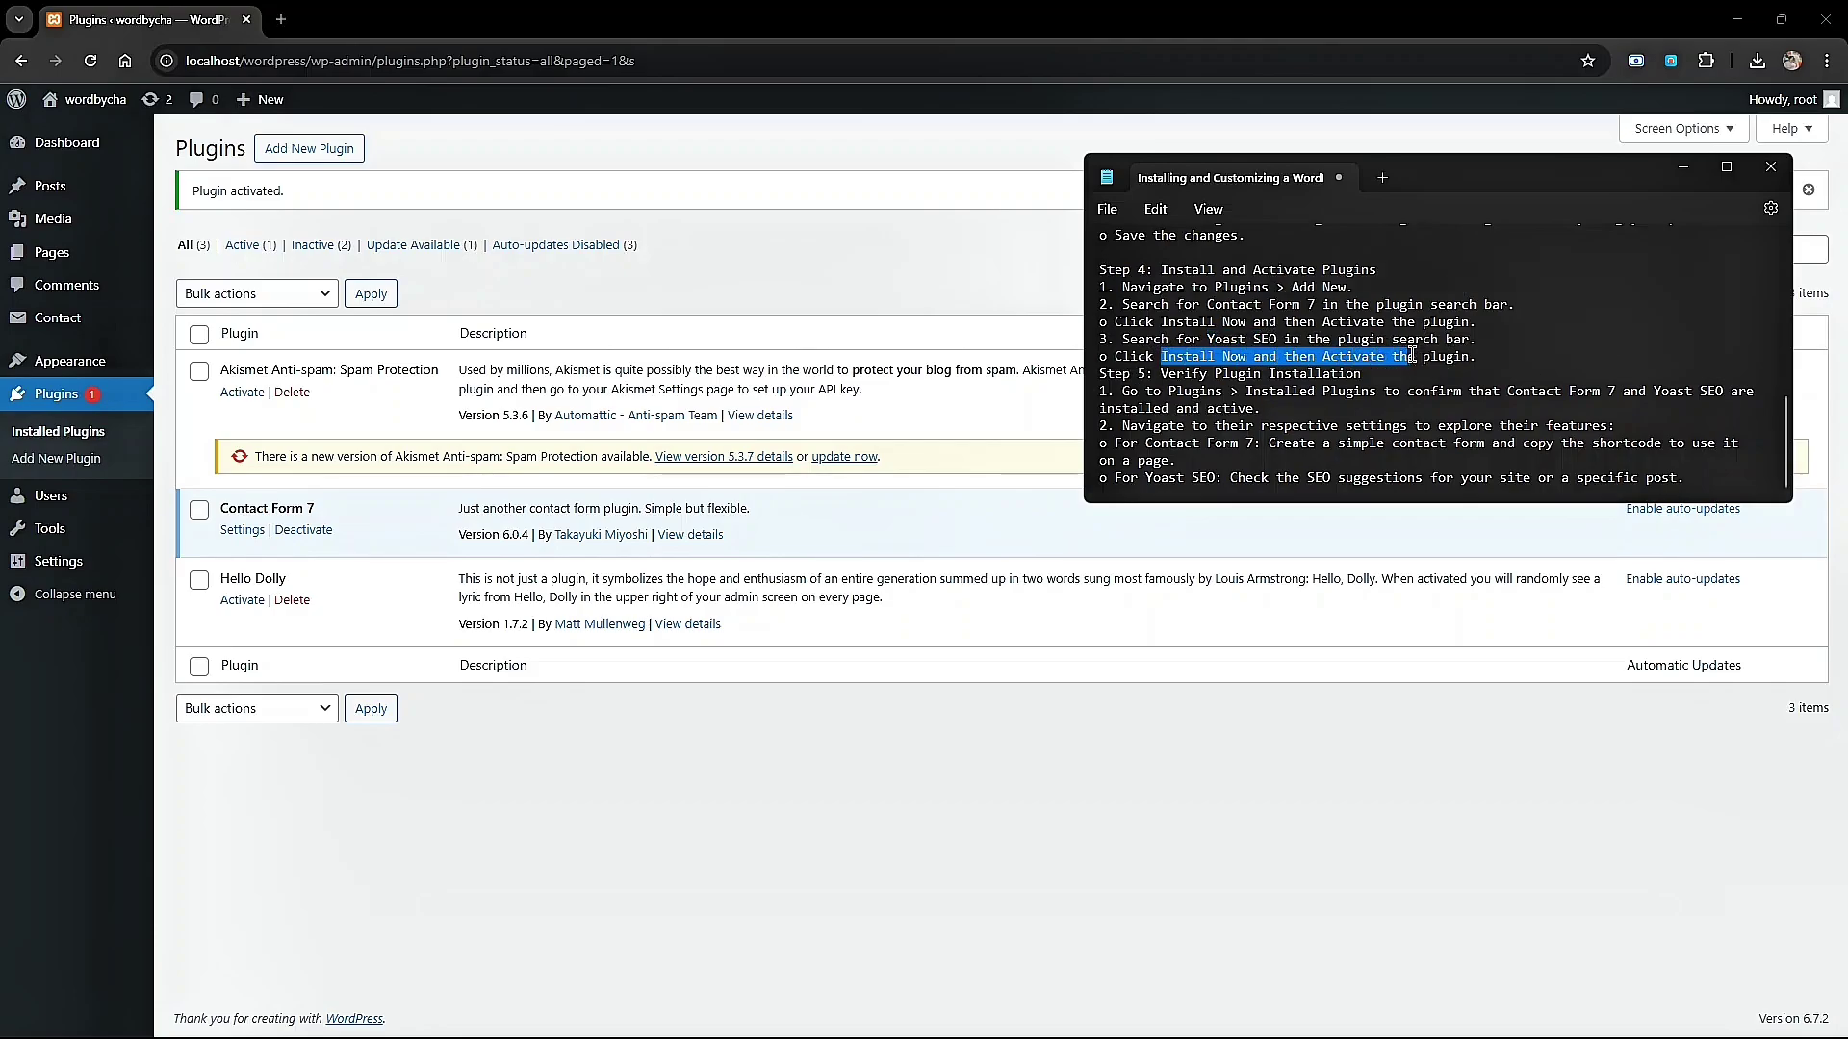
Go to the WordPress page for adding new plugins and search the plugin directory for "Yoast SEO".
click(331, 149)
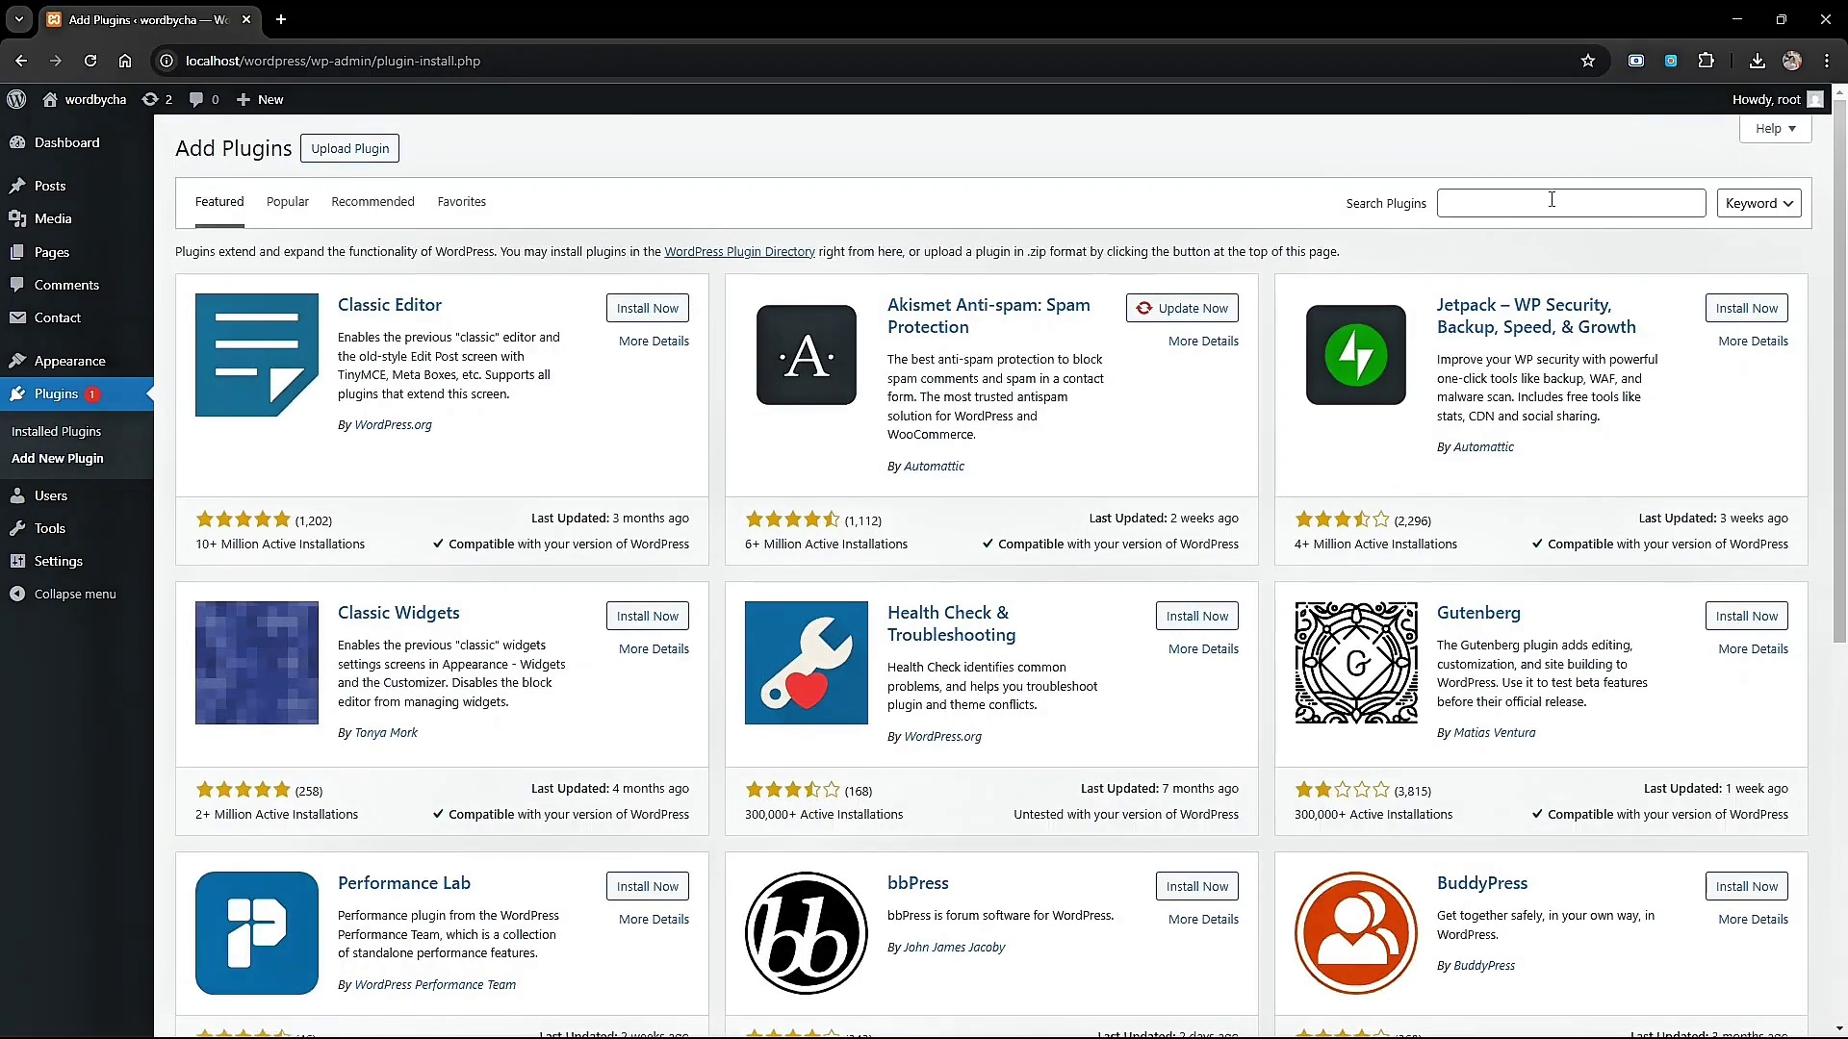
click(1550, 200)
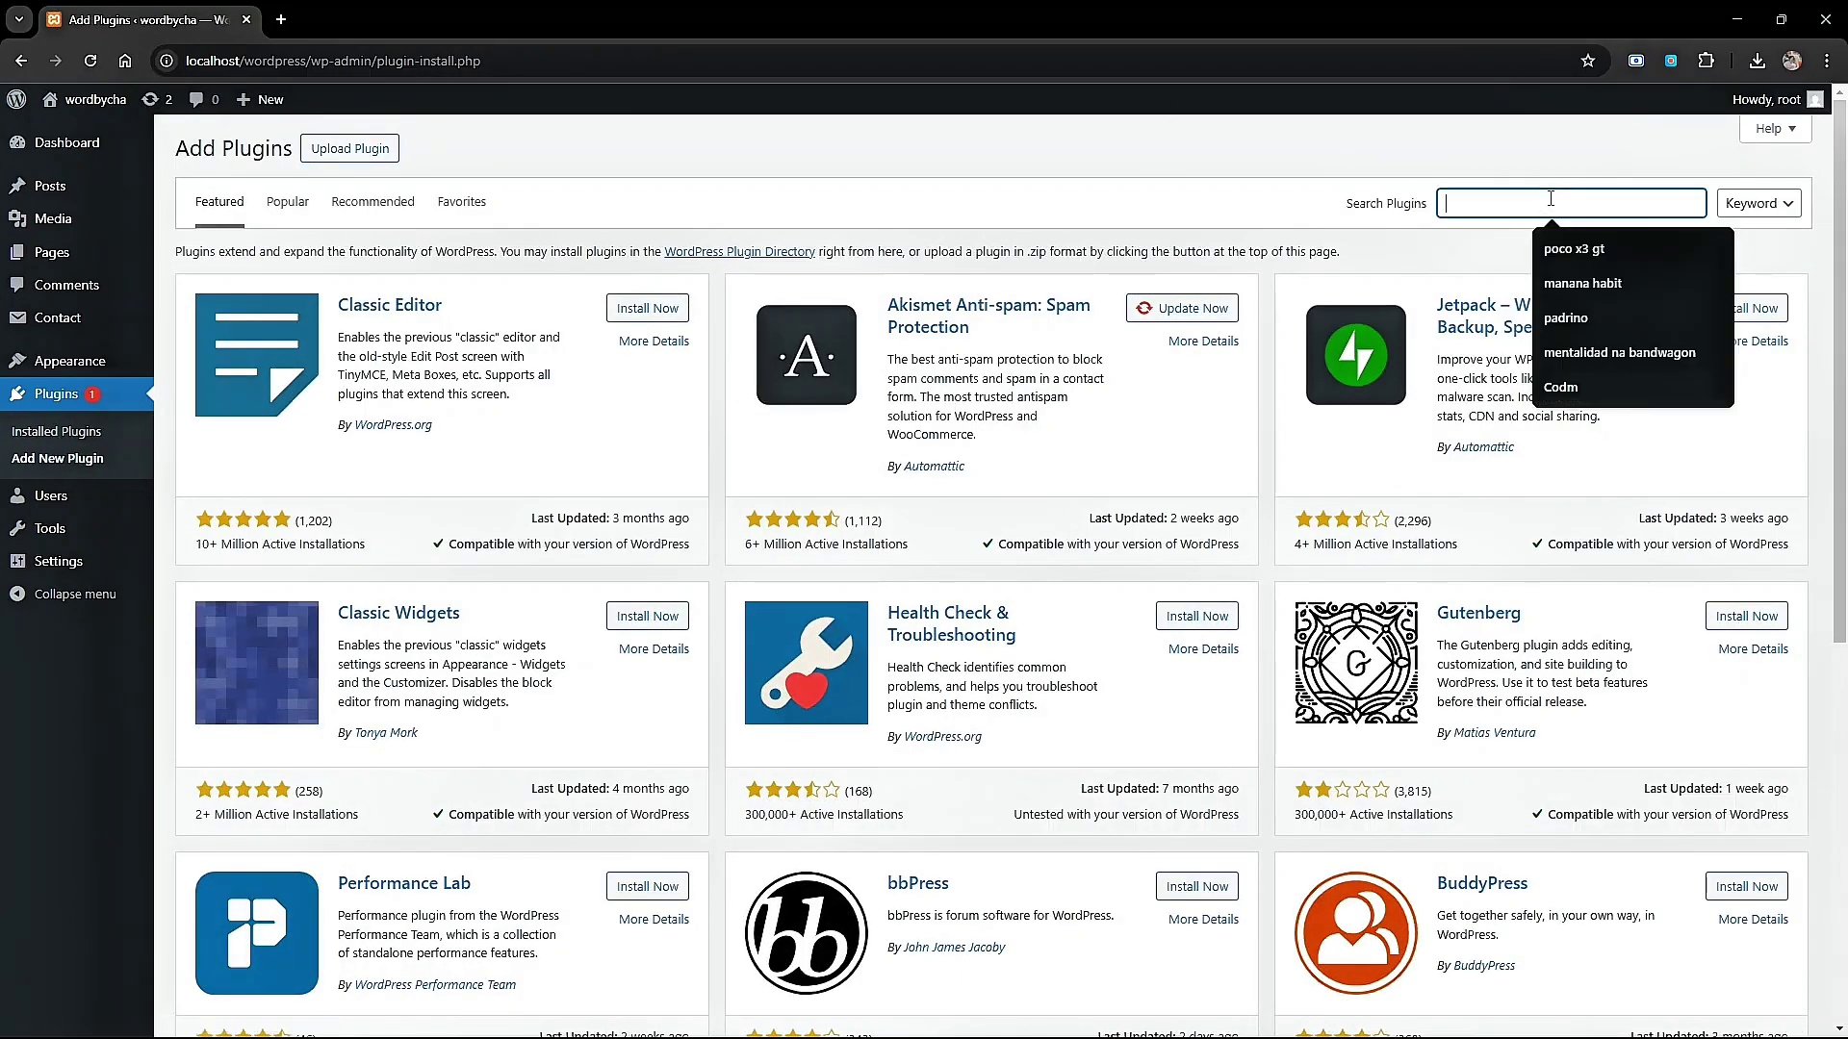
text(Yoast SEO)
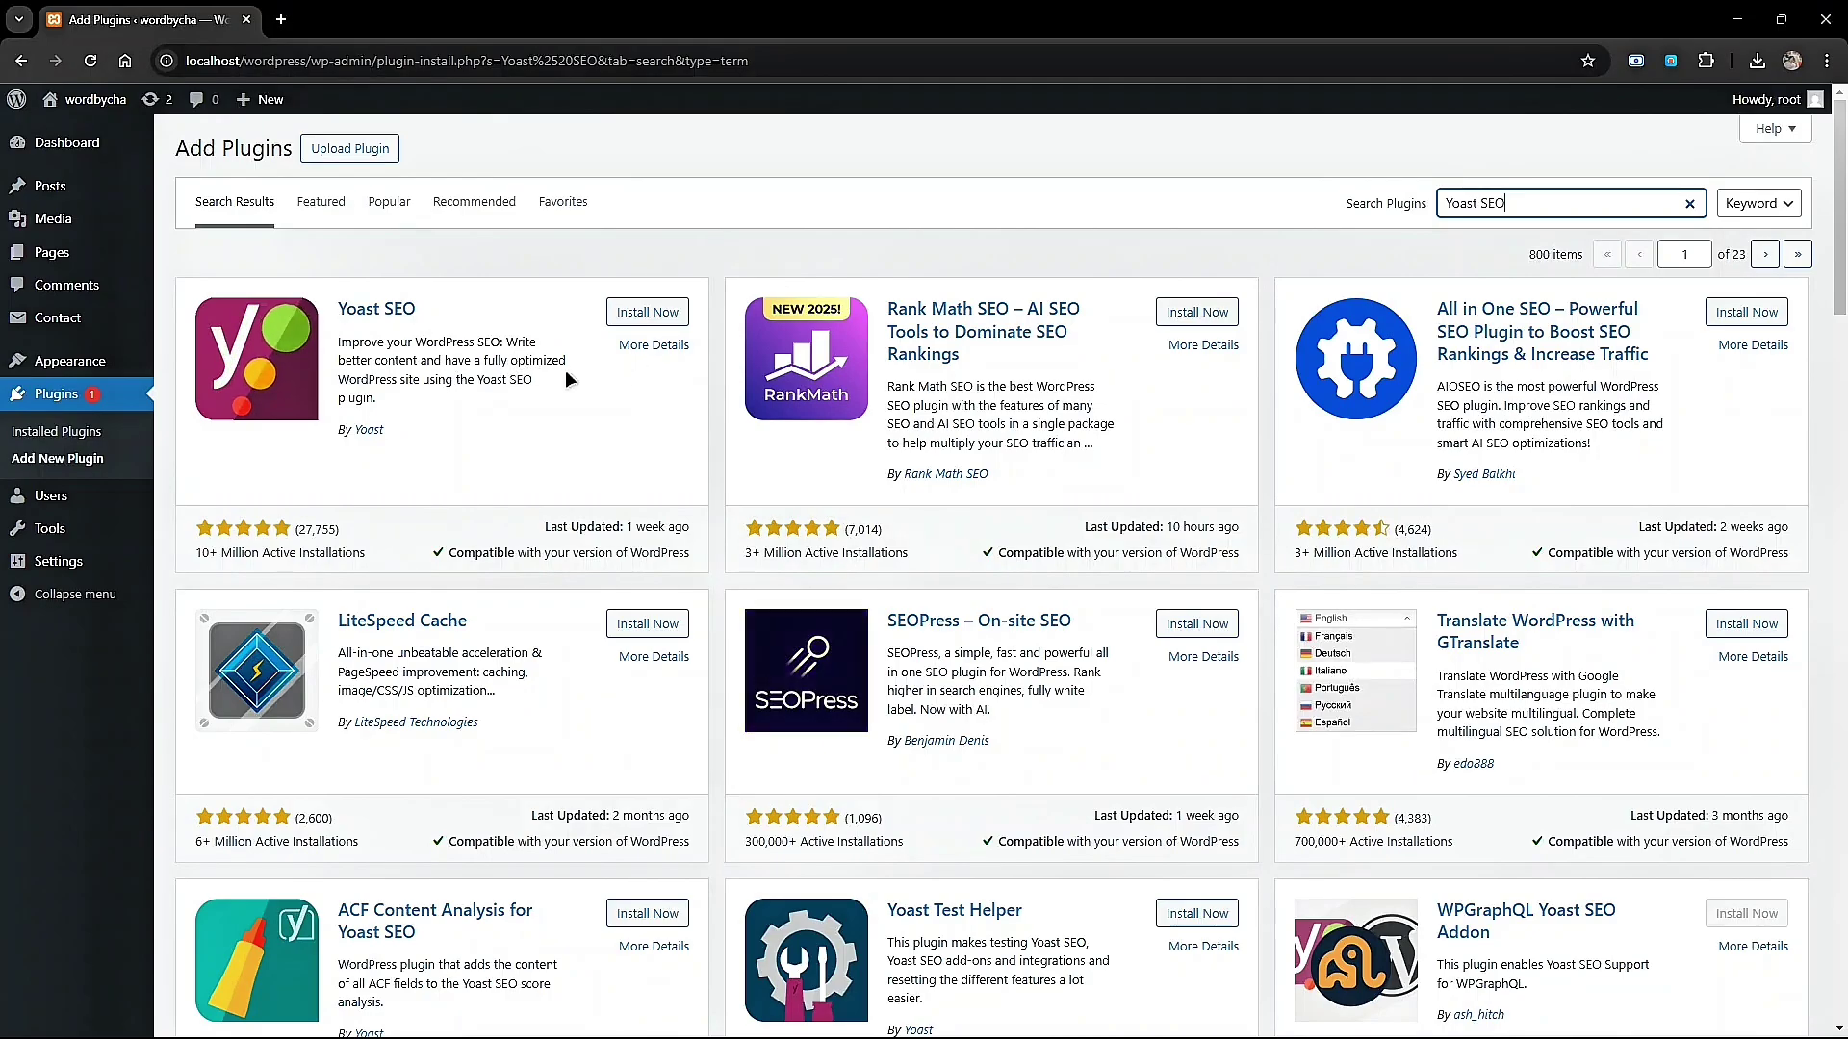
Install the Yoast SEO plugin from the search results and activate it.
drag(518, 361, 585, 377)
click(600, 378)
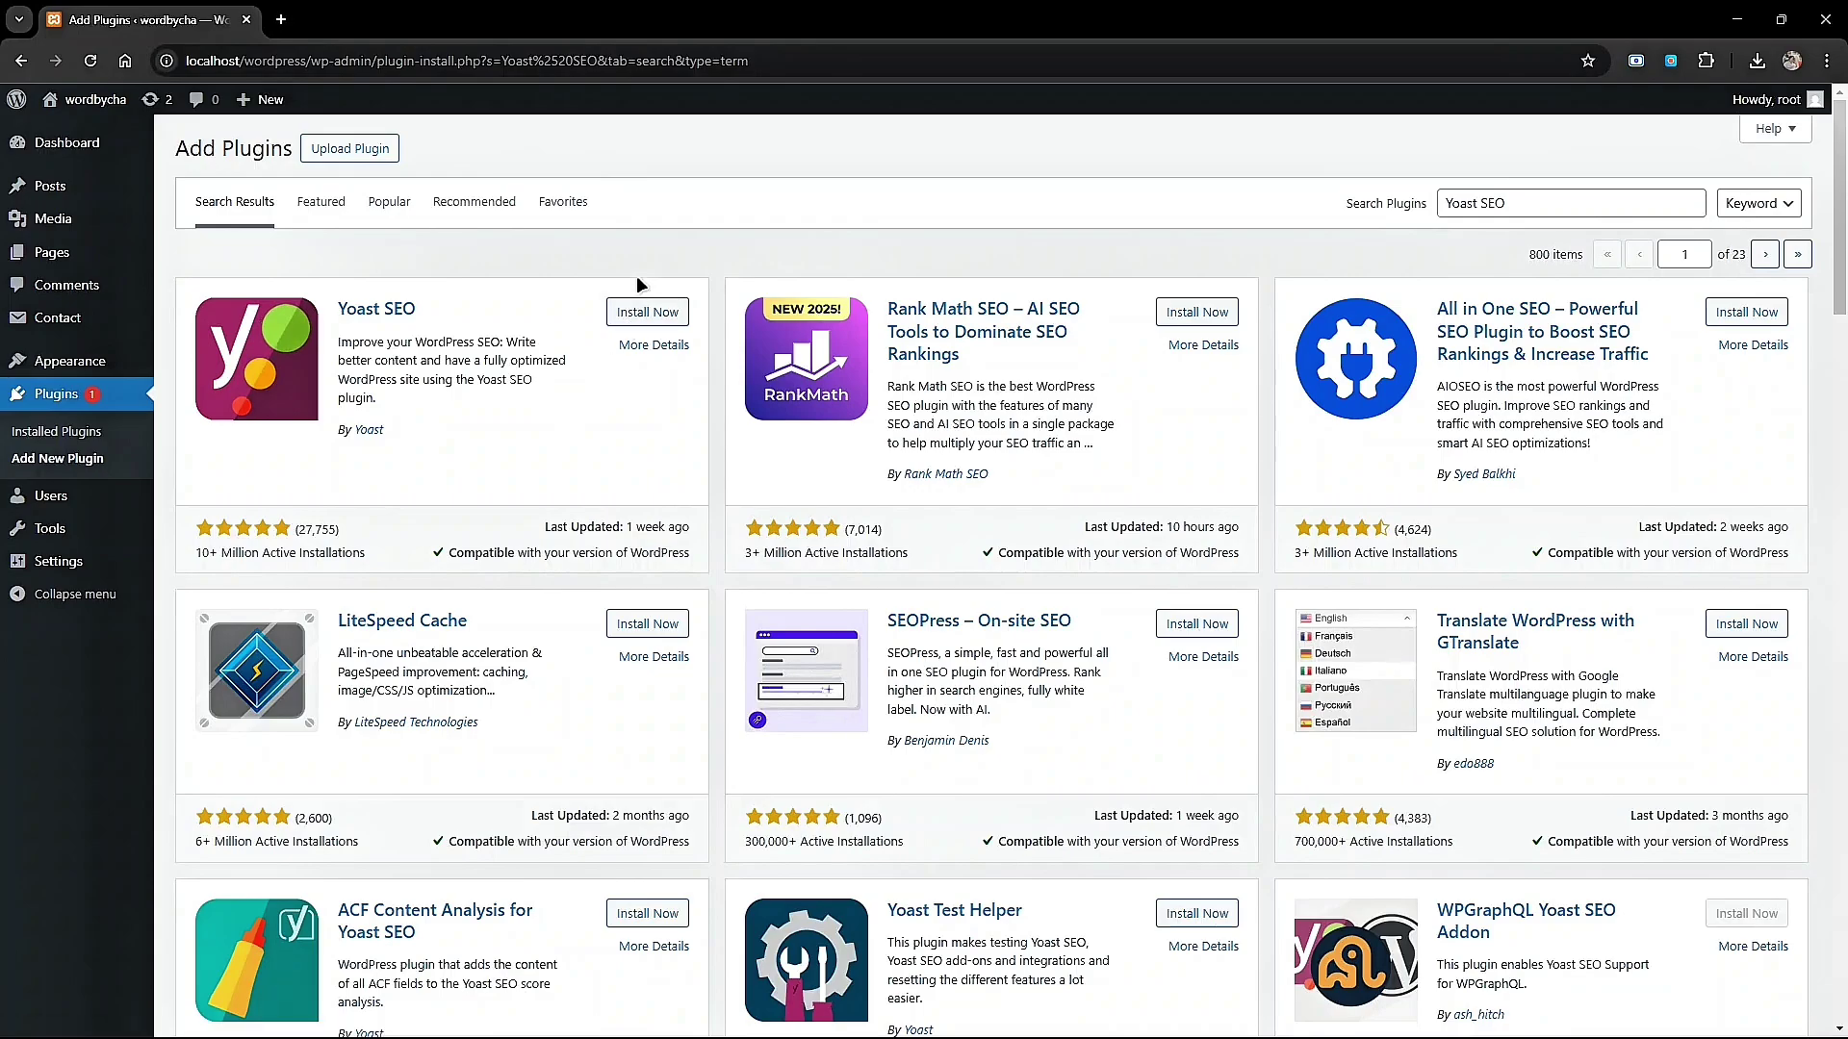
click(618, 314)
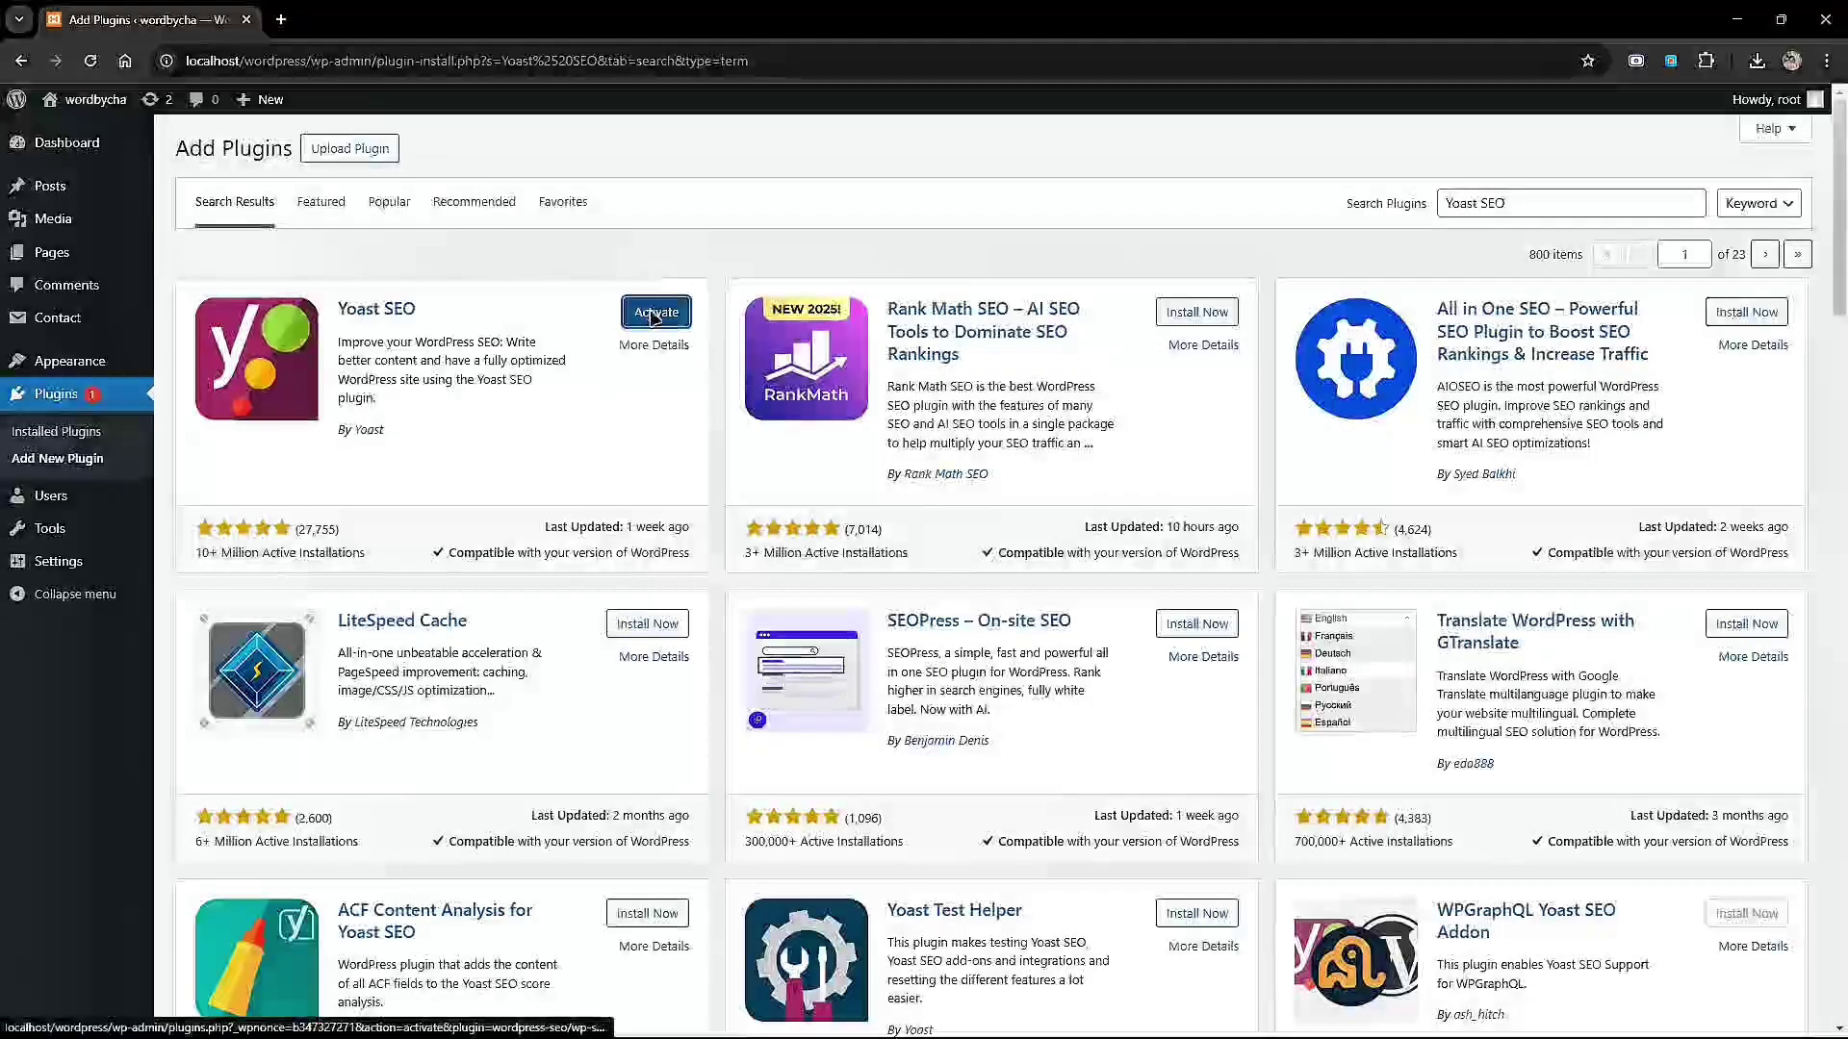
click(654, 313)
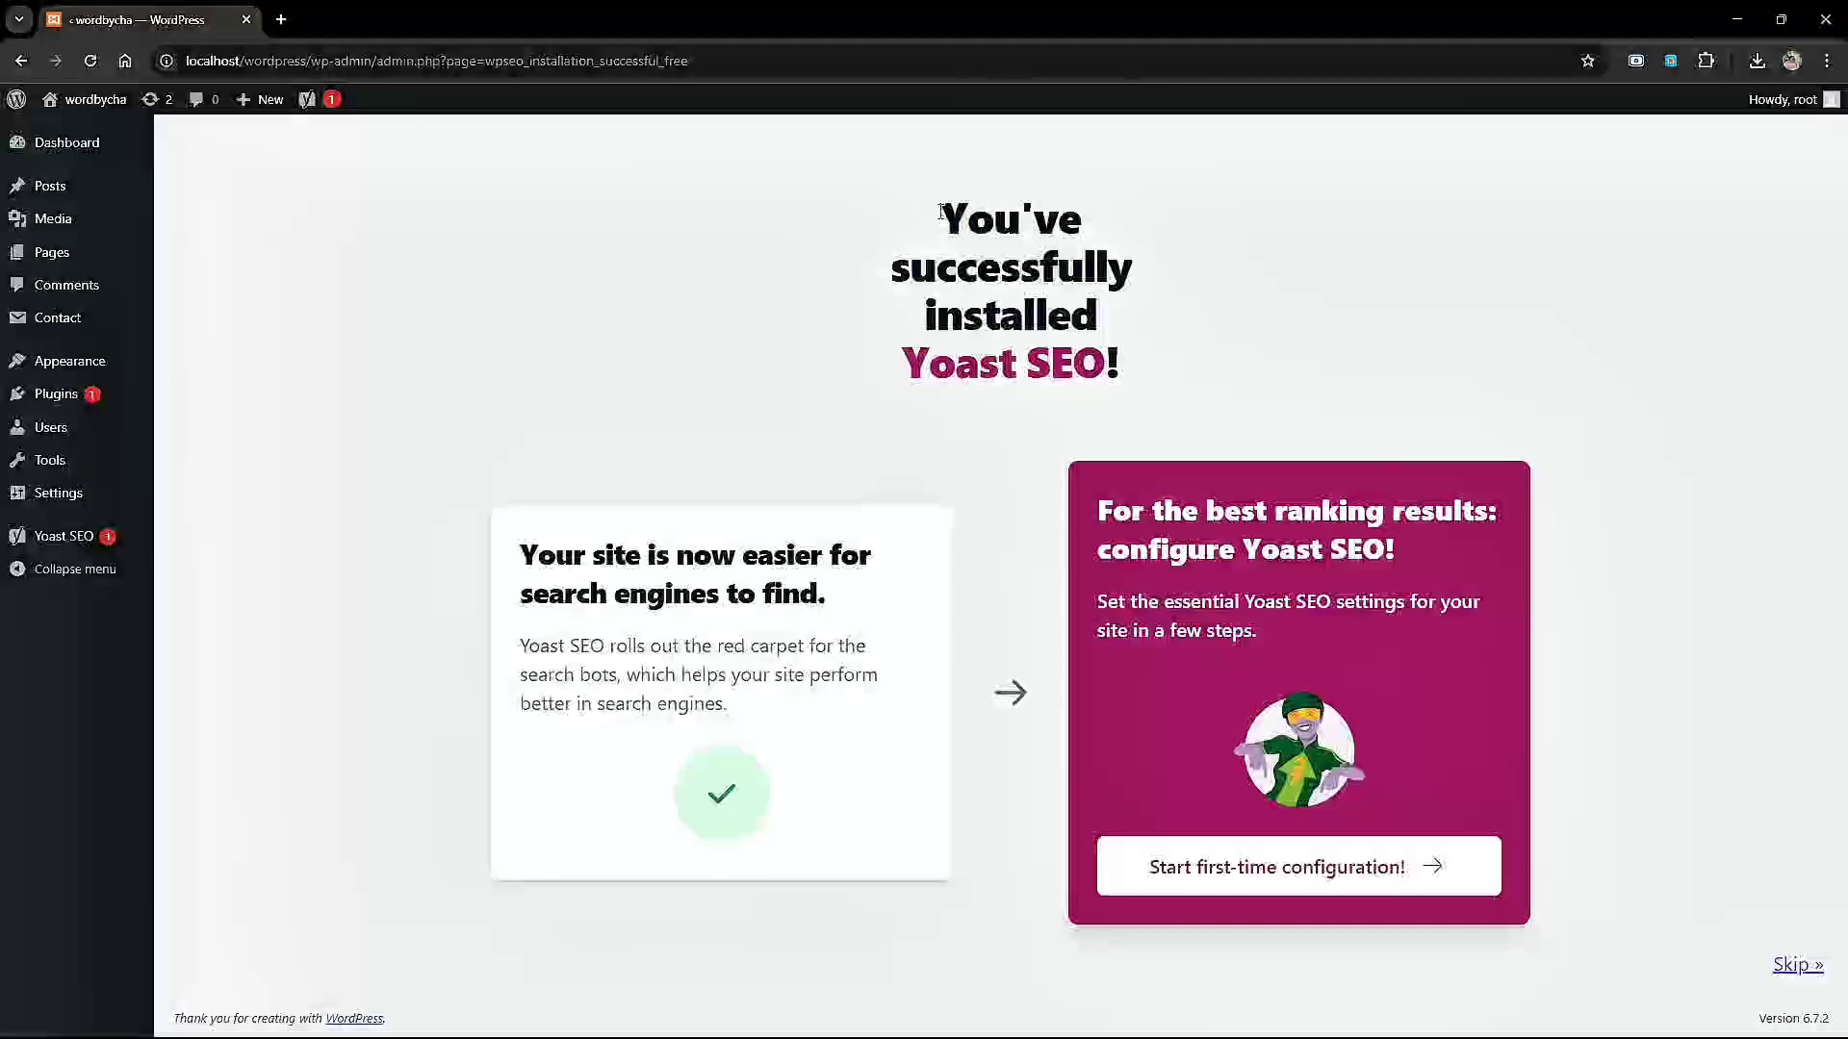
mouse_move(941, 214)
mouse_down()
mouse_move(1111, 229)
mouse_move(1126, 358)
mouse_move(1188, 277)
mouse_move(1100, 220)
mouse_move(941, 218)
mouse_up()
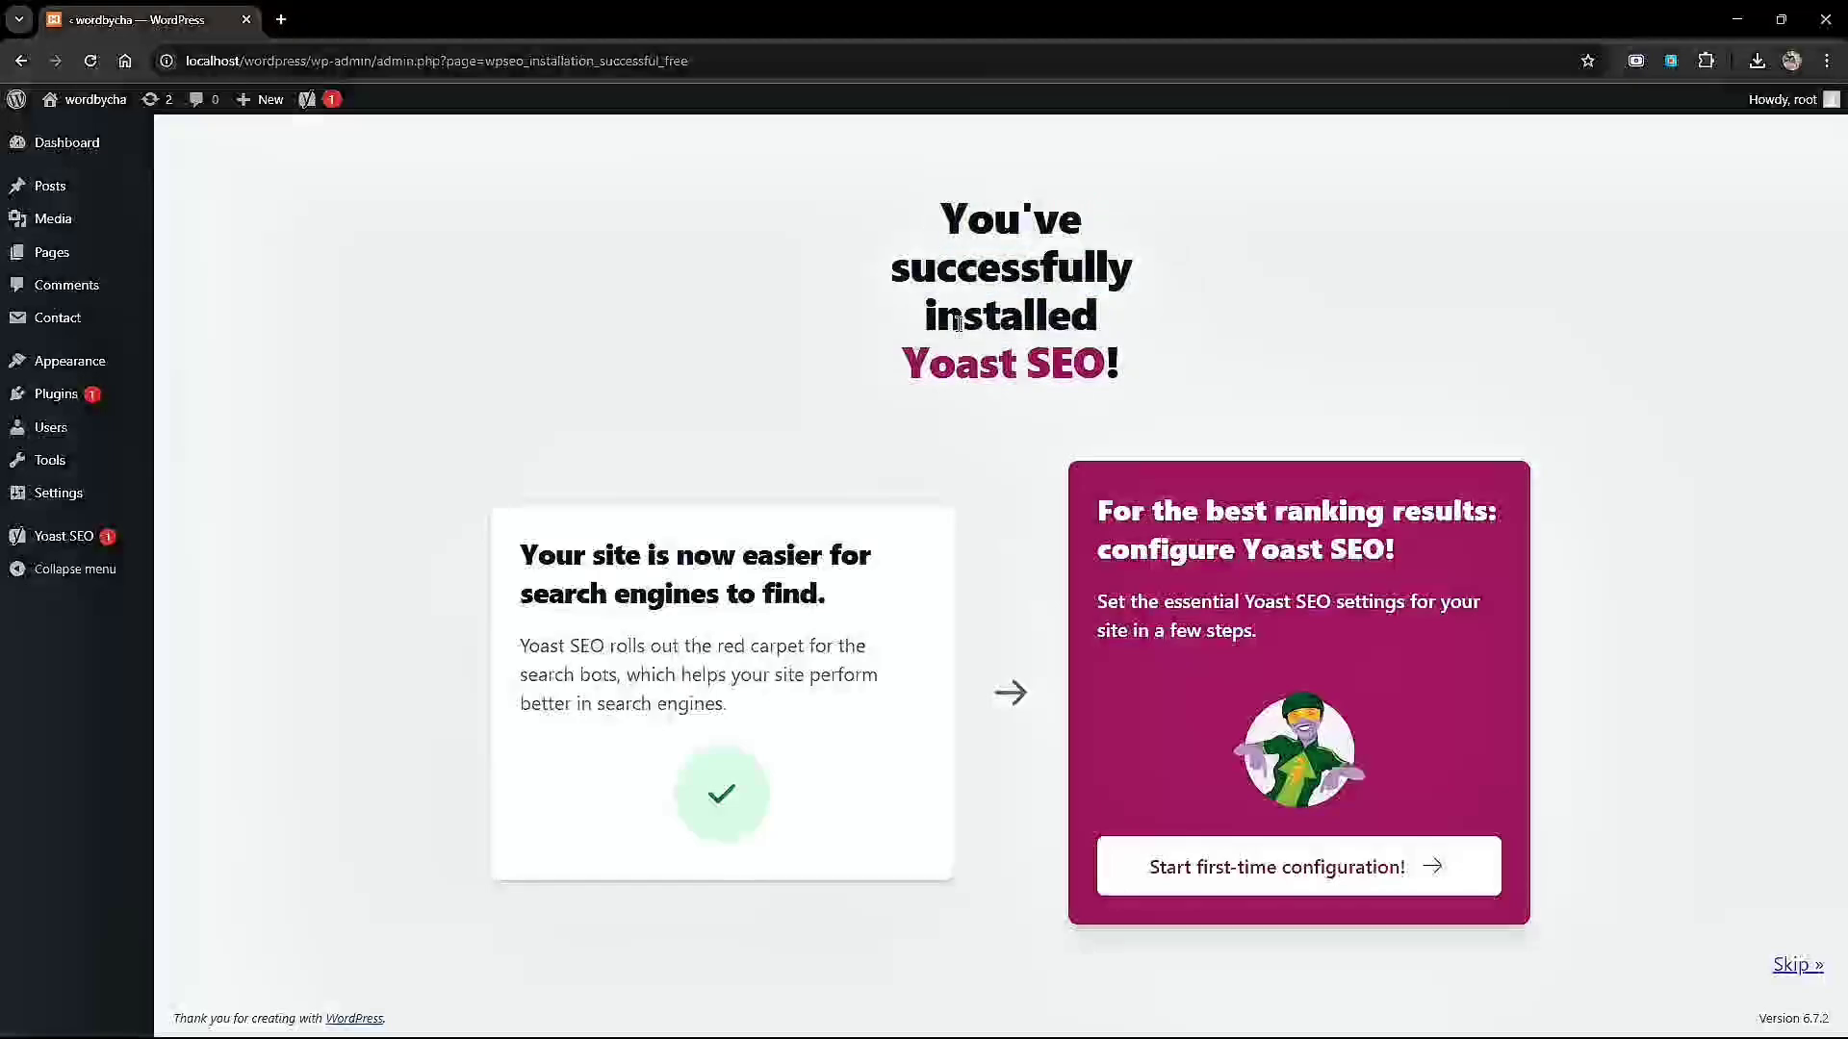
Read the Step 5 verification instructions in Notepad, and open WordPress's installed plugins list to check Contact Form 7 and Yoast SEO.
key(alt+Tab)
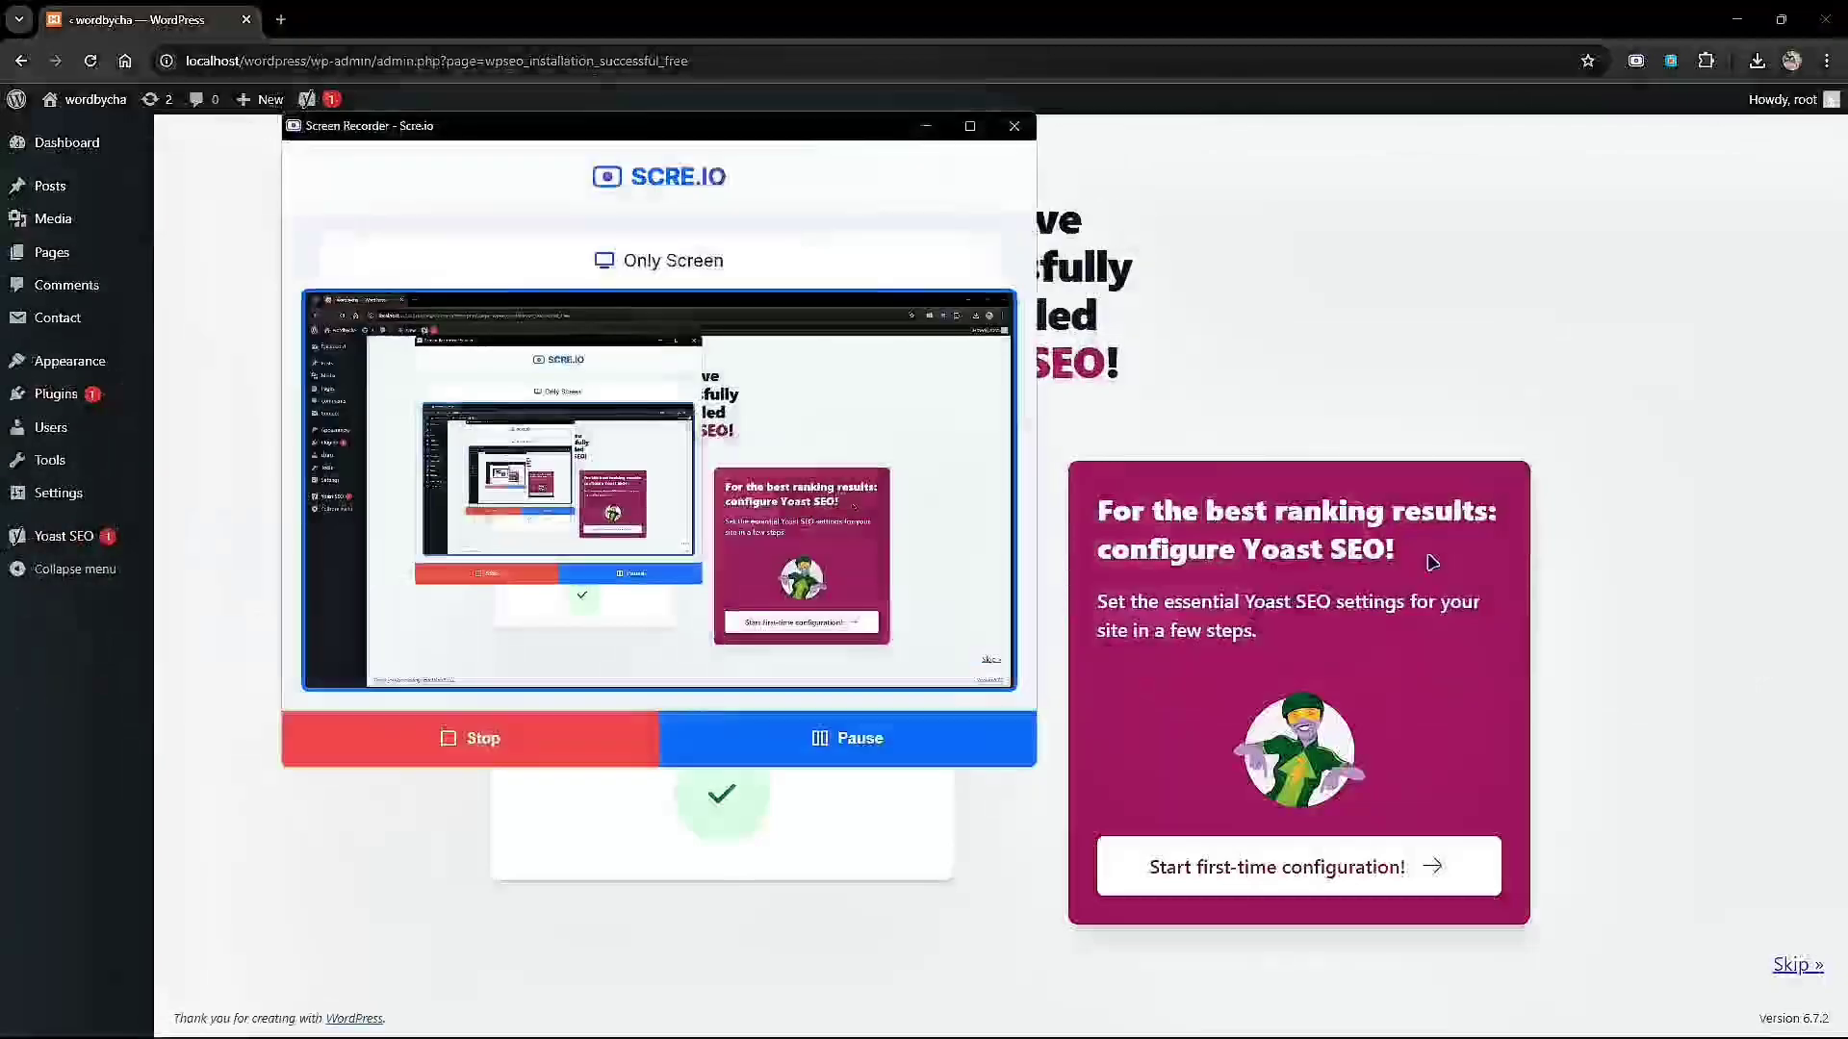
key(alt+Tab)
key(Tab)
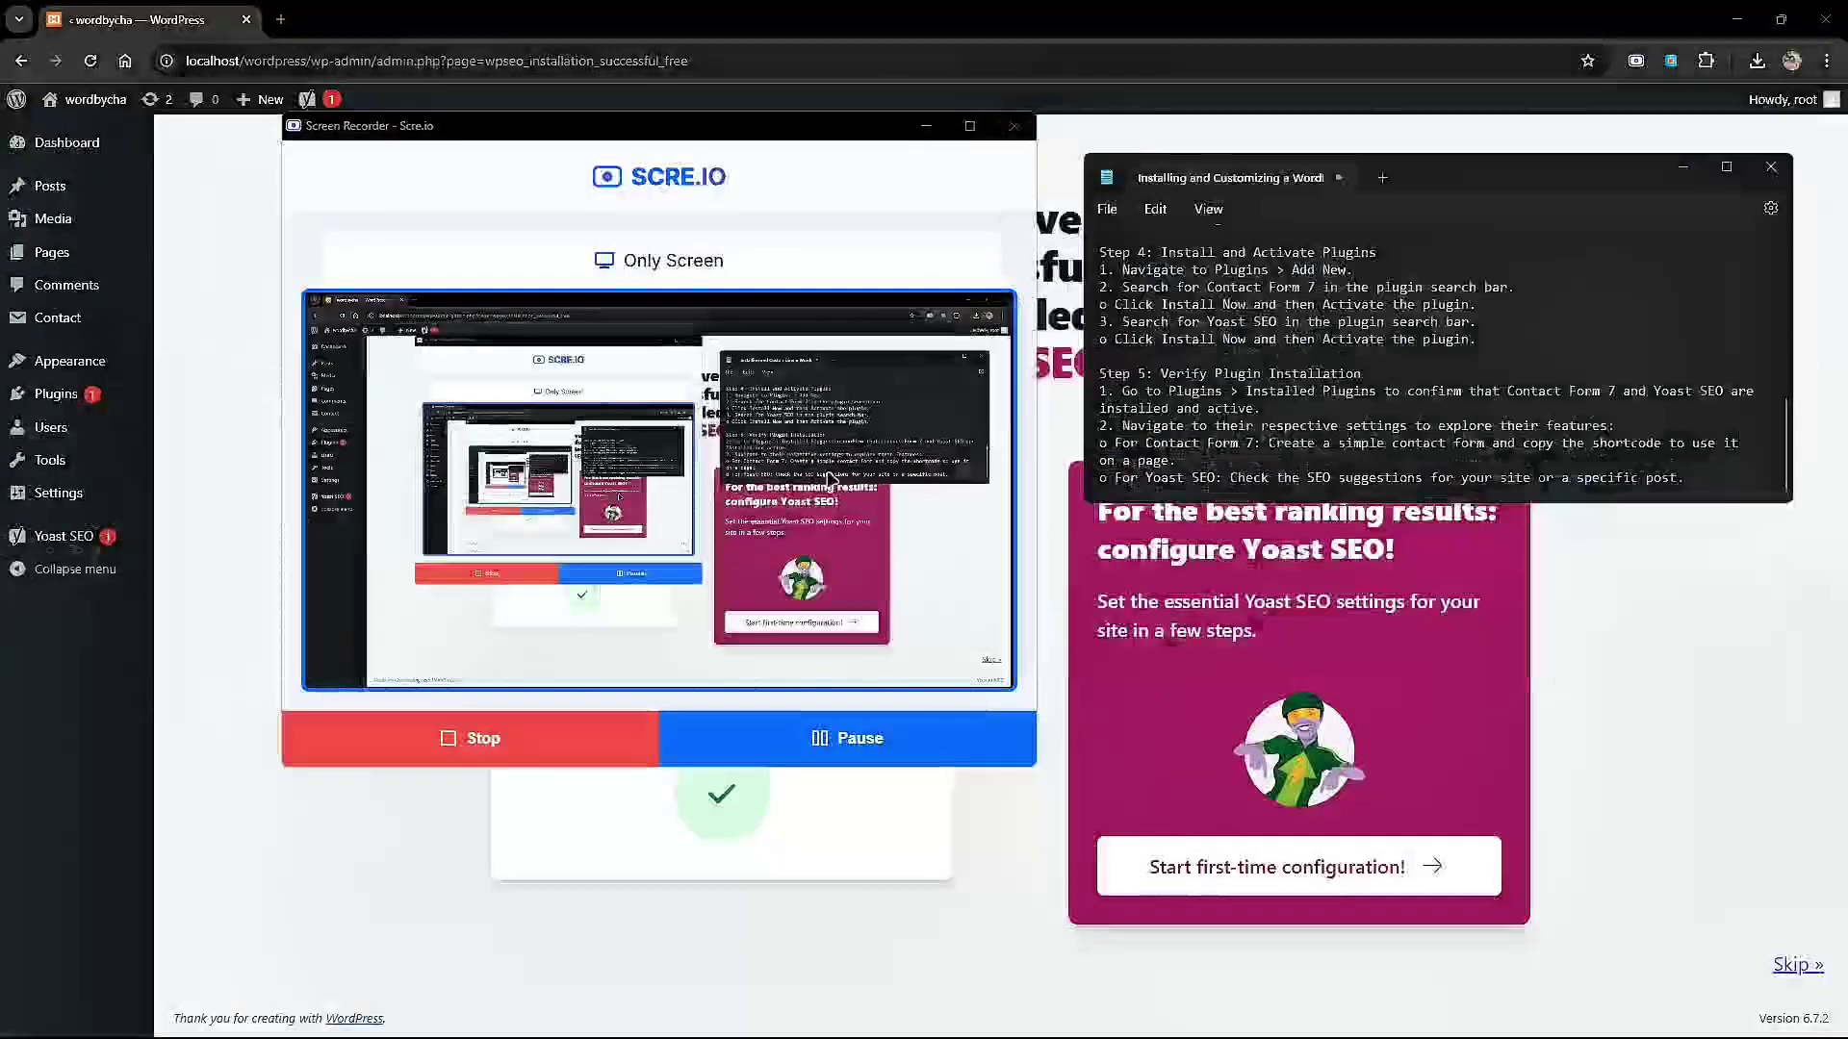
click(927, 126)
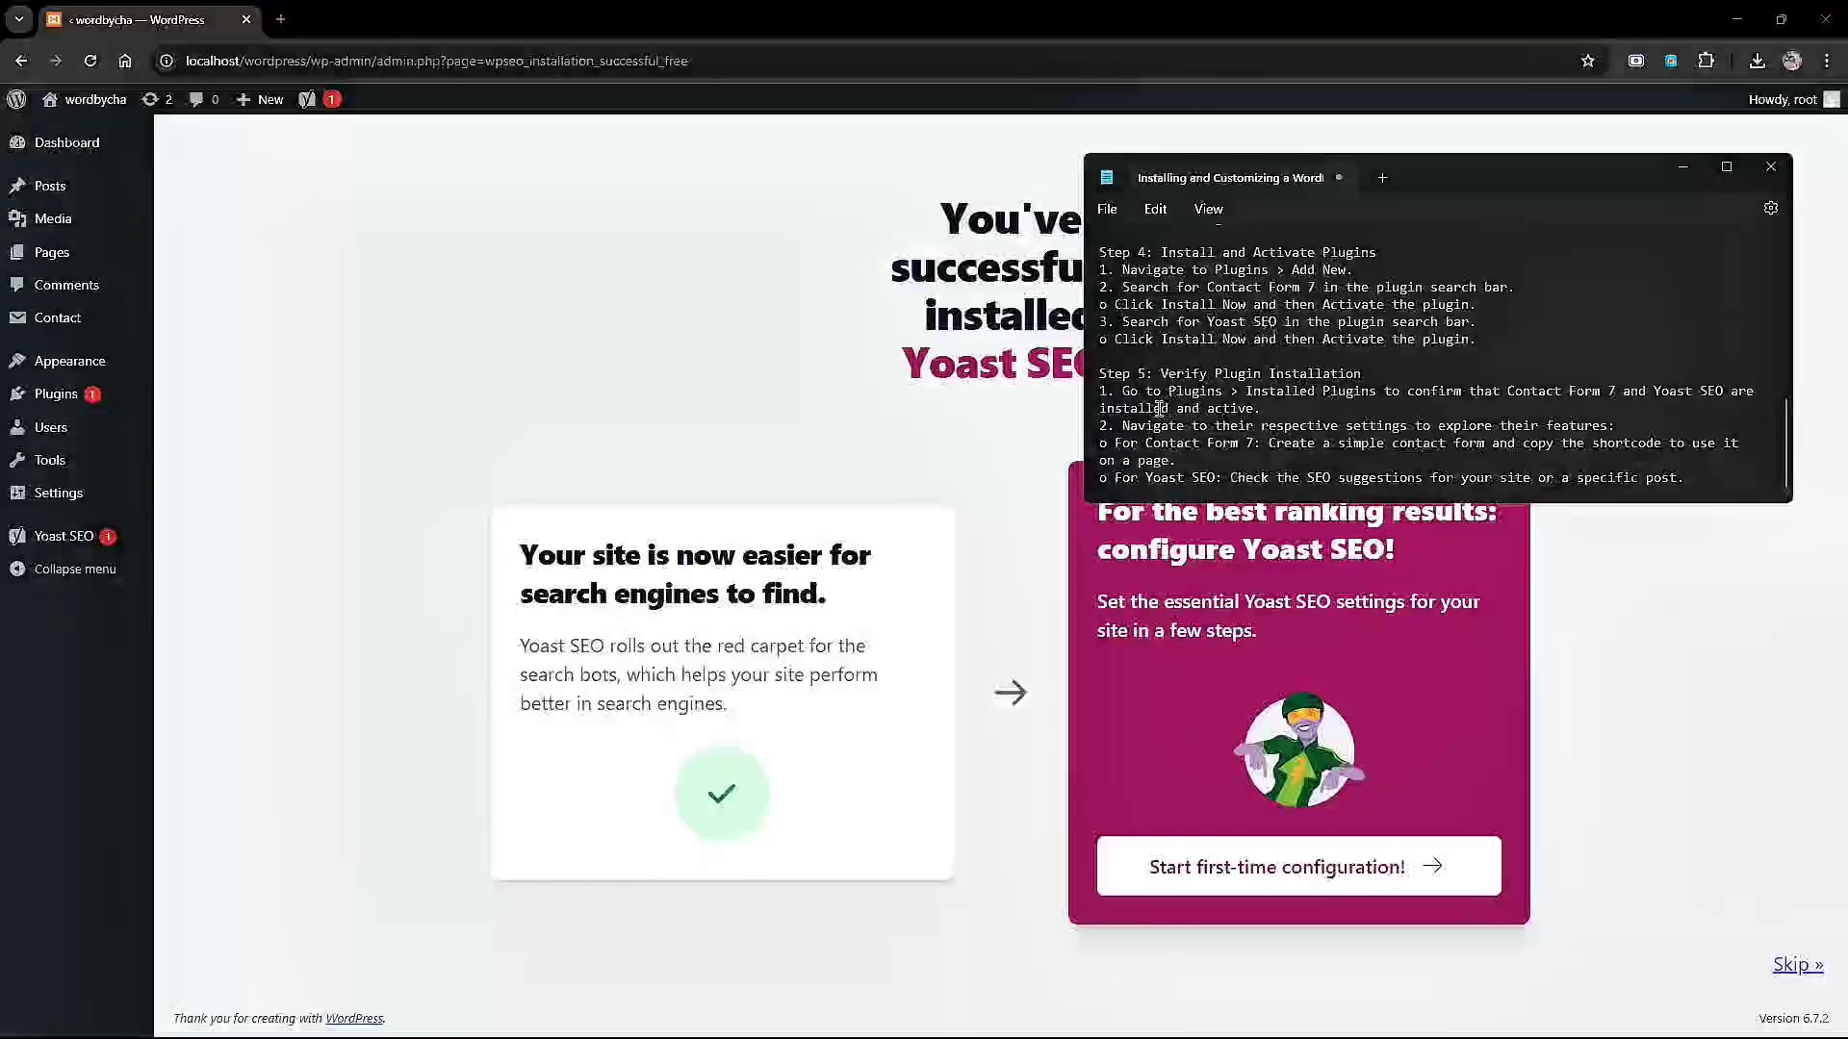
drag(1162, 374, 1362, 375)
drag(1174, 392, 1341, 393)
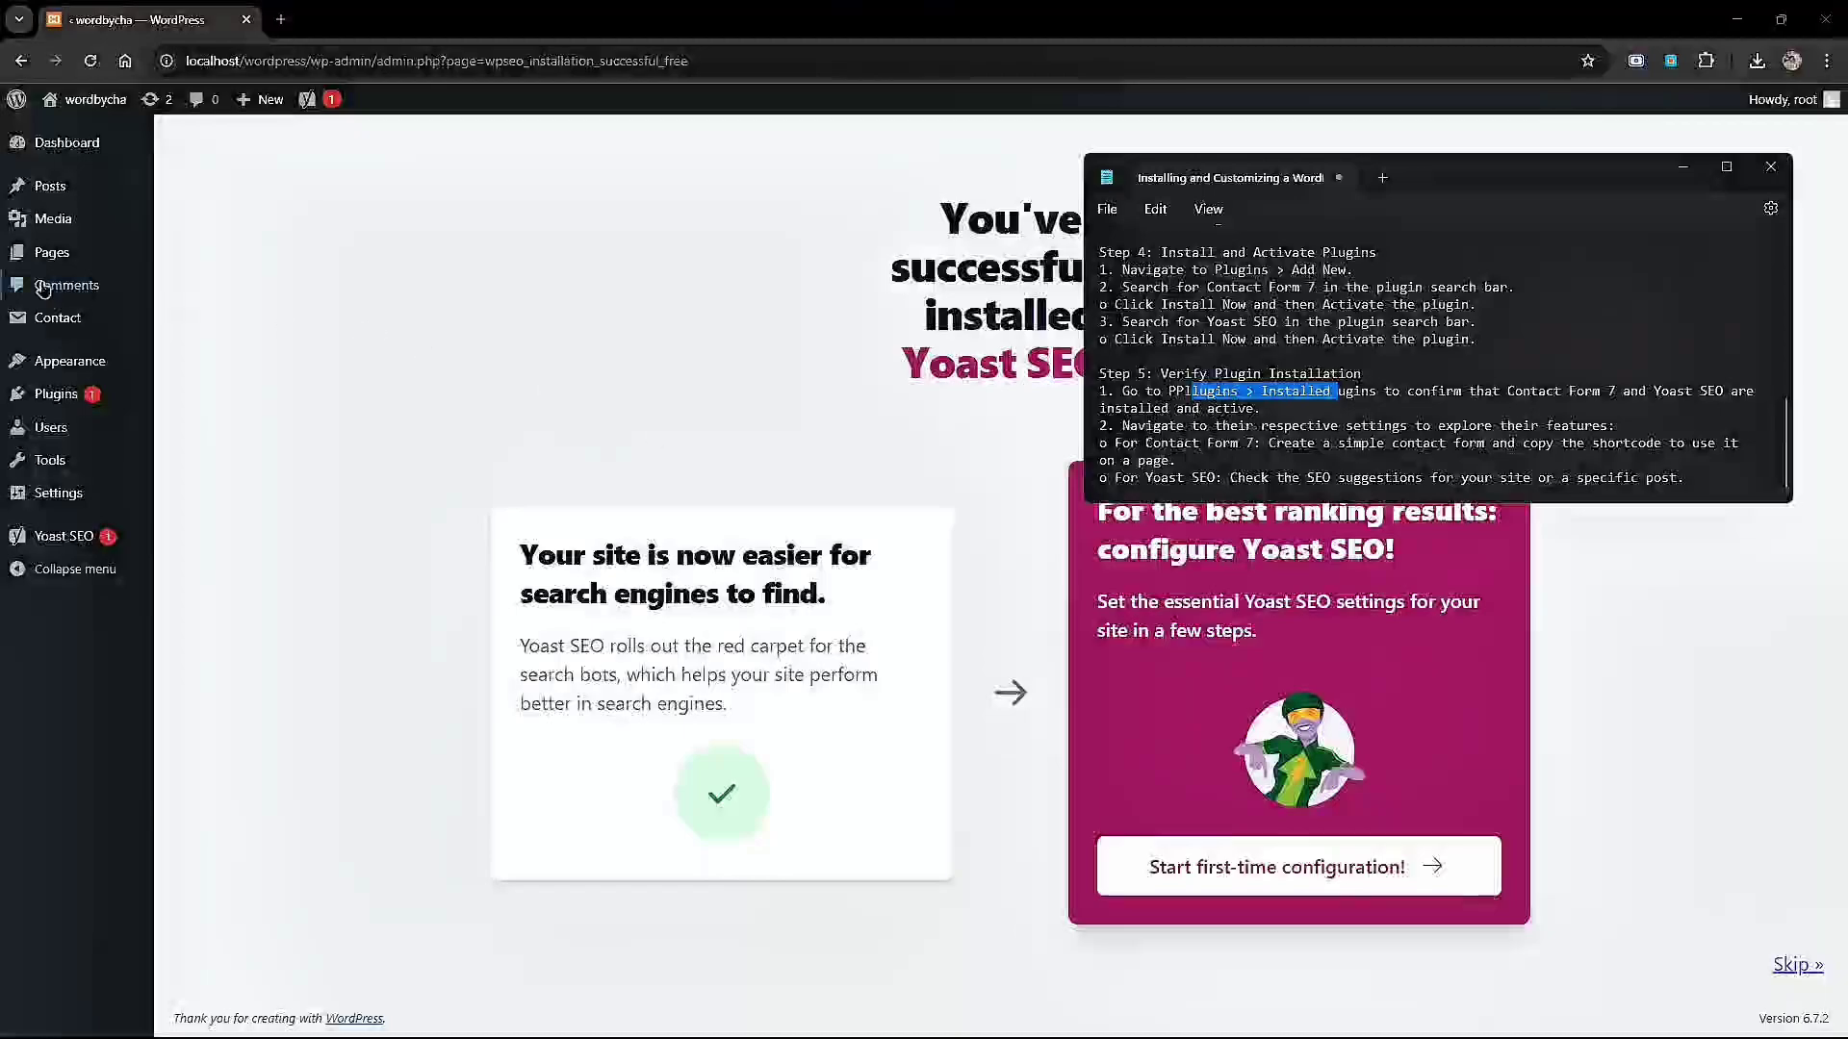
mouse_move(69, 402)
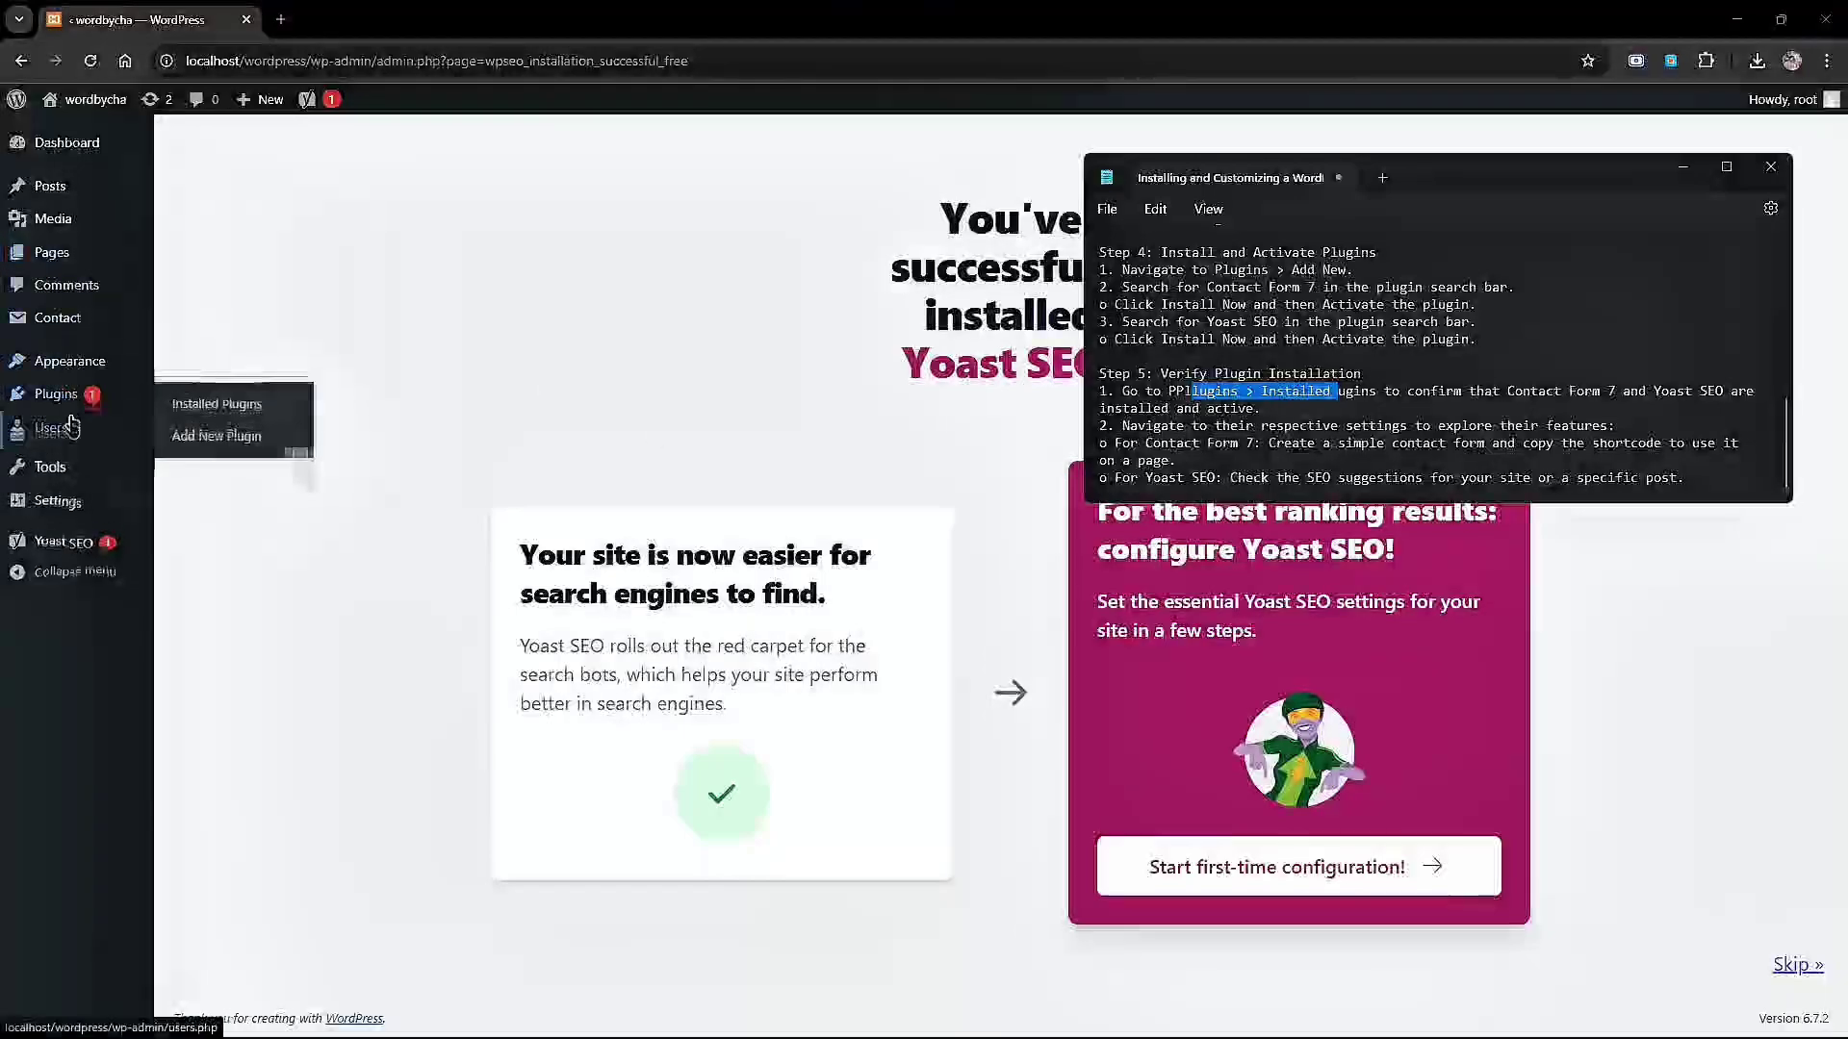
click(77, 402)
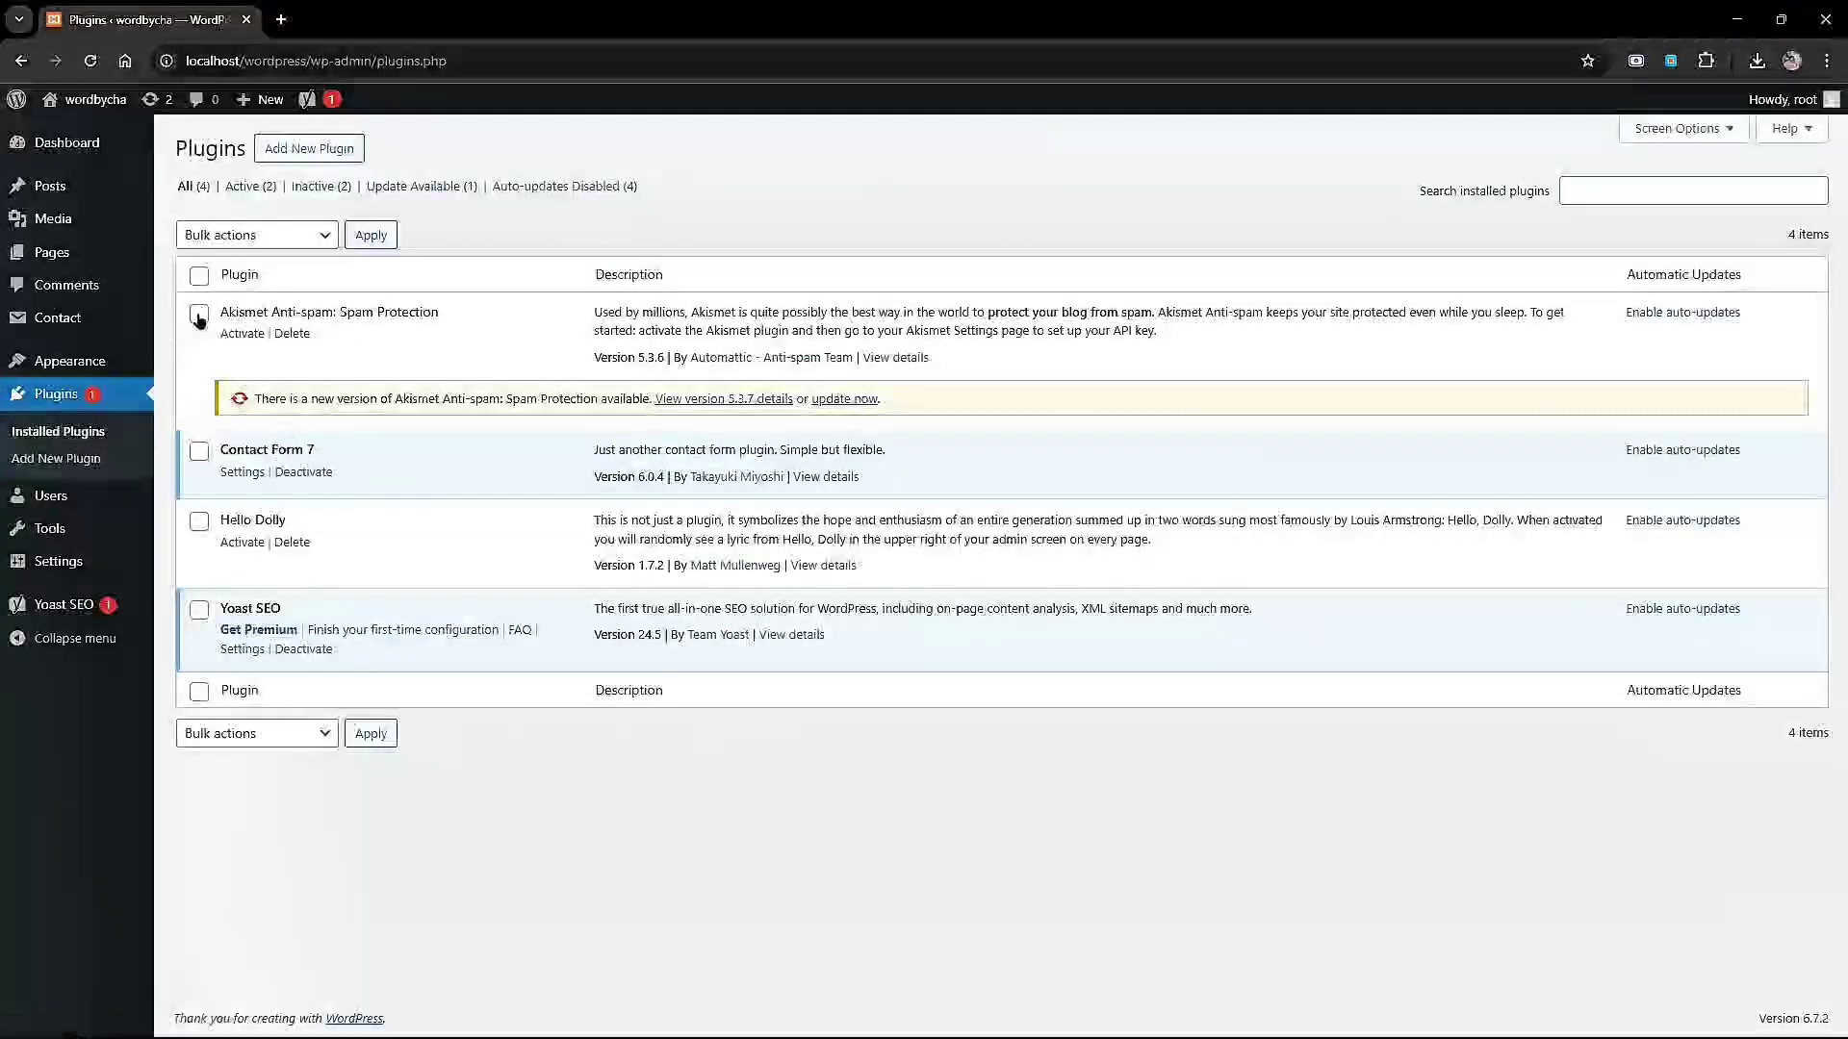
Start a new Contact Form 7 form and clear the entire default form template.
mouse_move(82, 323)
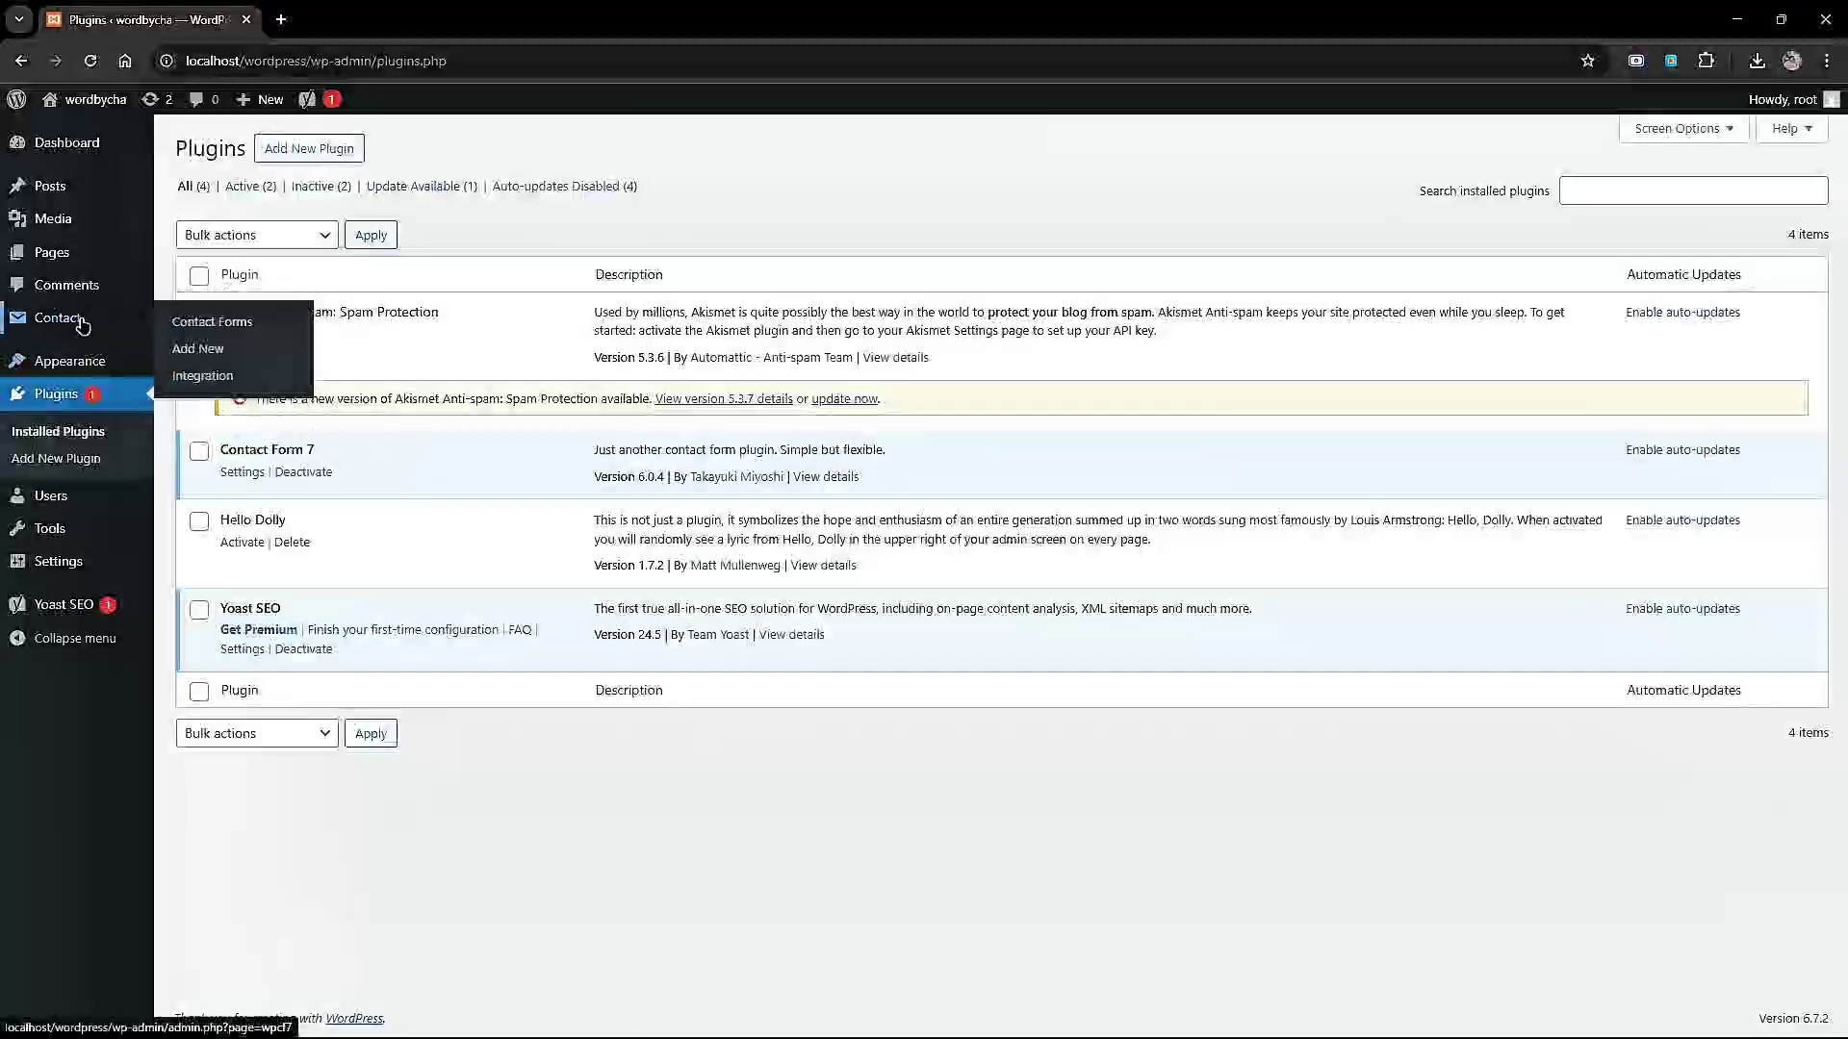
click(200, 352)
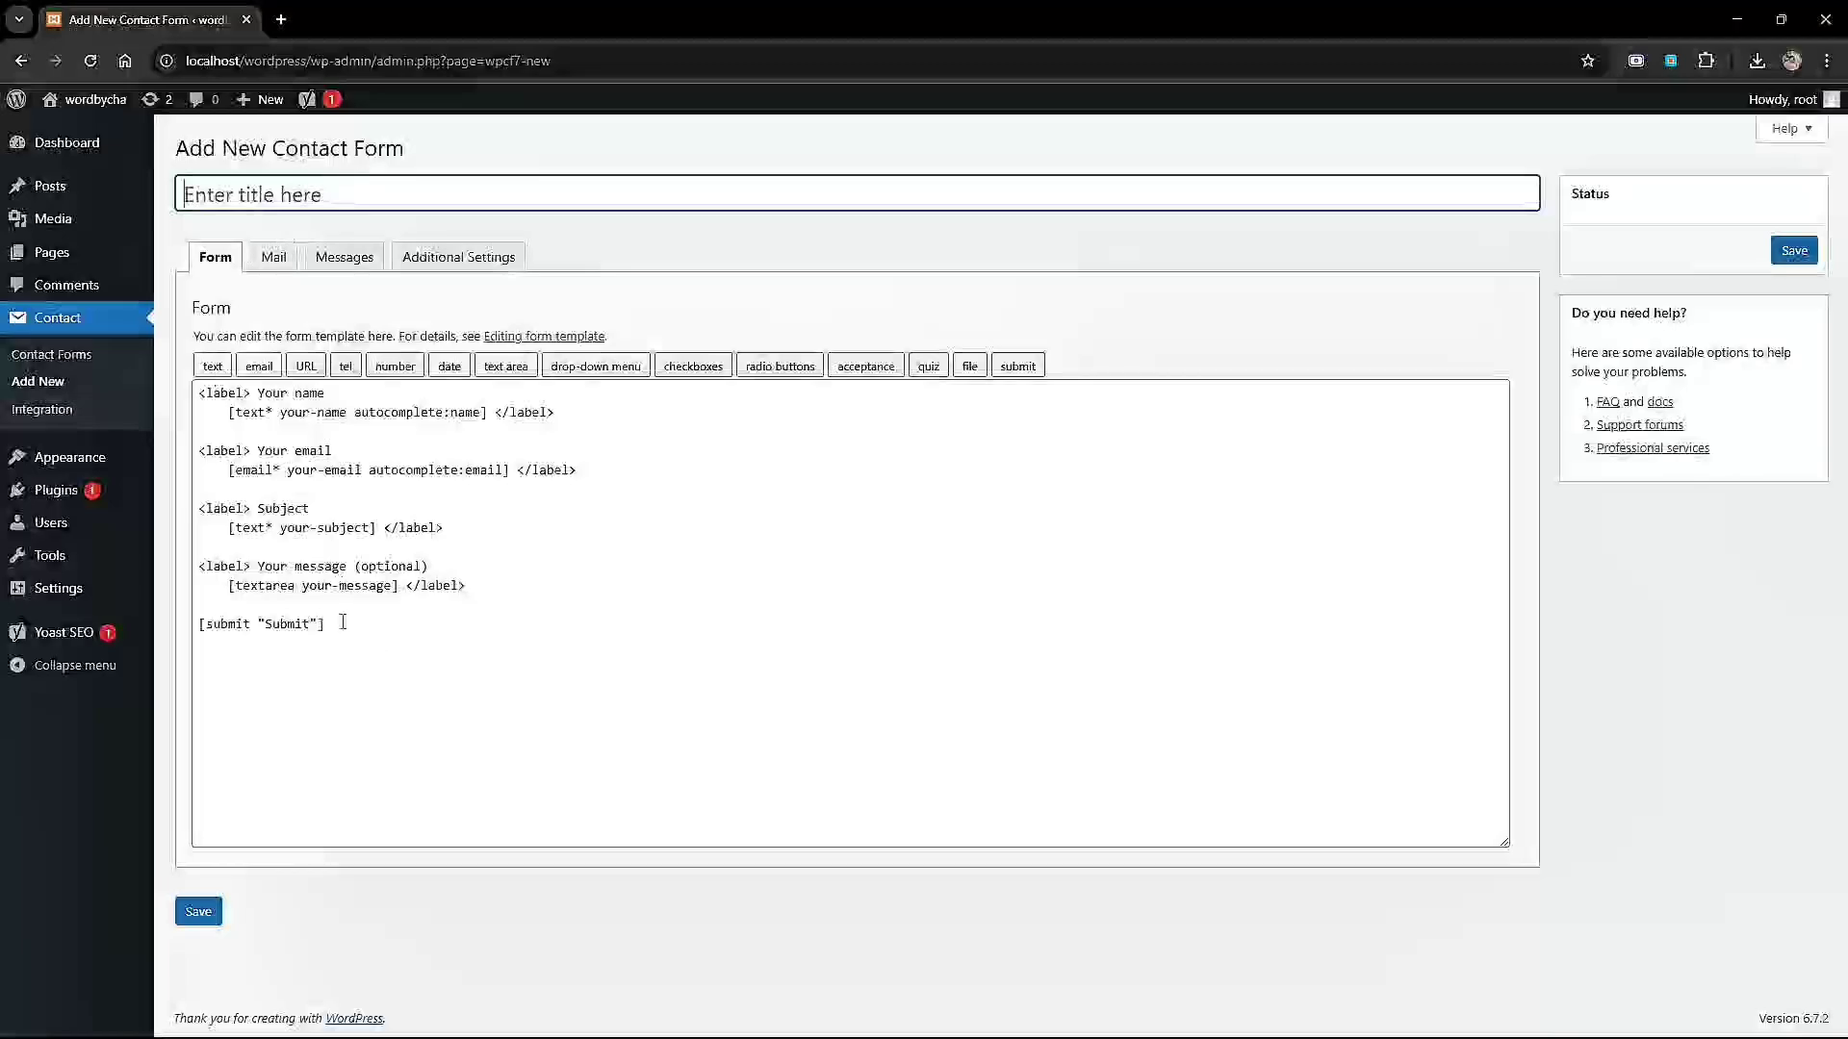
click(374, 629)
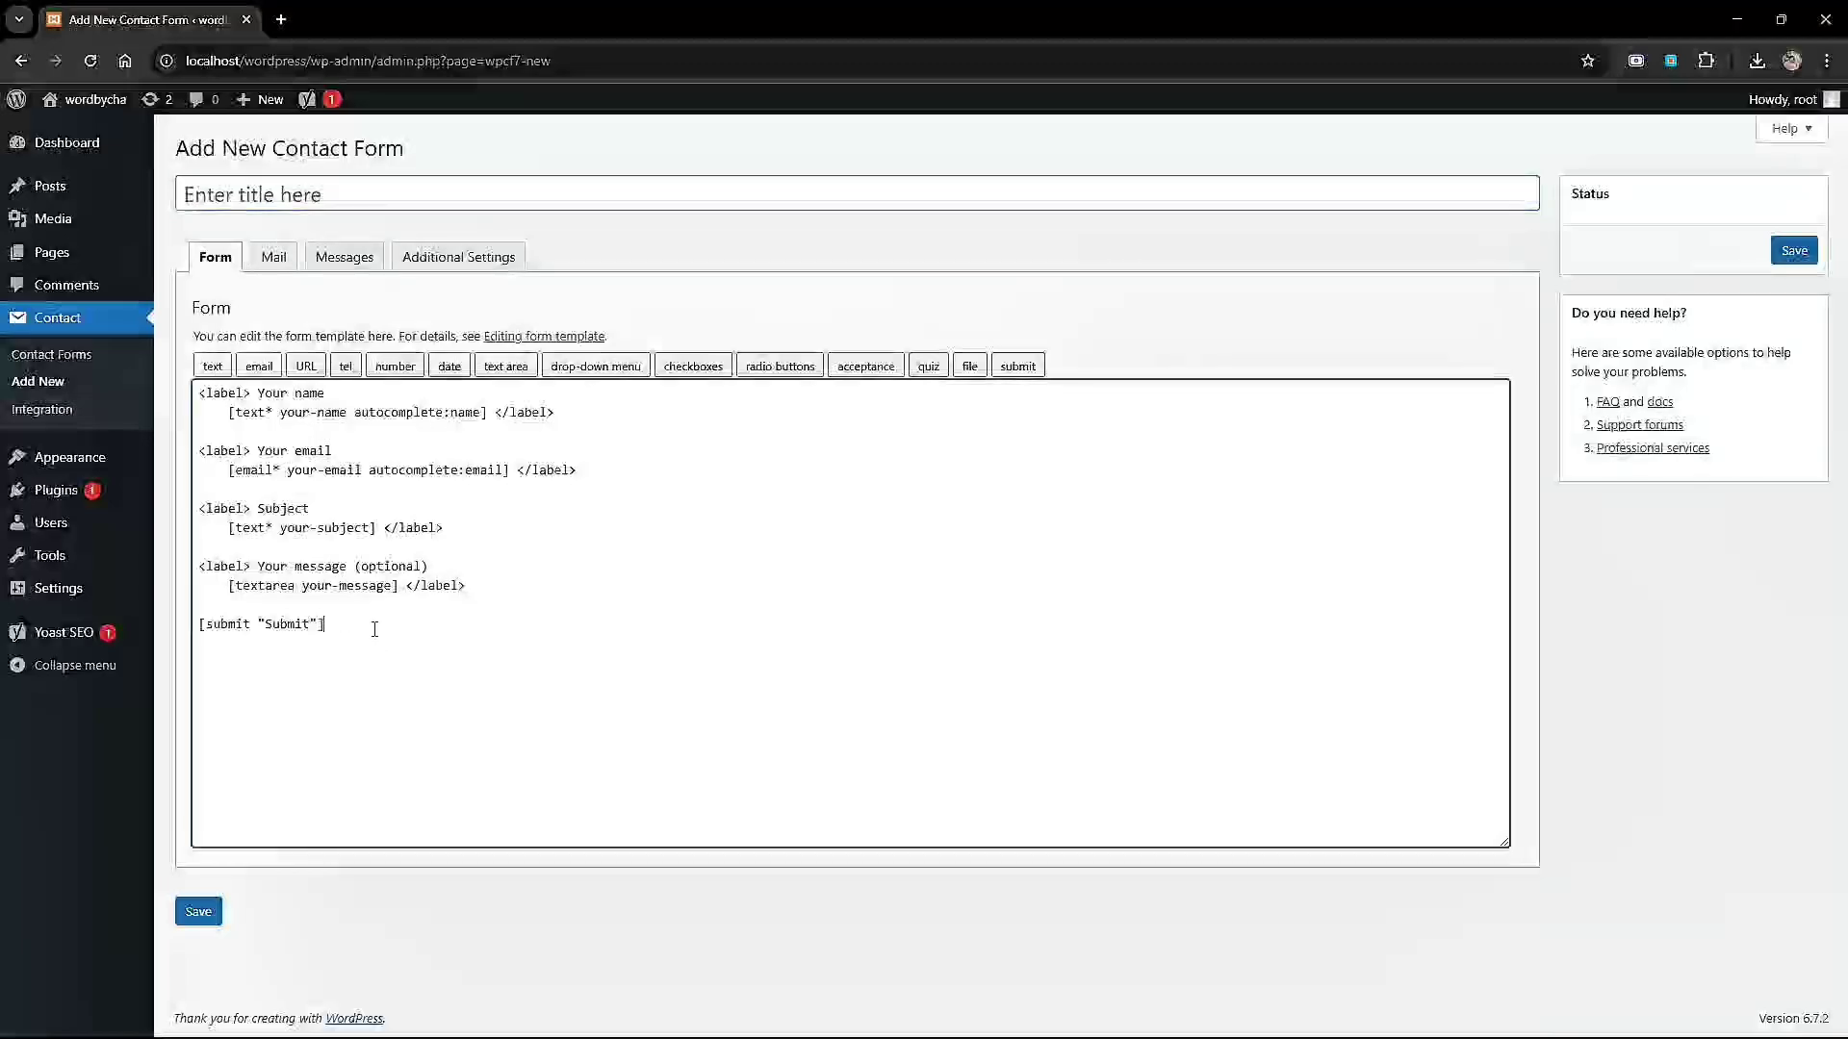
key(ctrl+a)
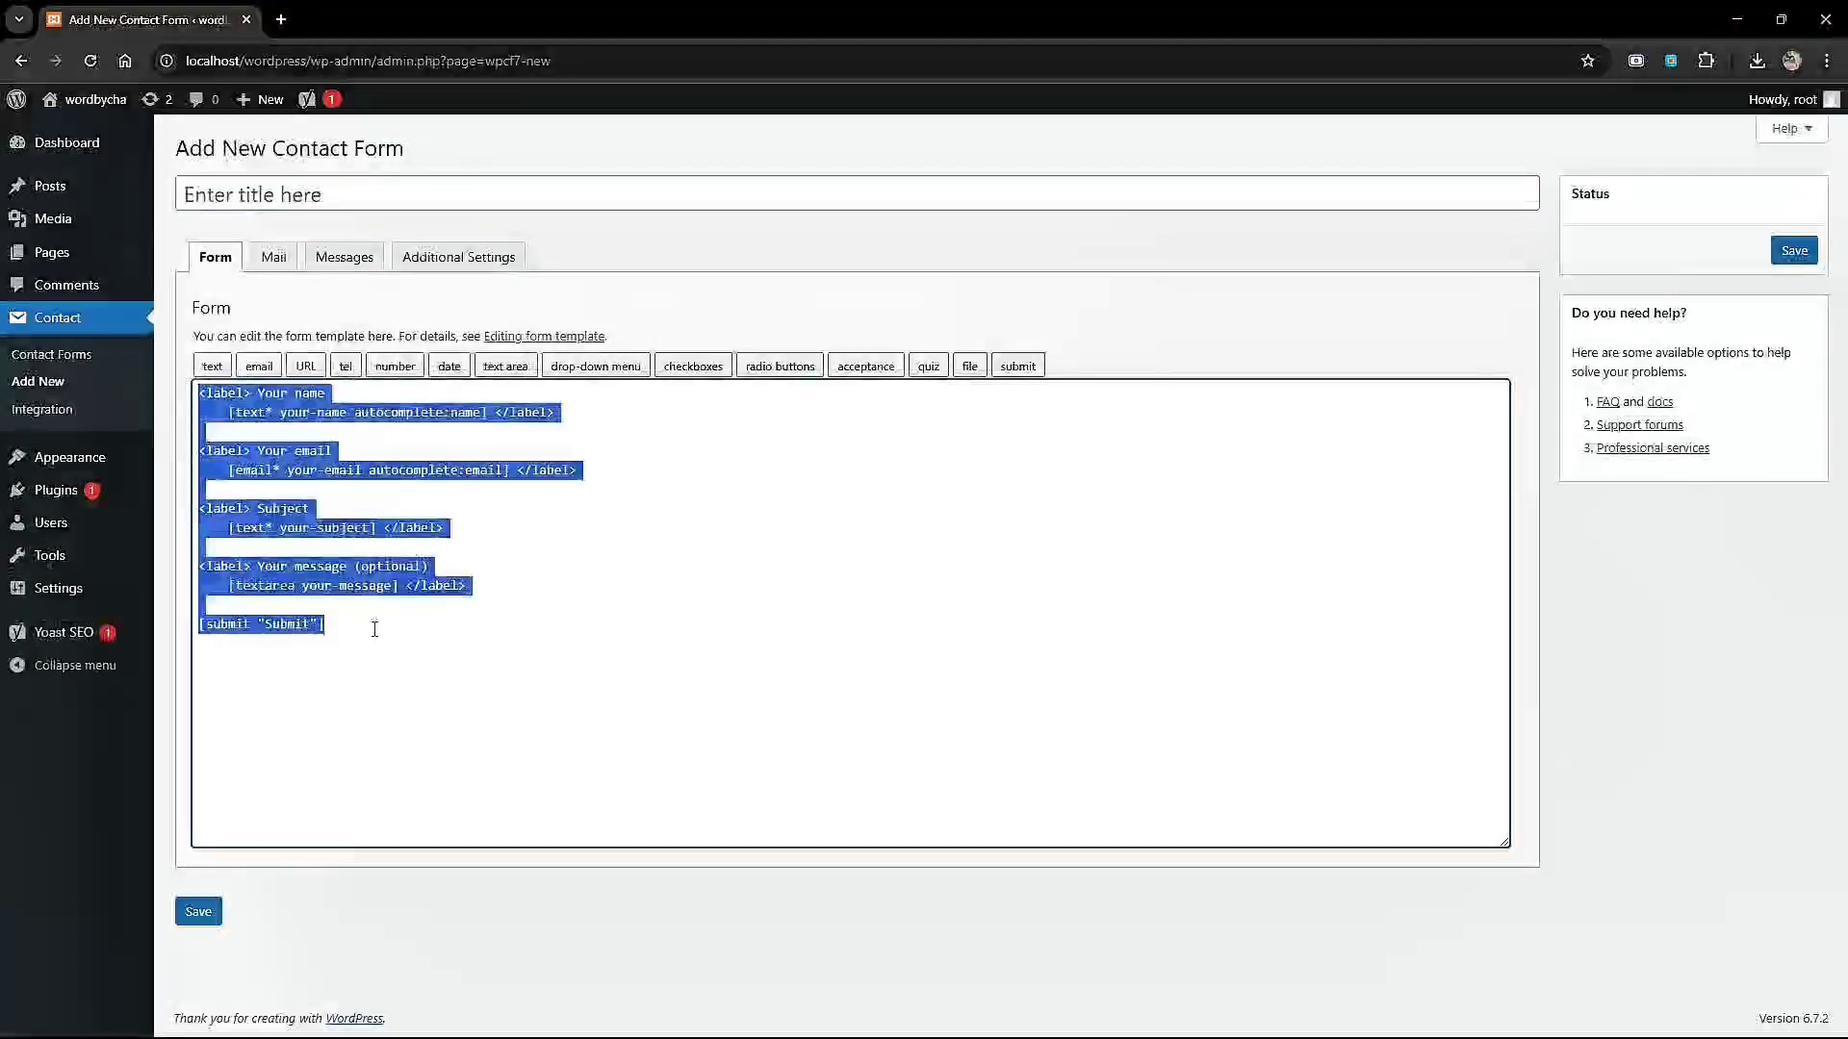
key(BackSpace)
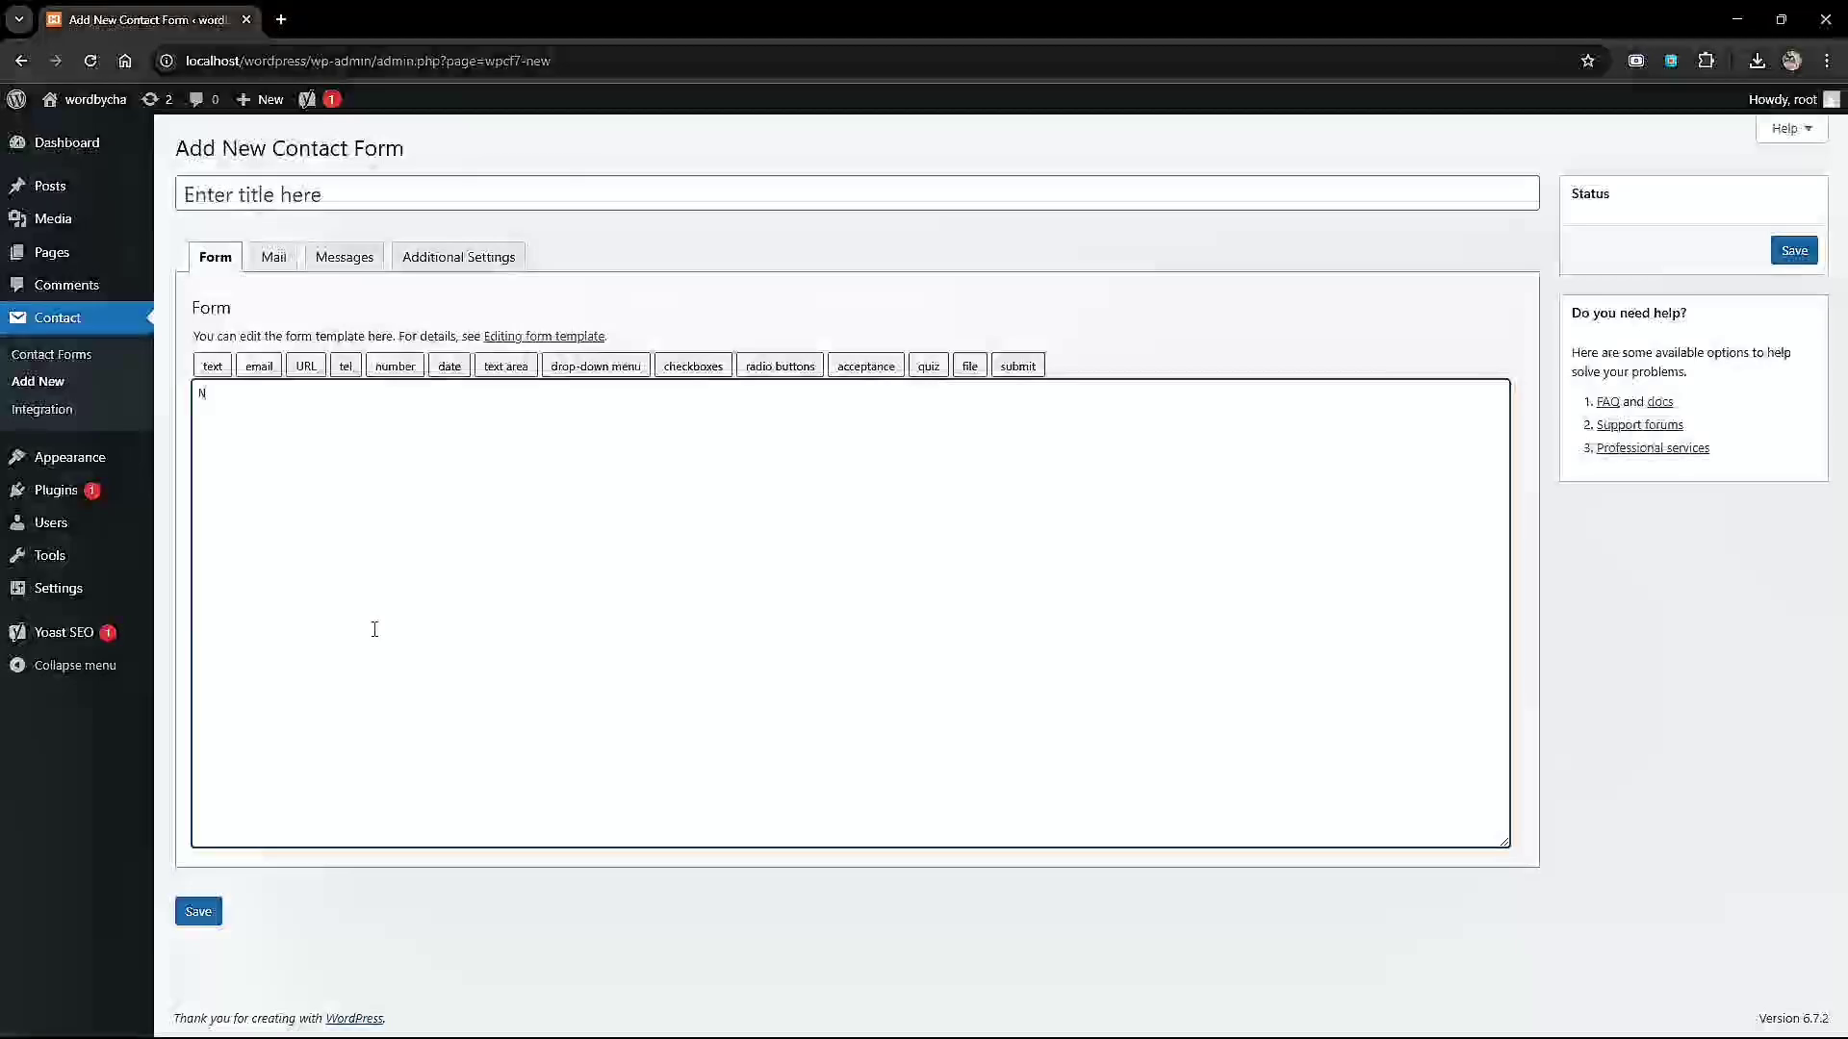
Insert a text field tag with the field name "name" into the empty form template.
click(213, 366)
click(801, 447)
drag(801, 448, 679, 446)
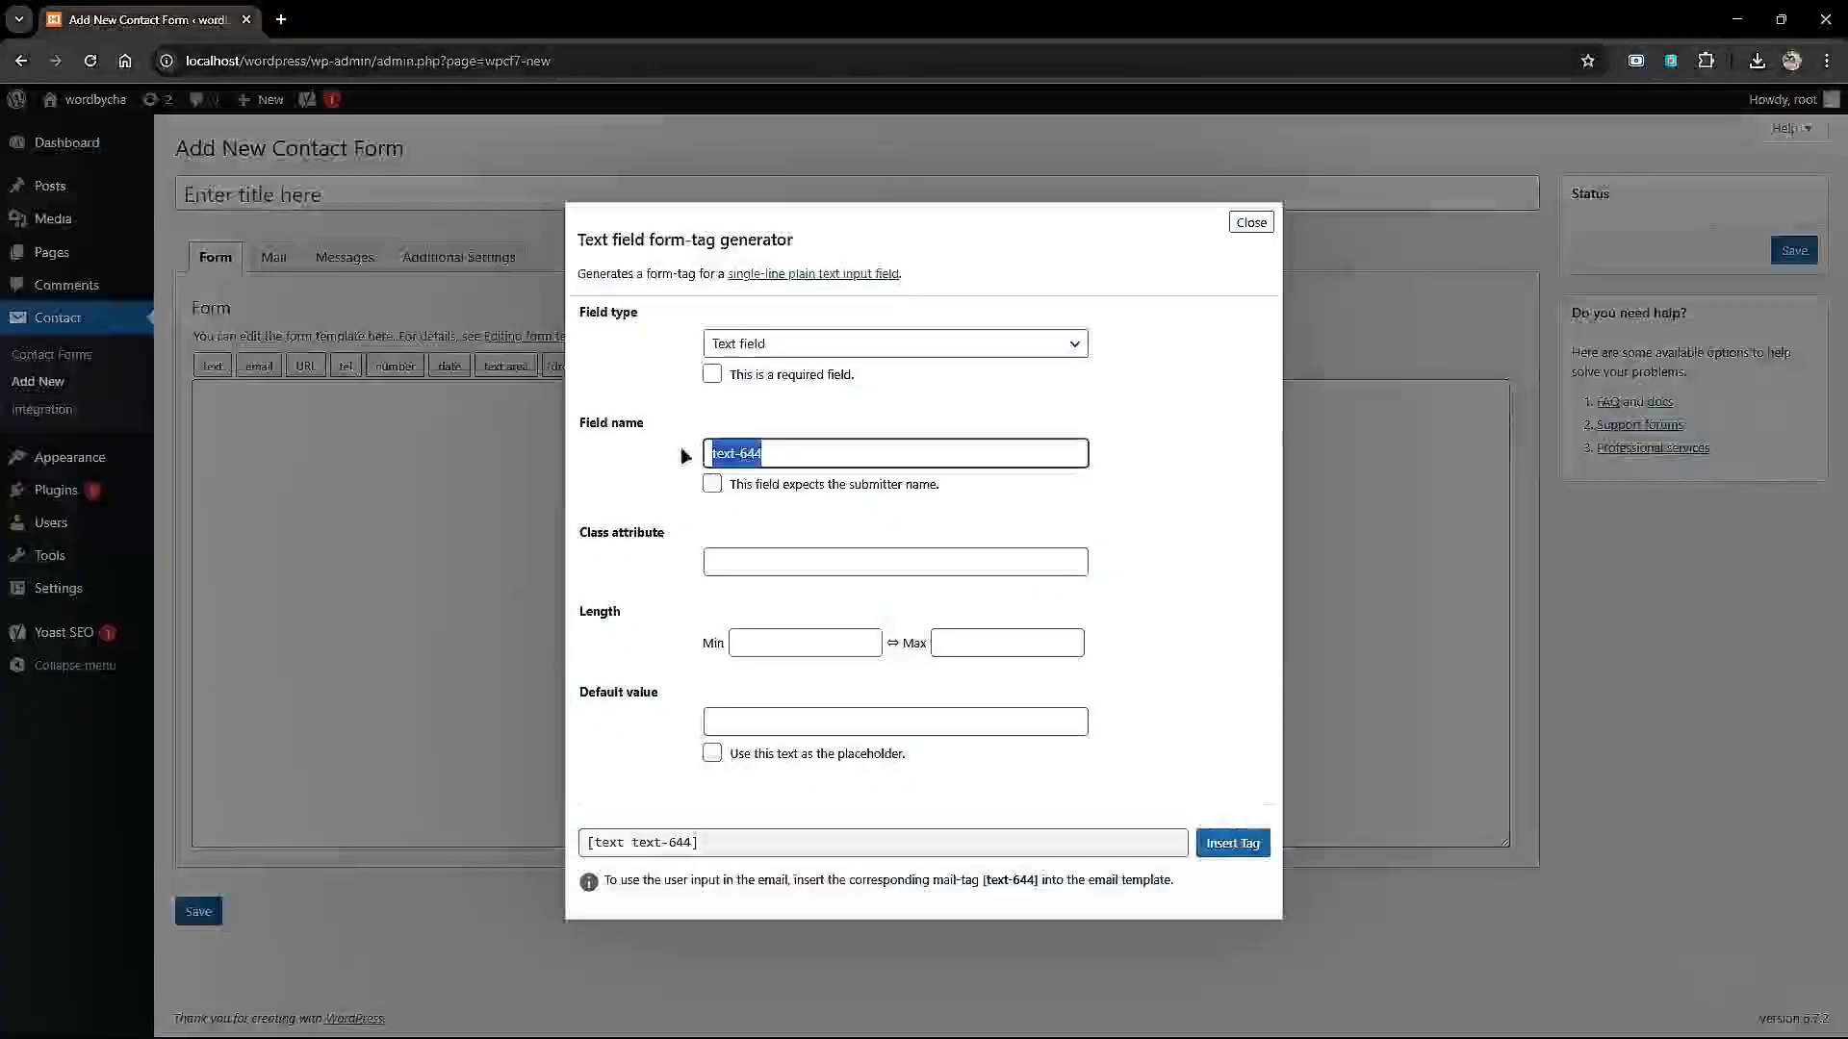
text(name)
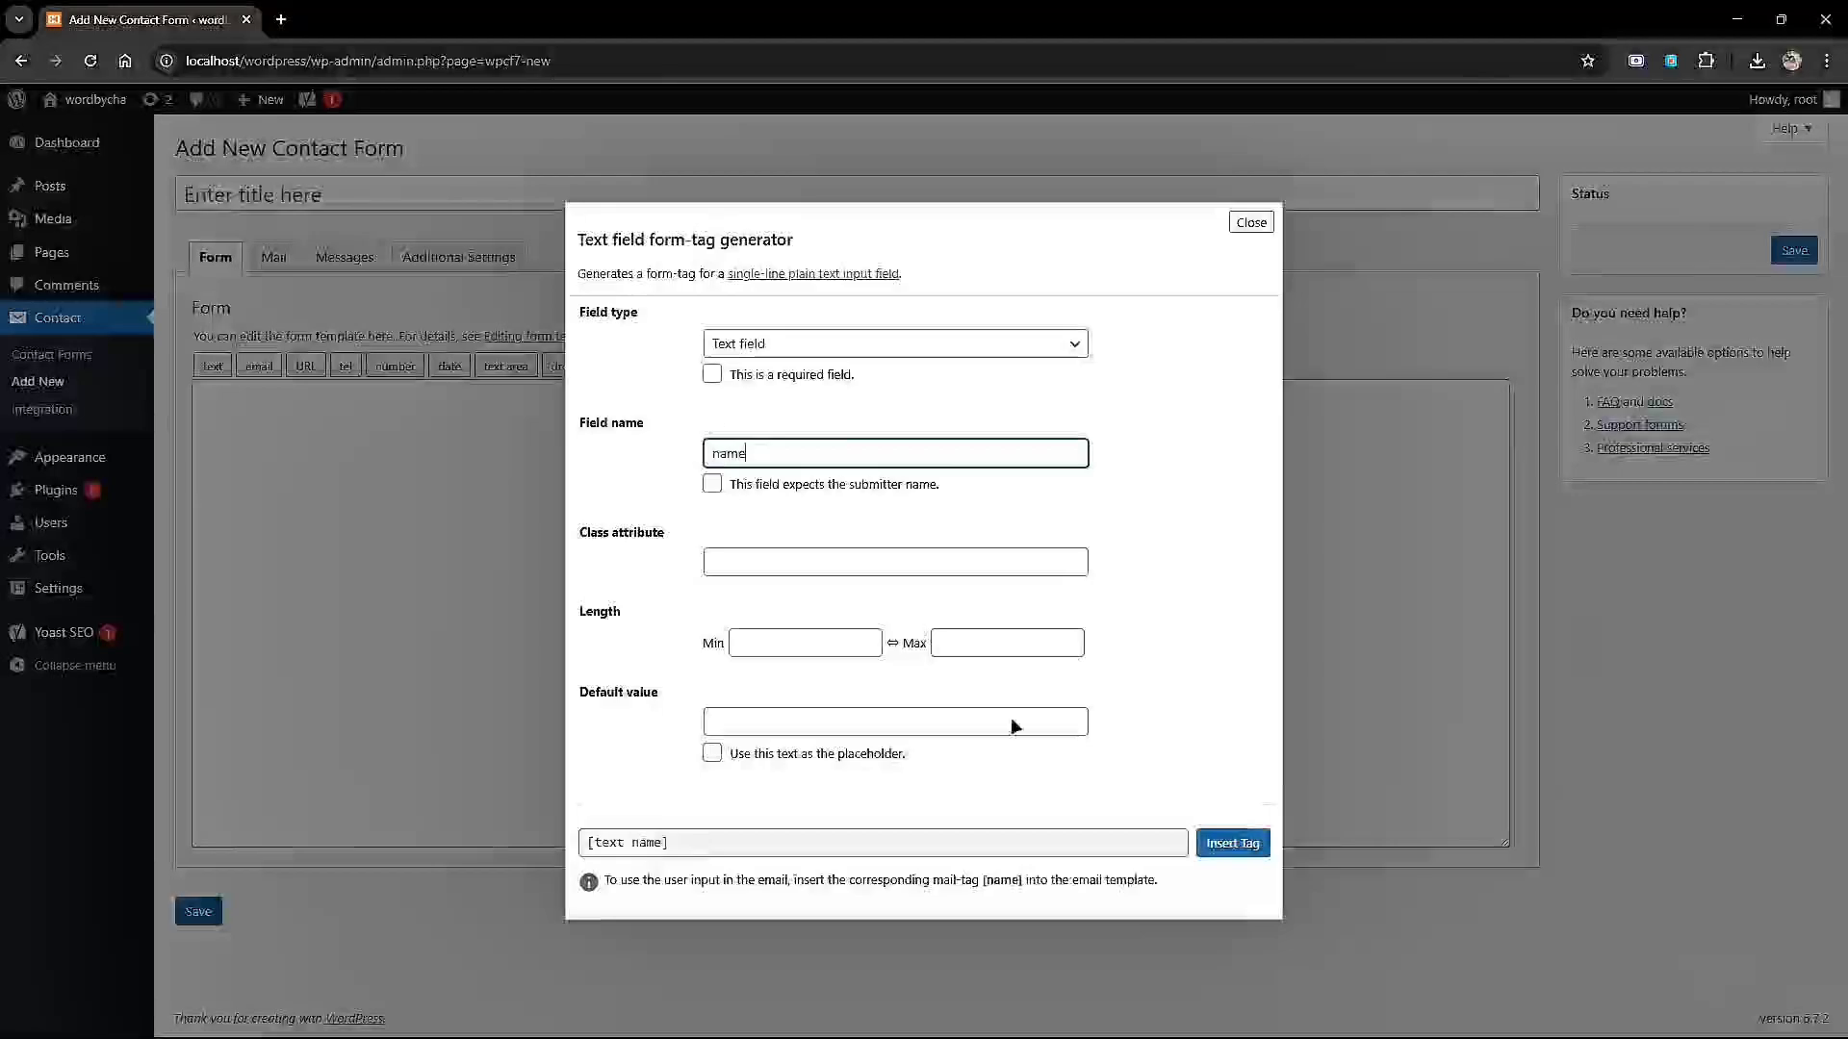
click(1226, 842)
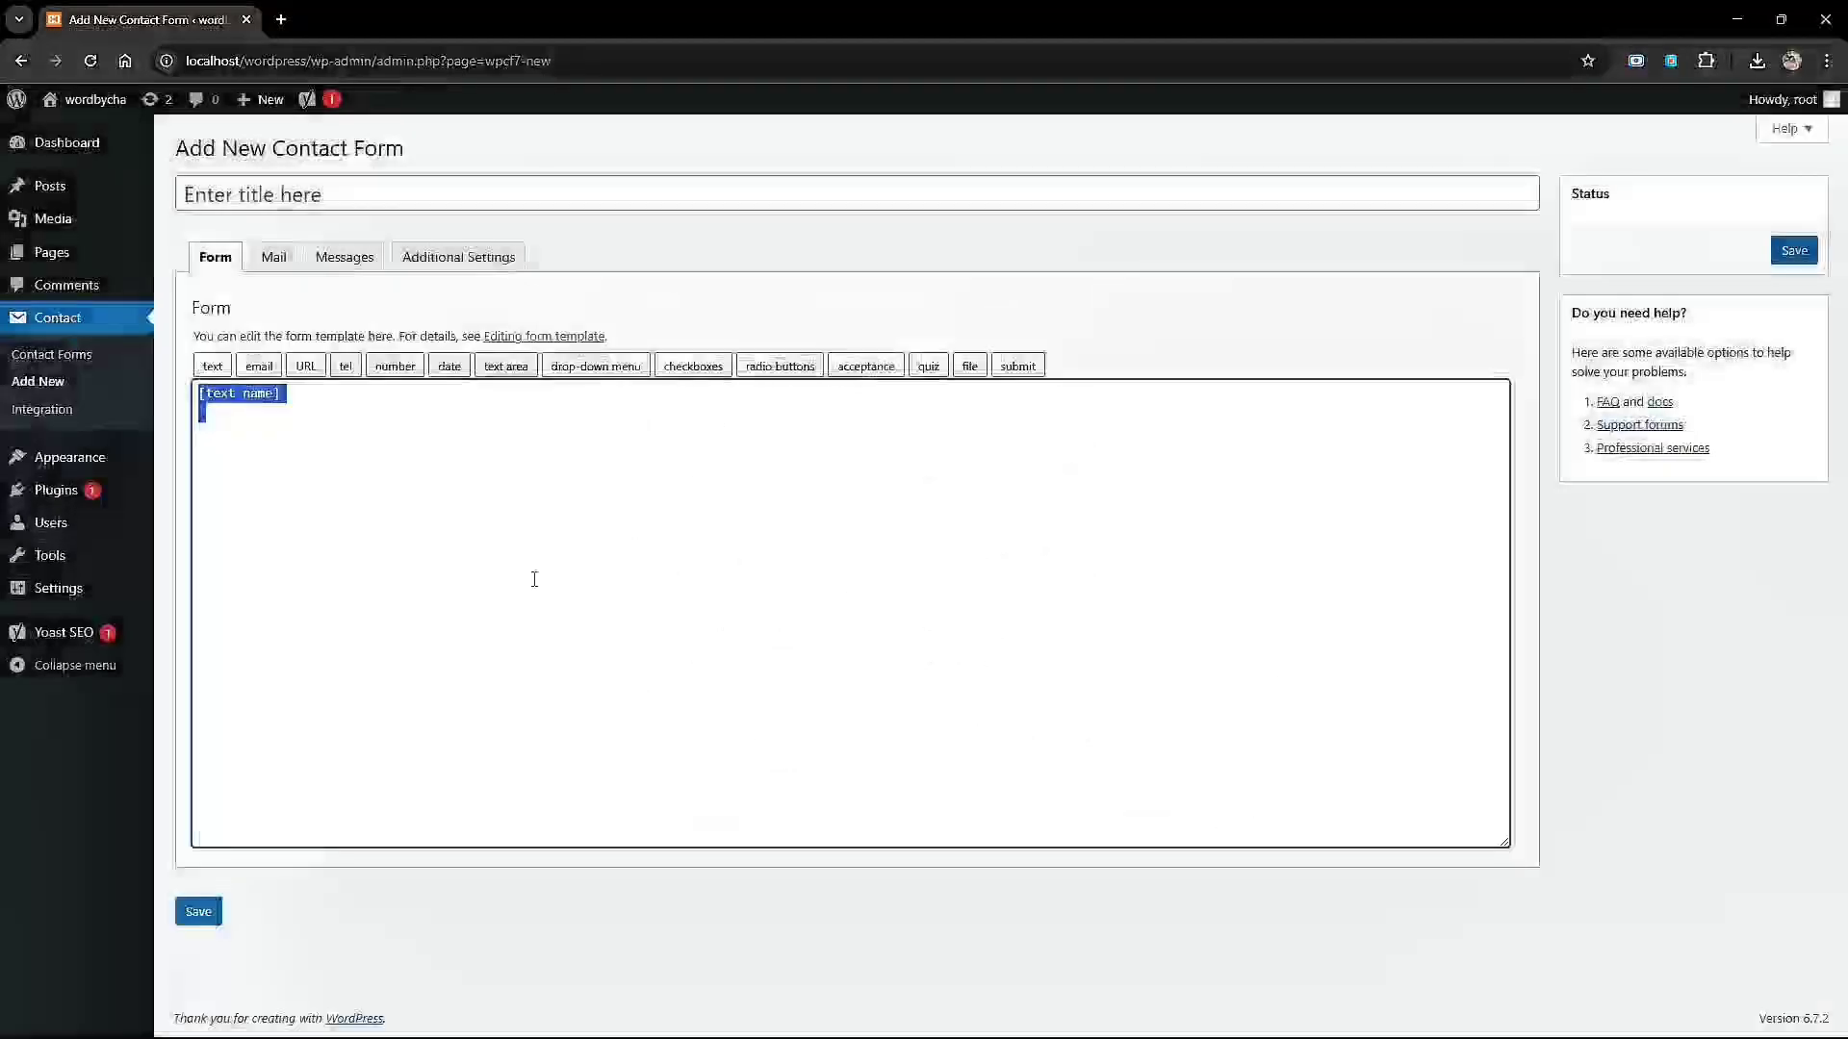
Insert an email address field tag with the field name "email-759" below the name tag.
click(261, 367)
drag(874, 458, 602, 462)
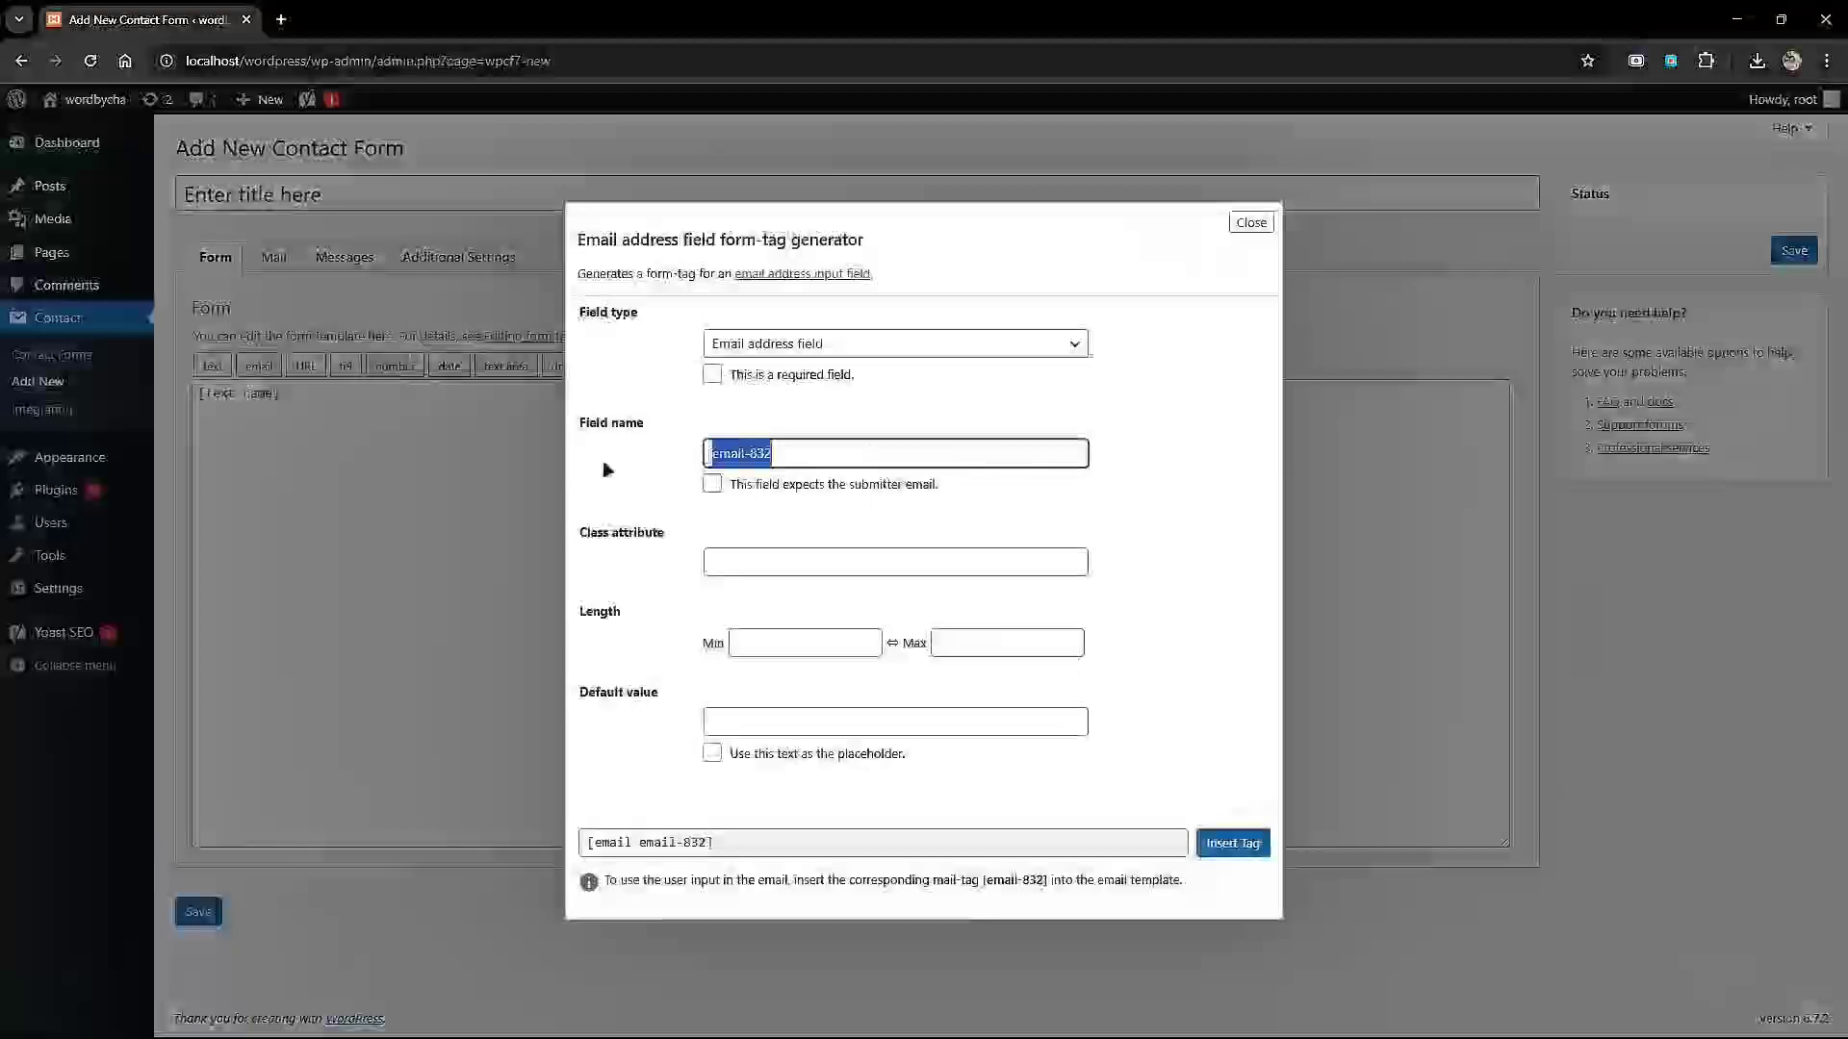
key(BackSpace)
key(BackSpace)
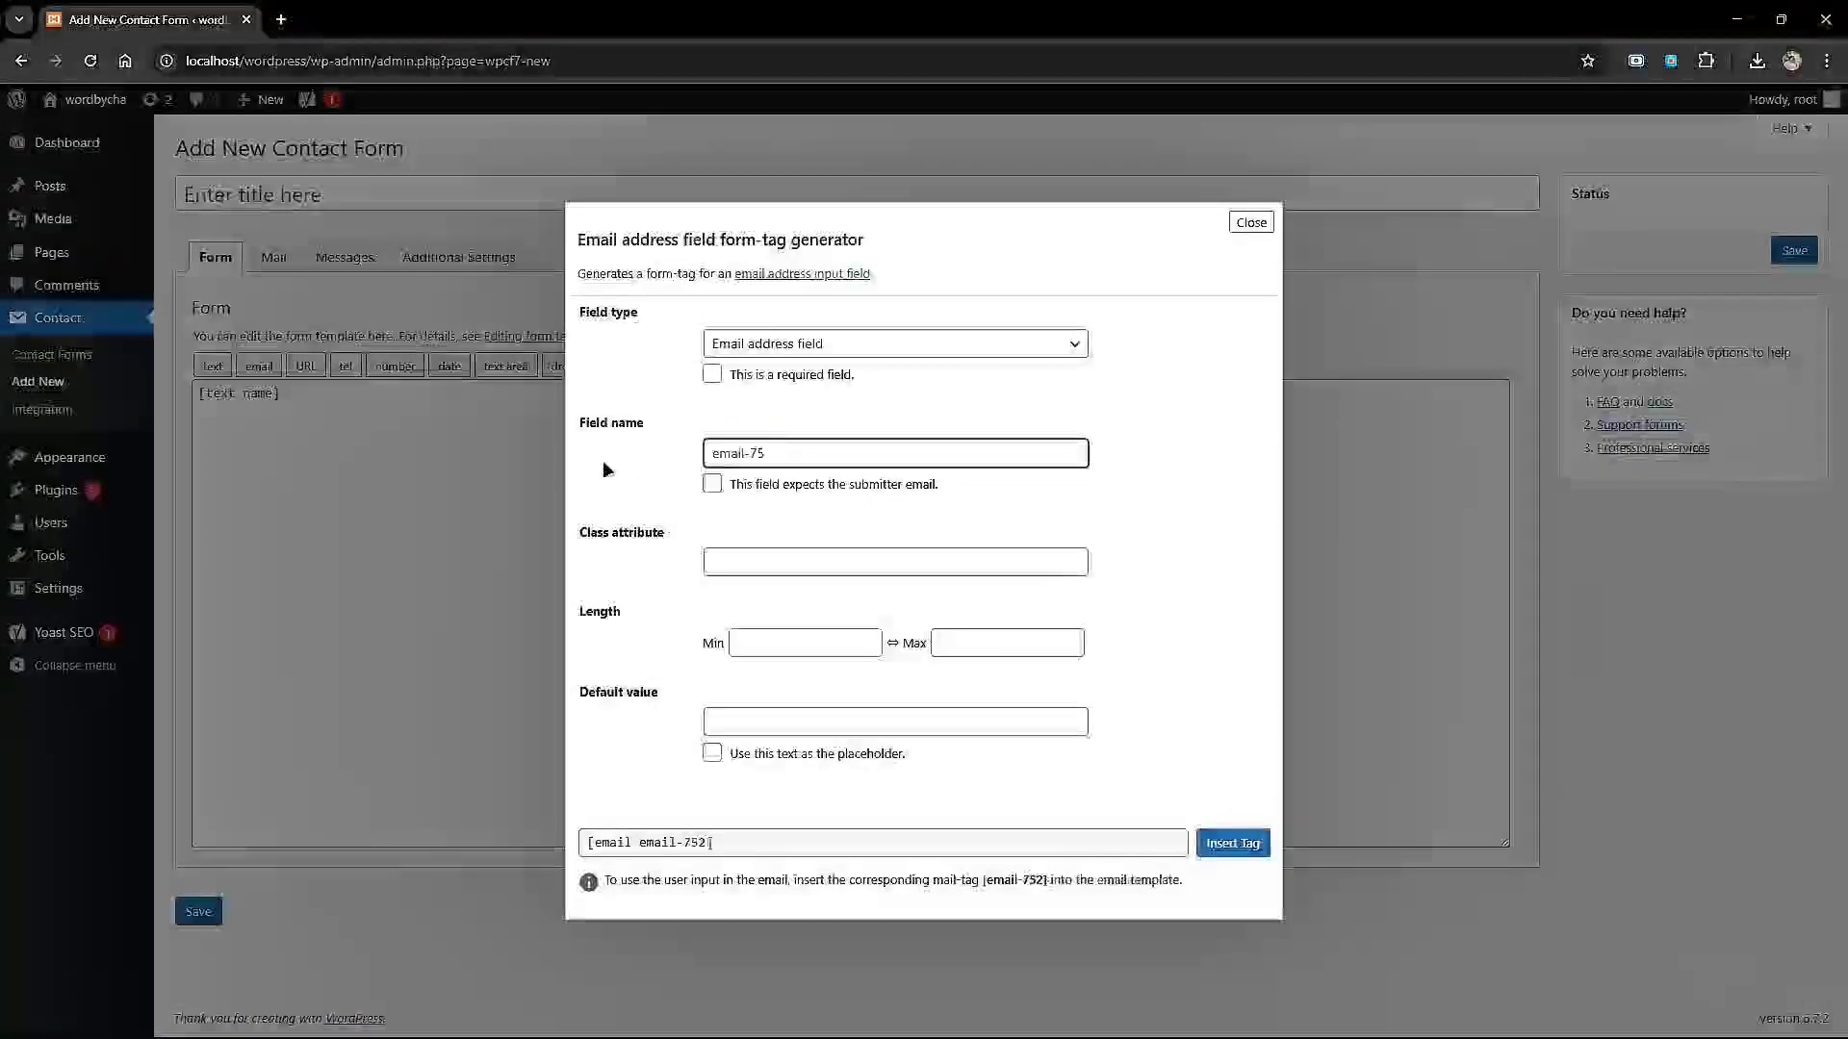
text(59)
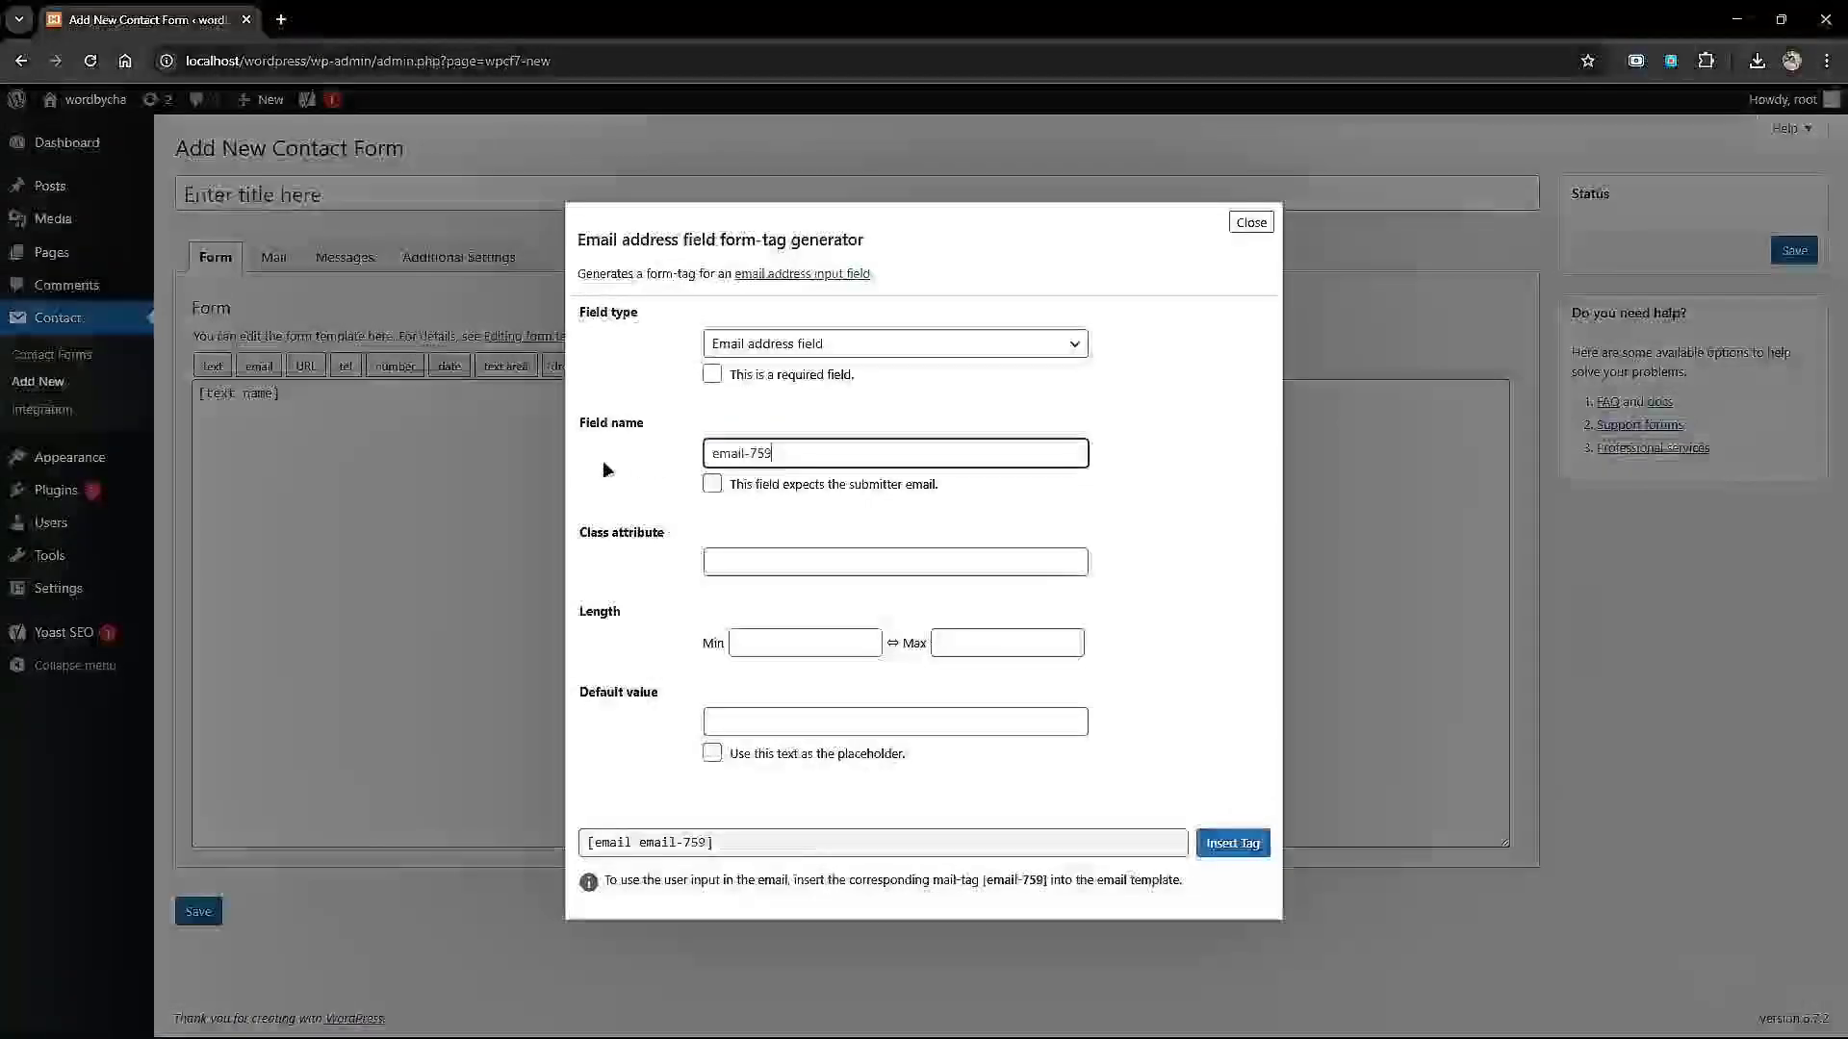
click(1249, 843)
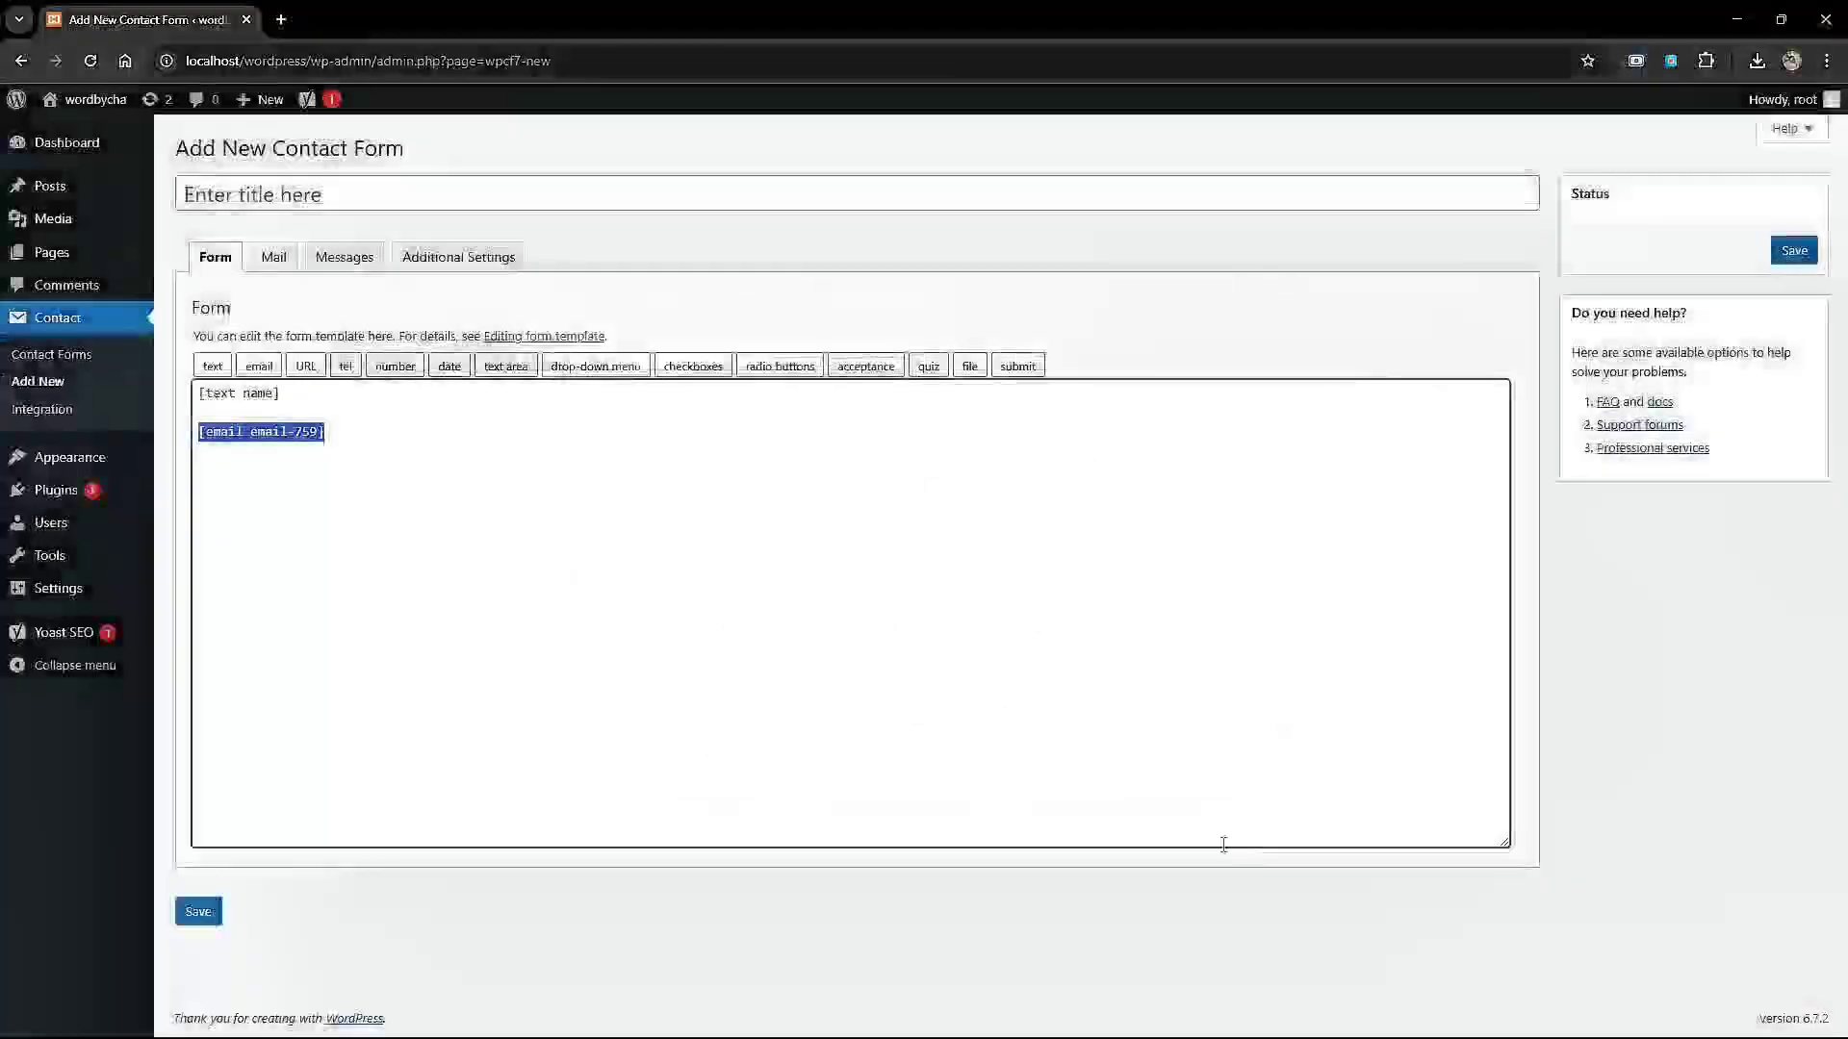
Insert a date field tag with the field name "date" on the blank line between the name and email tags.
click(356, 410)
click(447, 367)
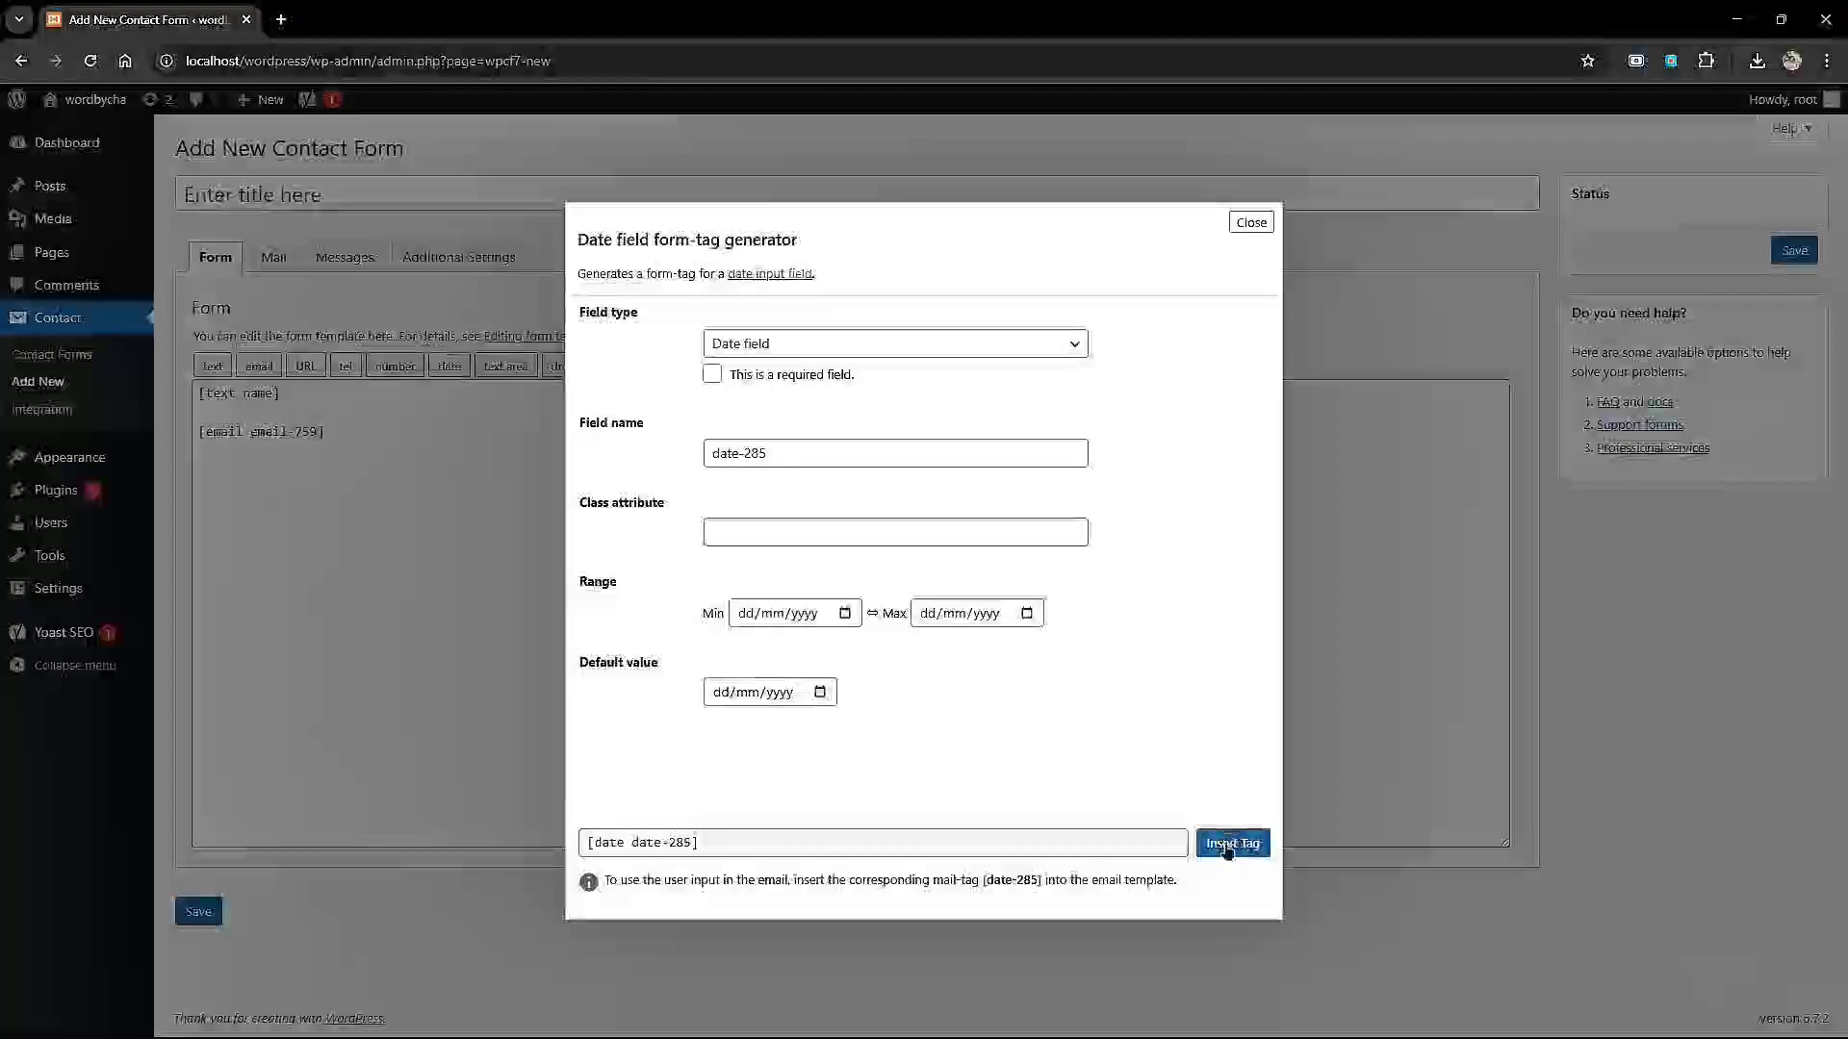
click(781, 455)
key(BackSpace)
key(BackSpace)
key(BackSpace)
key(BackSpace)
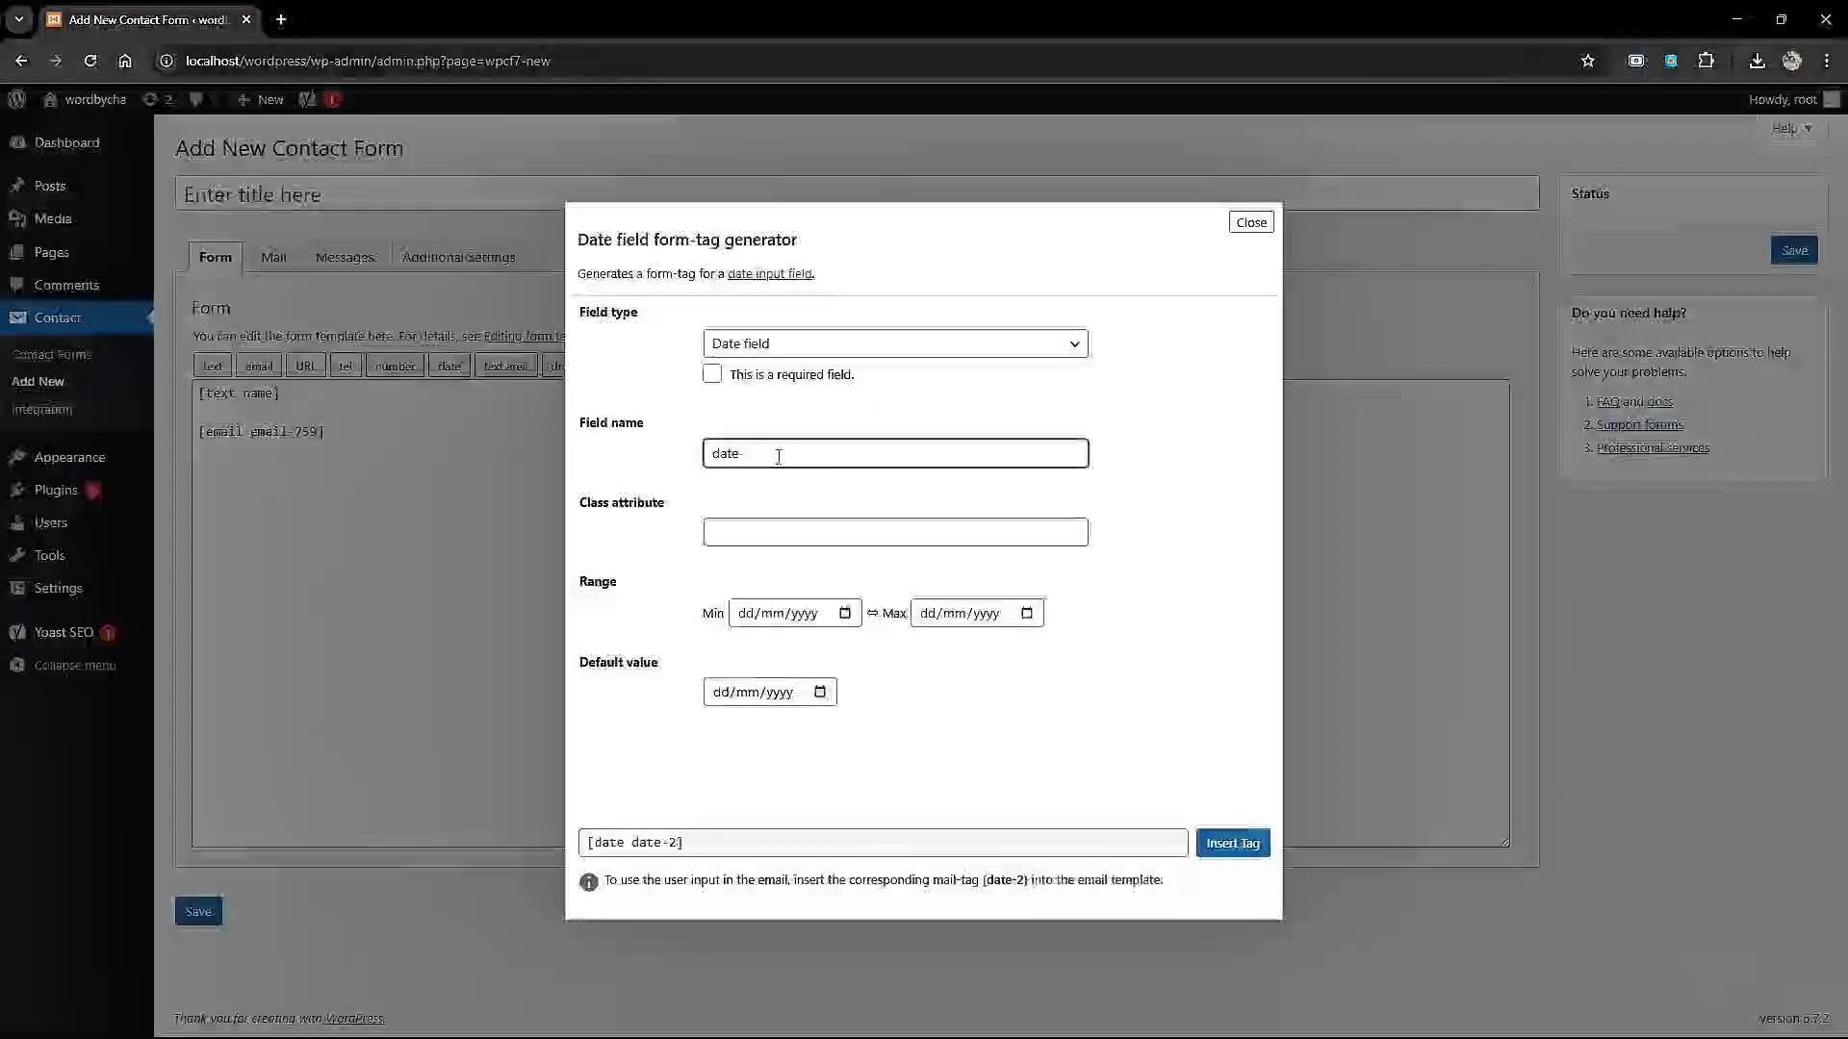
click(1233, 843)
Insert a second email address field tag with the field name "email" at the end of the form template.
click(330, 555)
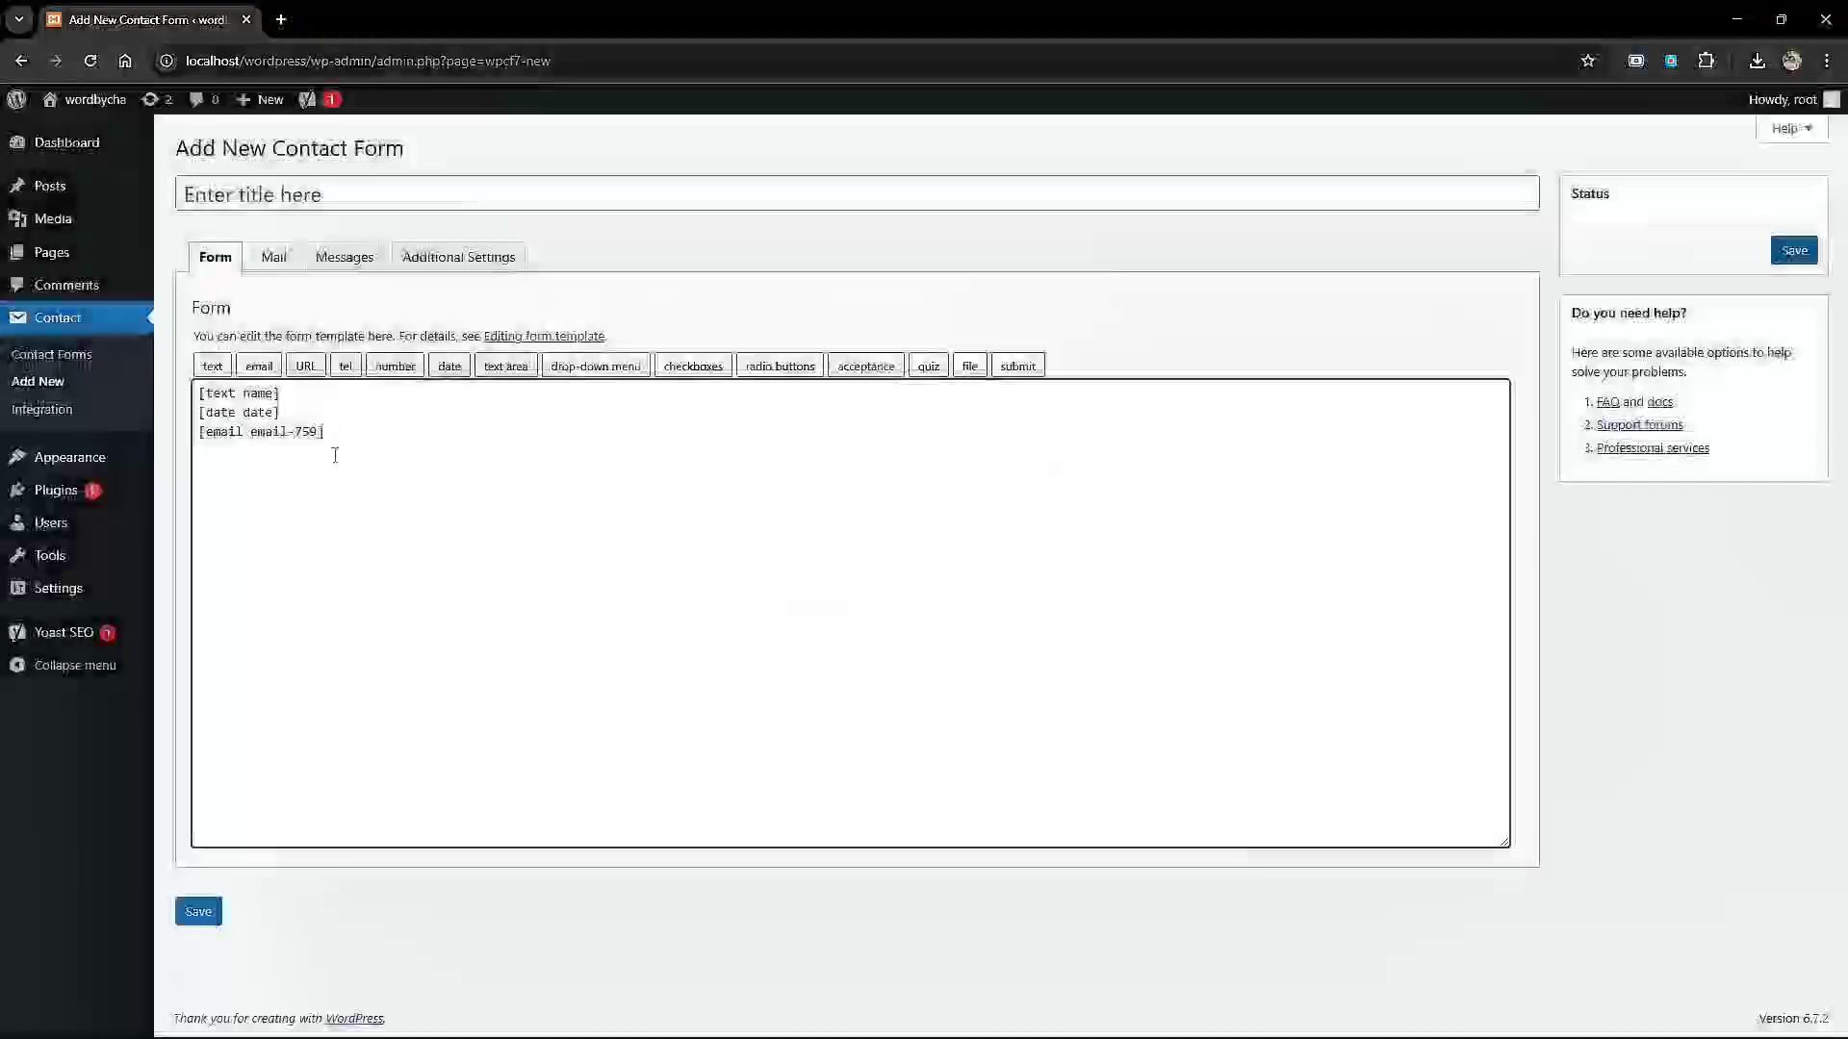
click(259, 366)
click(802, 455)
key(BackSpace)
key(BackSpace)
key(BackSpace)
key(BackSpace)
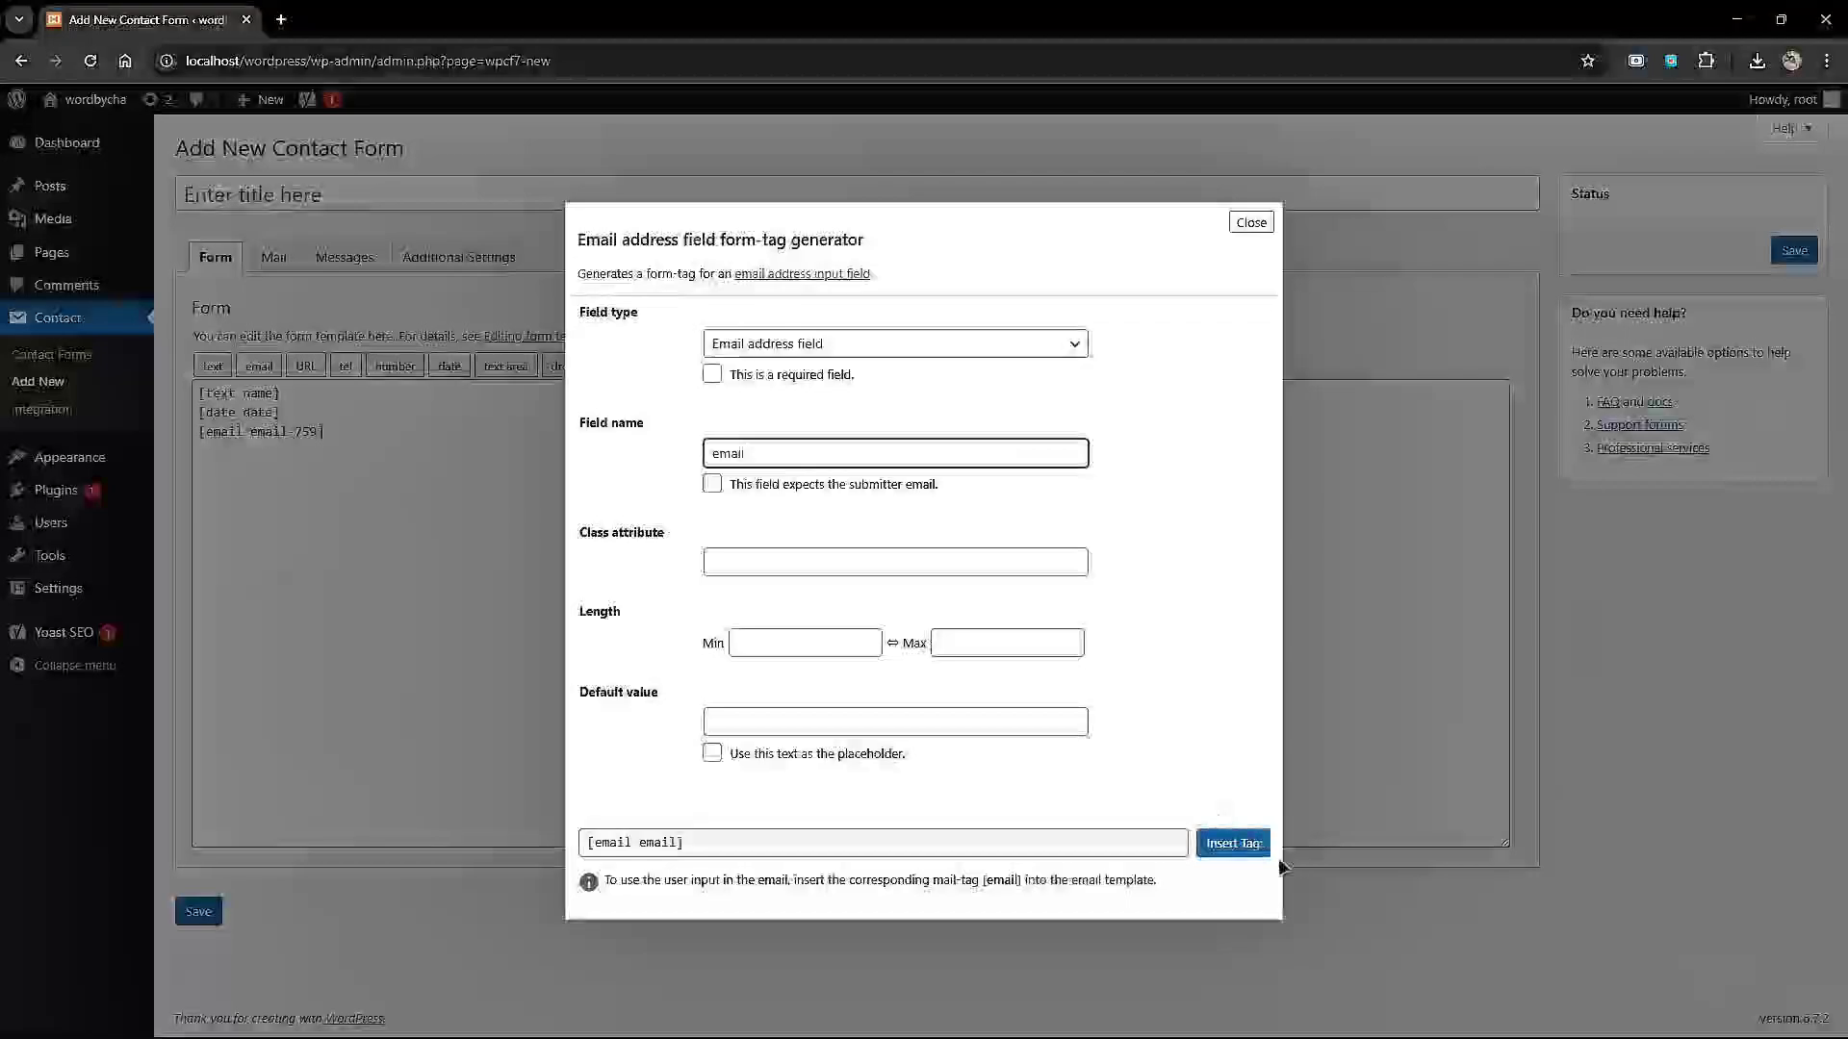
click(1214, 845)
Delete the email tag named "email-759" from the form template, keeping the tag named "email" on that line.
click(307, 453)
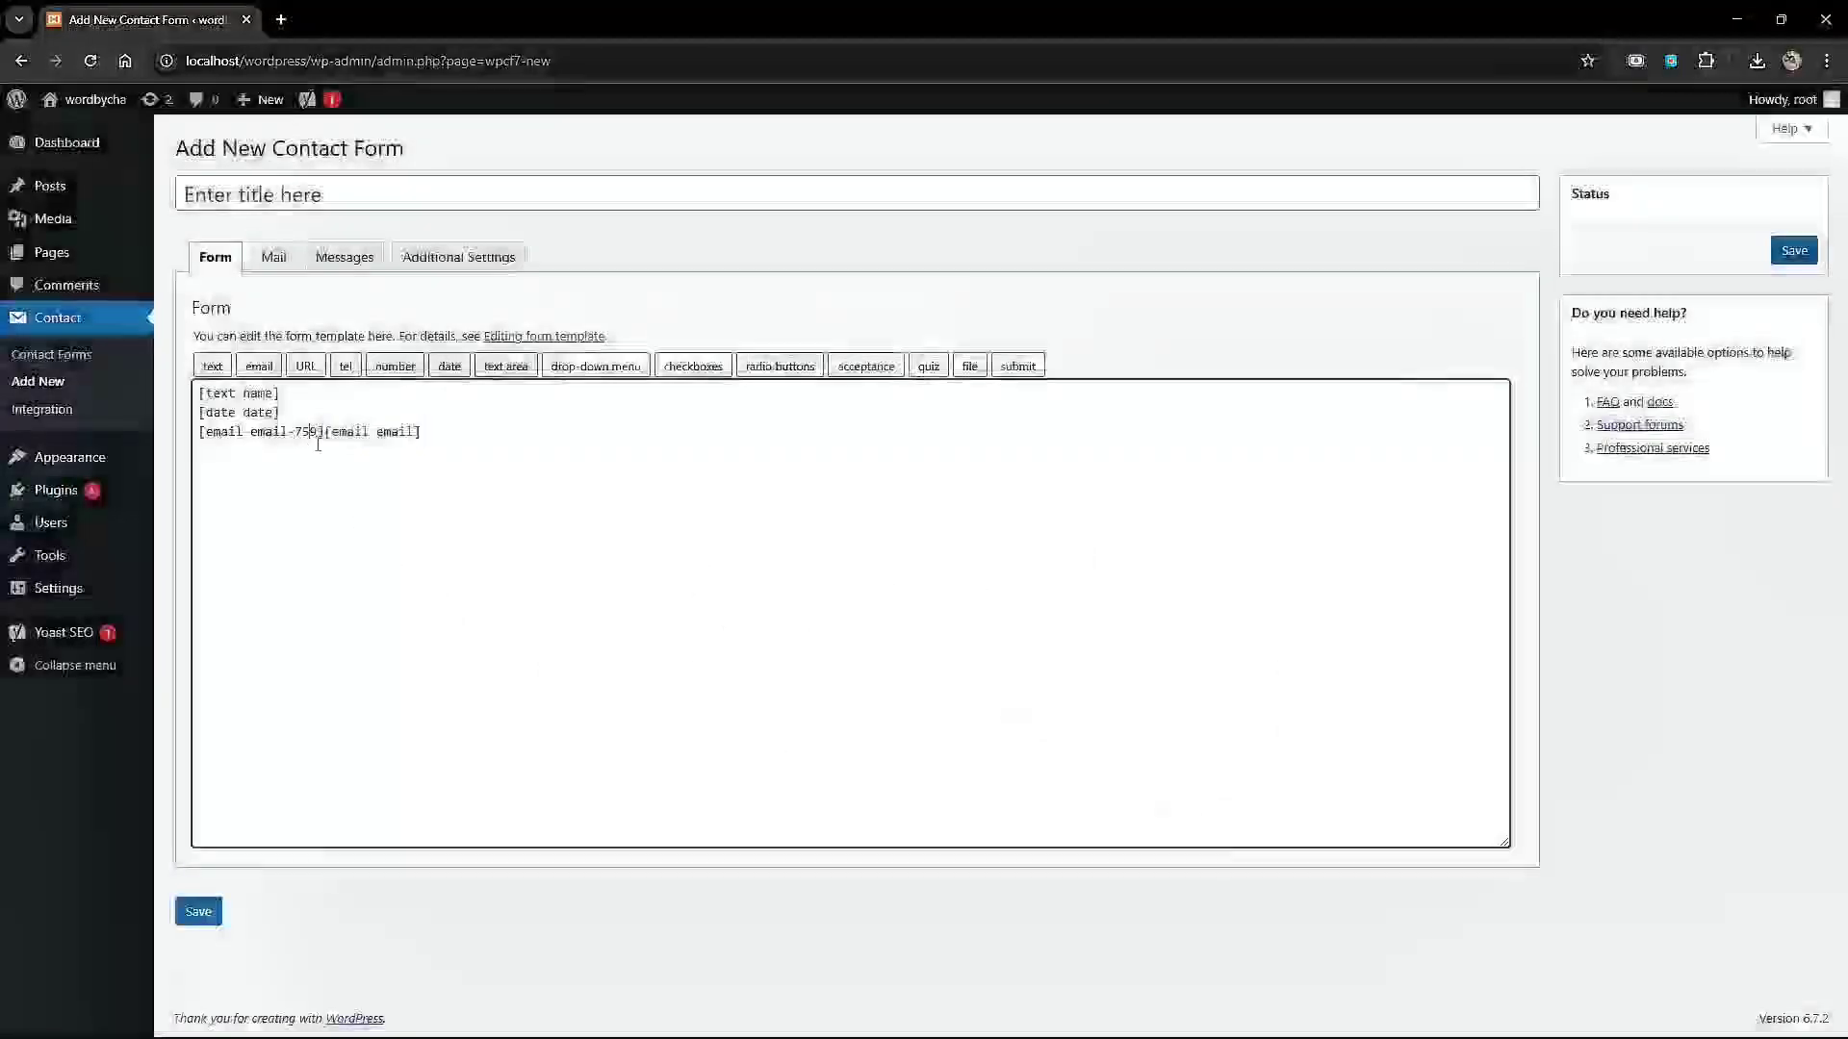
drag(323, 435, 198, 435)
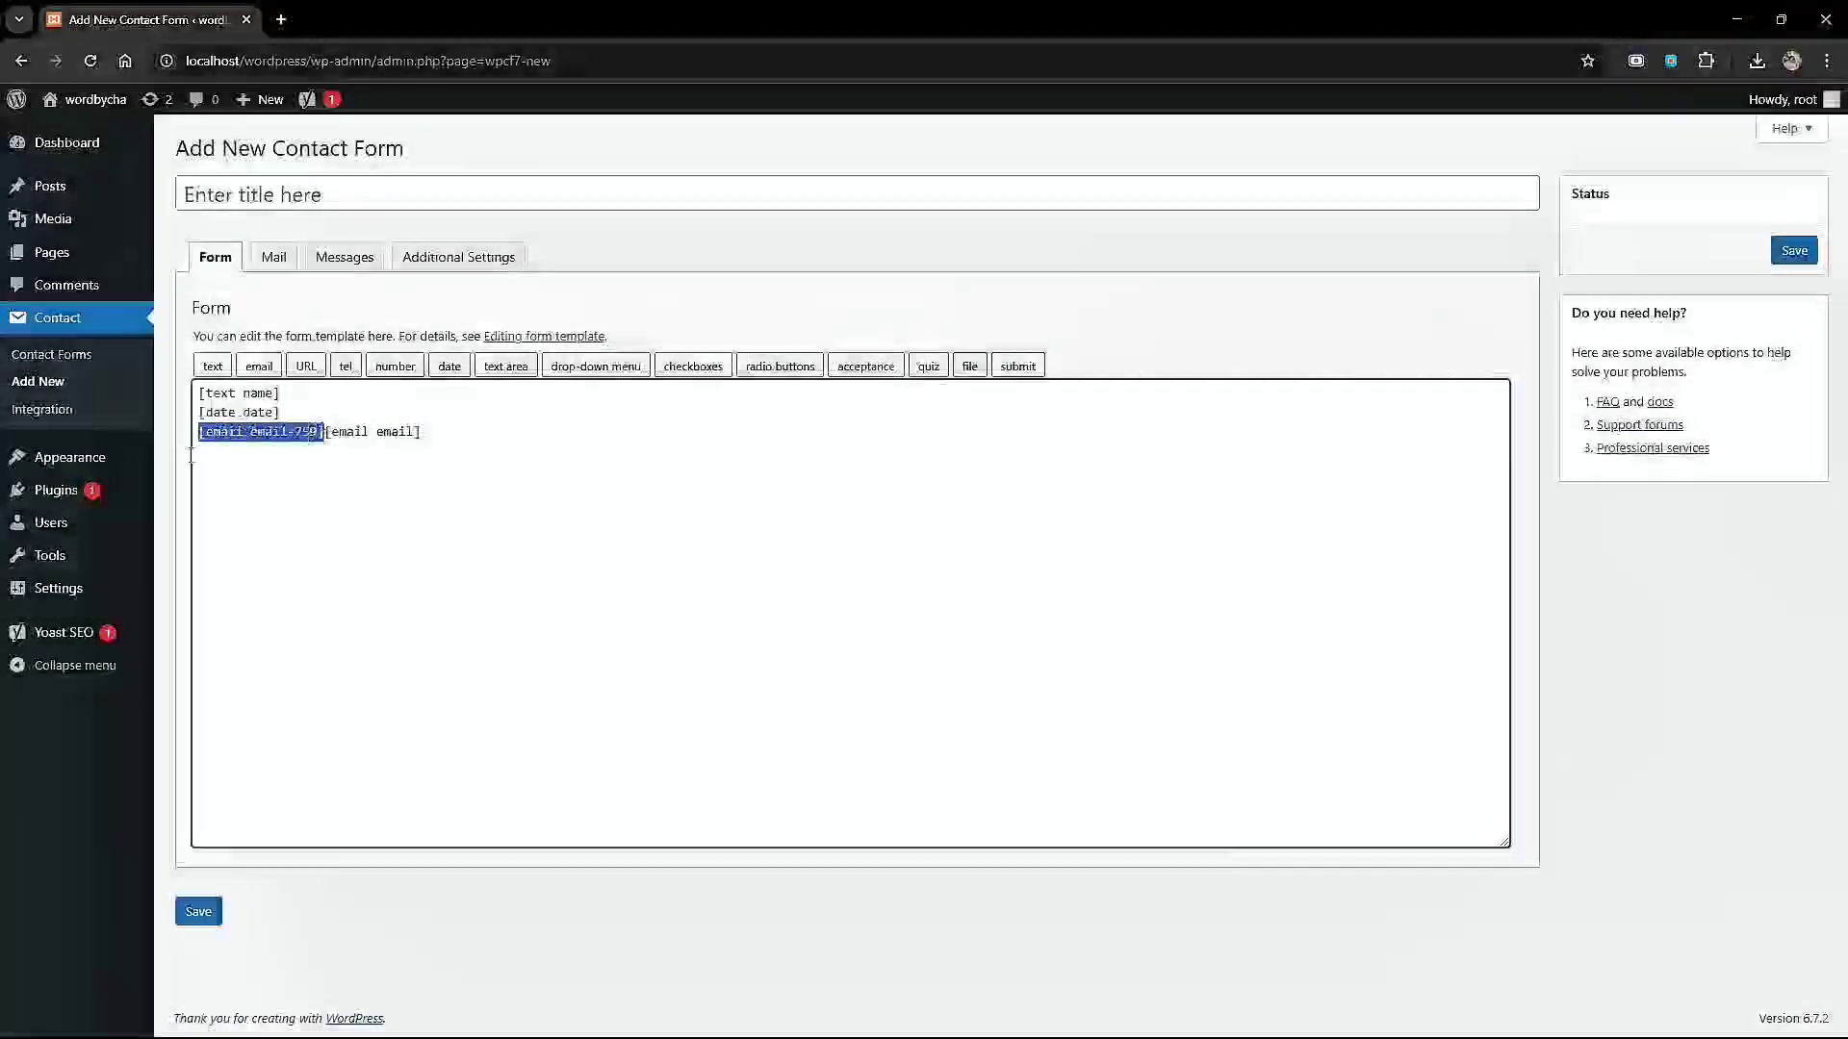
key(BackSpace)
click(299, 446)
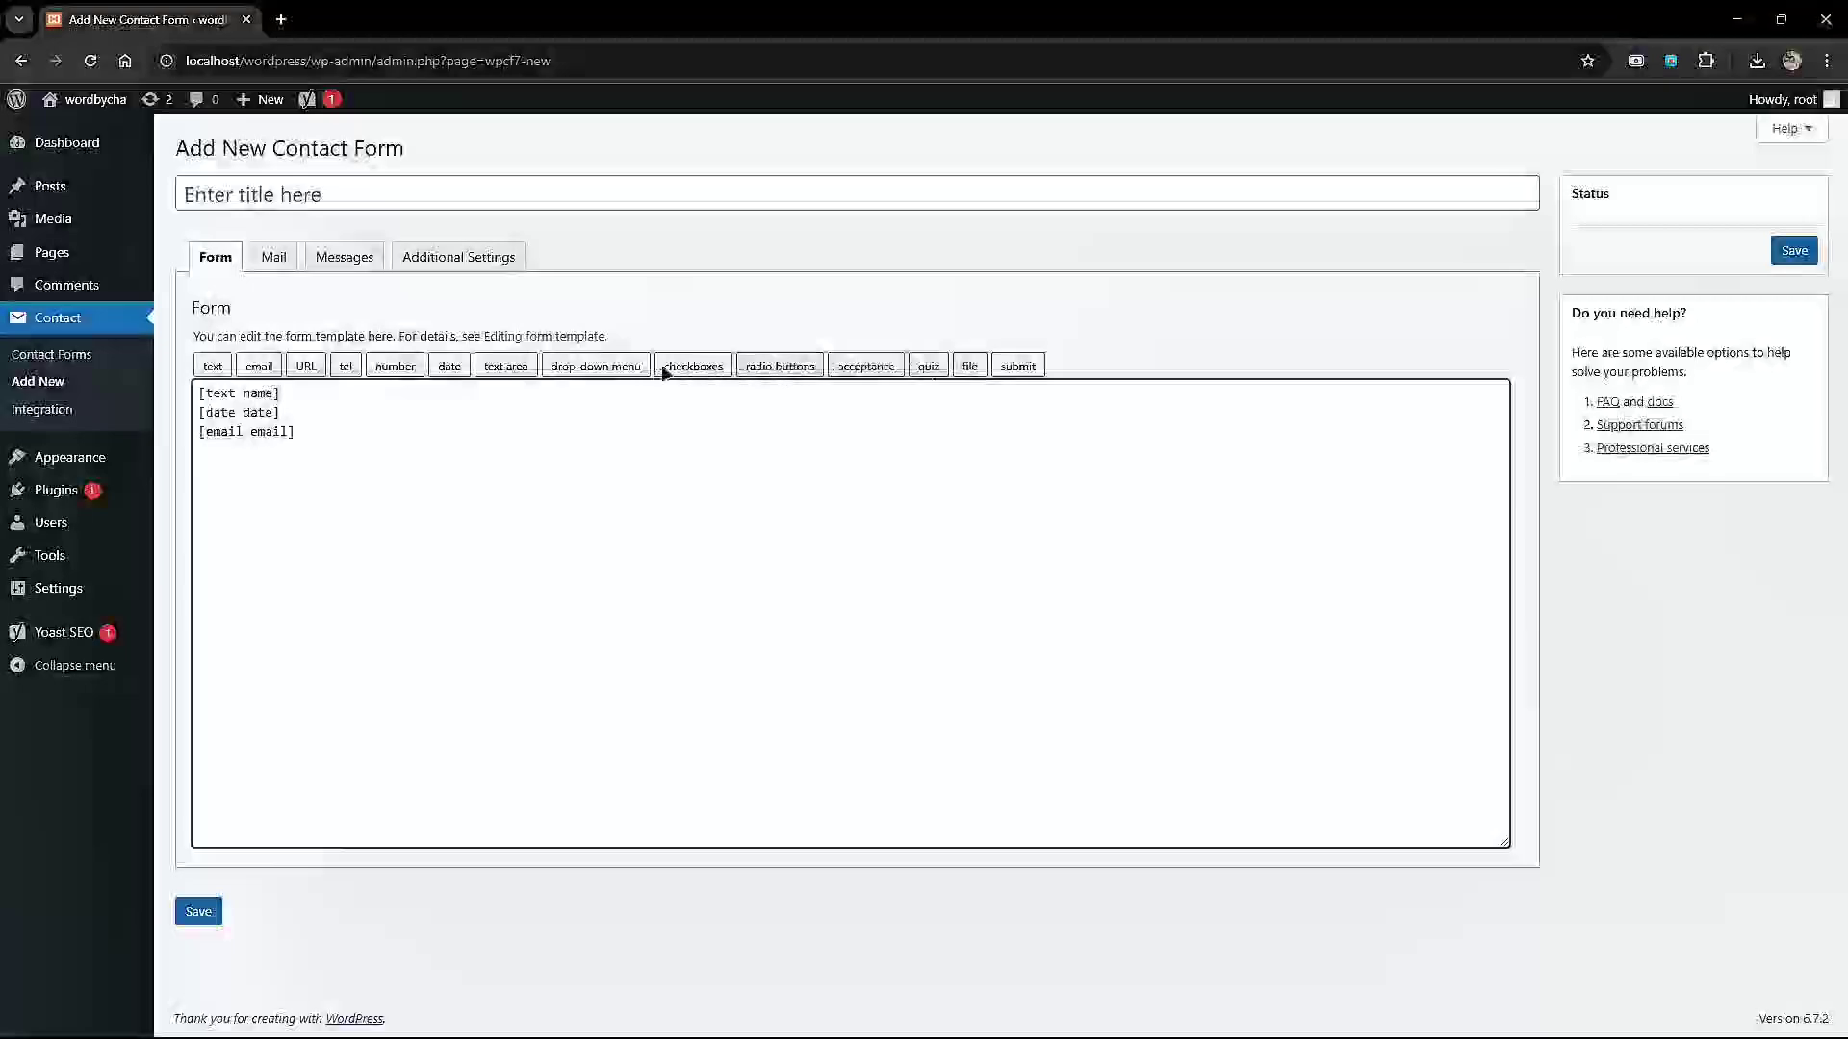
Insert a radio buttons tag with the field name "Gender" and the options Male and Female after the email tag.
click(778, 367)
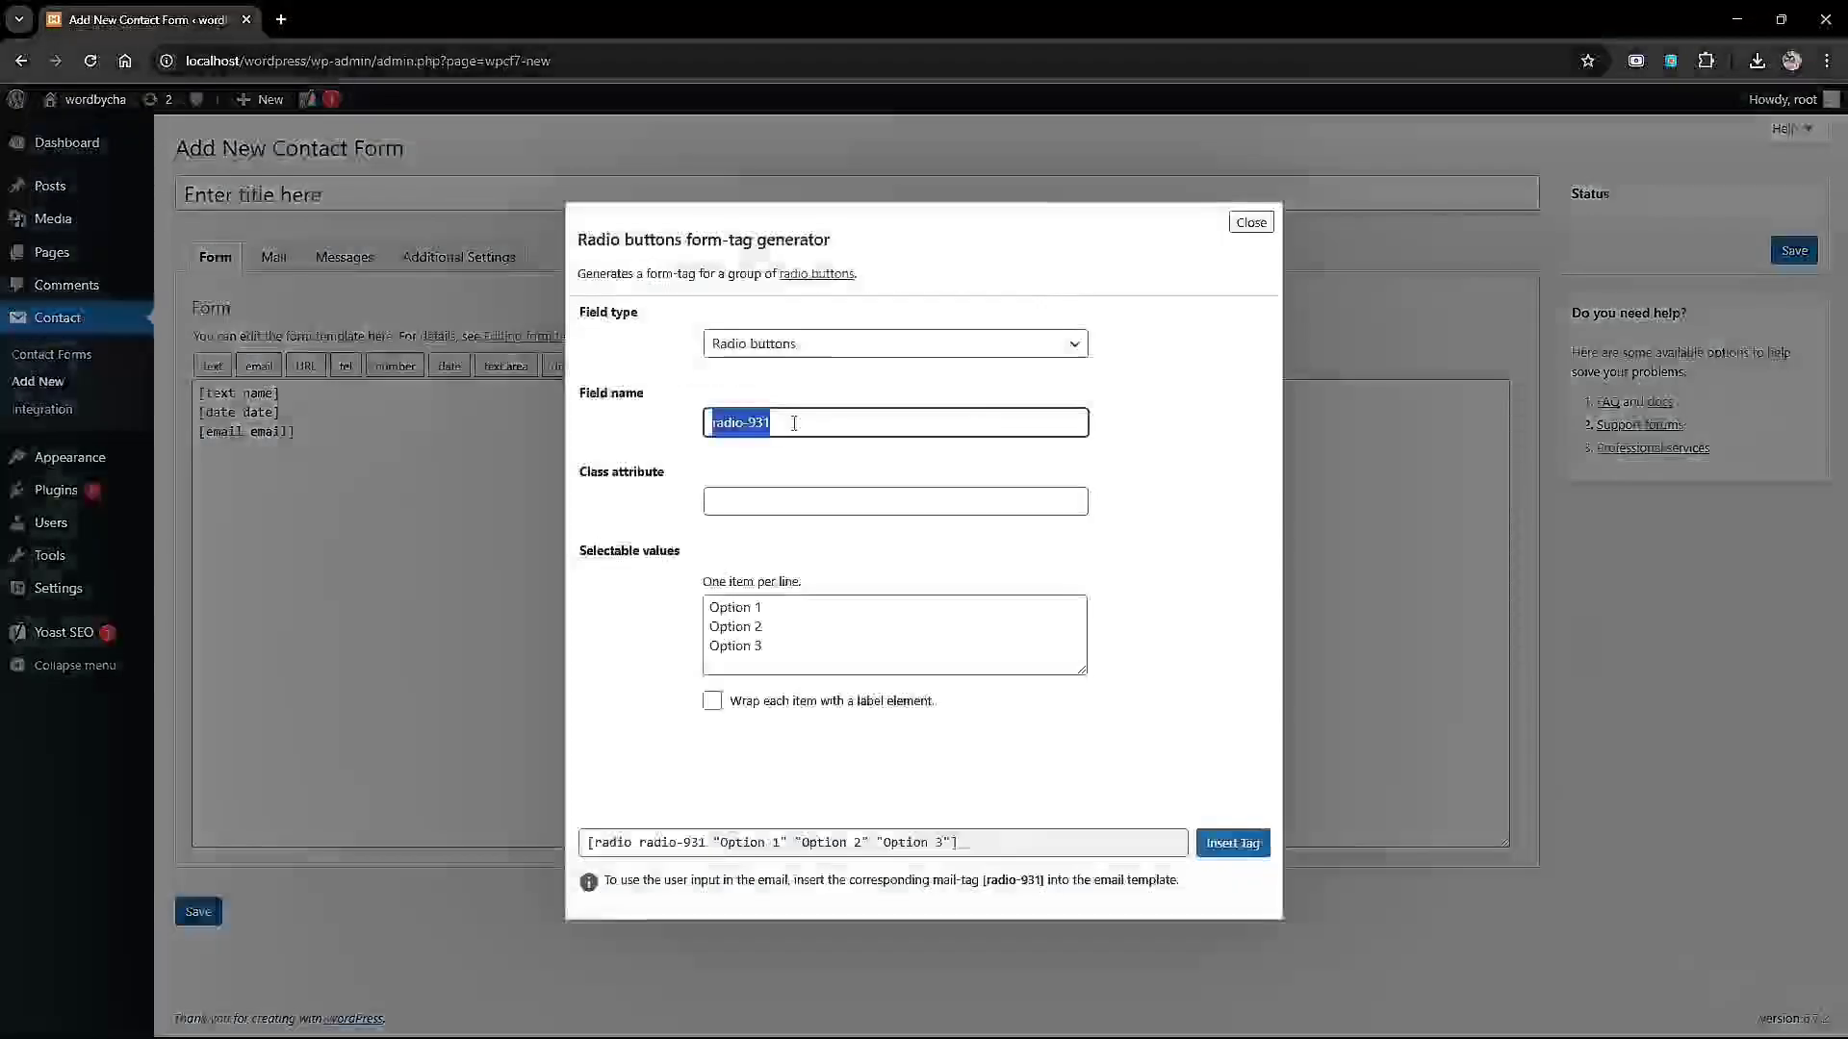
text(Gender)
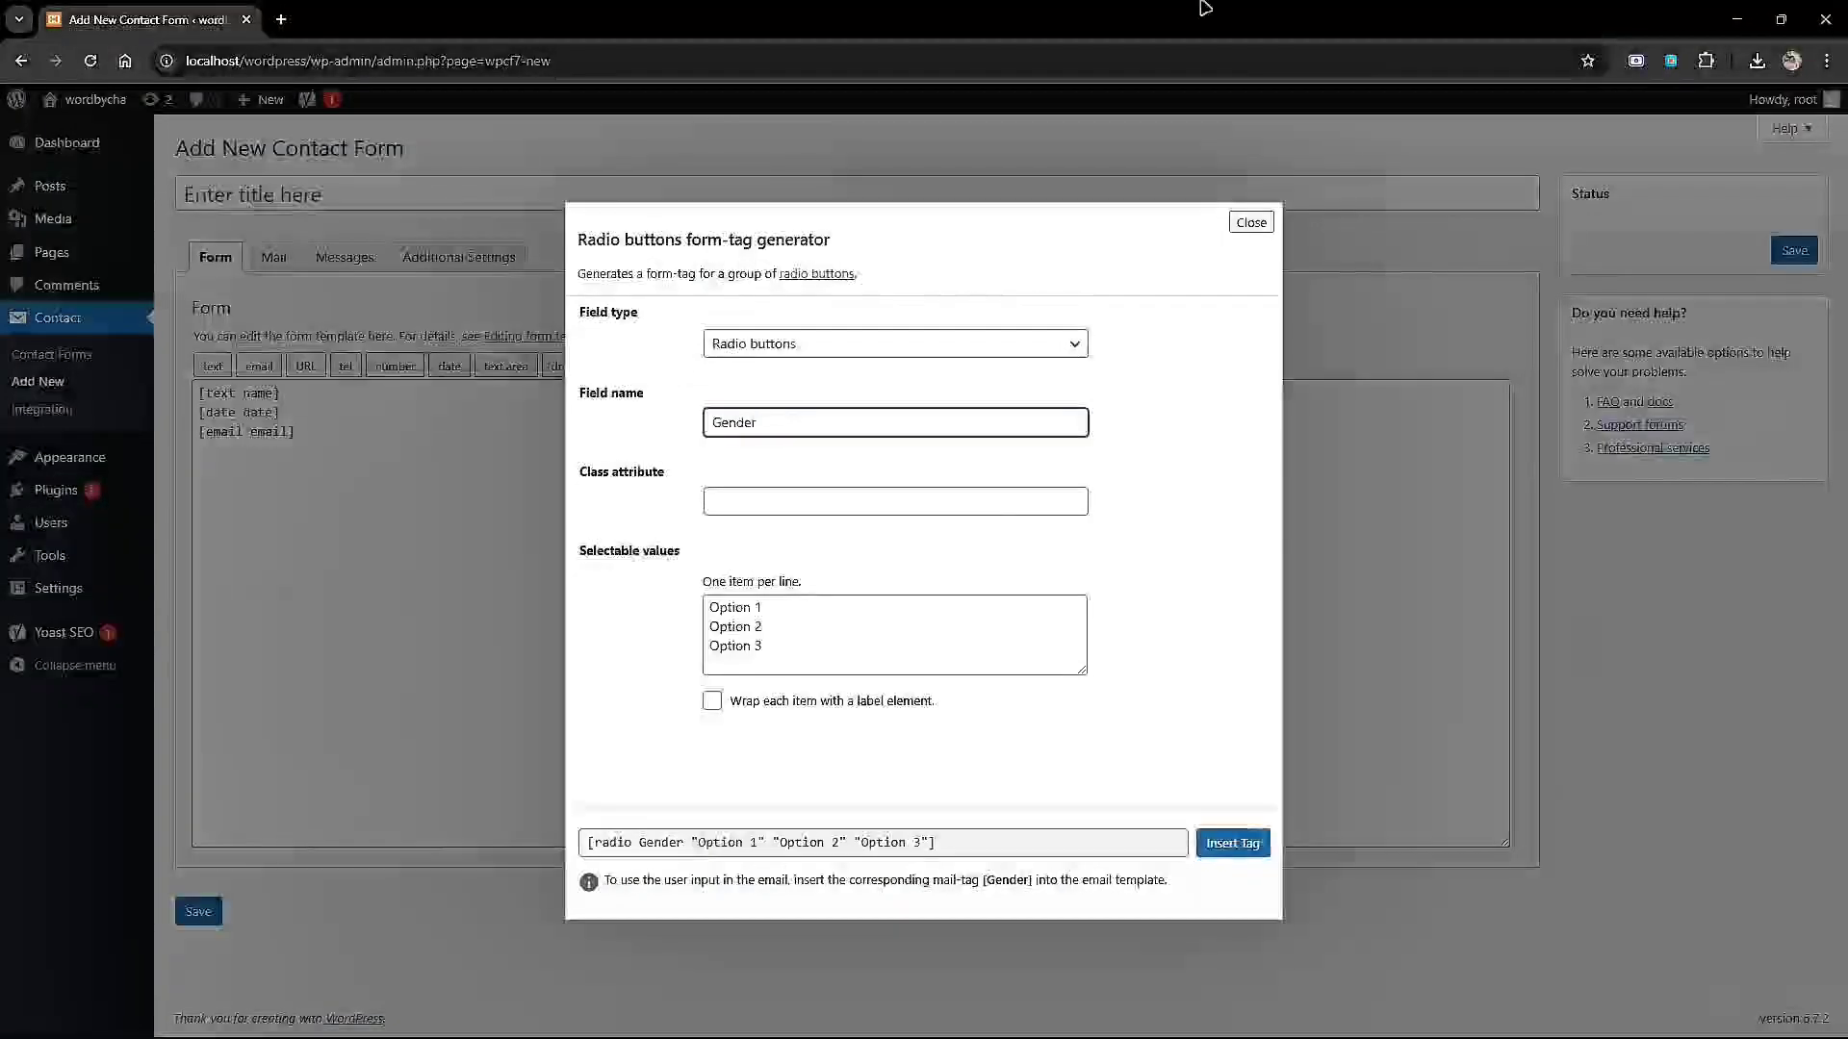
click(779, 636)
key(ctrl+a)
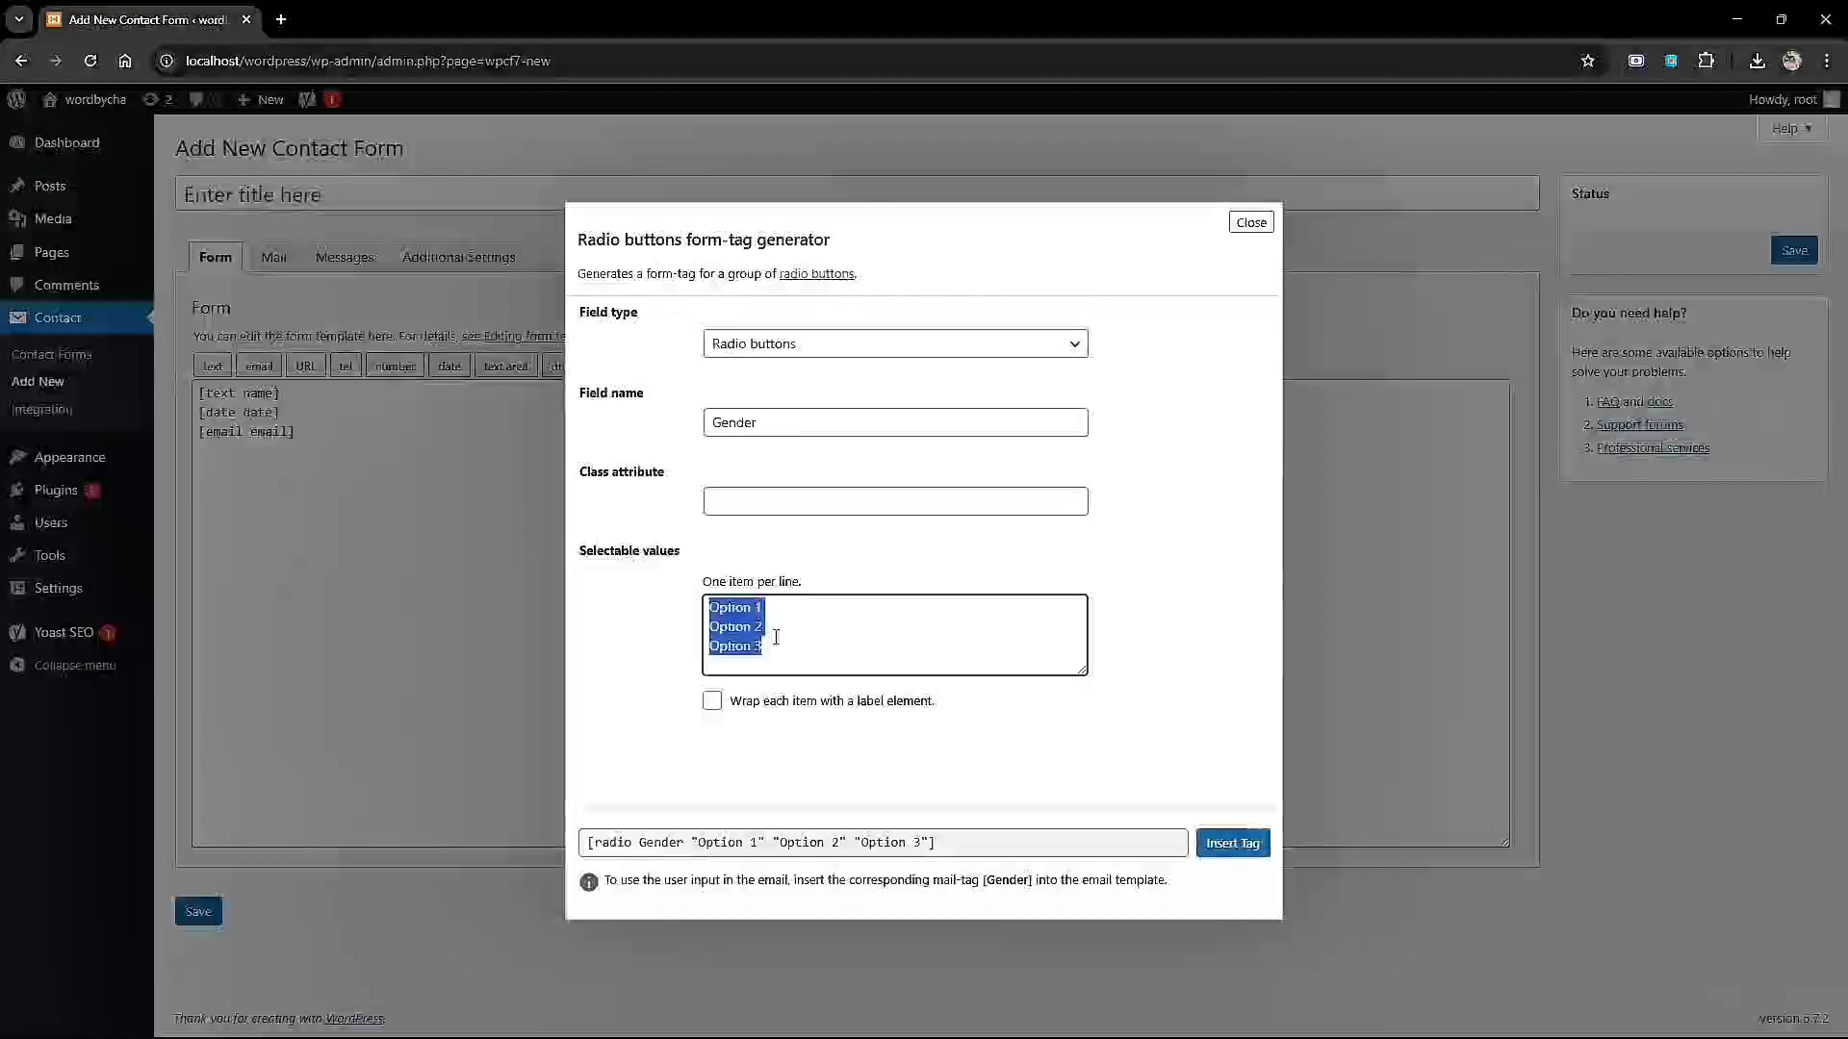
text(Male )
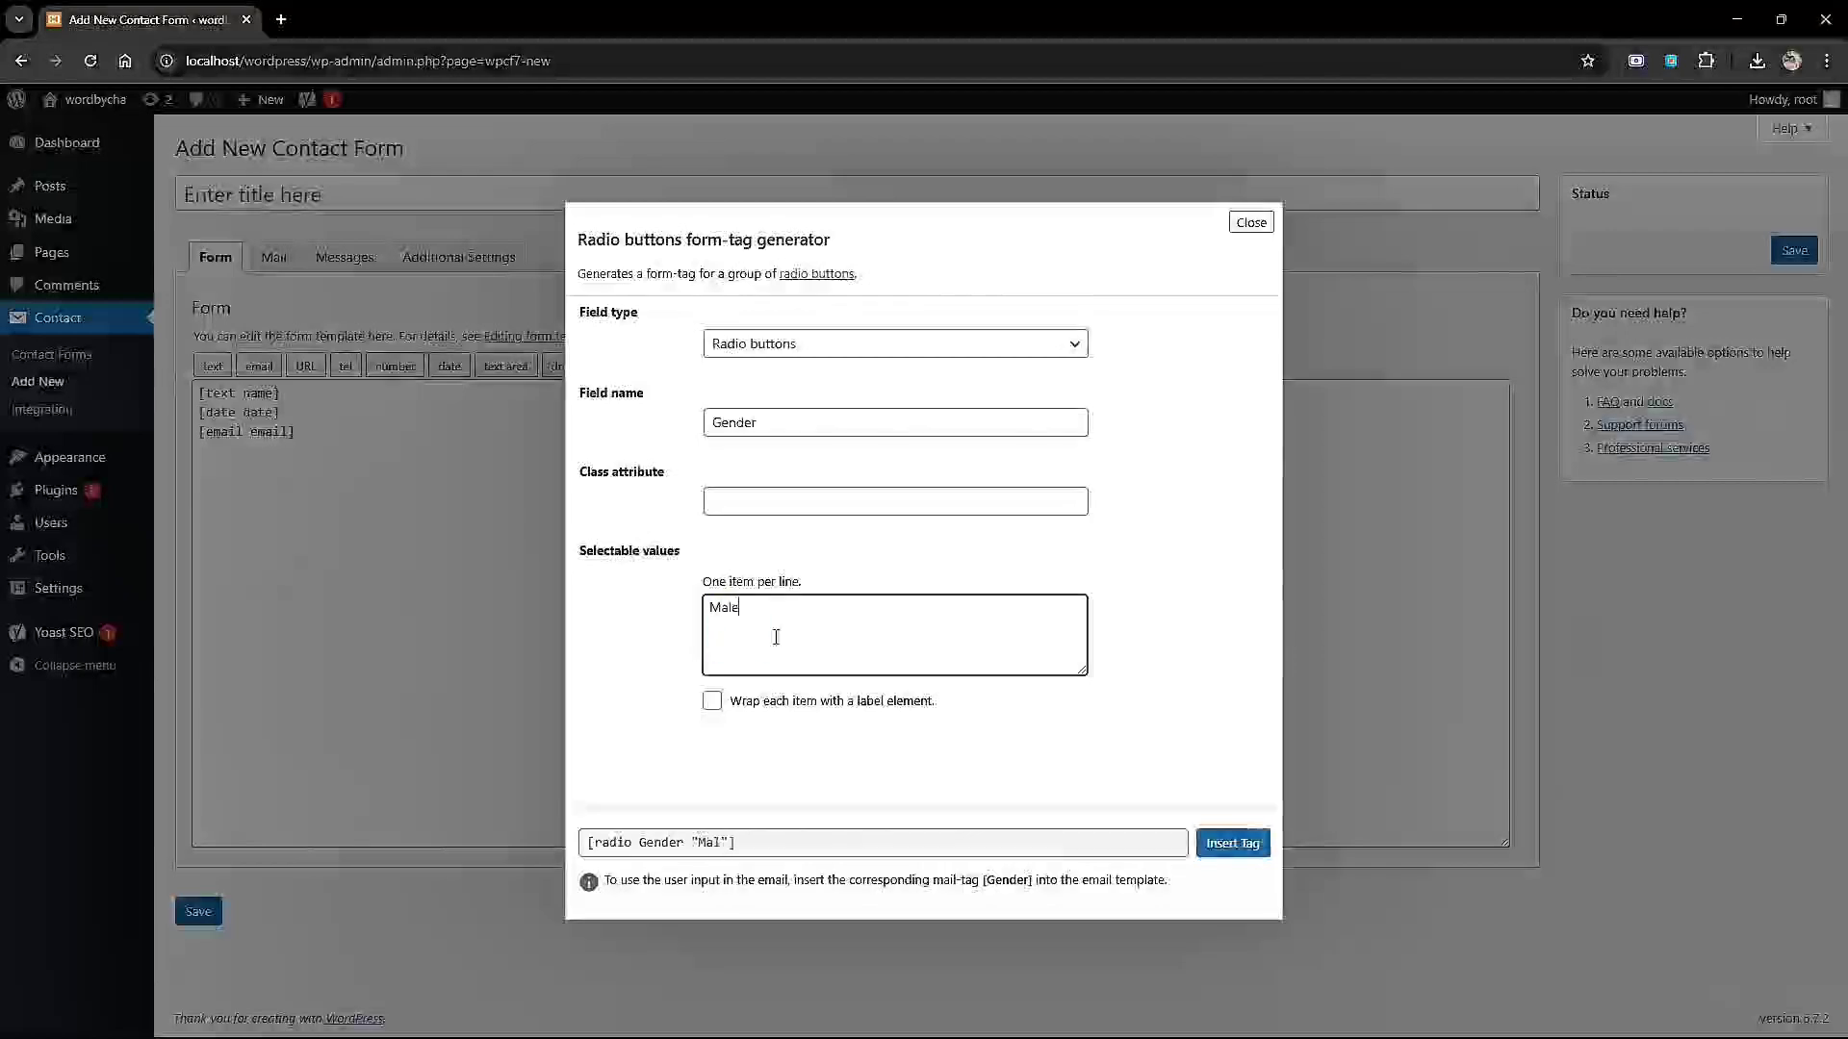
text(Fem)
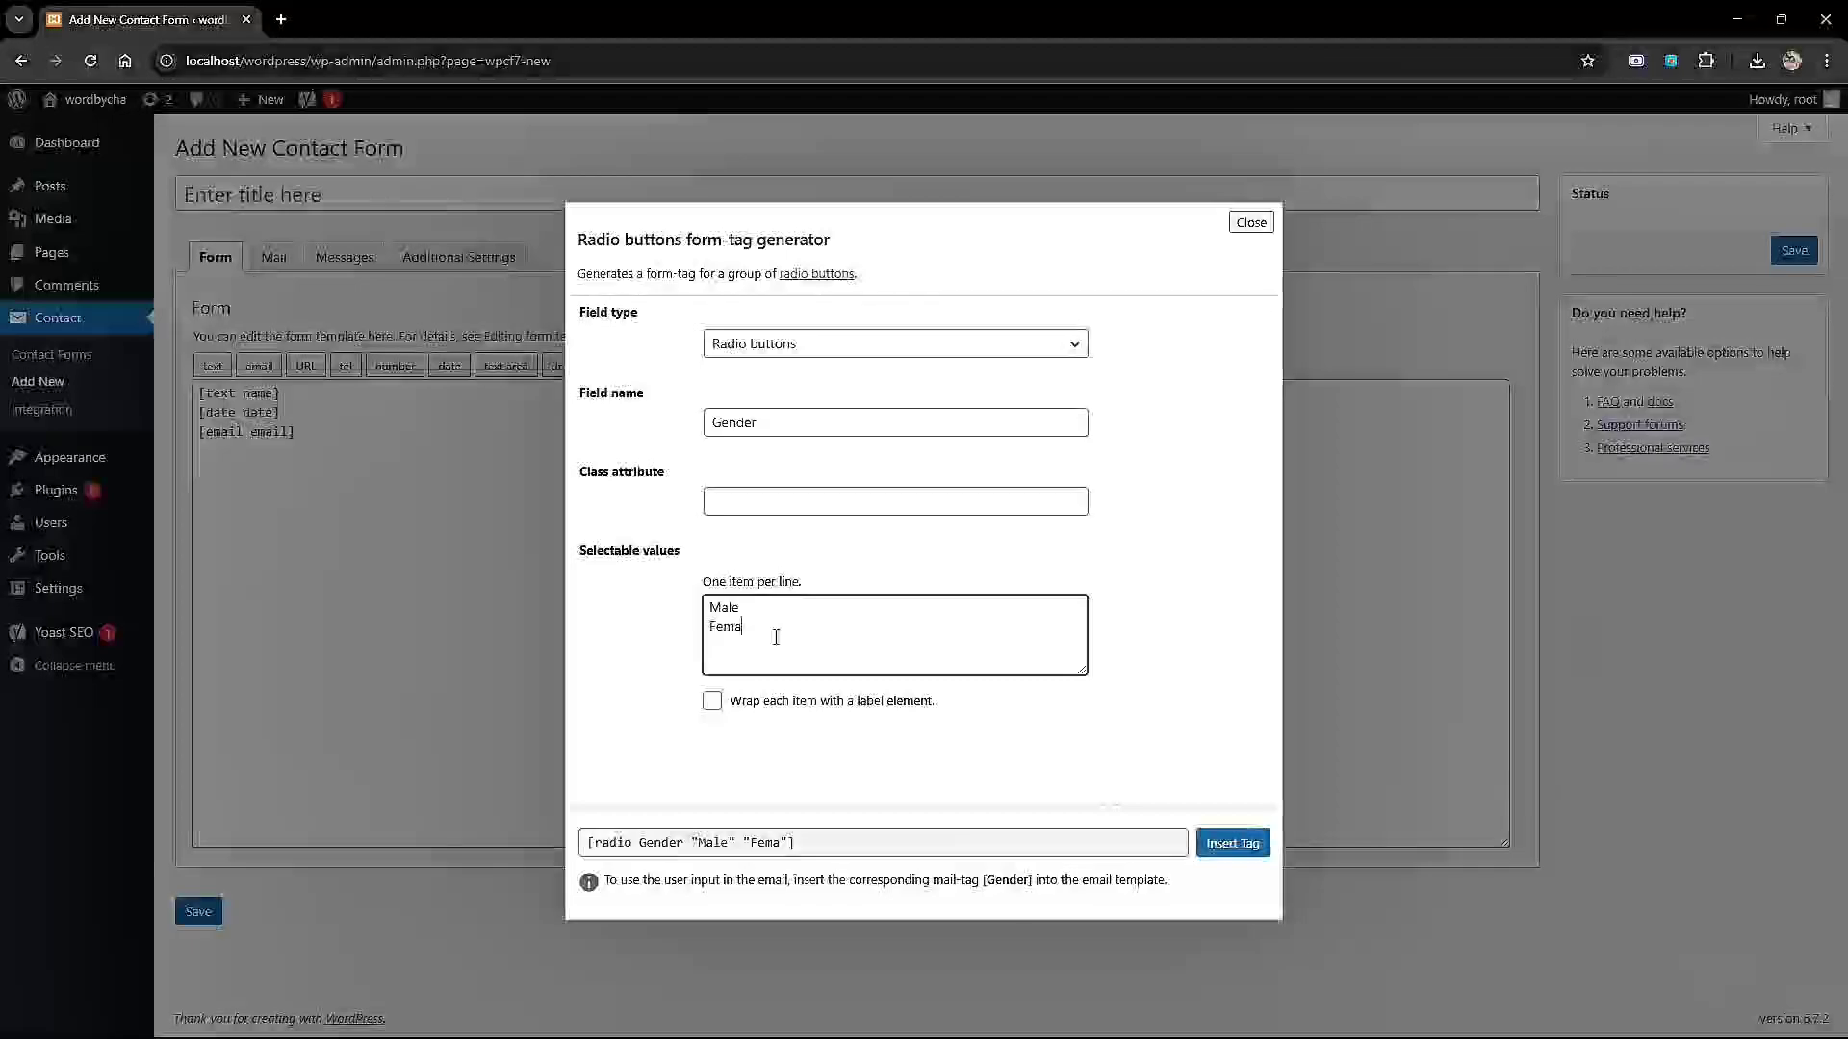
click(1233, 844)
Move the Gender radio tag to its own line and separate all the form tags with blank lines.
click(369, 432)
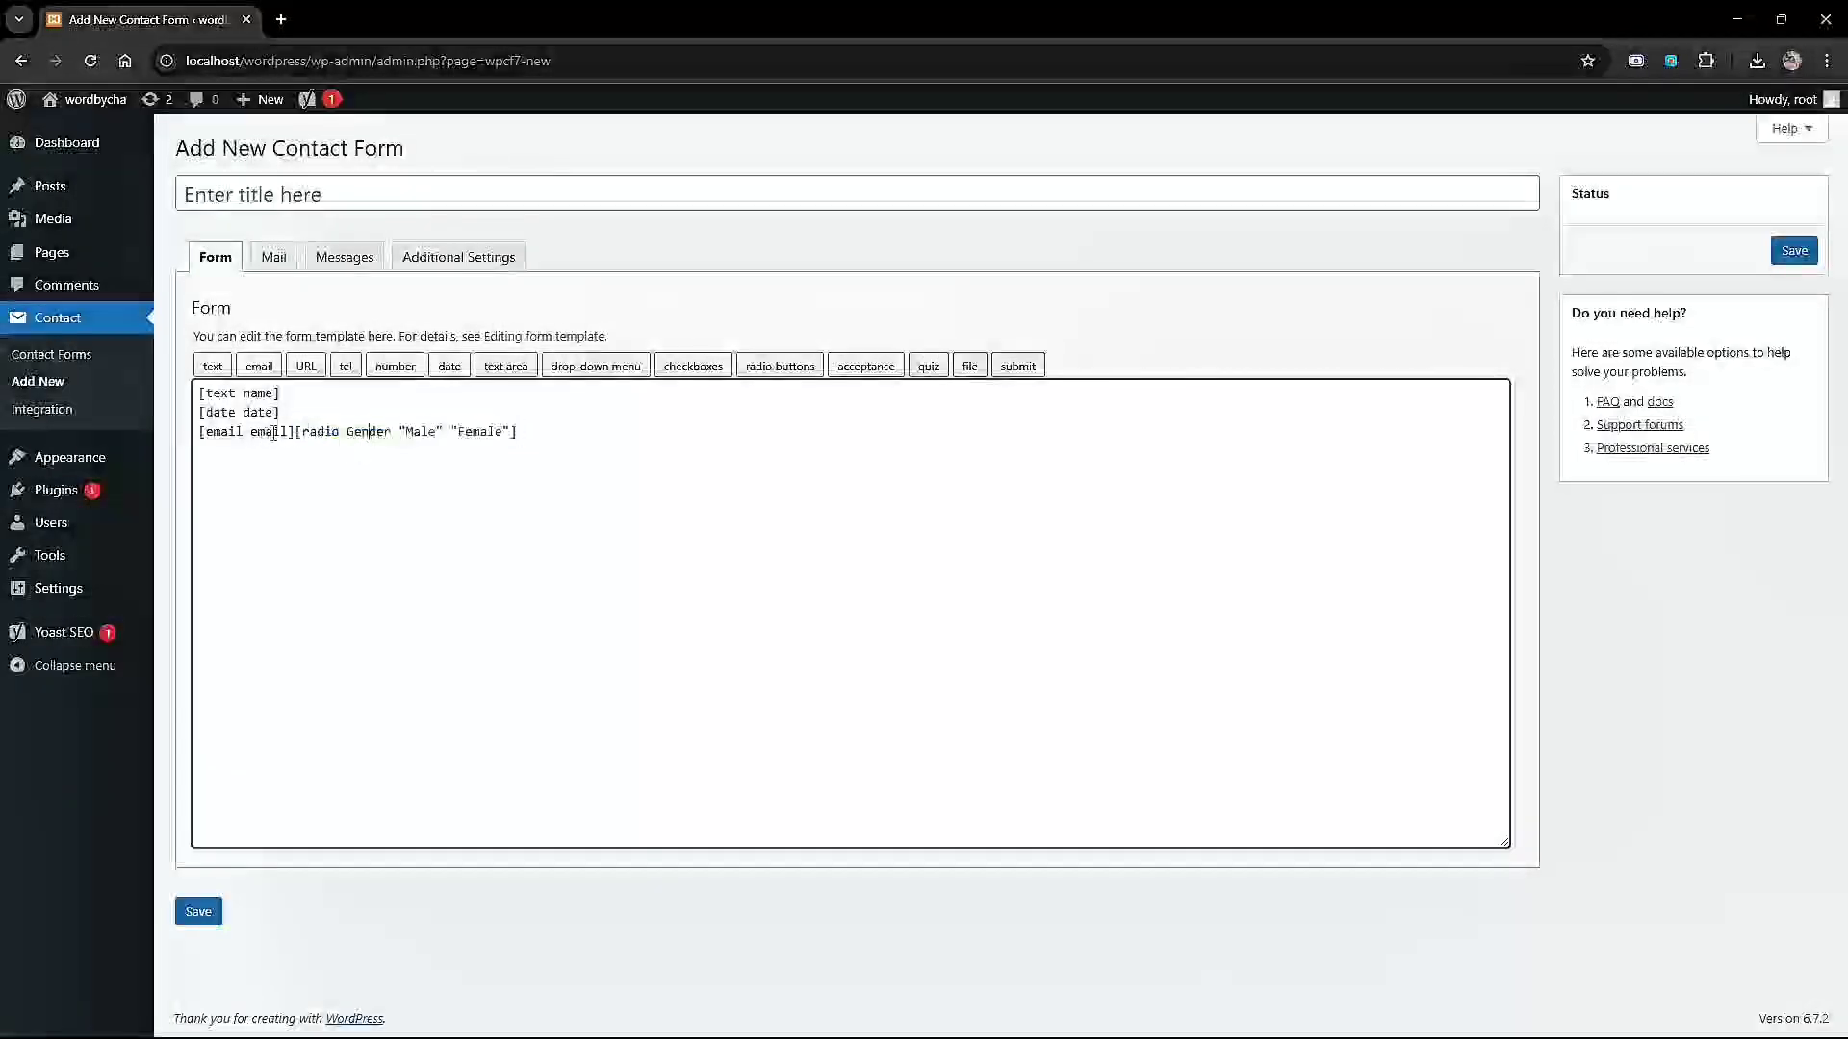
key(Return)
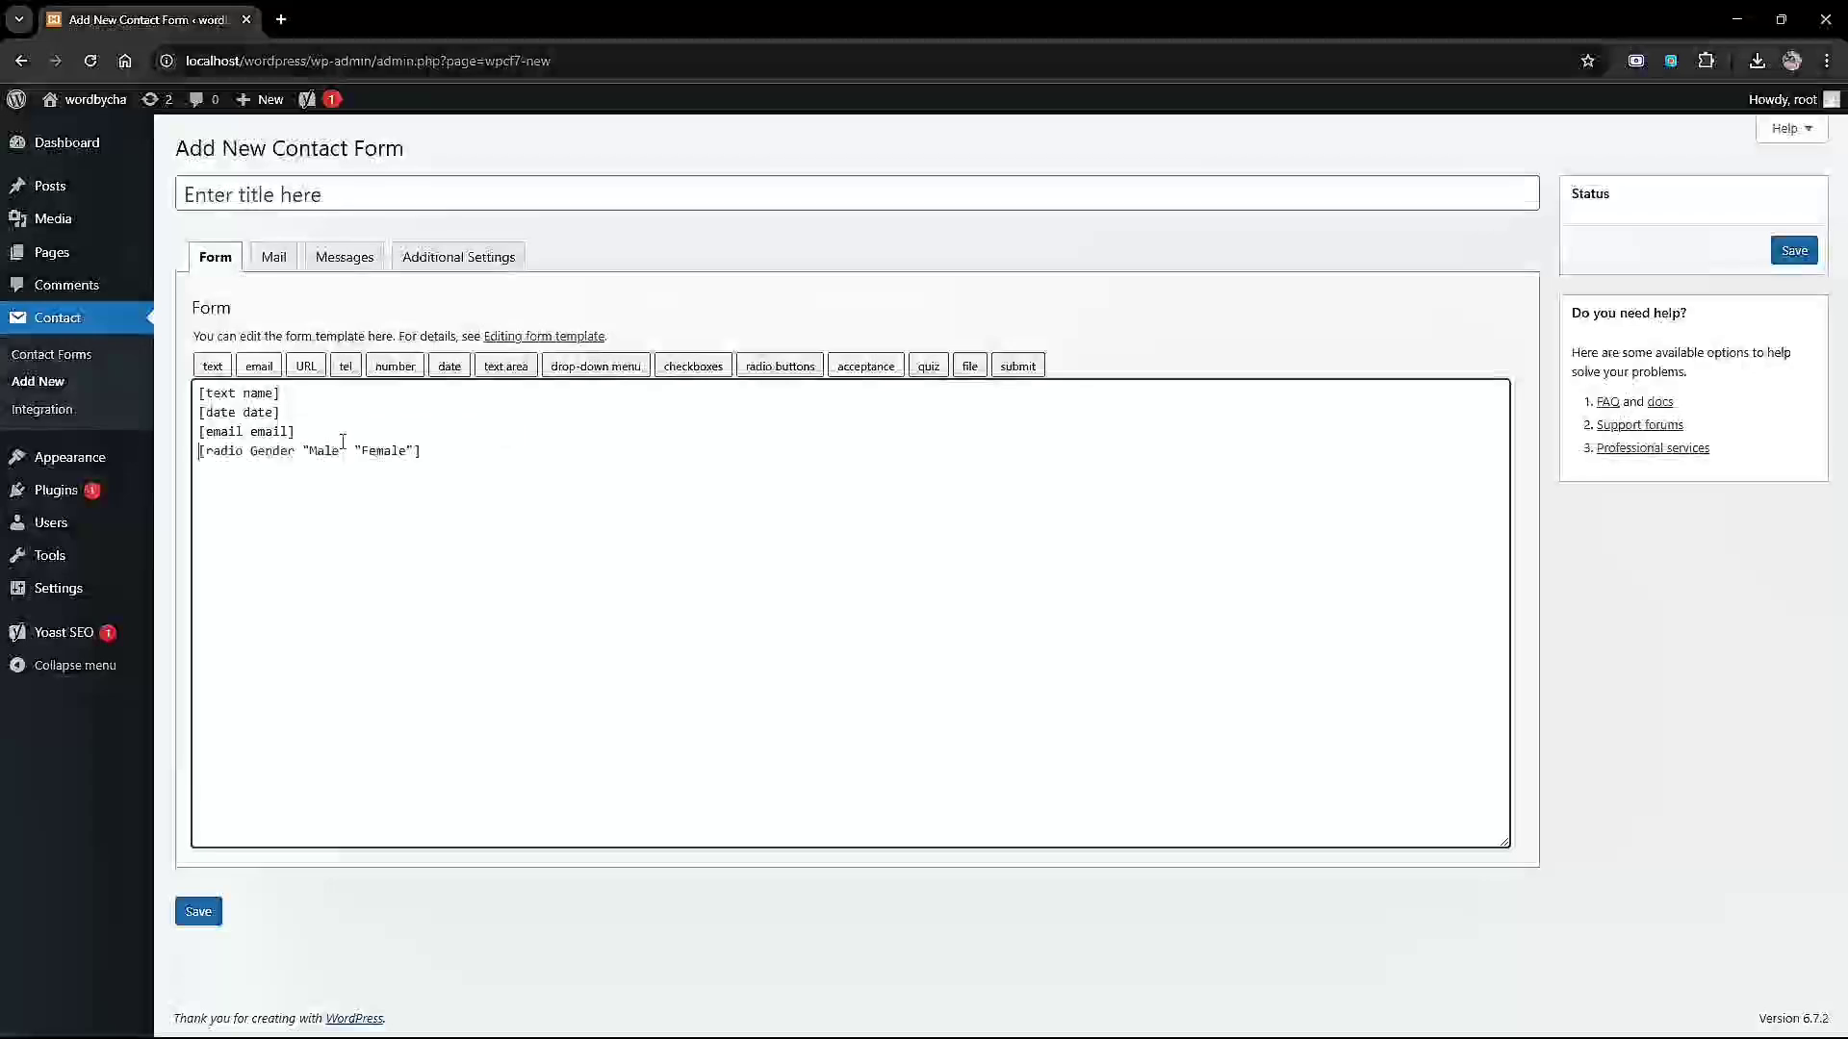
drag(319, 412, 312, 392)
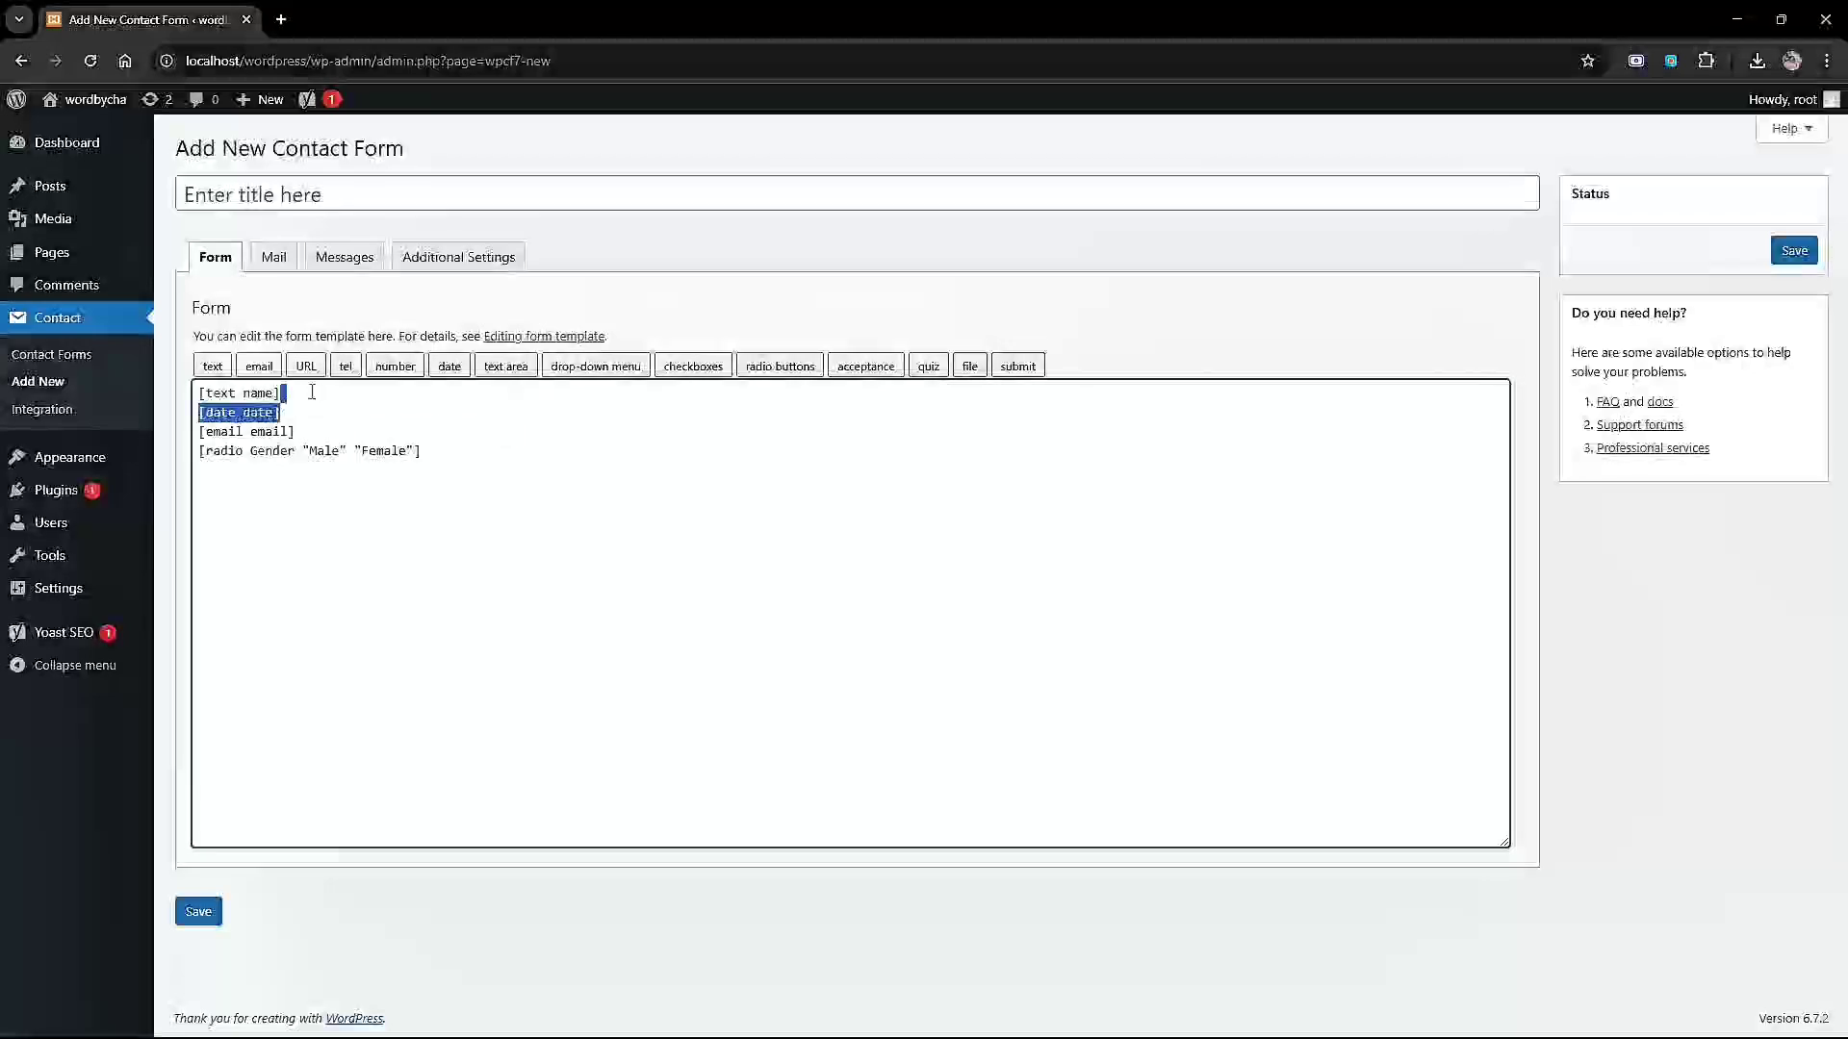
click(283, 396)
key(Return)
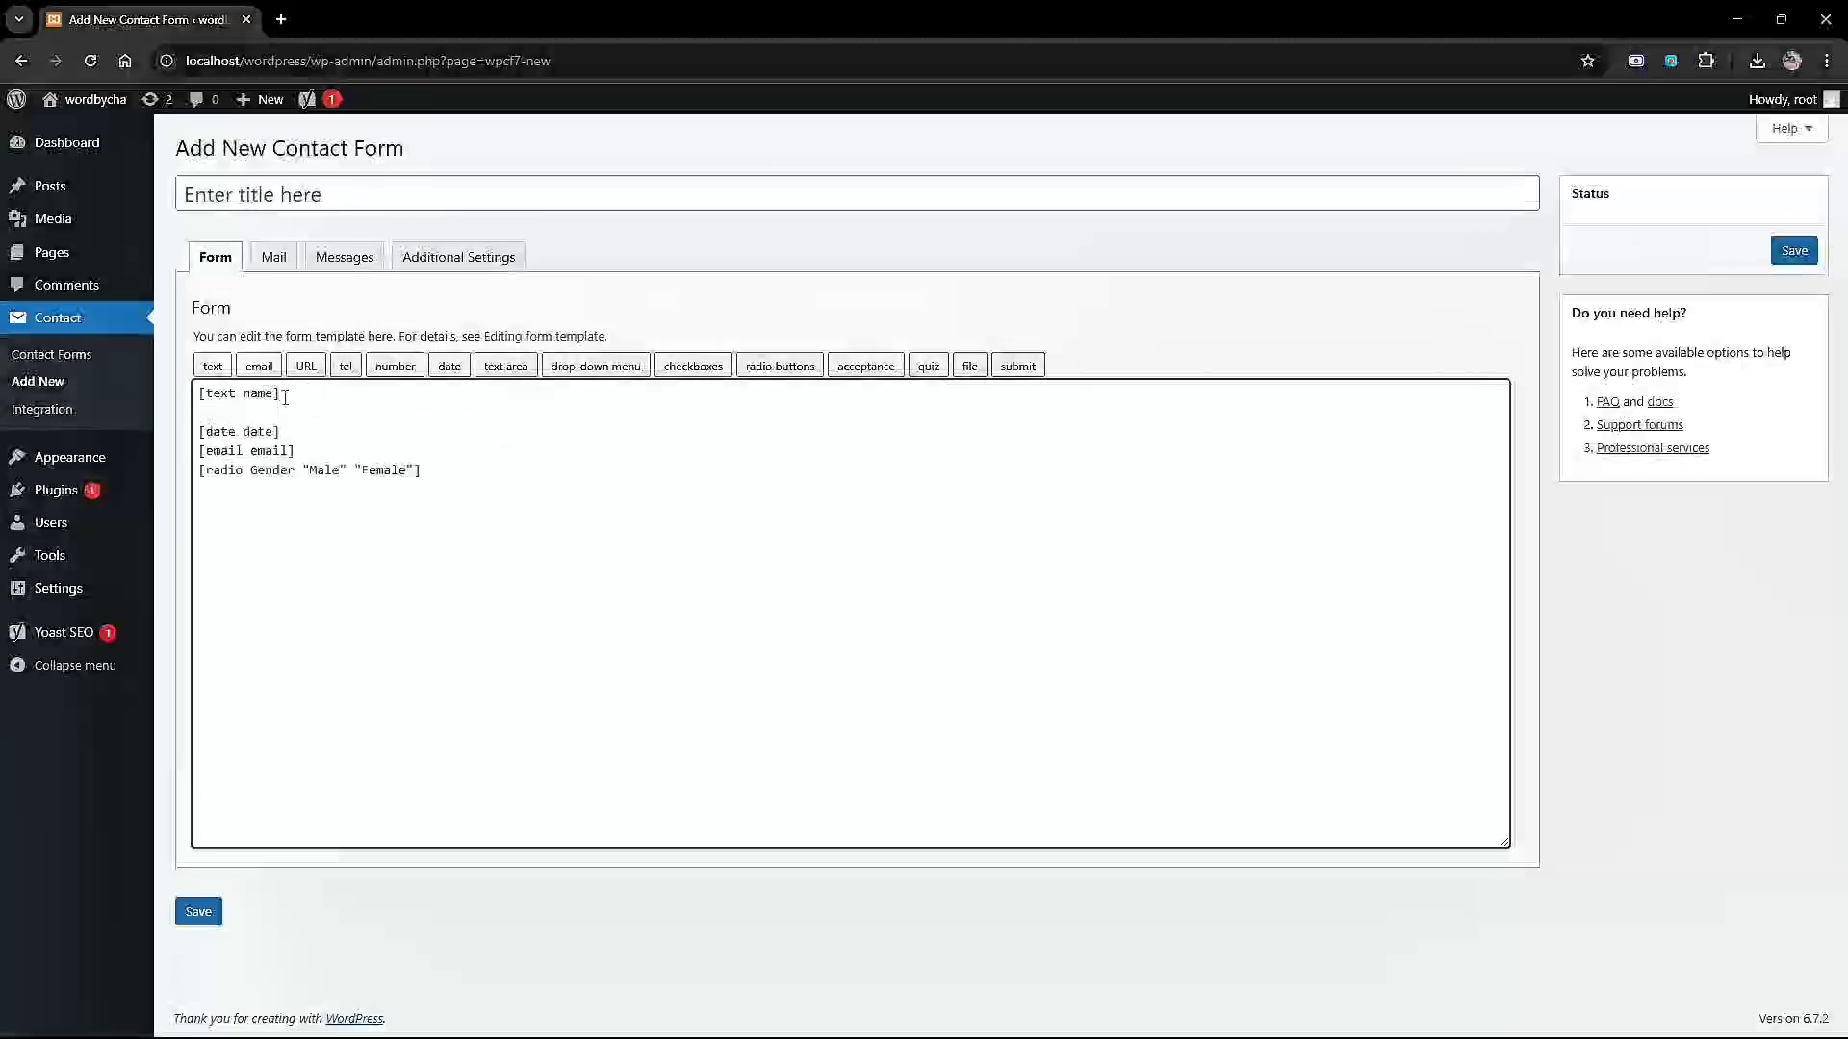
click(297, 432)
key(Return)
click(308, 472)
key(Return)
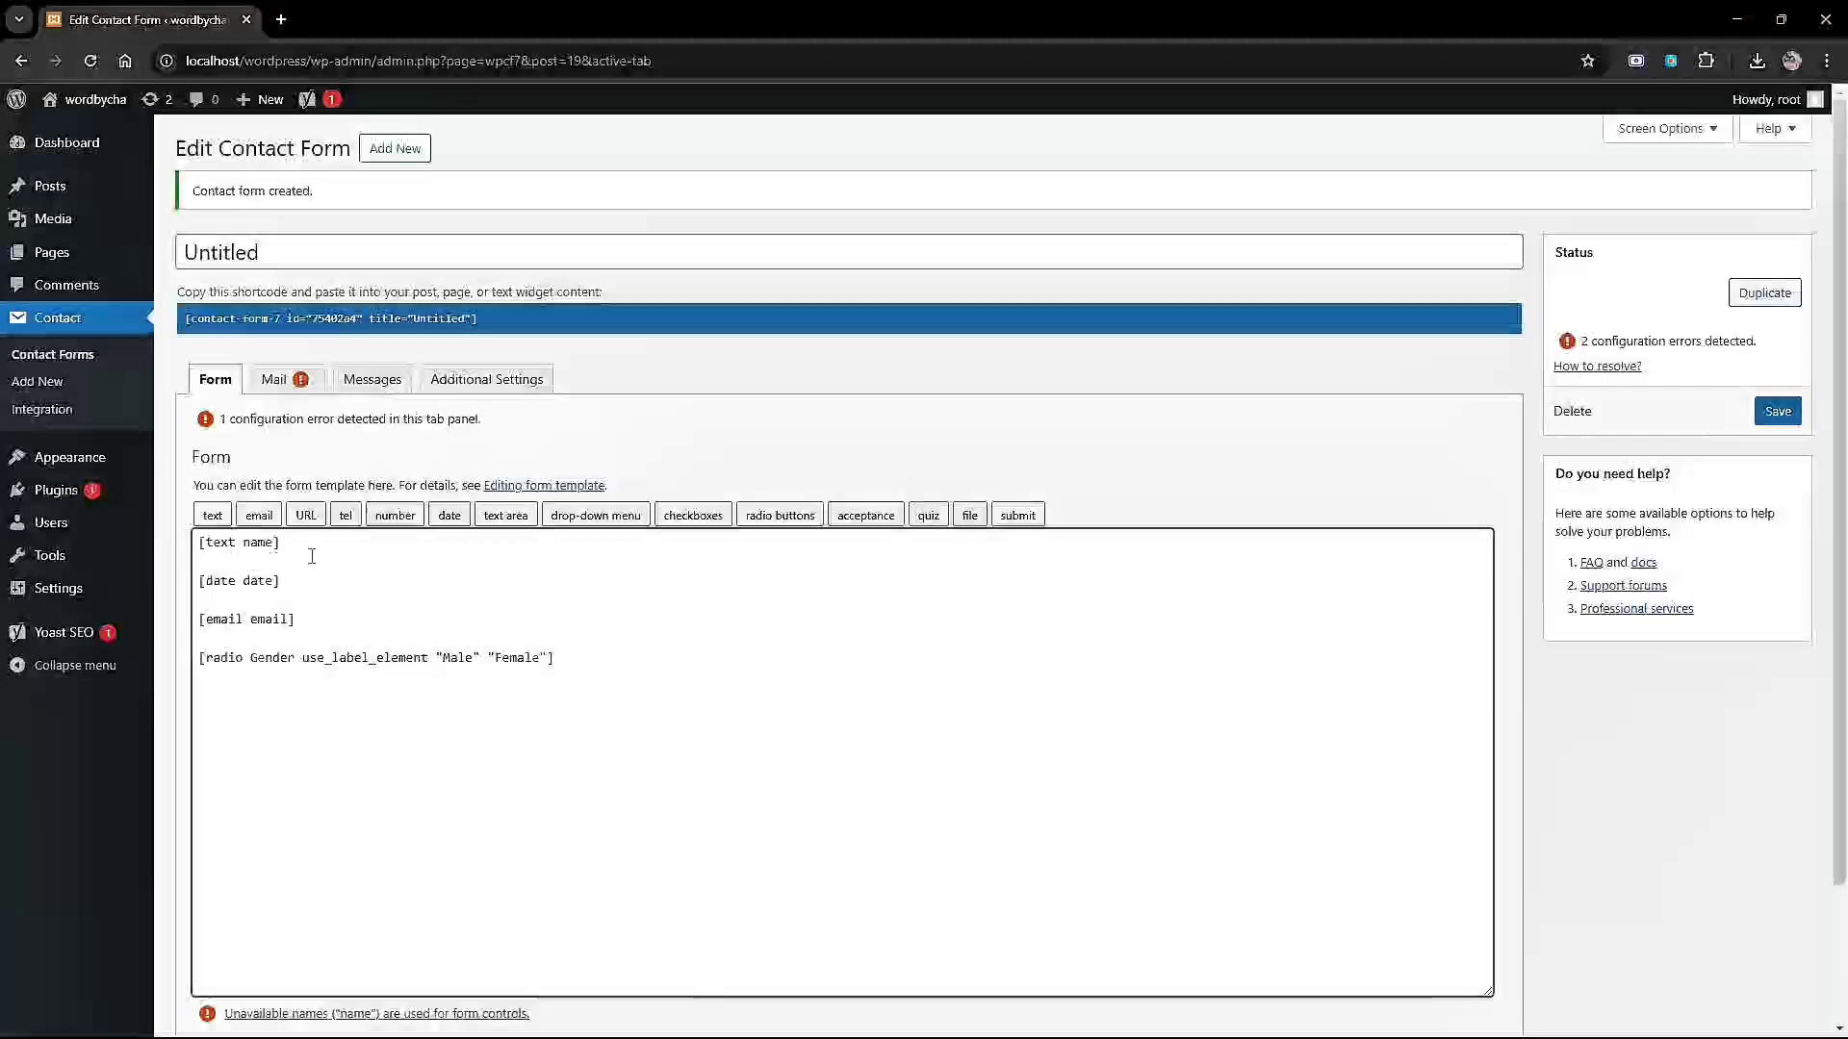
Insert a submit button tag without a label on the blank line between the email and Gender radio tags.
click(1017, 515)
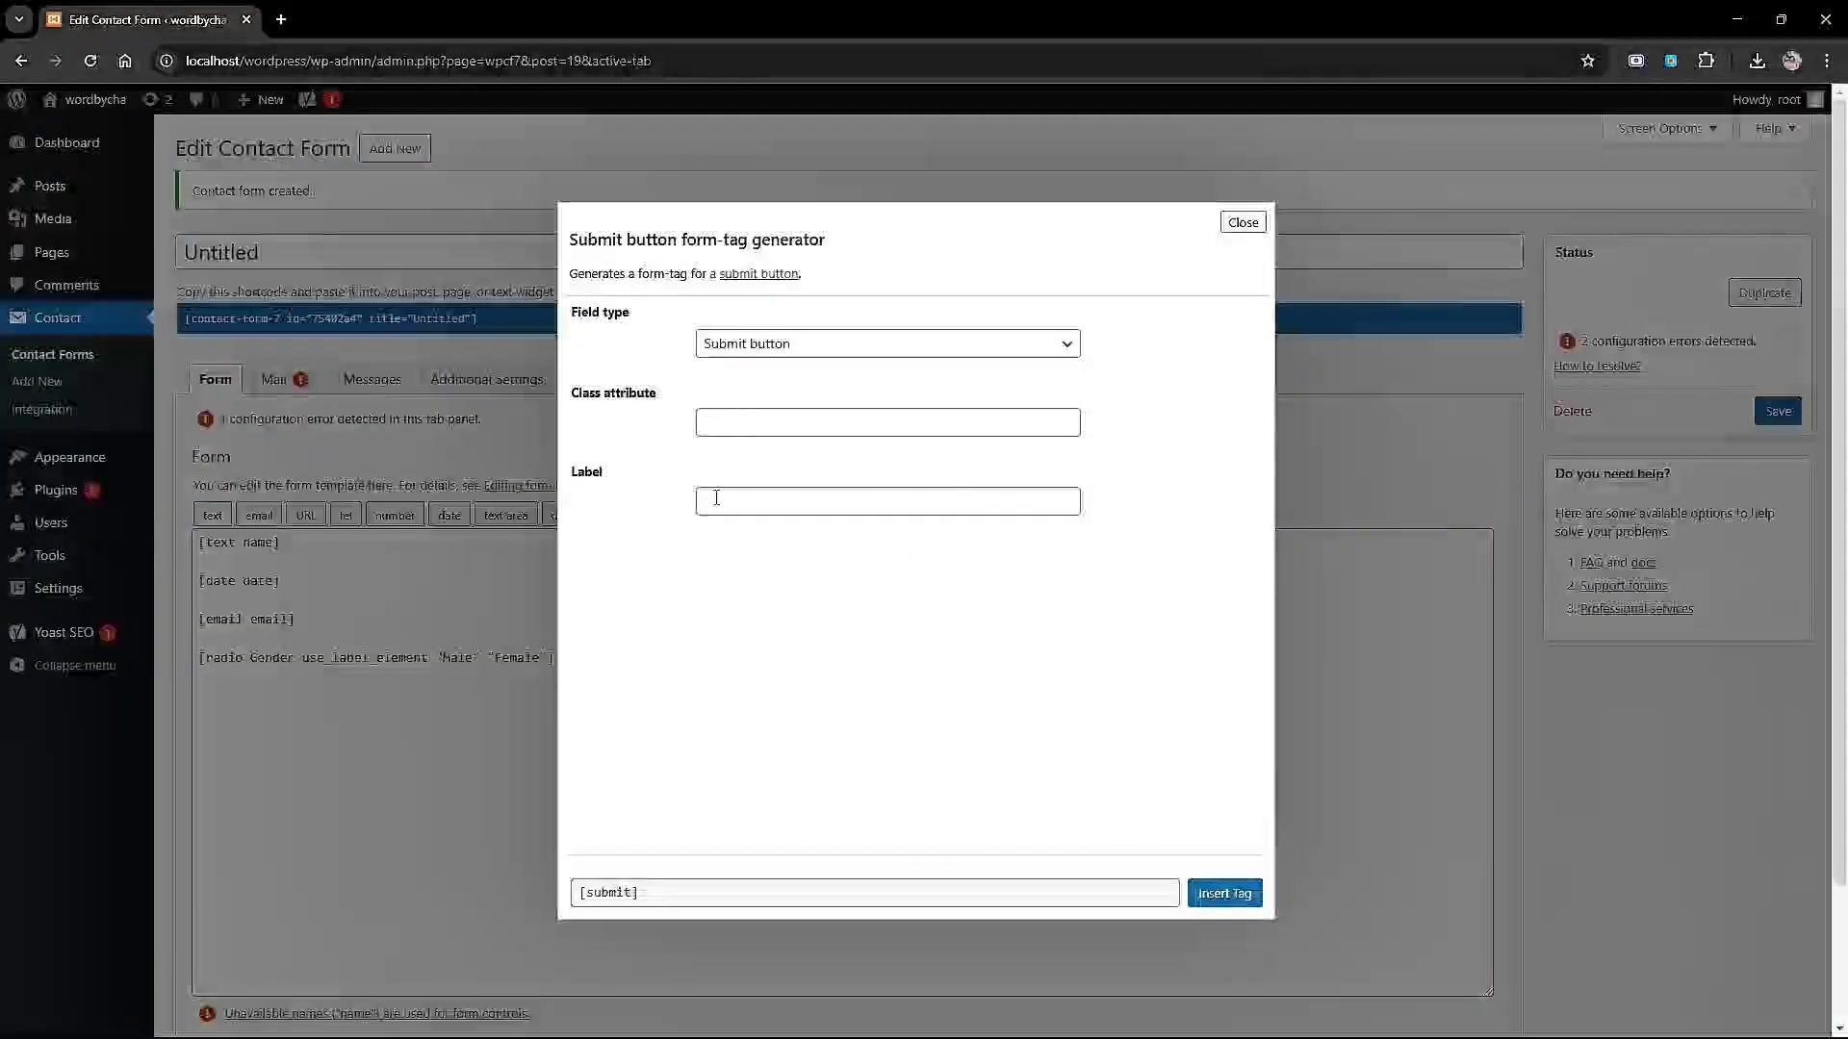
click(758, 499)
text(S)
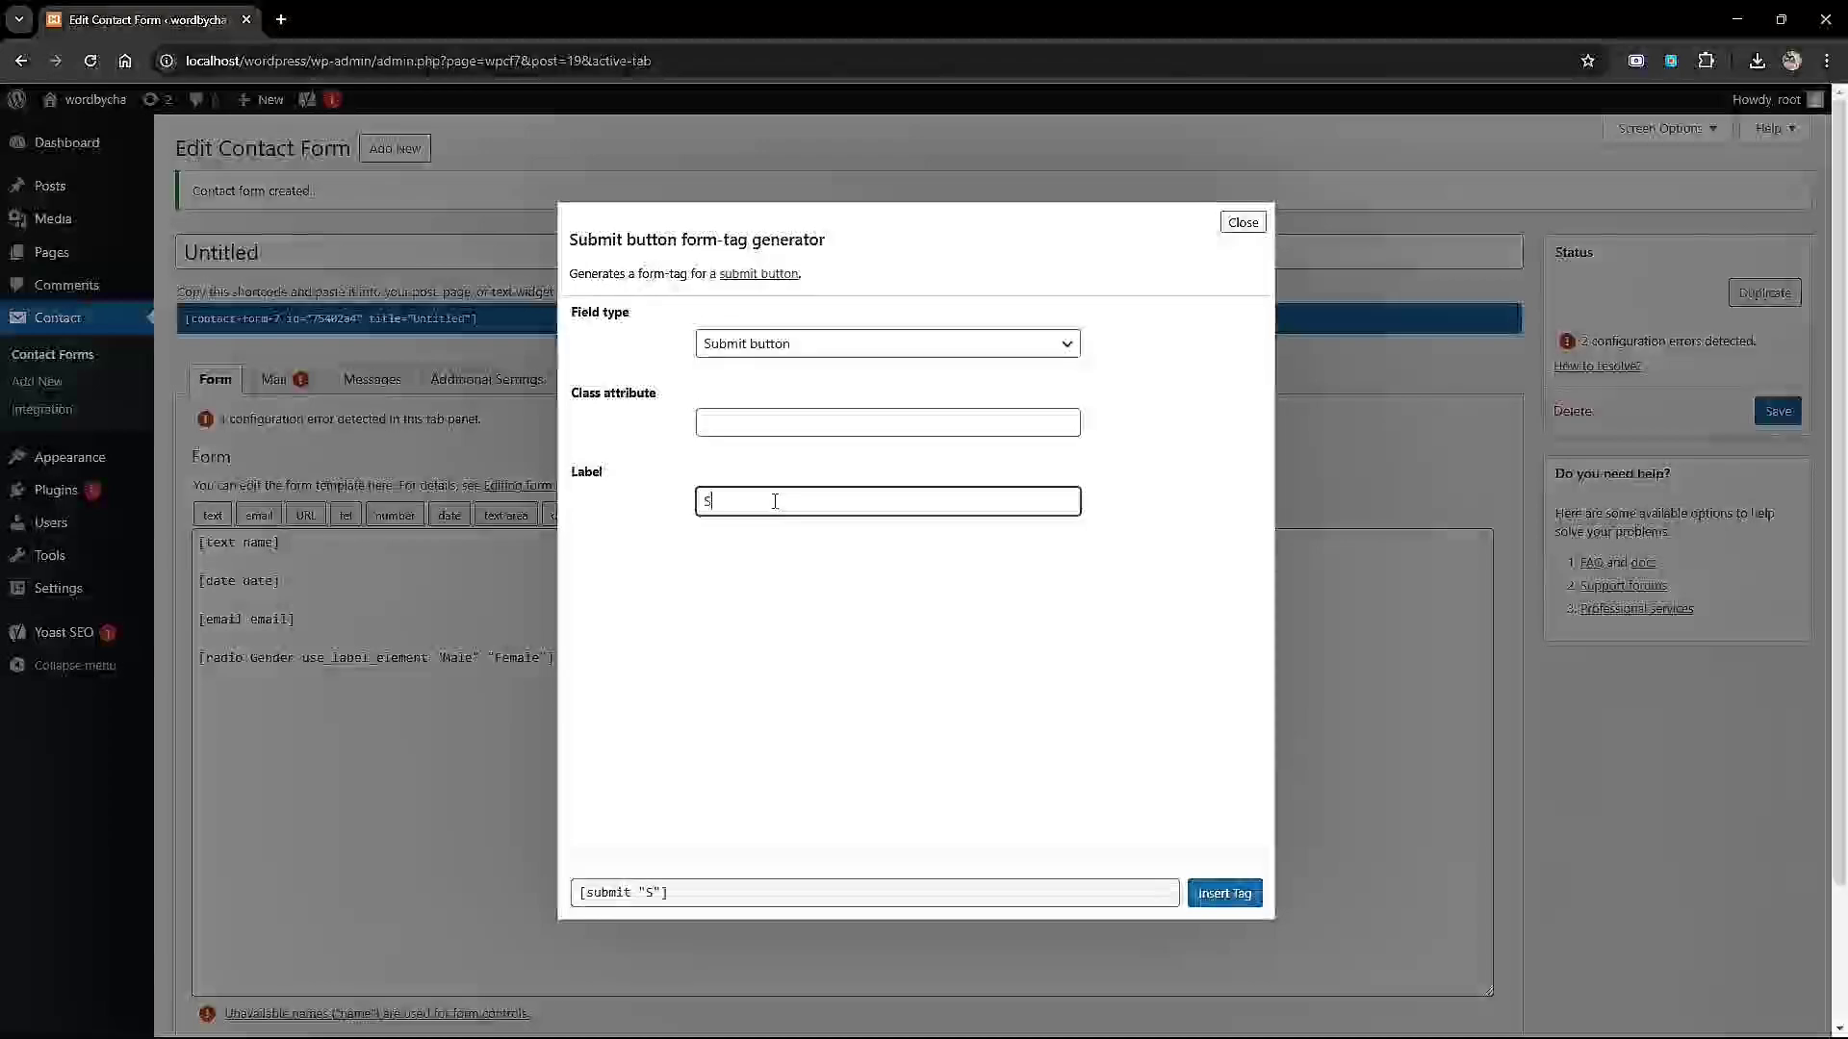
text(um)
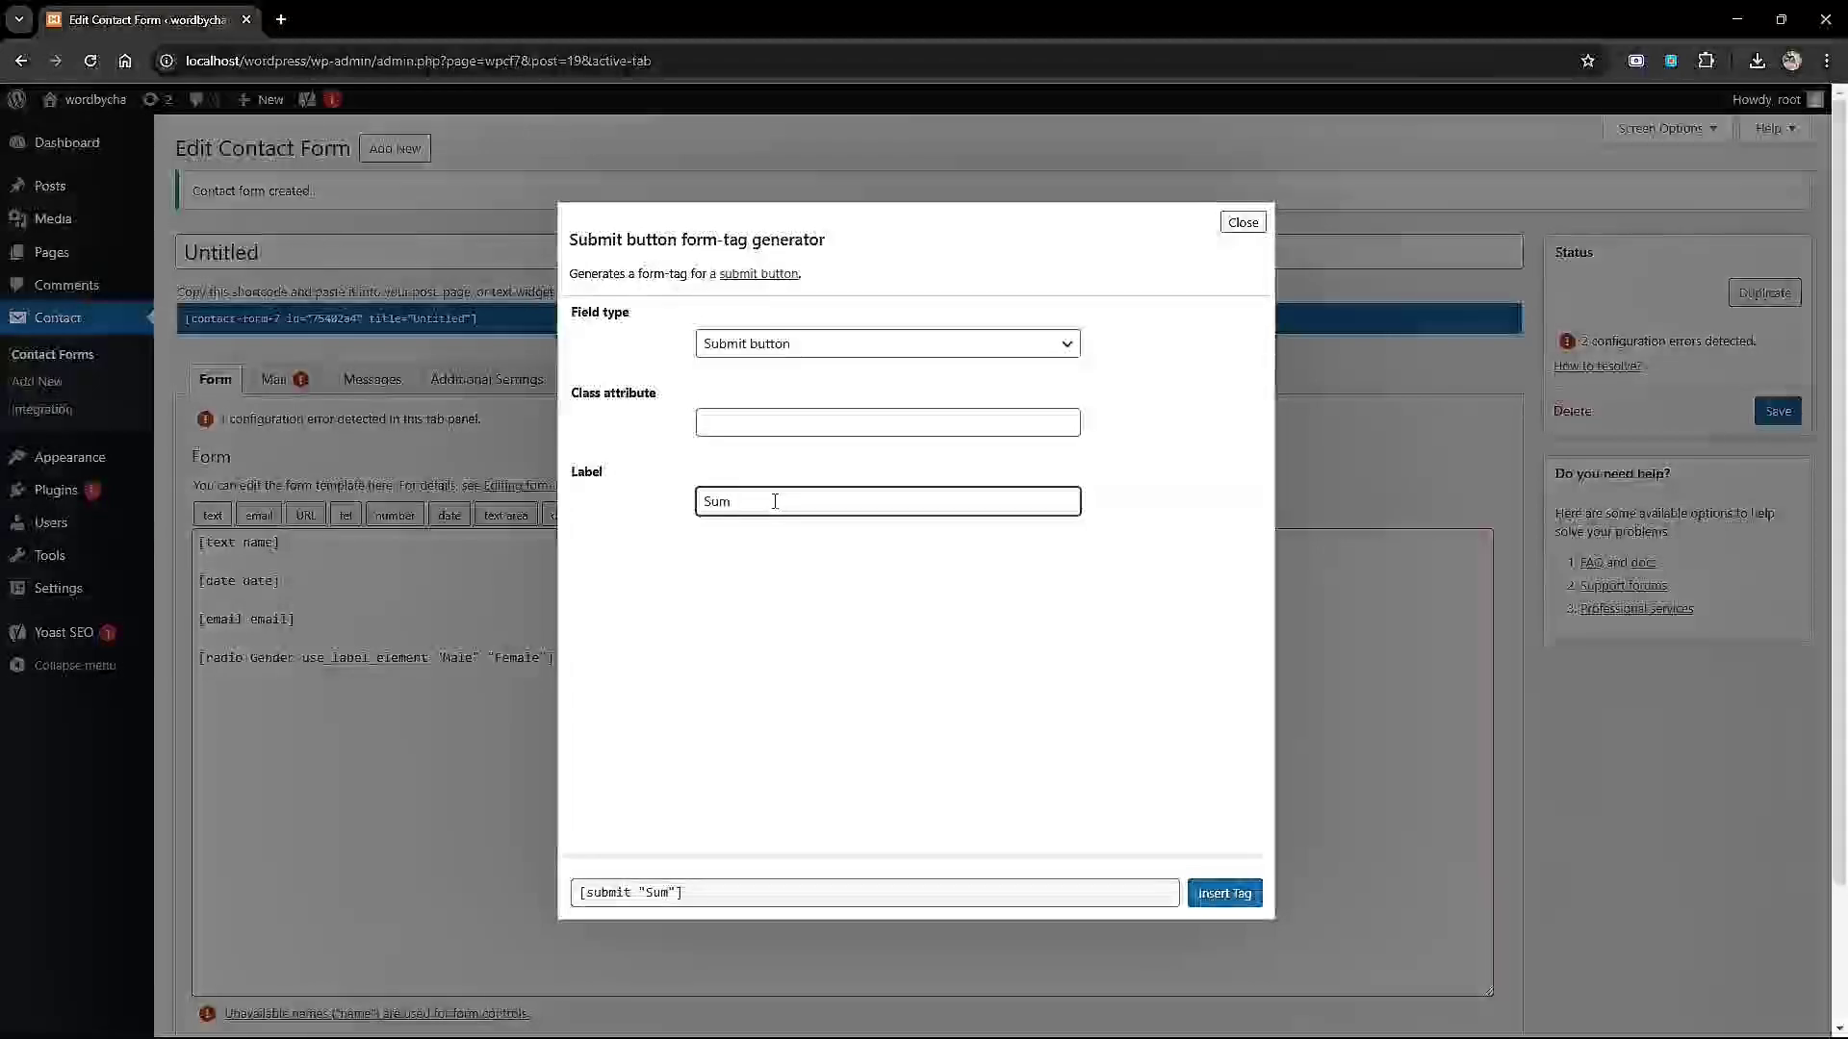
key(BackSpace)
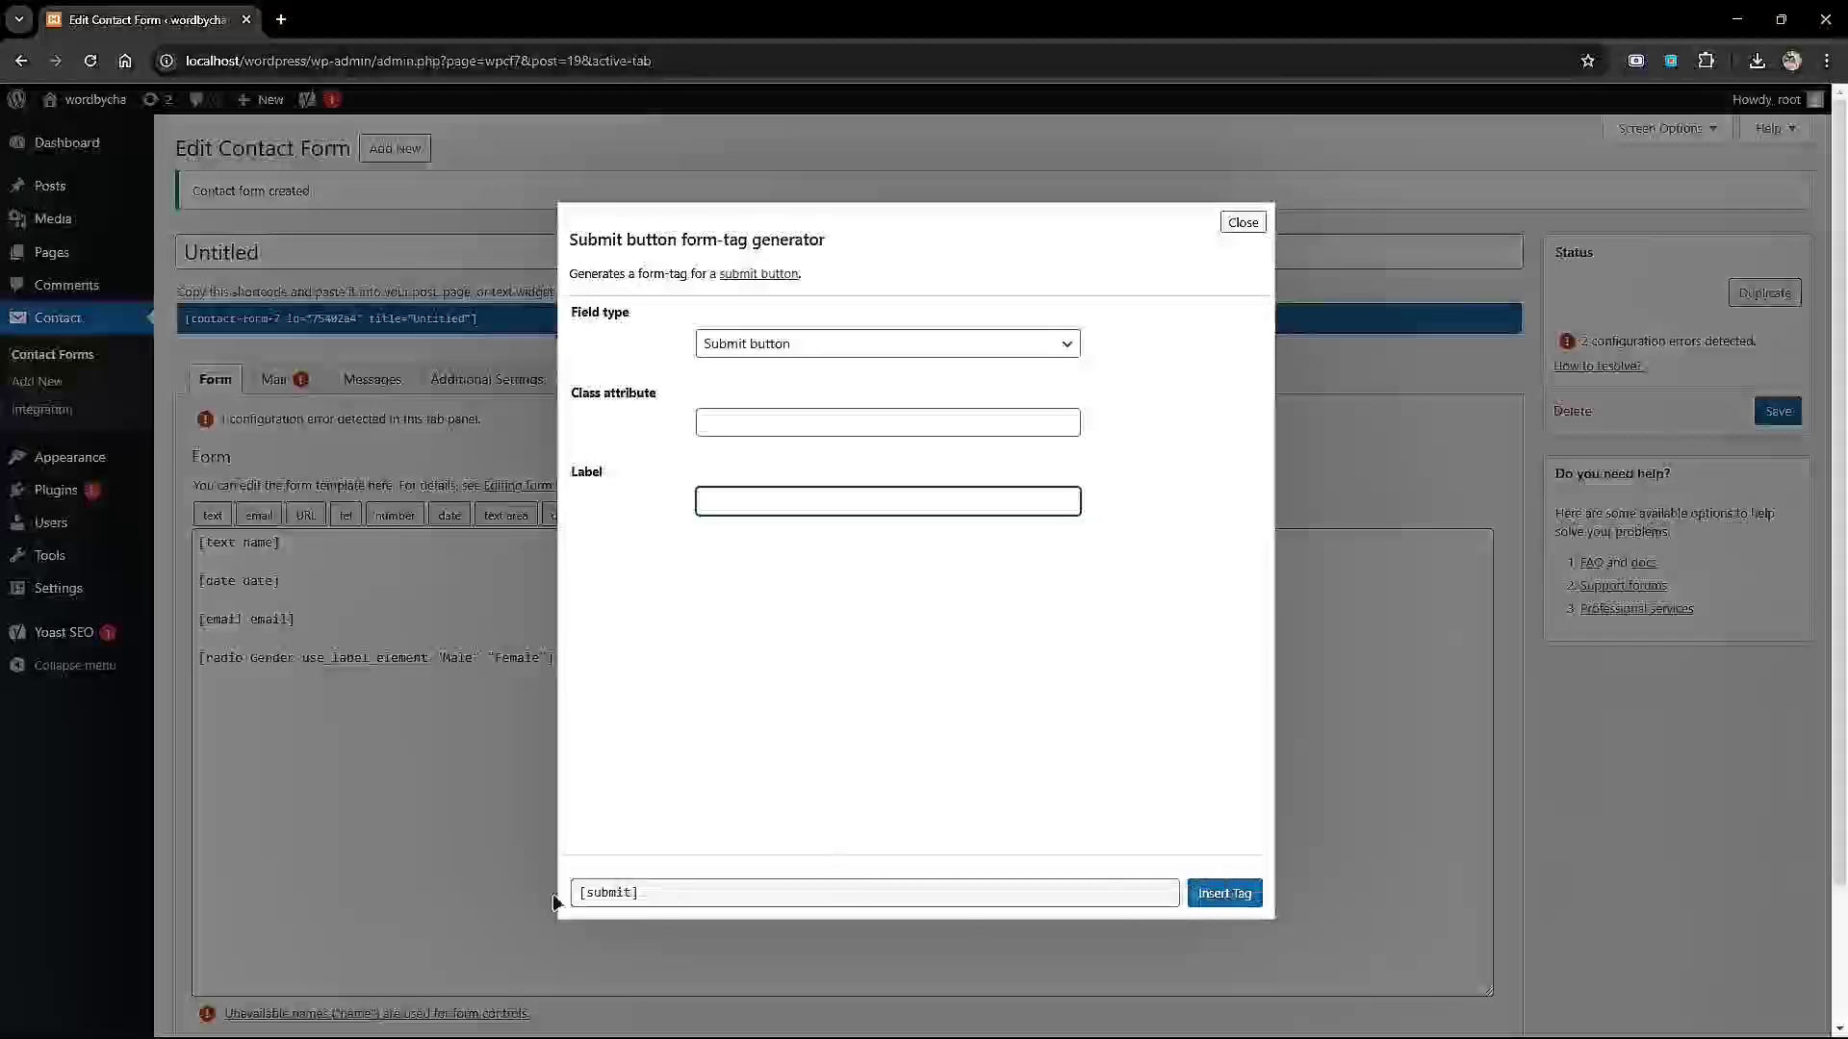
click(597, 892)
click(1224, 893)
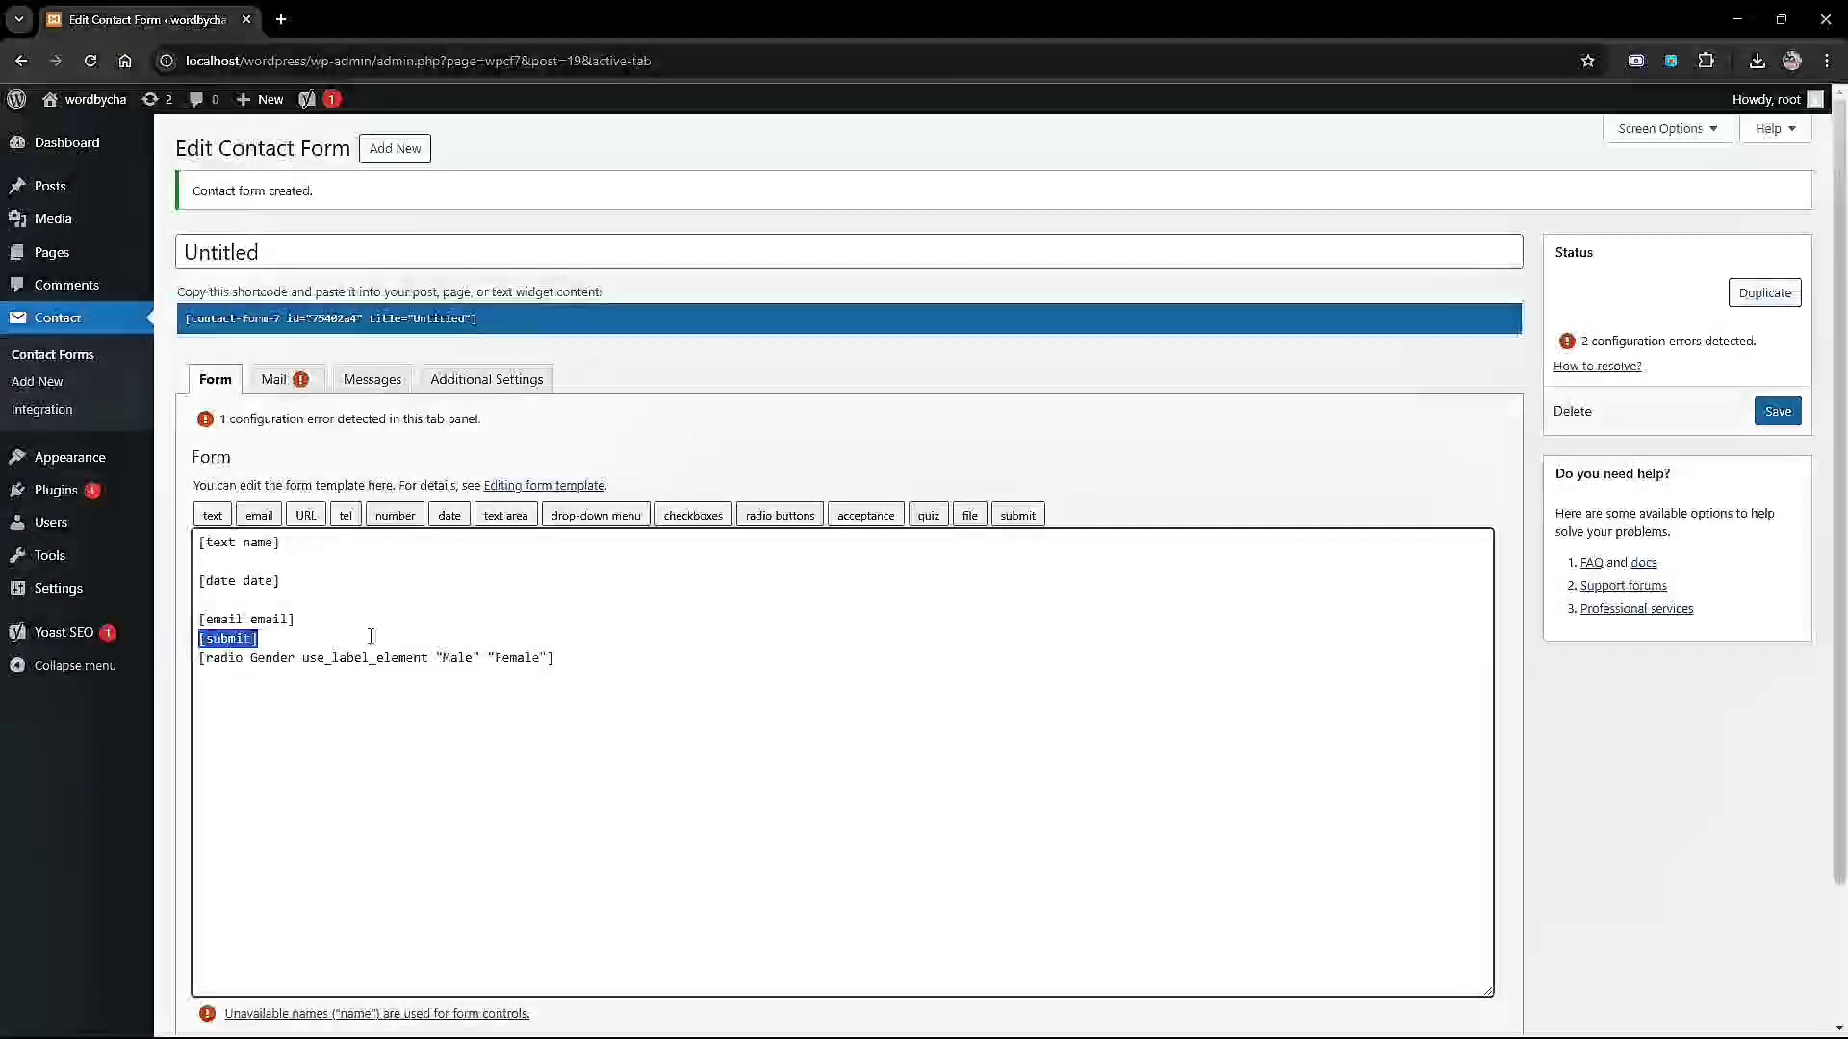
Insert an unlabelled submit button tag on a new line below the Gender radio tag and delete the submit tag above it.
drag(374, 638, 187, 646)
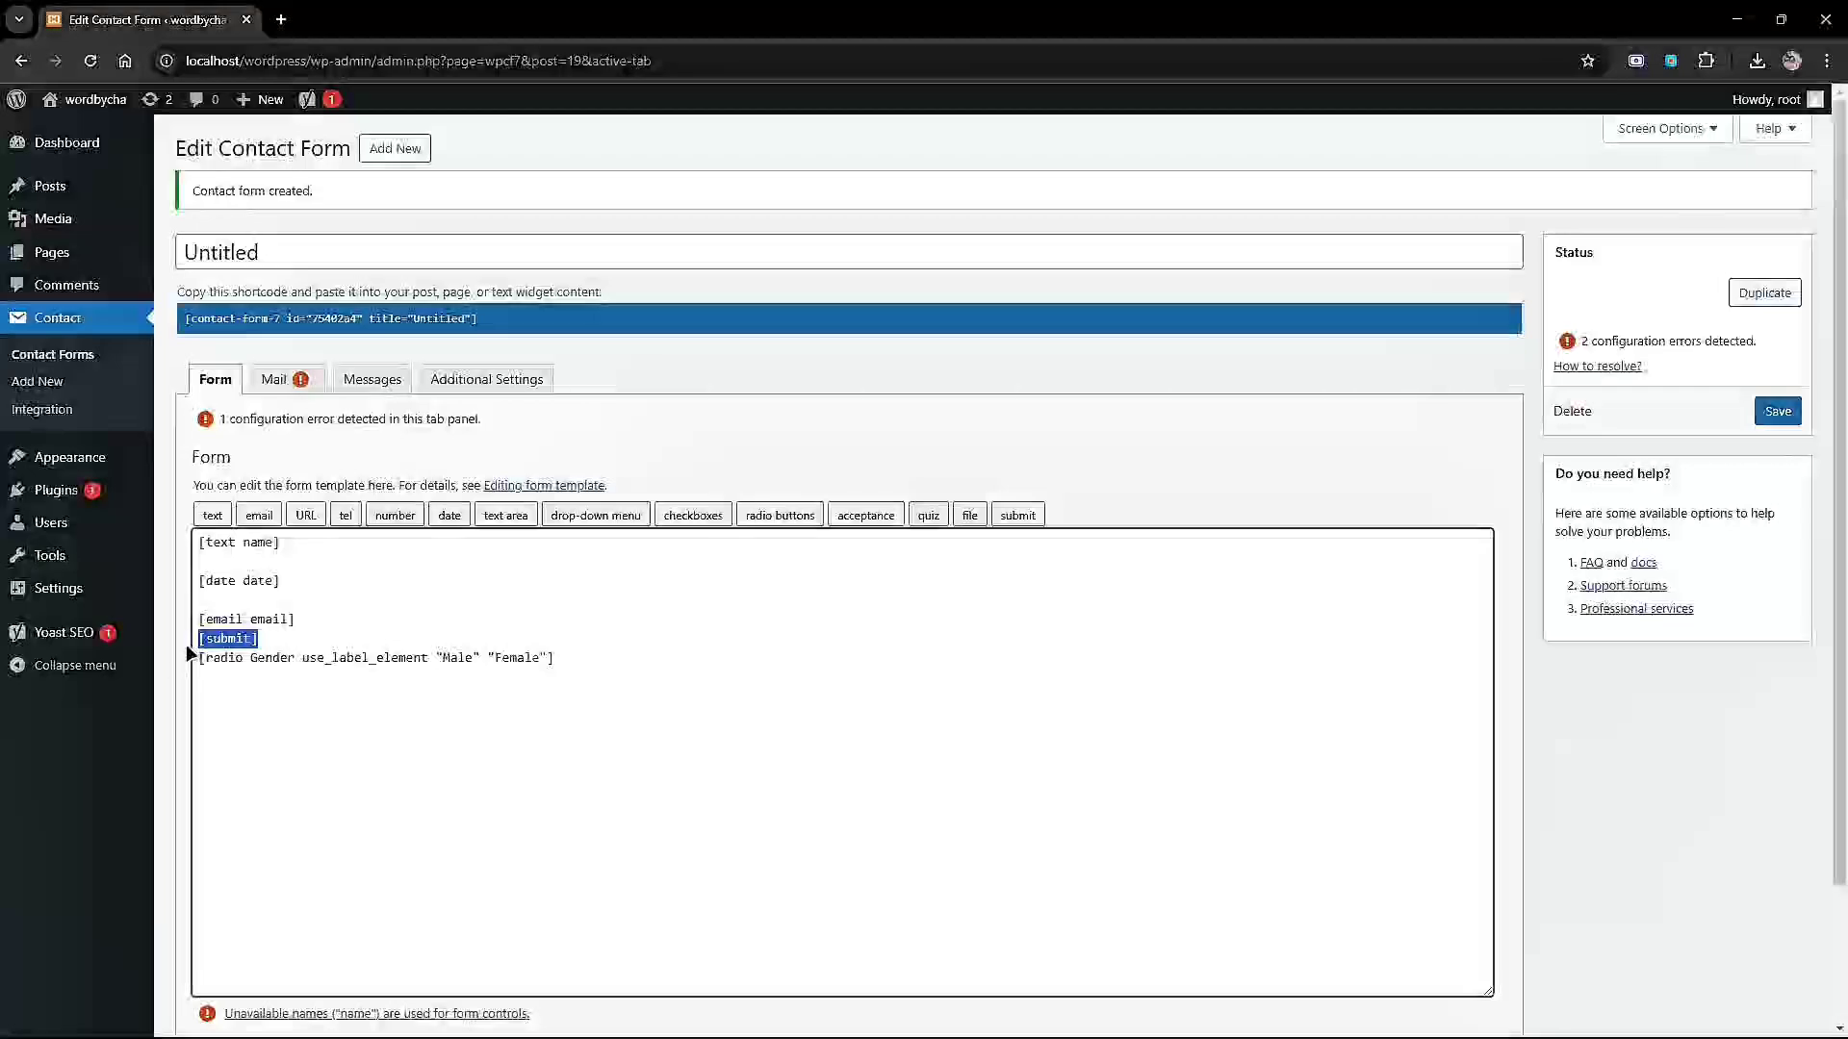
click(579, 660)
key(Return)
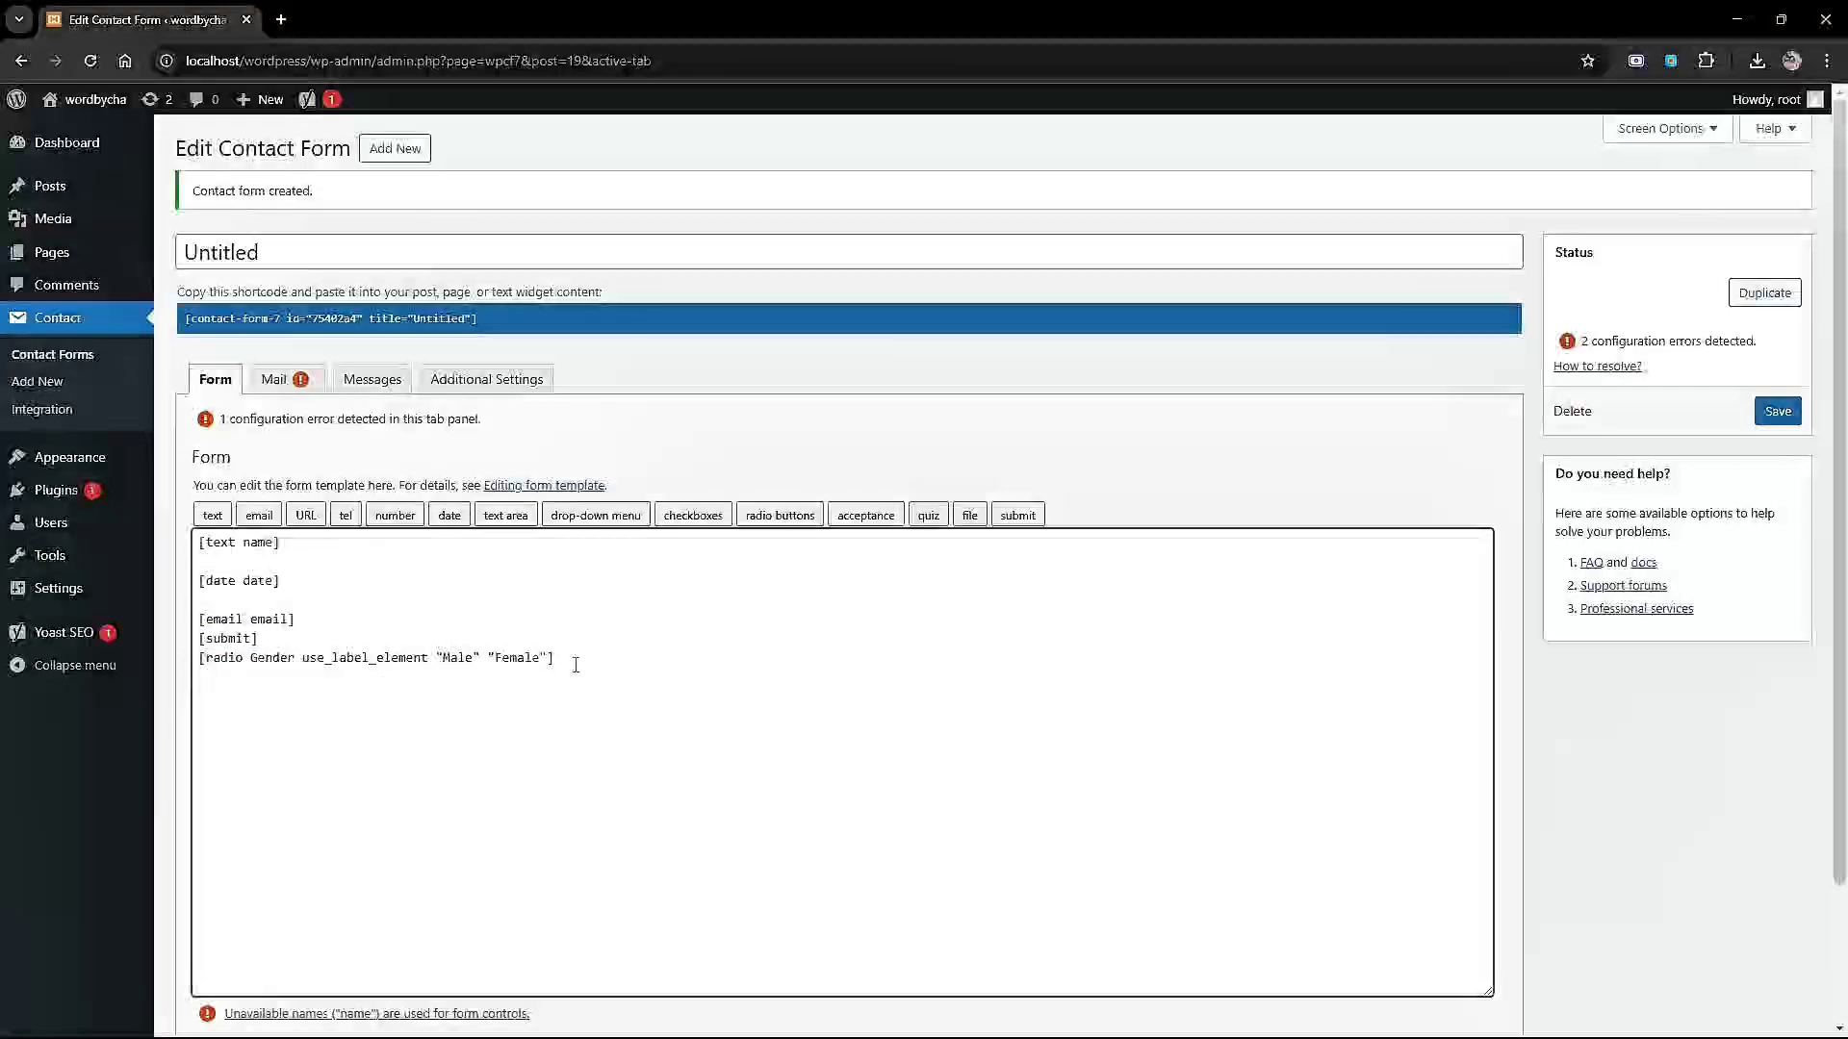
click(1017, 514)
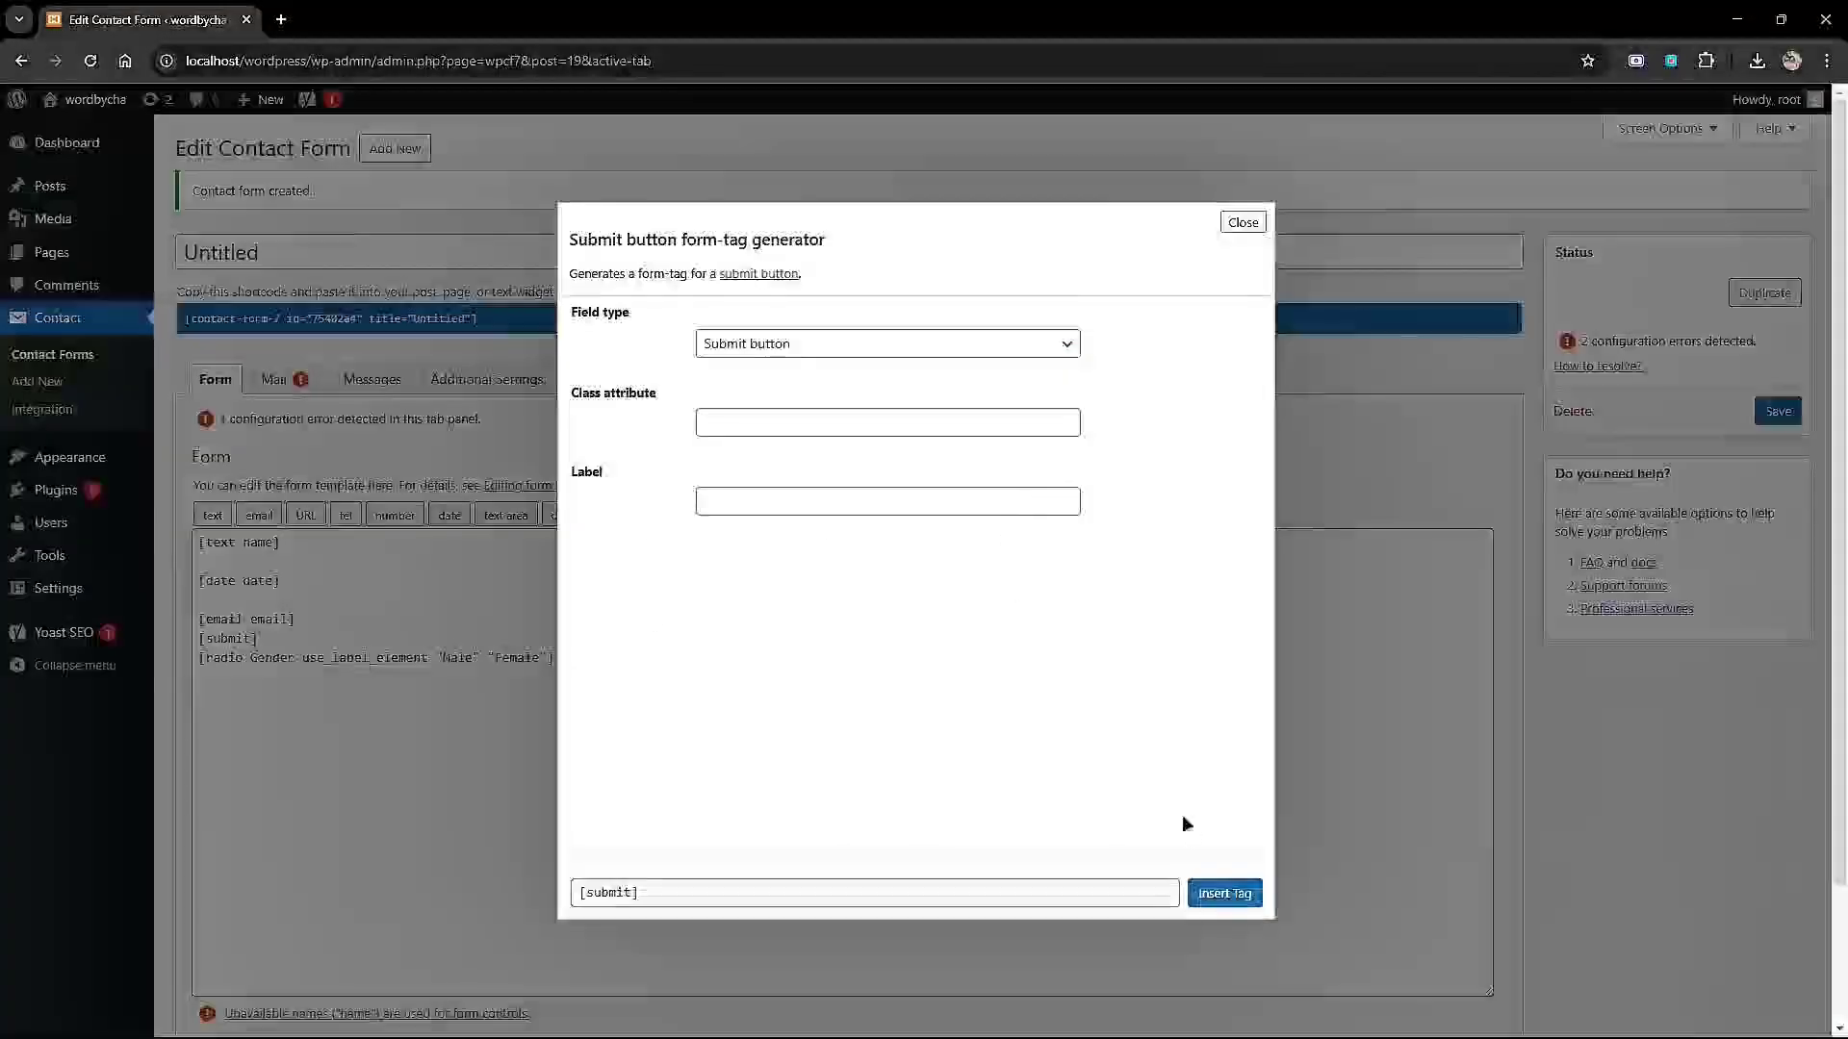
click(1232, 895)
drag(258, 640, 166, 649)
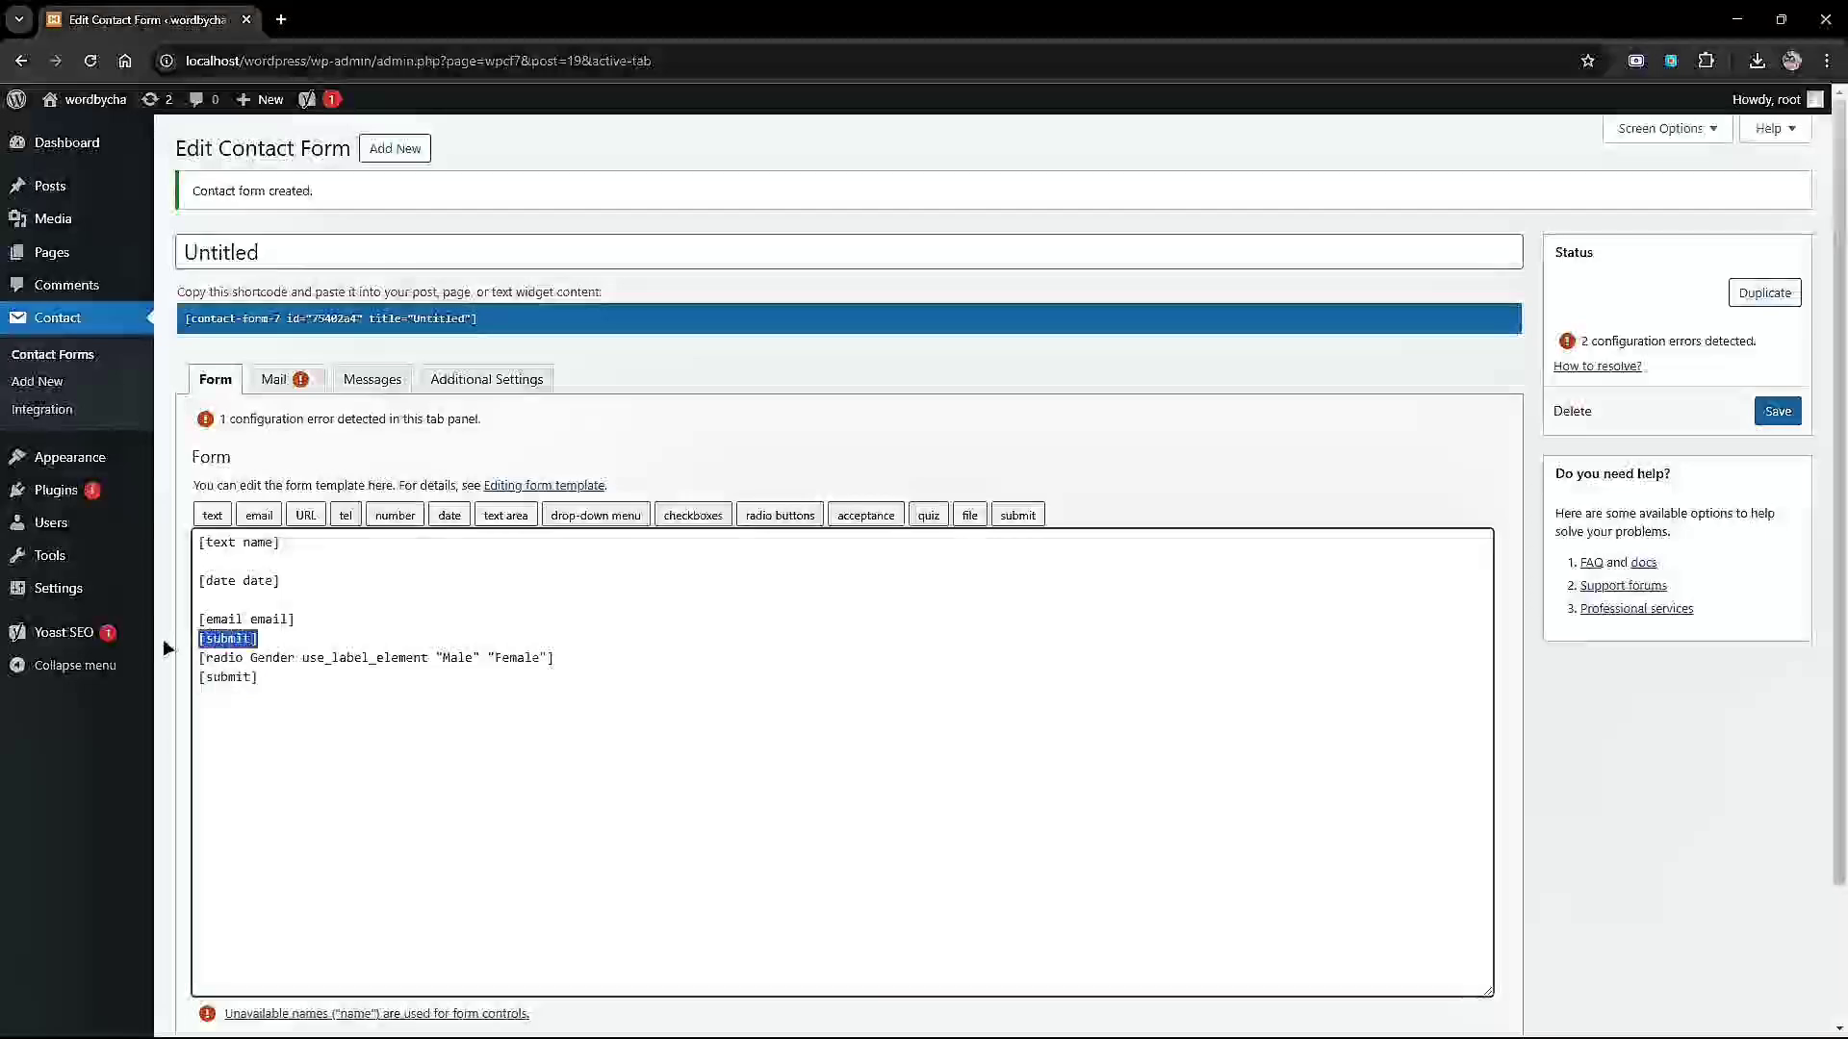
key(BackSpace)
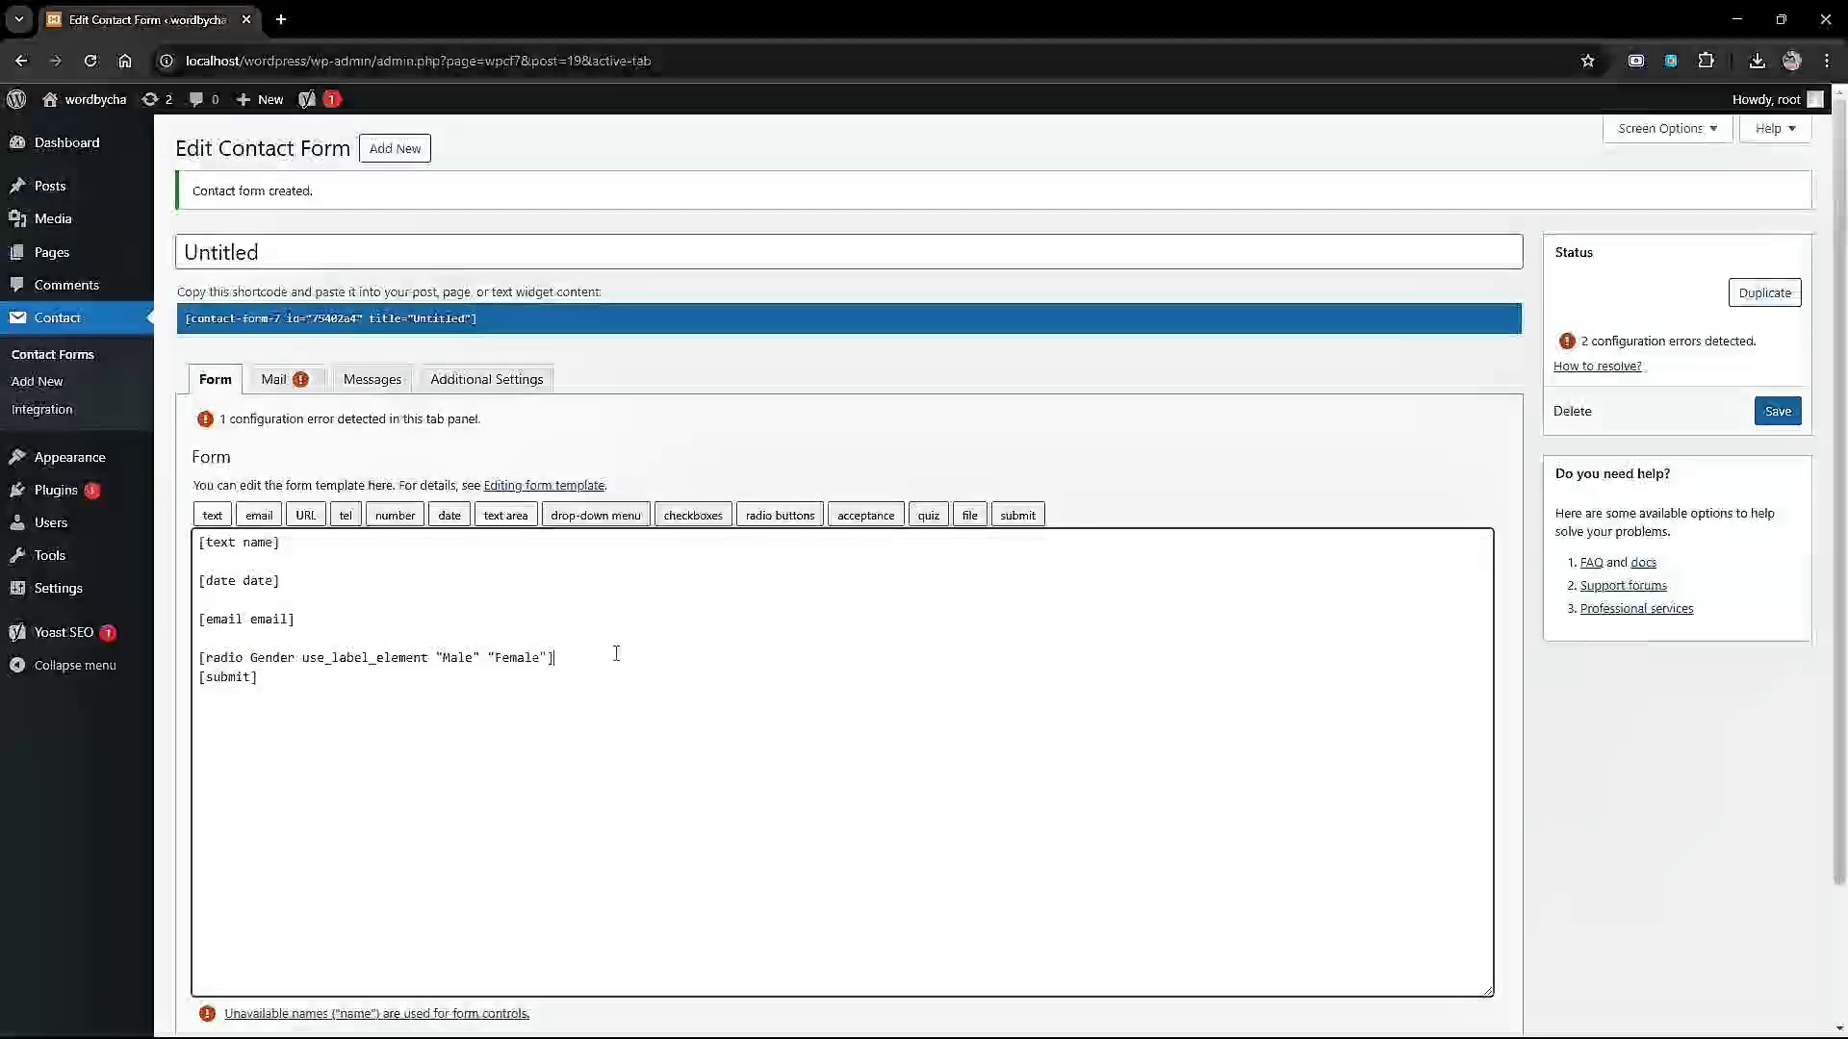
Add a blank line between the Gender radio tag and the submit tag, and save the contact form.
click(611, 655)
key(Return)
scroll(359, 850, down, 3)
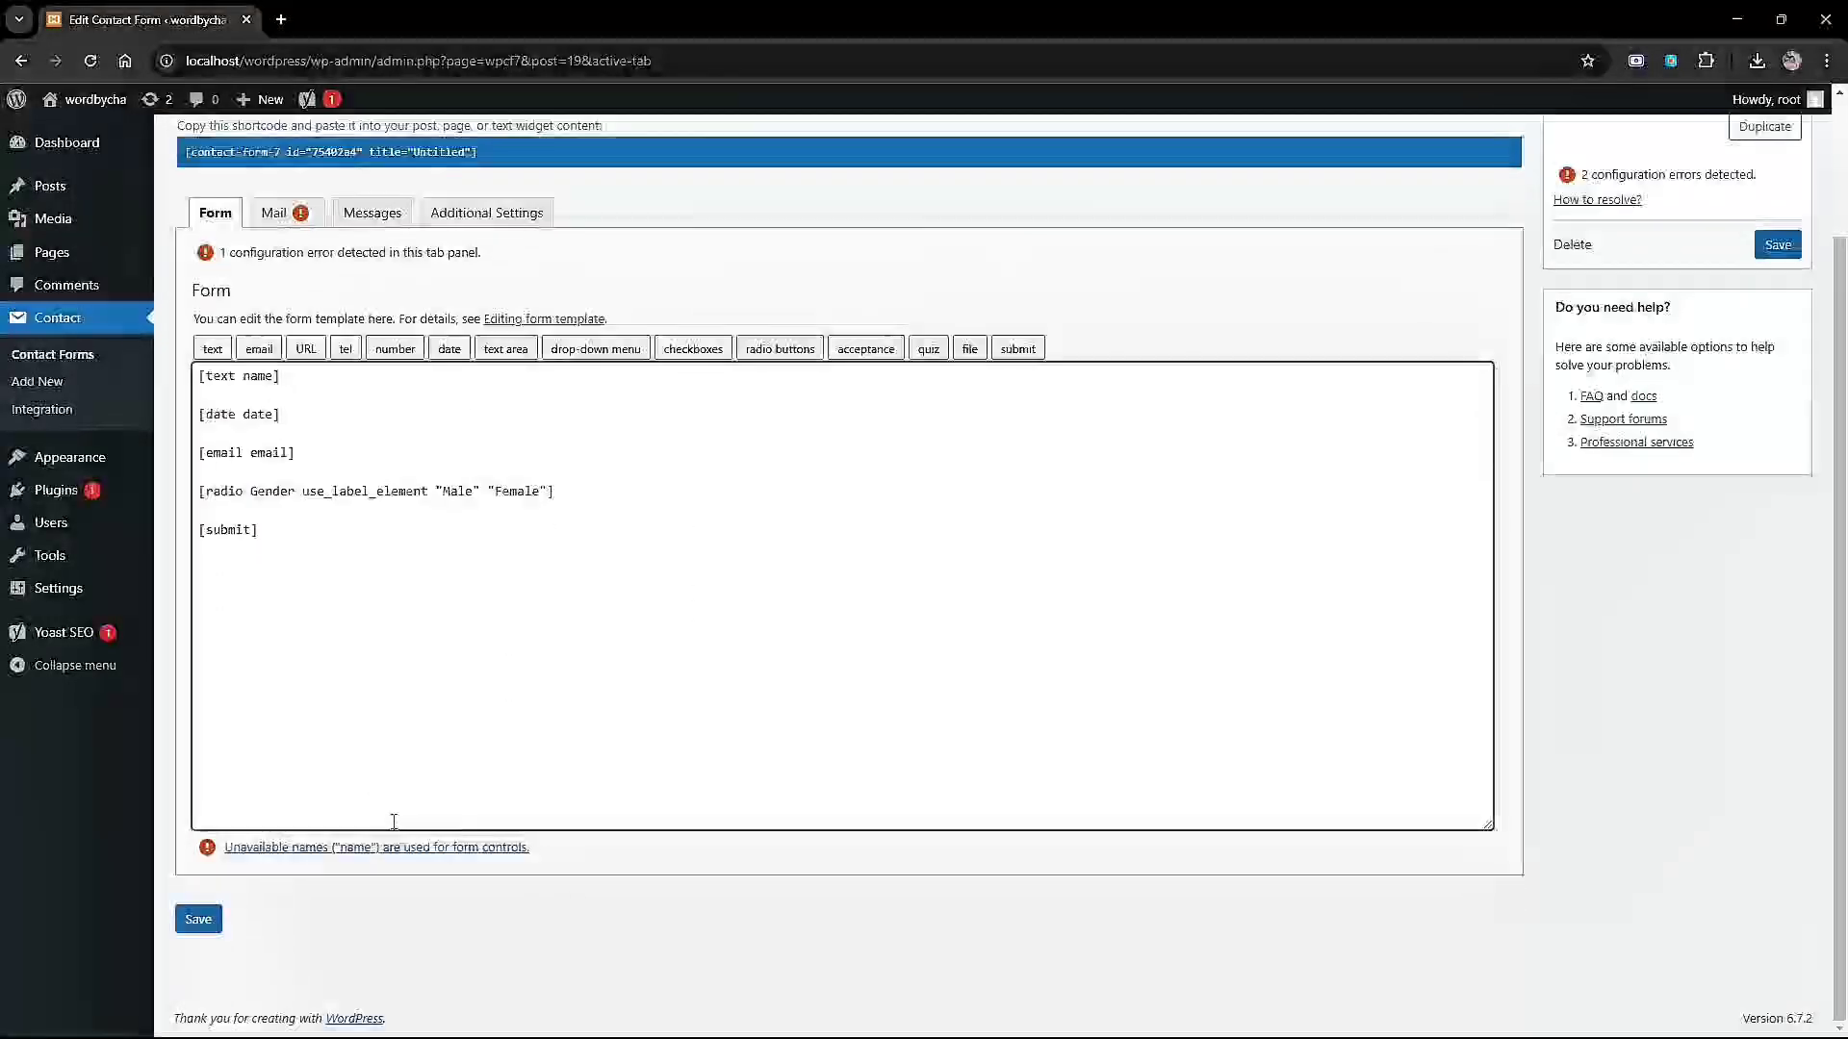
click(198, 920)
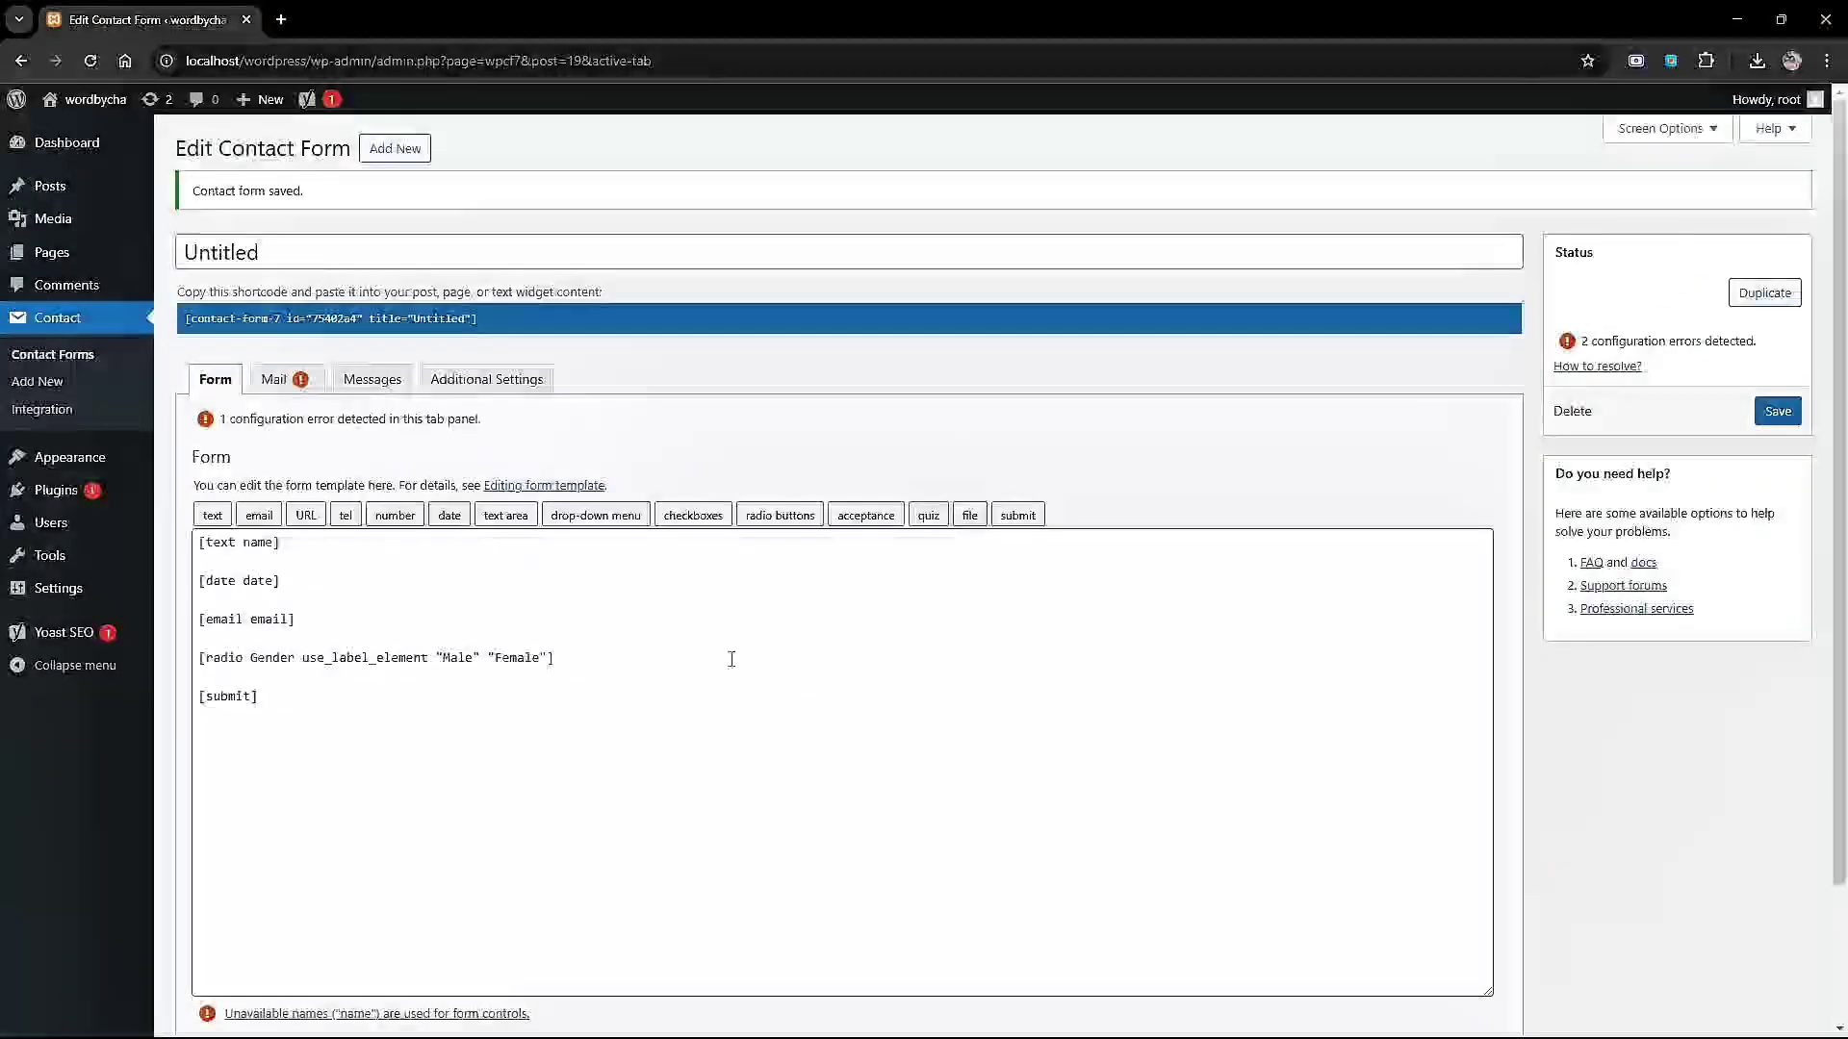
drag(208, 191, 358, 197)
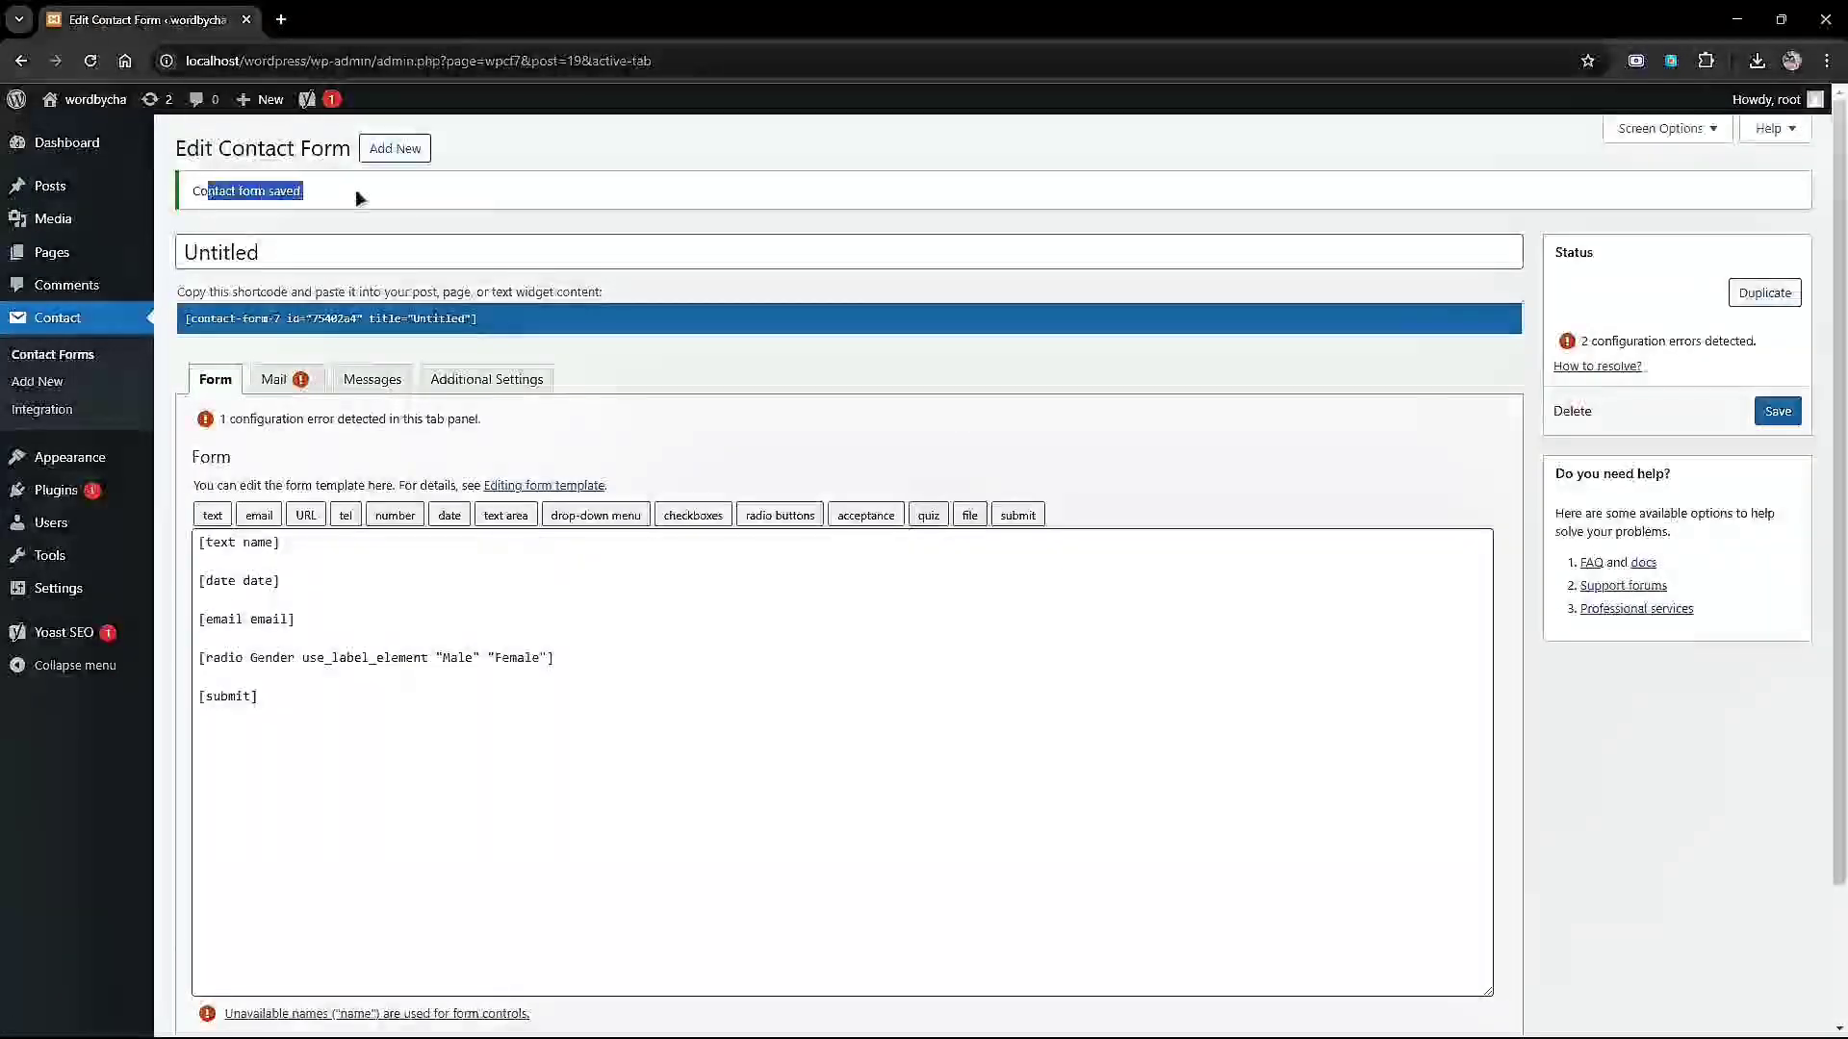
click(356, 198)
Change the contact form's title to "Sample Contact Form" and save it.
drag(294, 258, 150, 262)
mouse_move(143, 258)
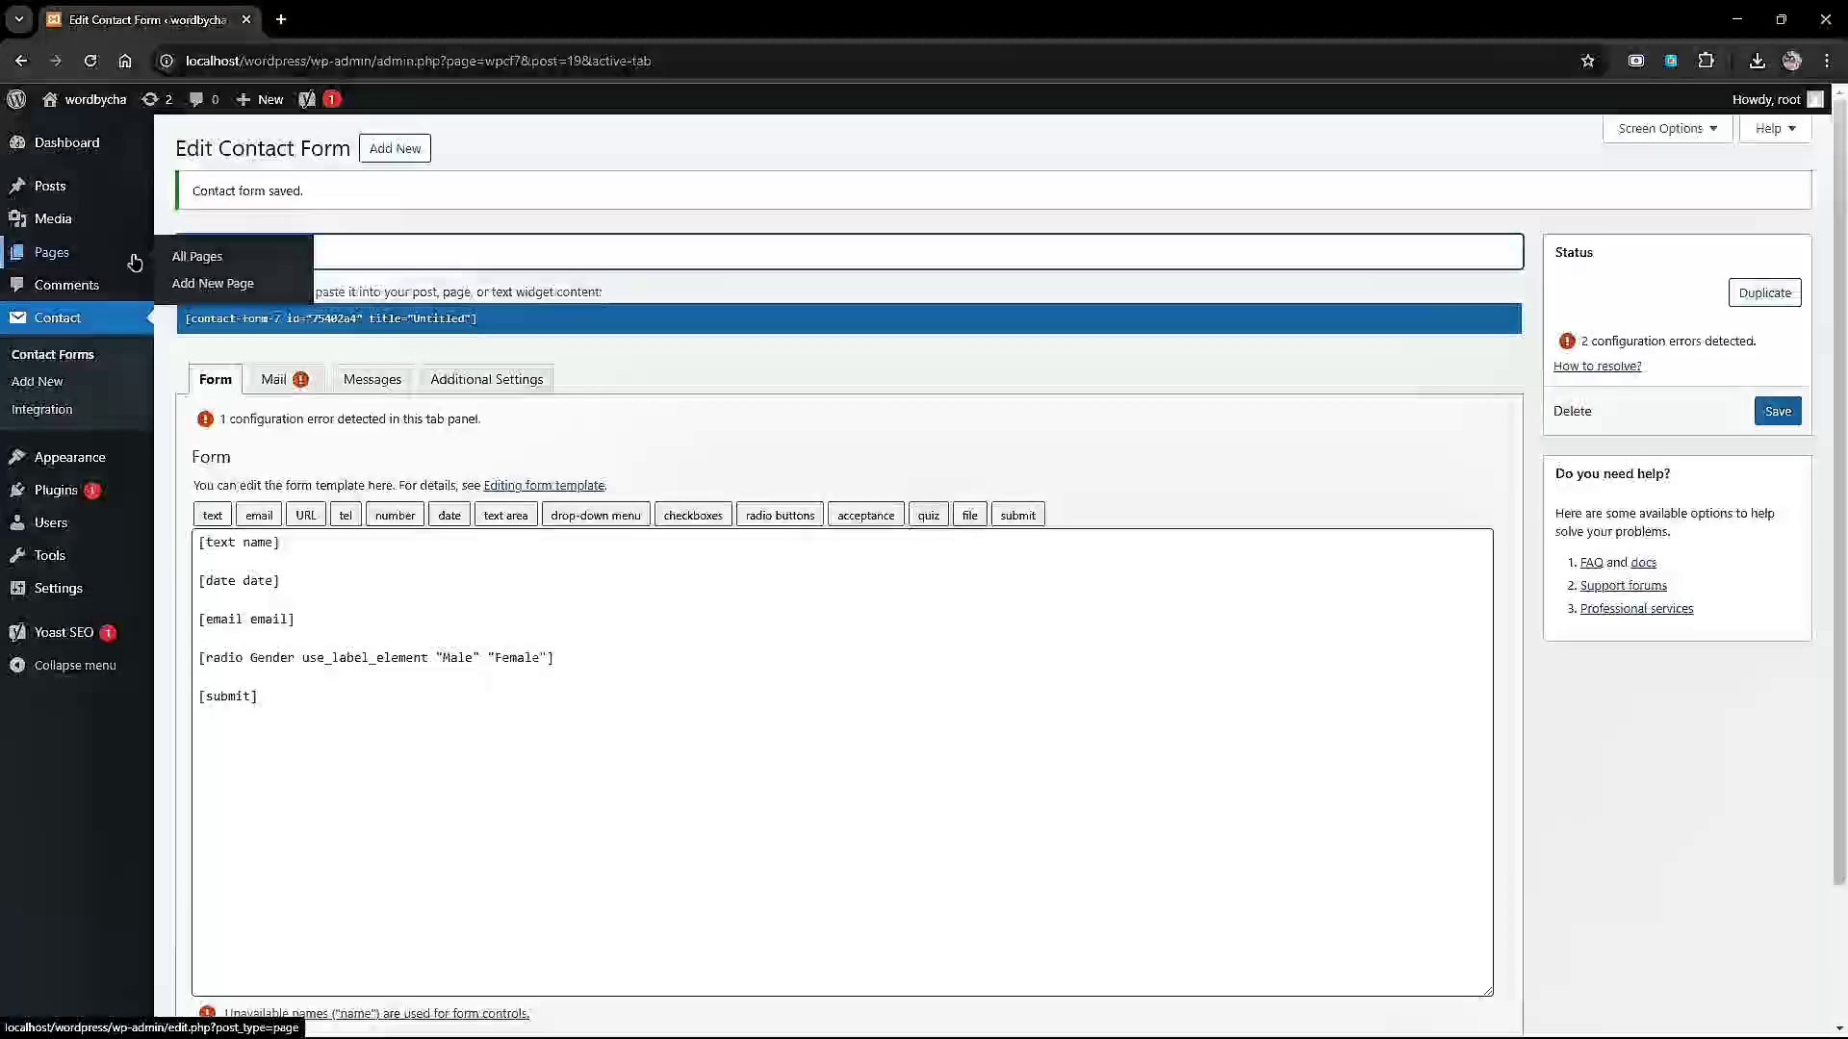
key(BackSpace)
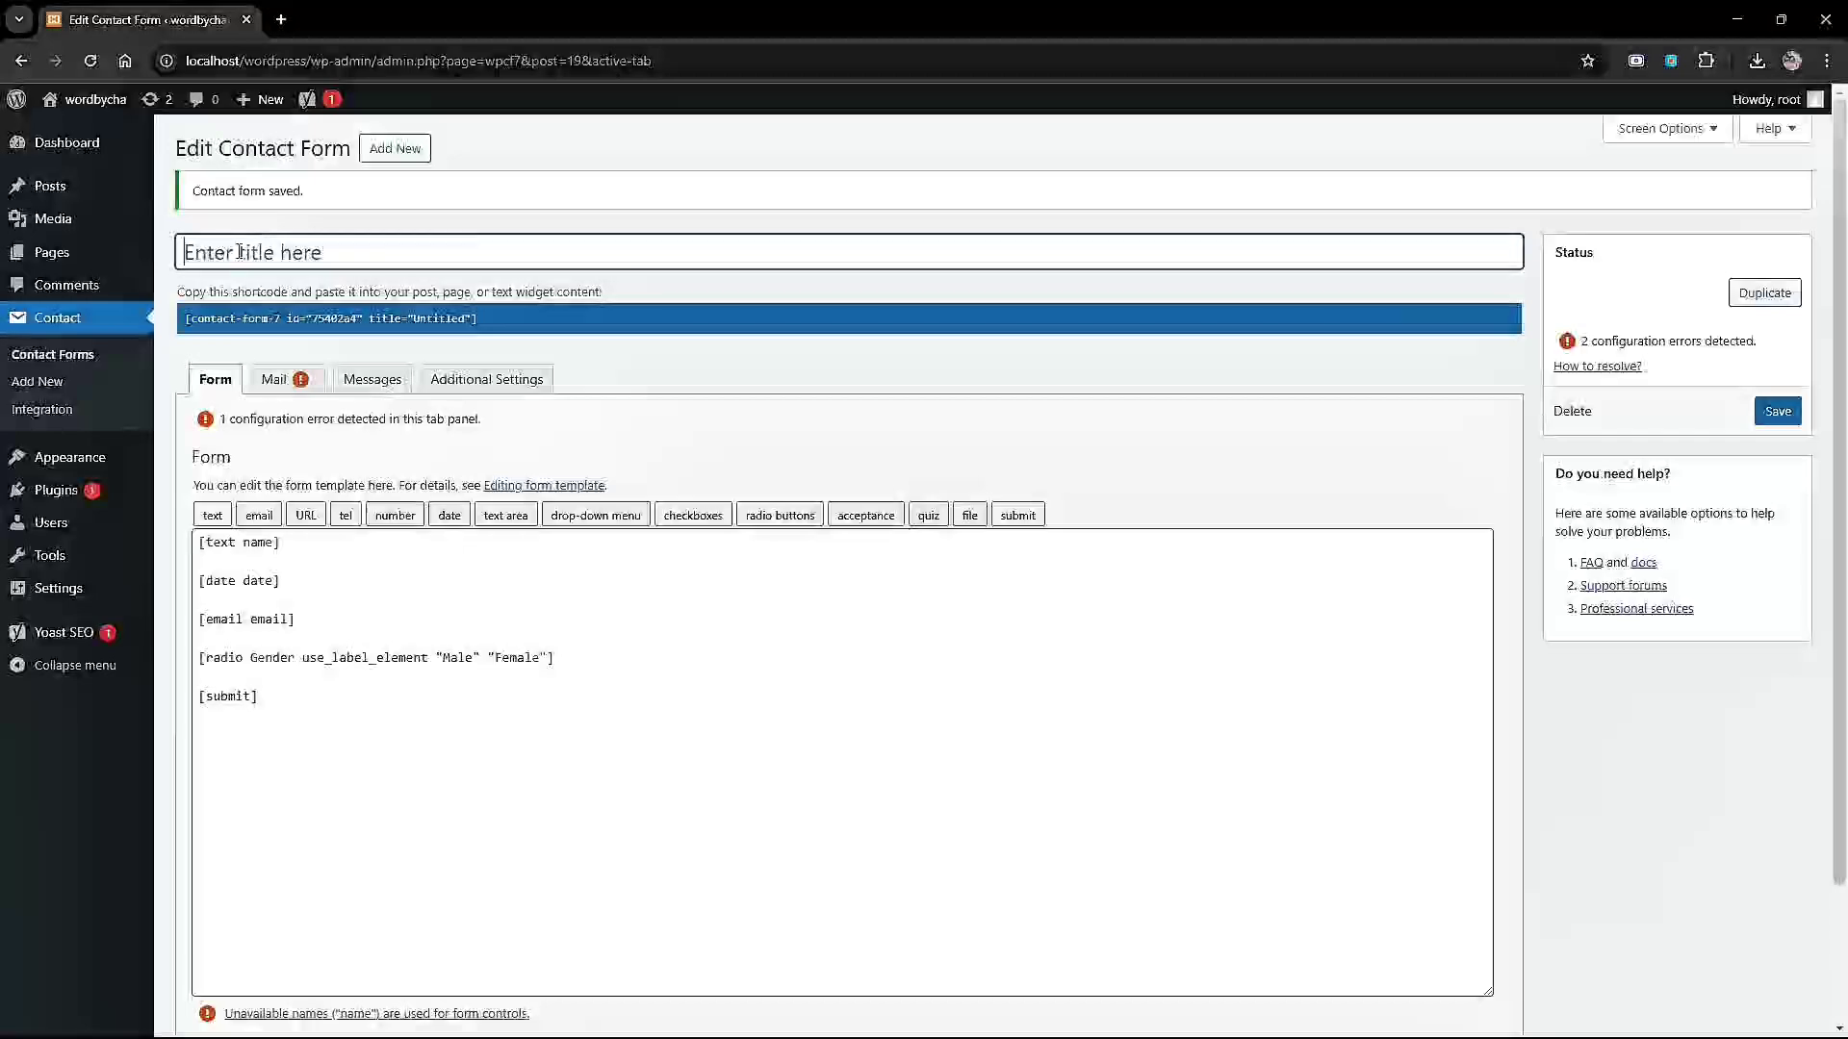
text(Sampl)
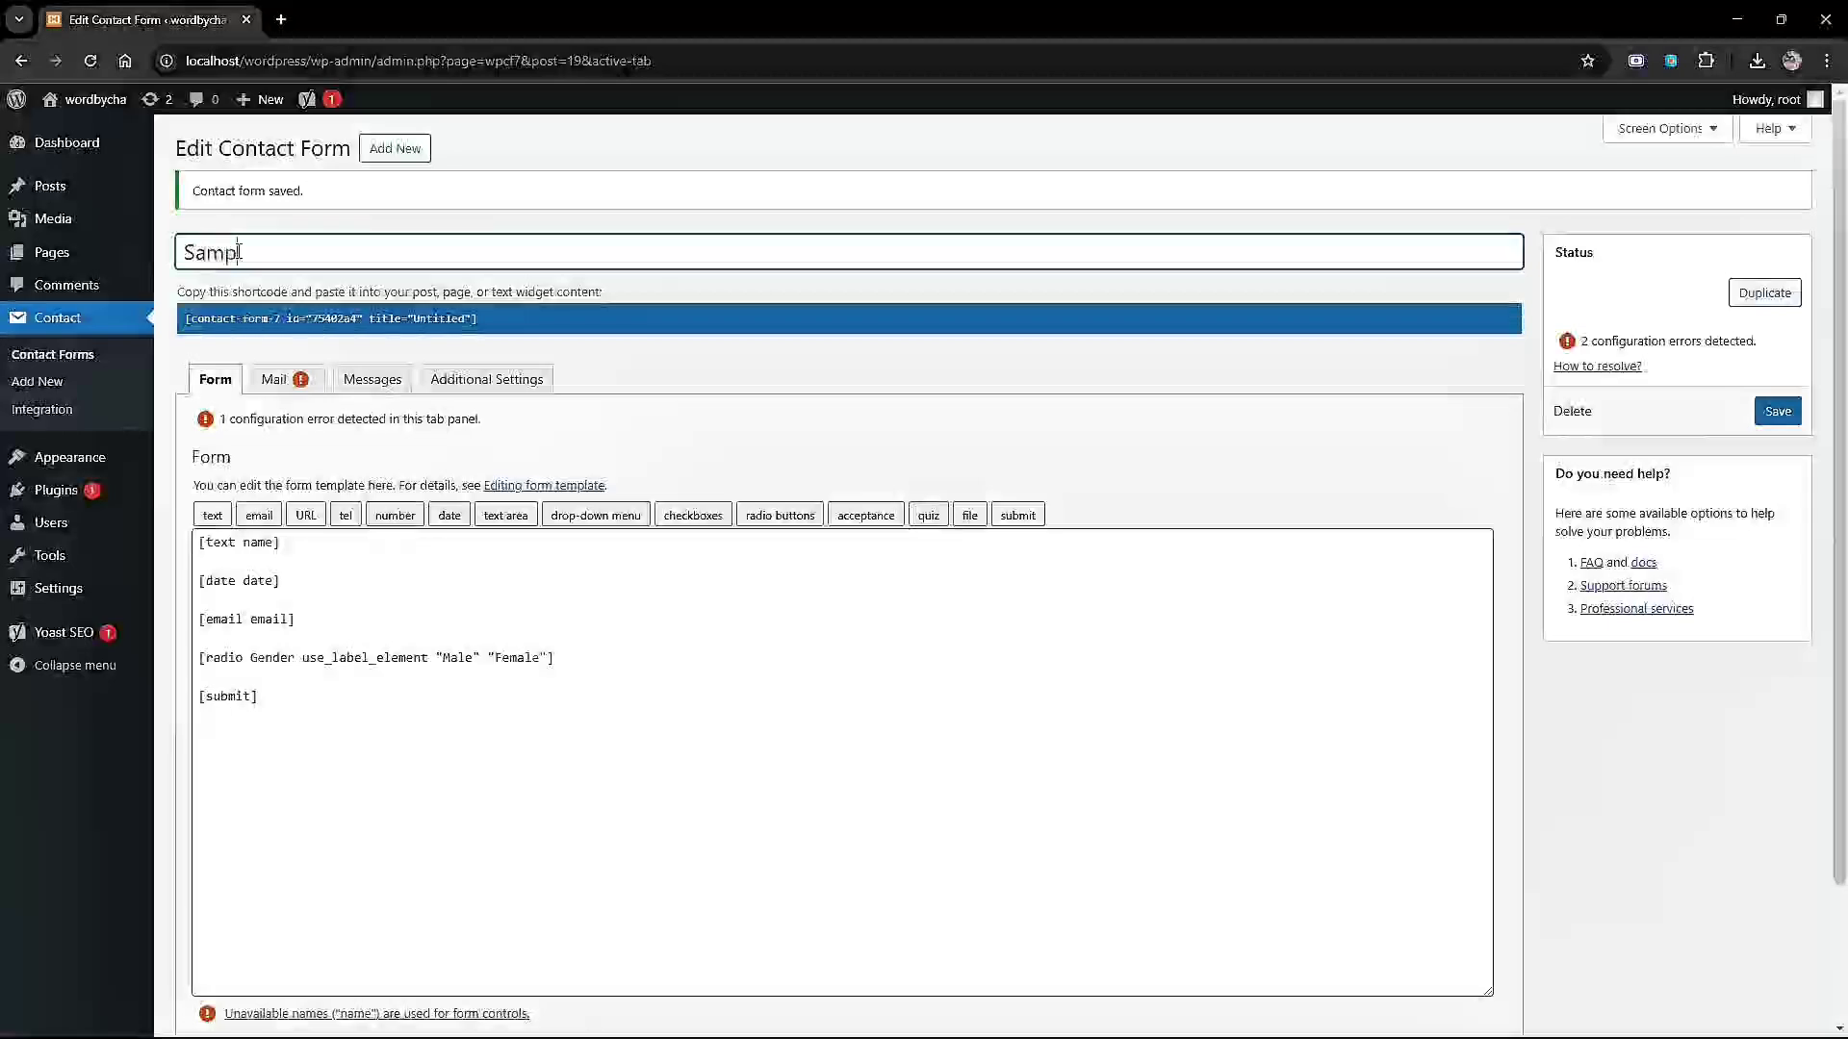
text(e Conta)
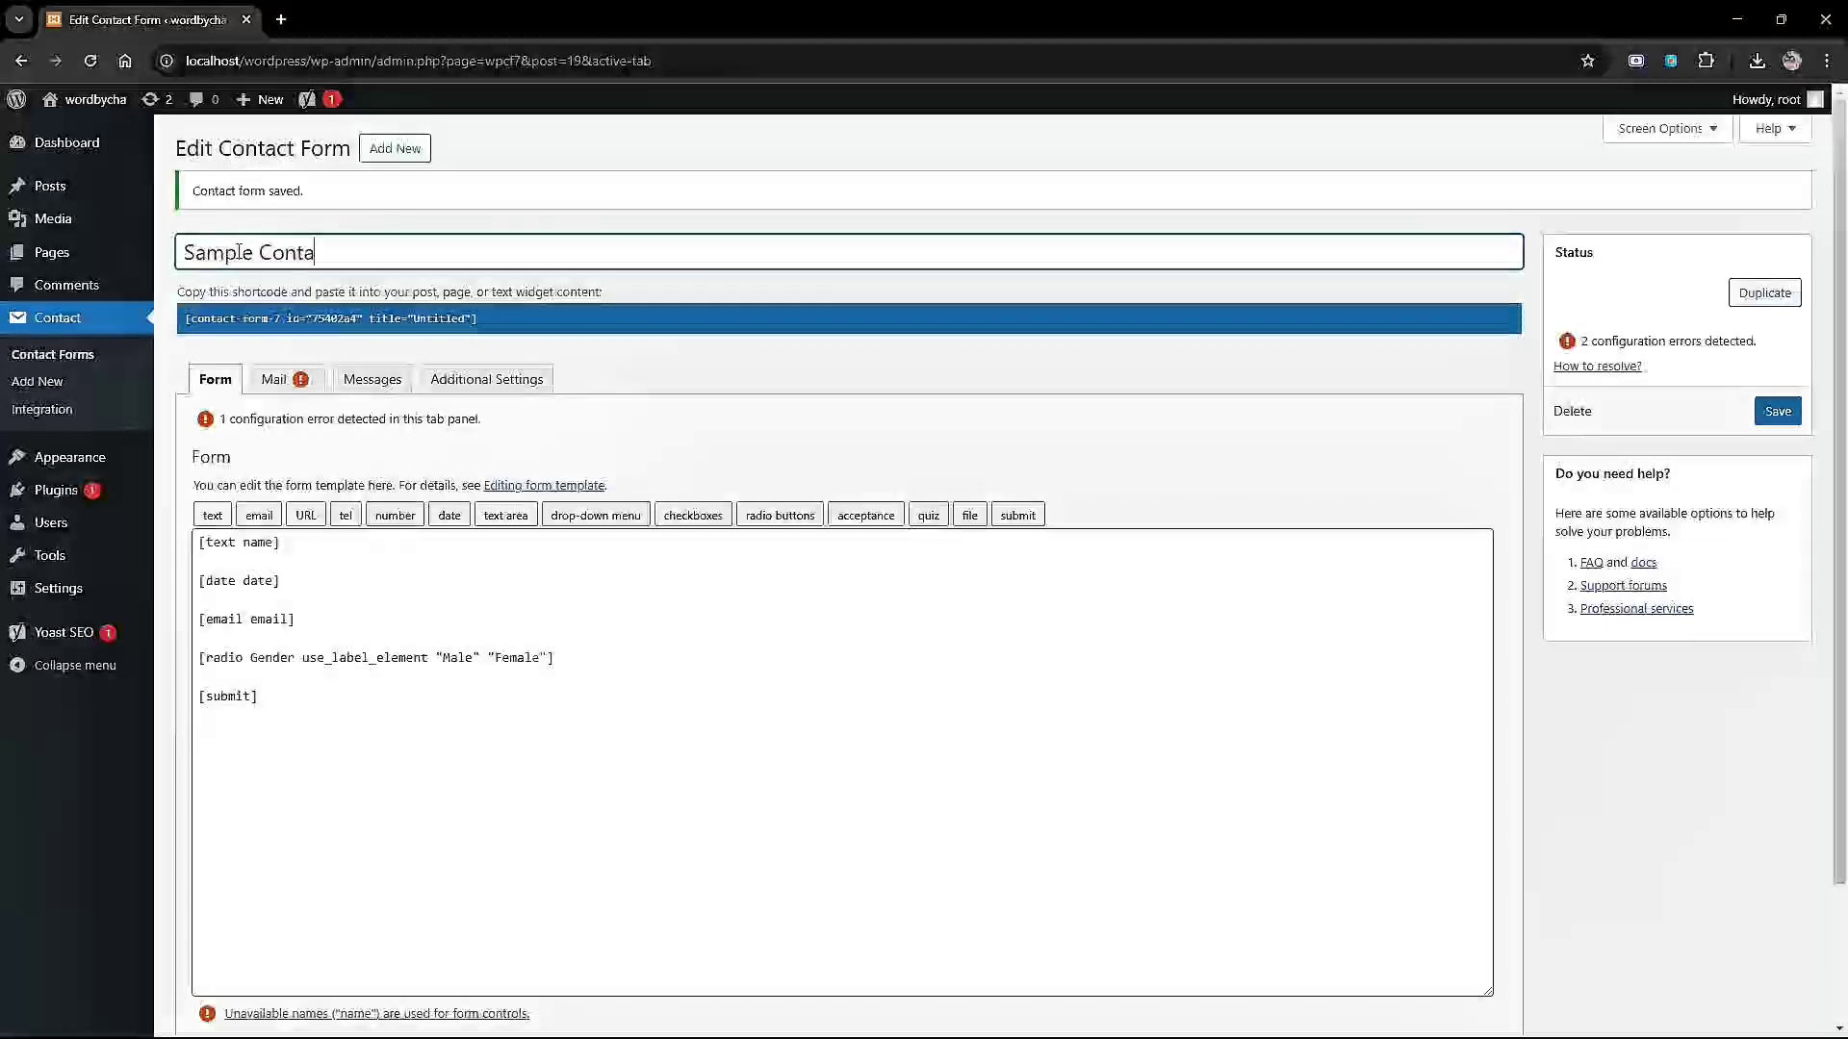
text(ct Form)
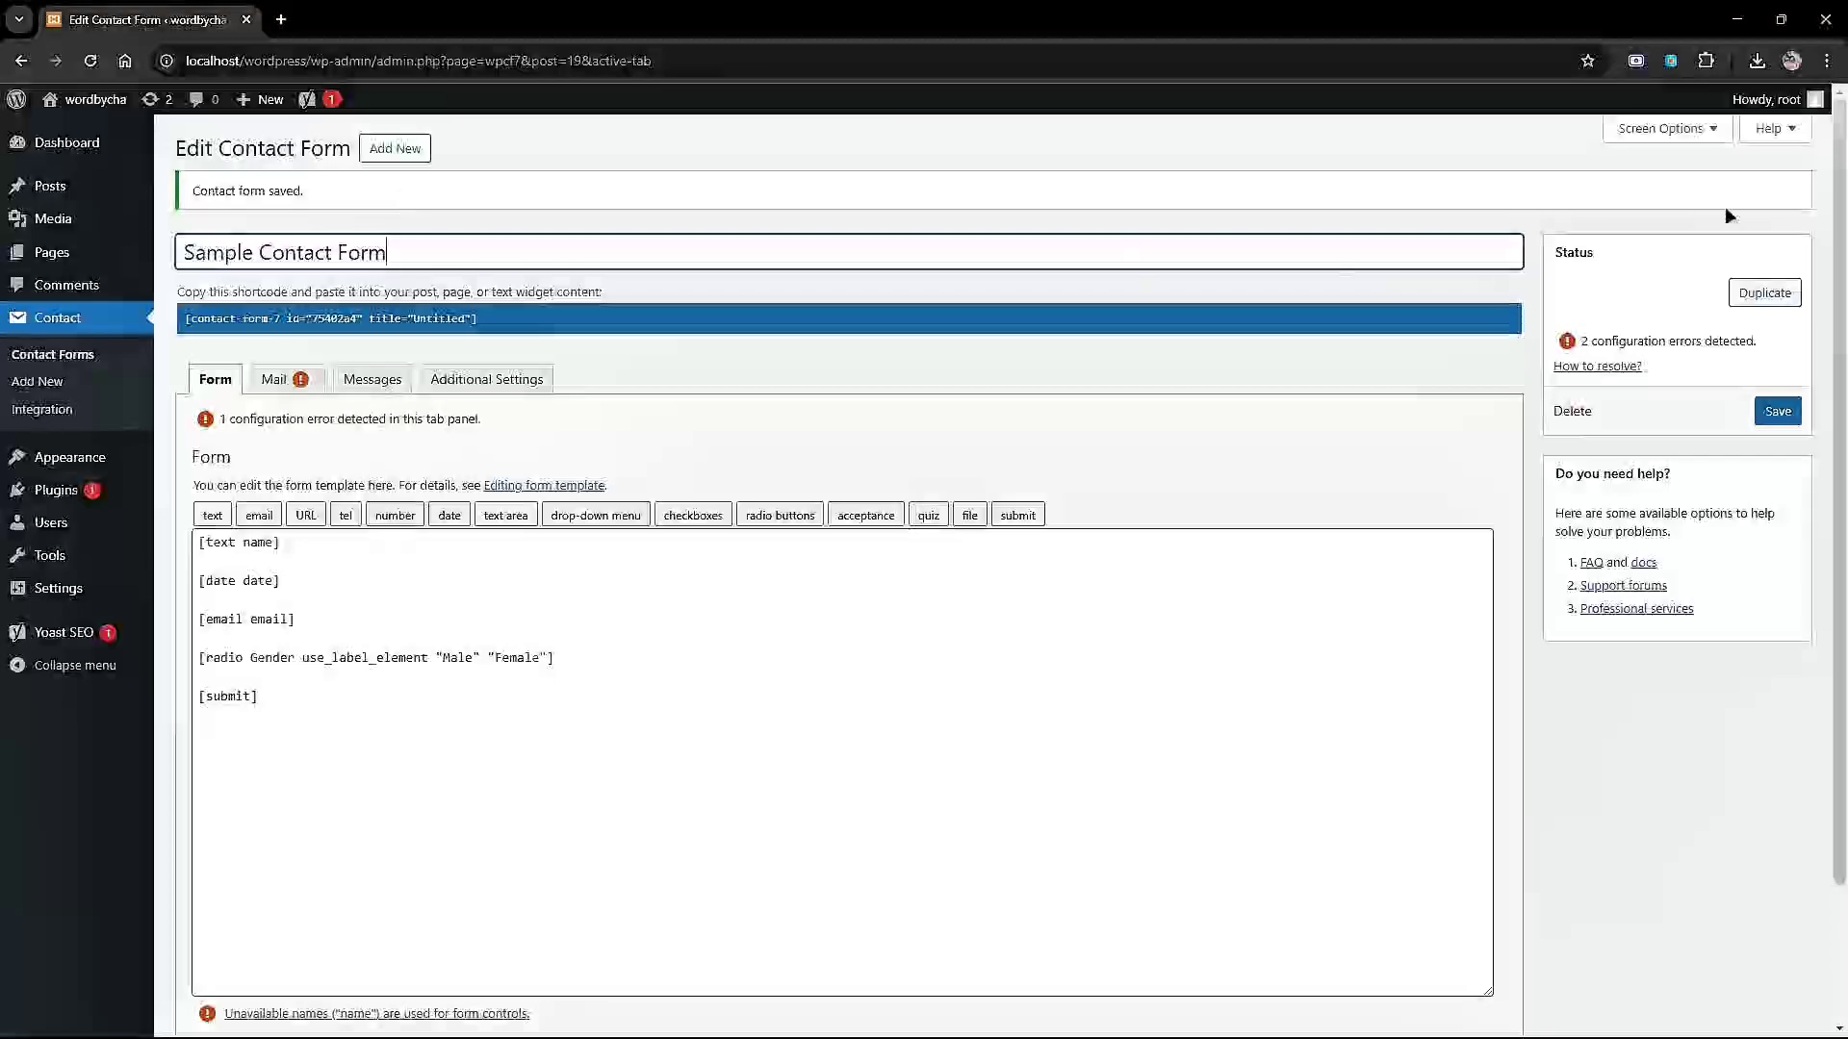
scroll(321, 713, down, 2)
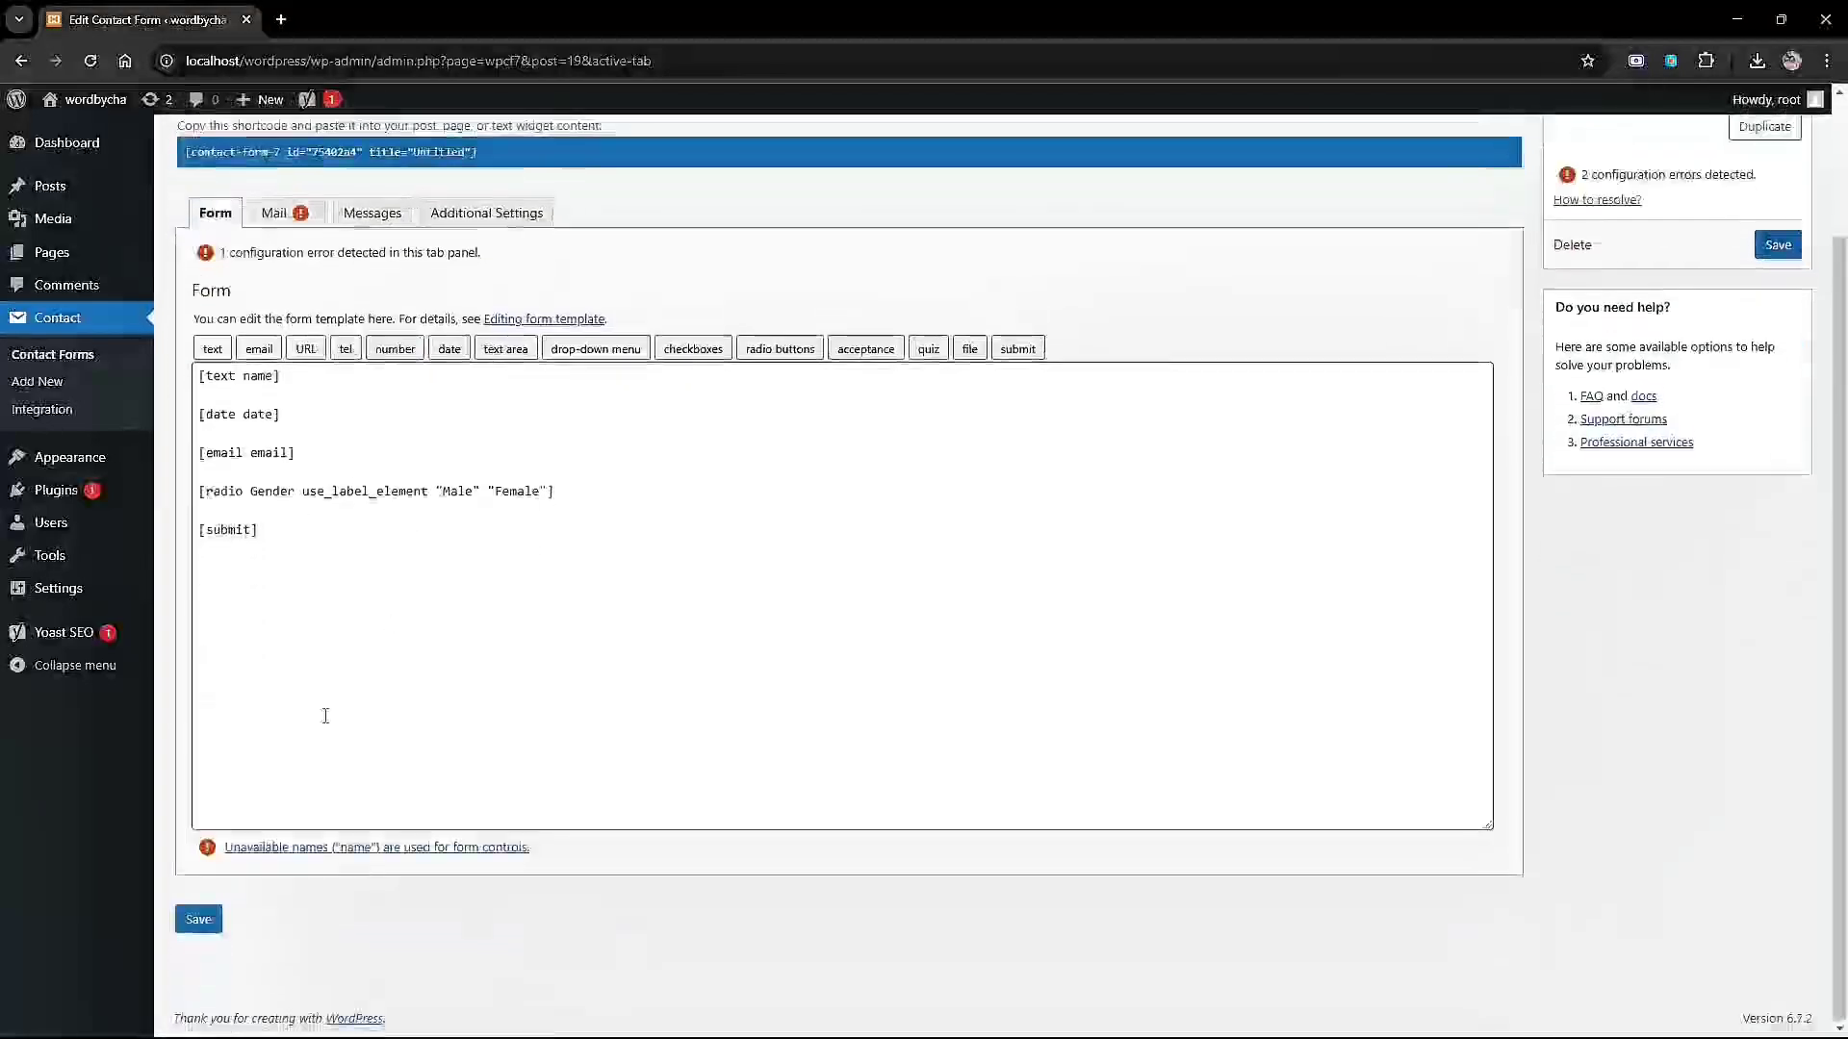
click(207, 920)
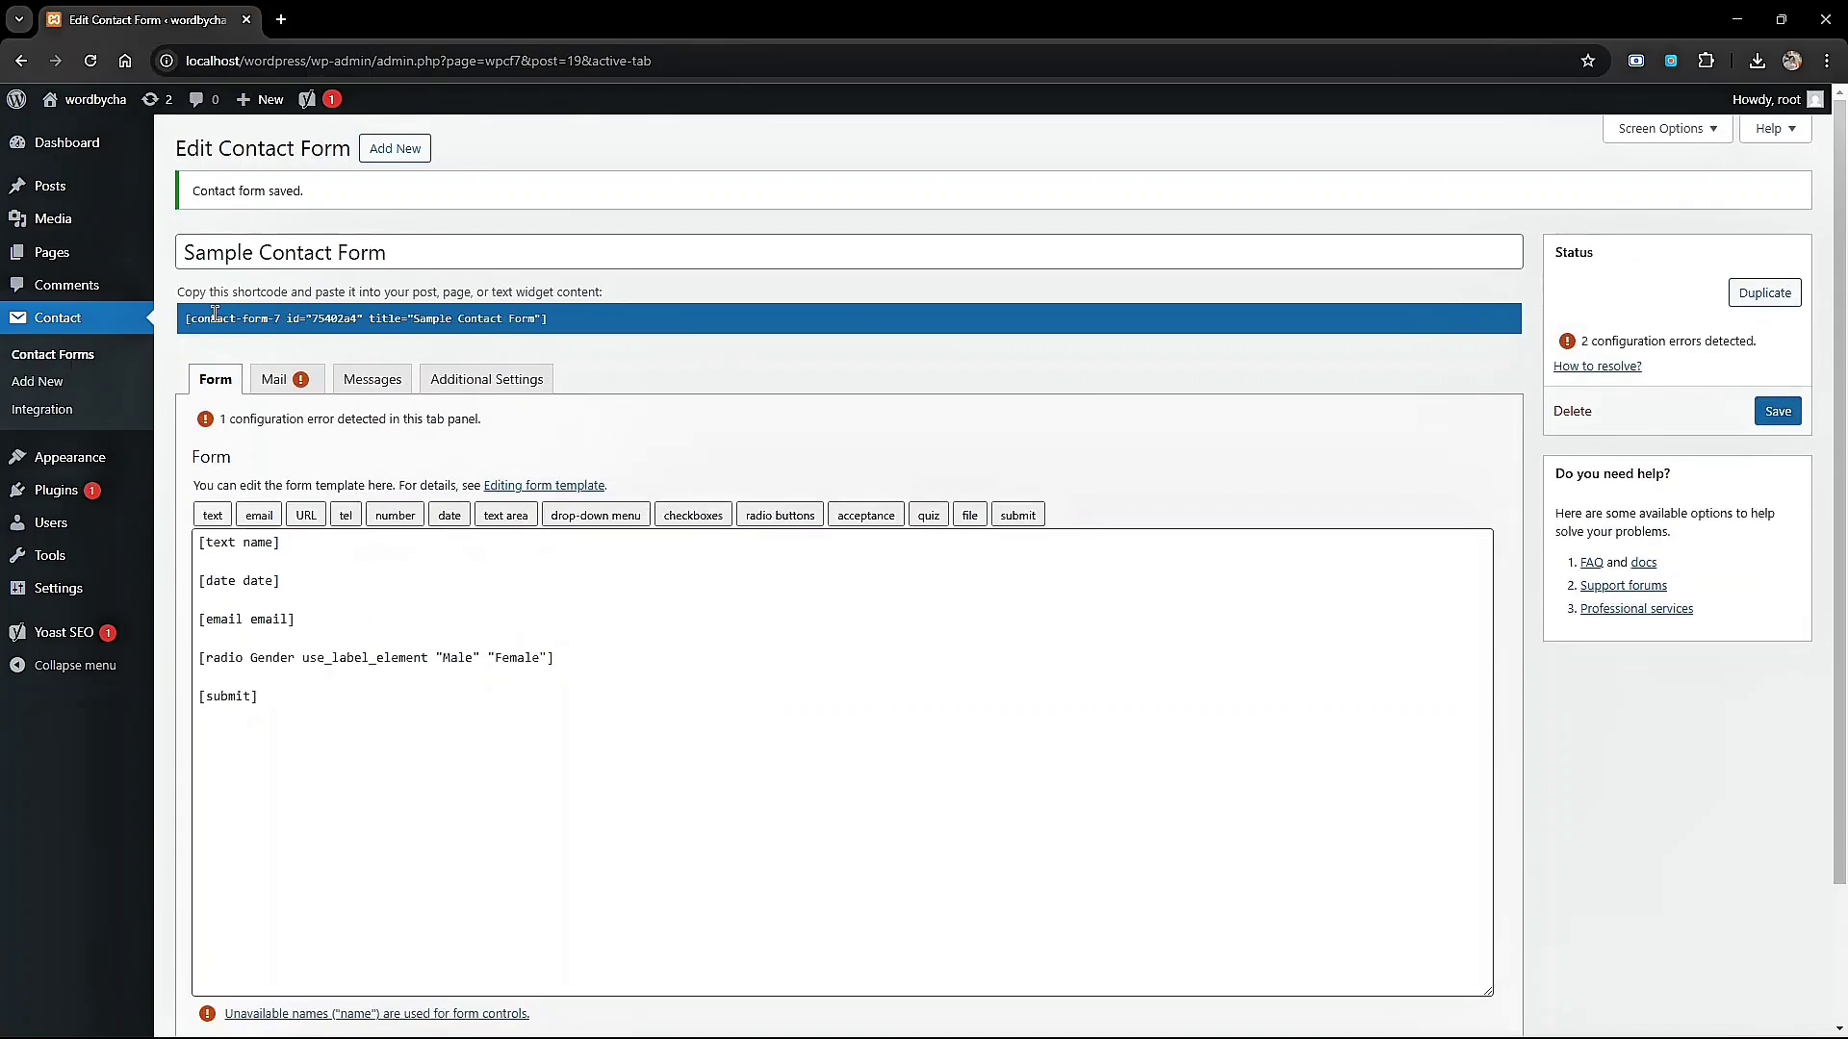
Highlight the contact form's generated shortcode and review the form template.
click(420, 320)
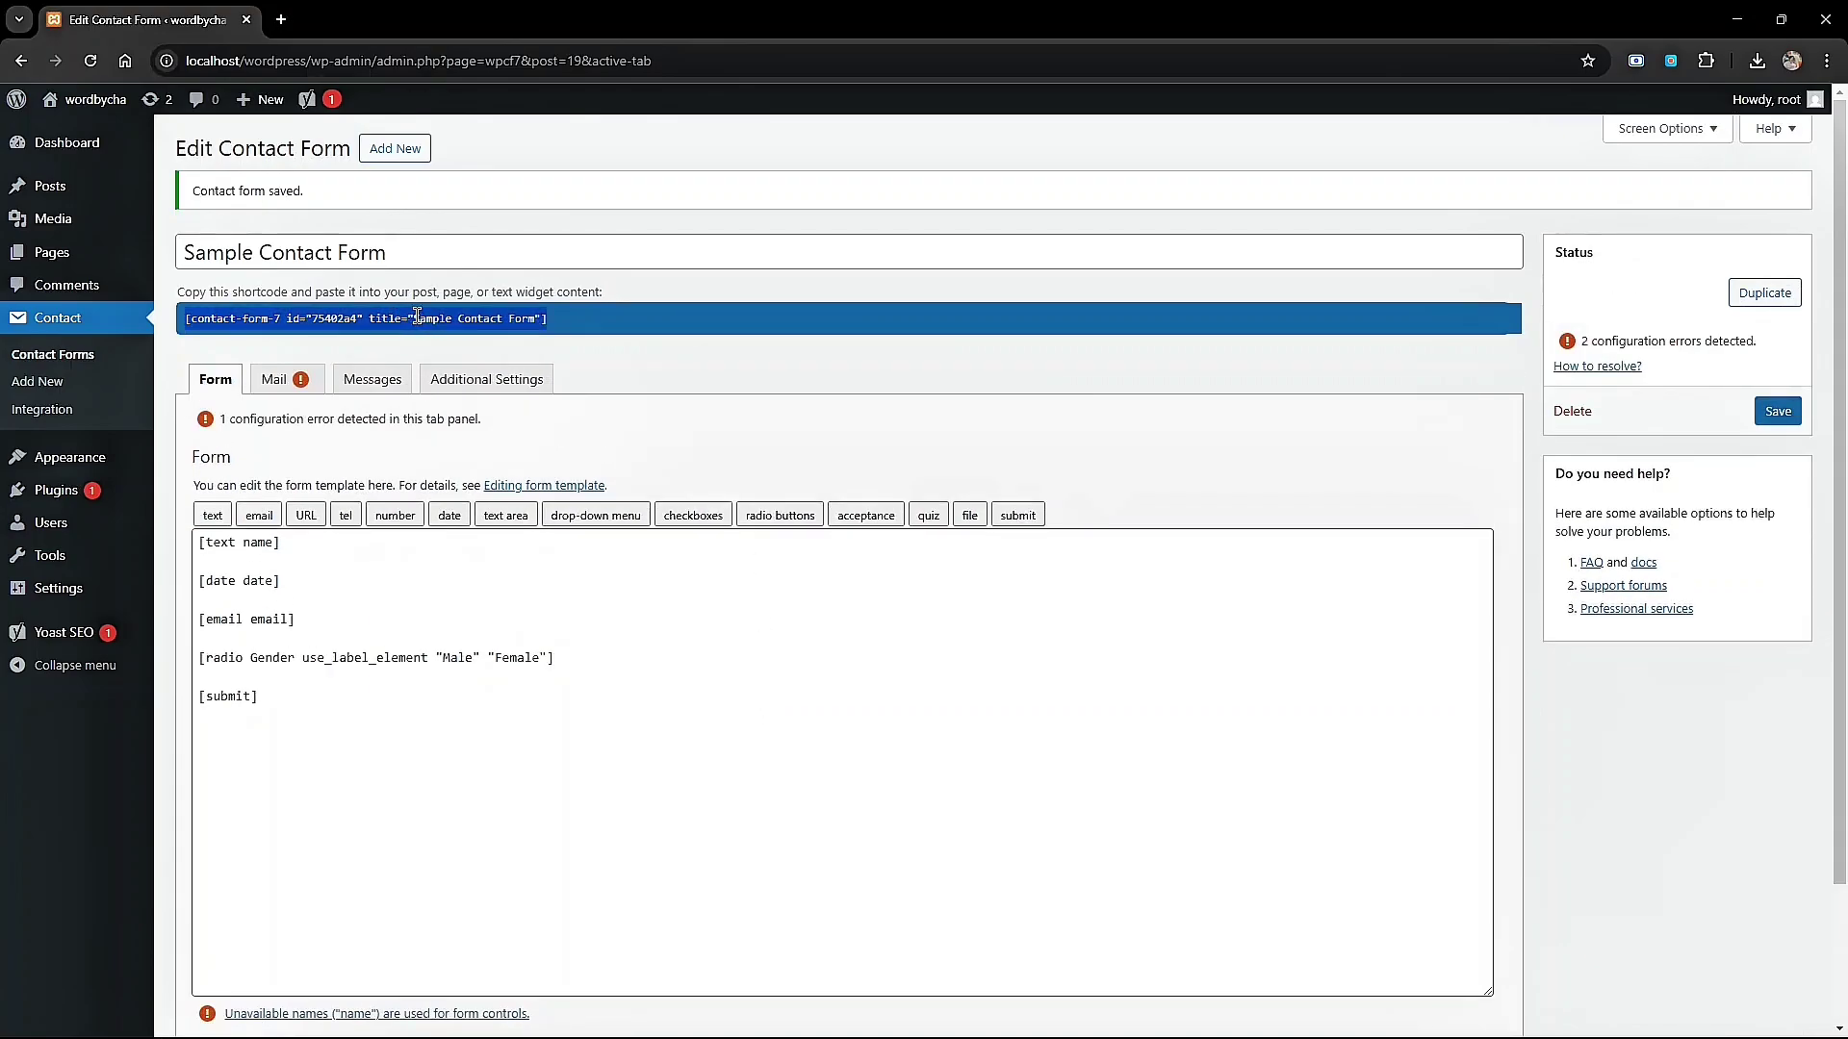
click(1232, 426)
scroll(1227, 437, down, 2)
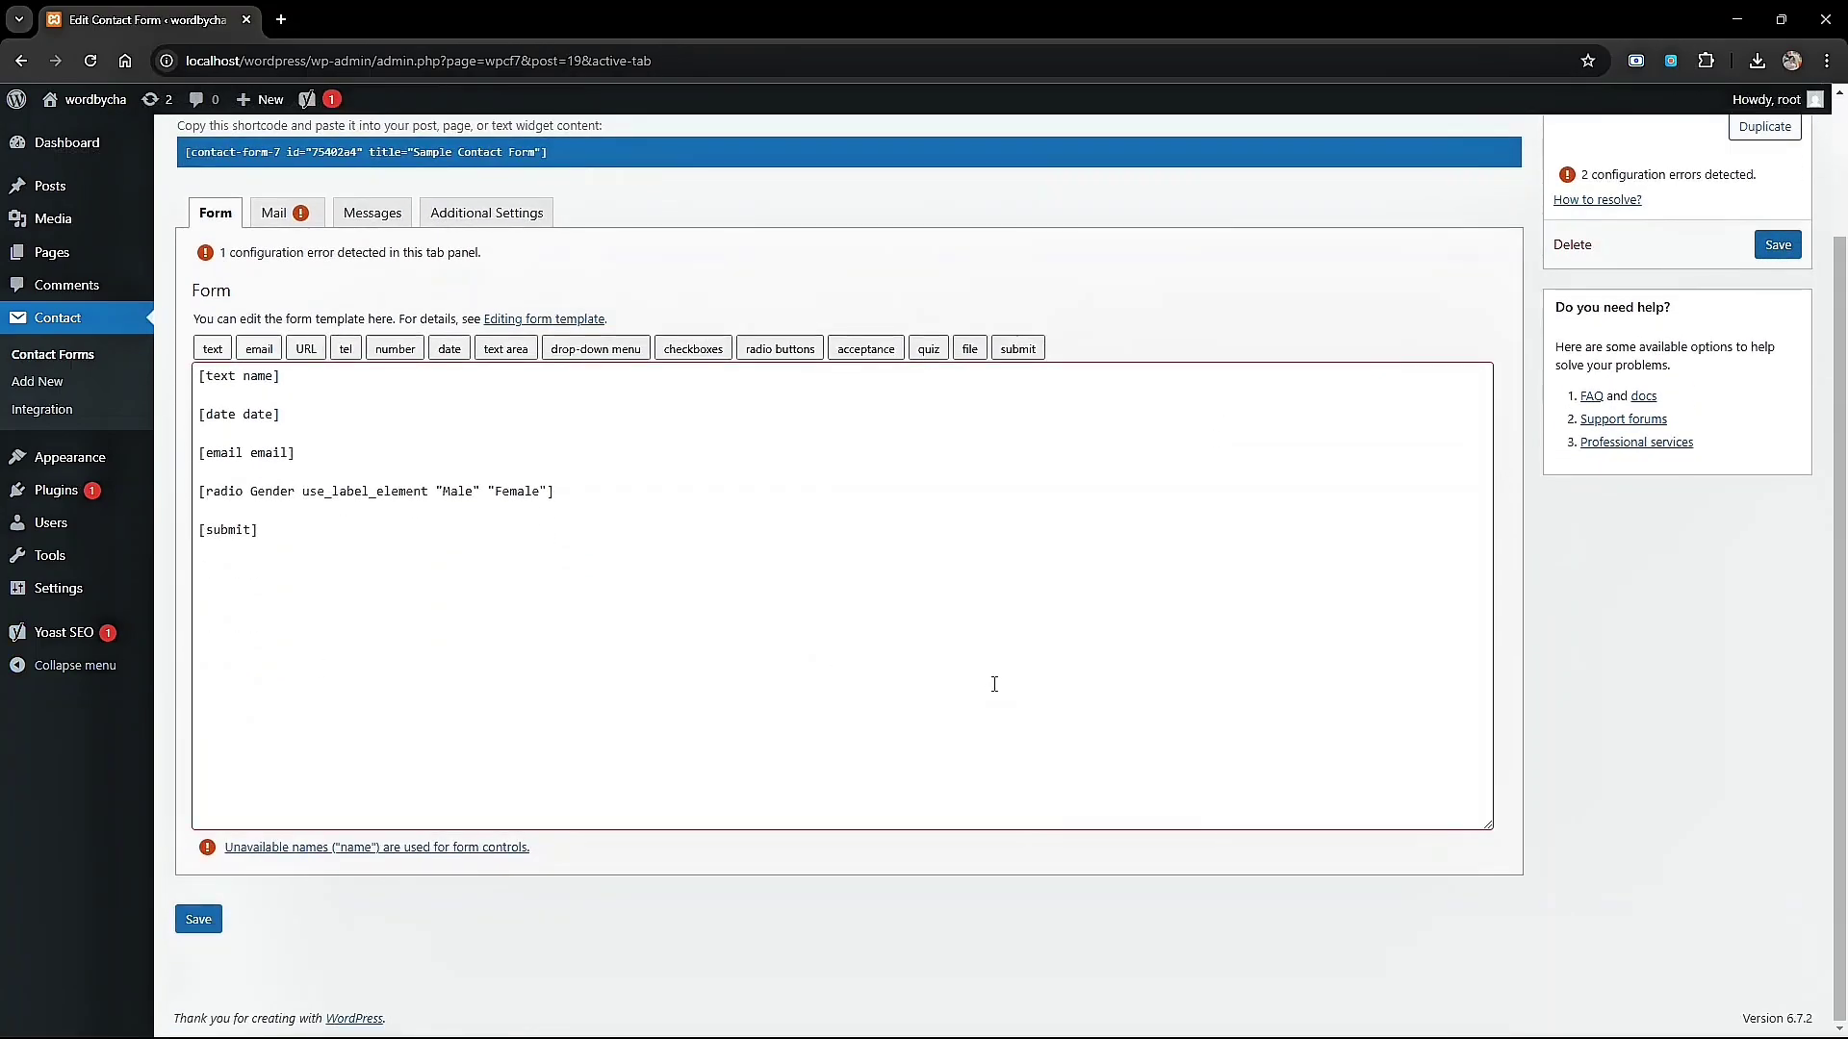
key(alt+Tab)
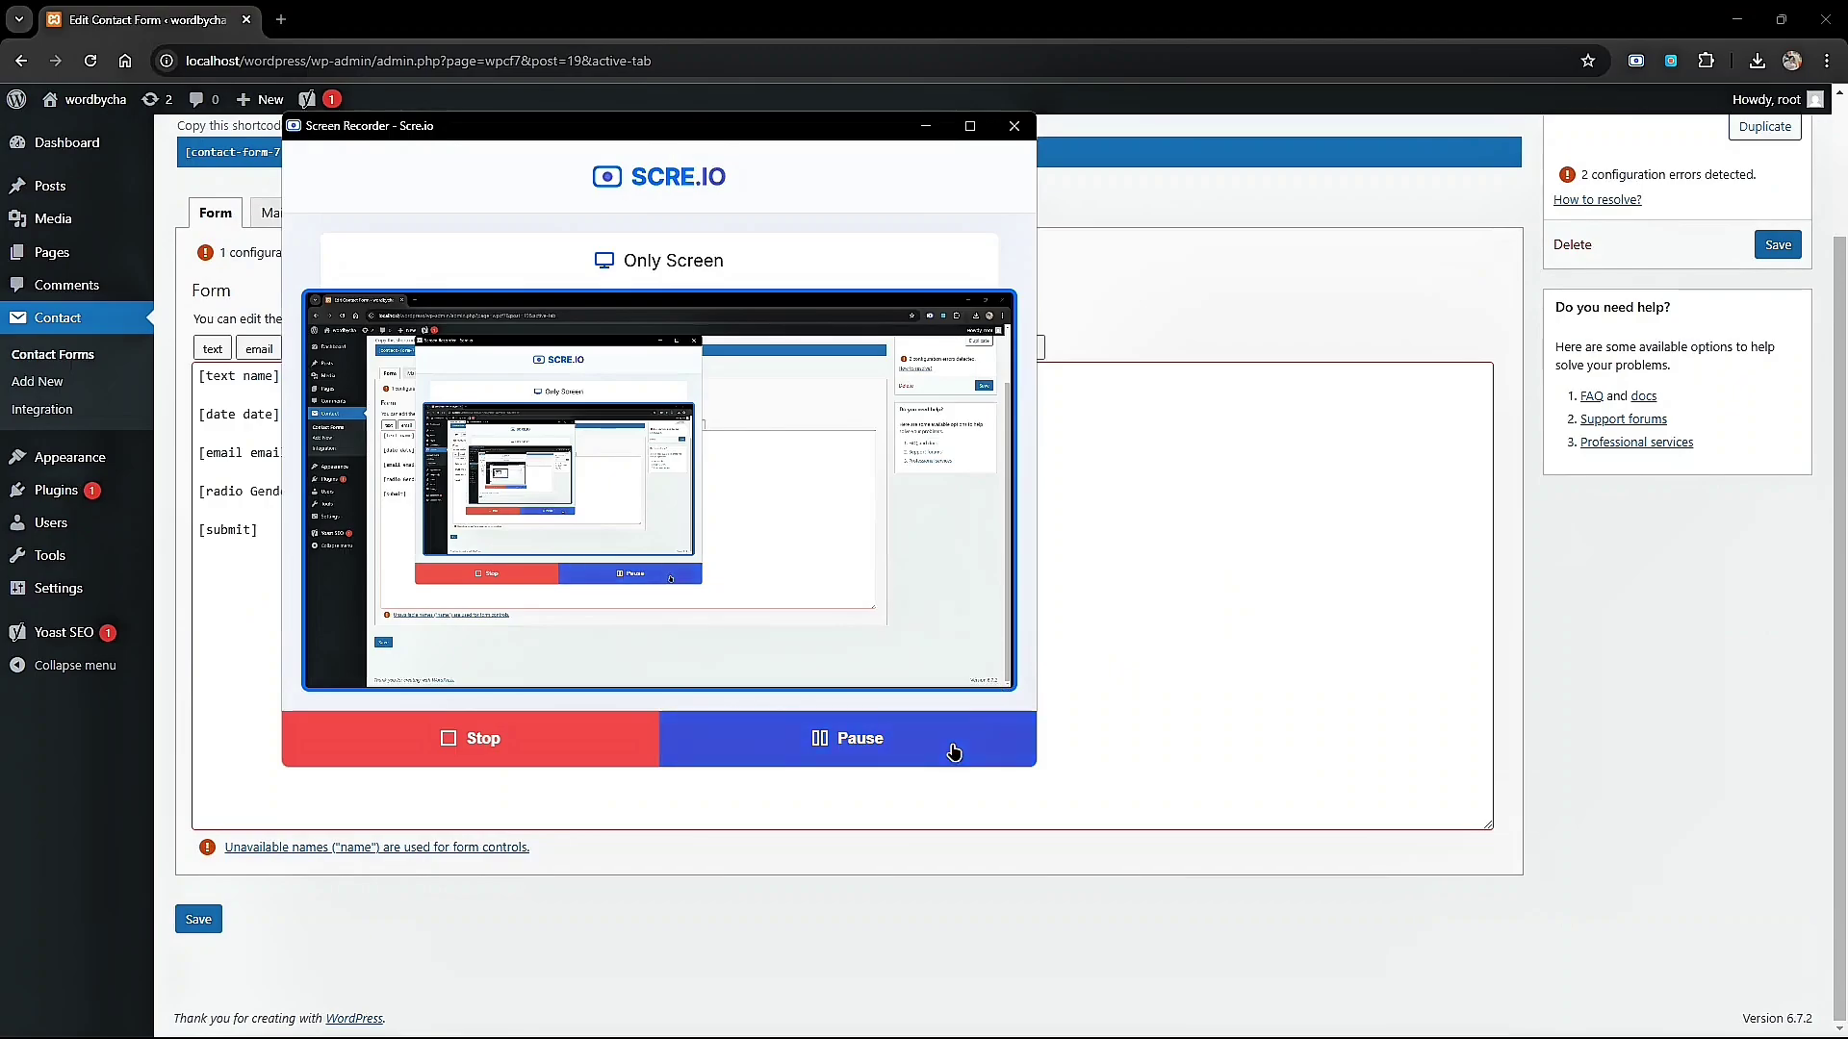
click(951, 749)
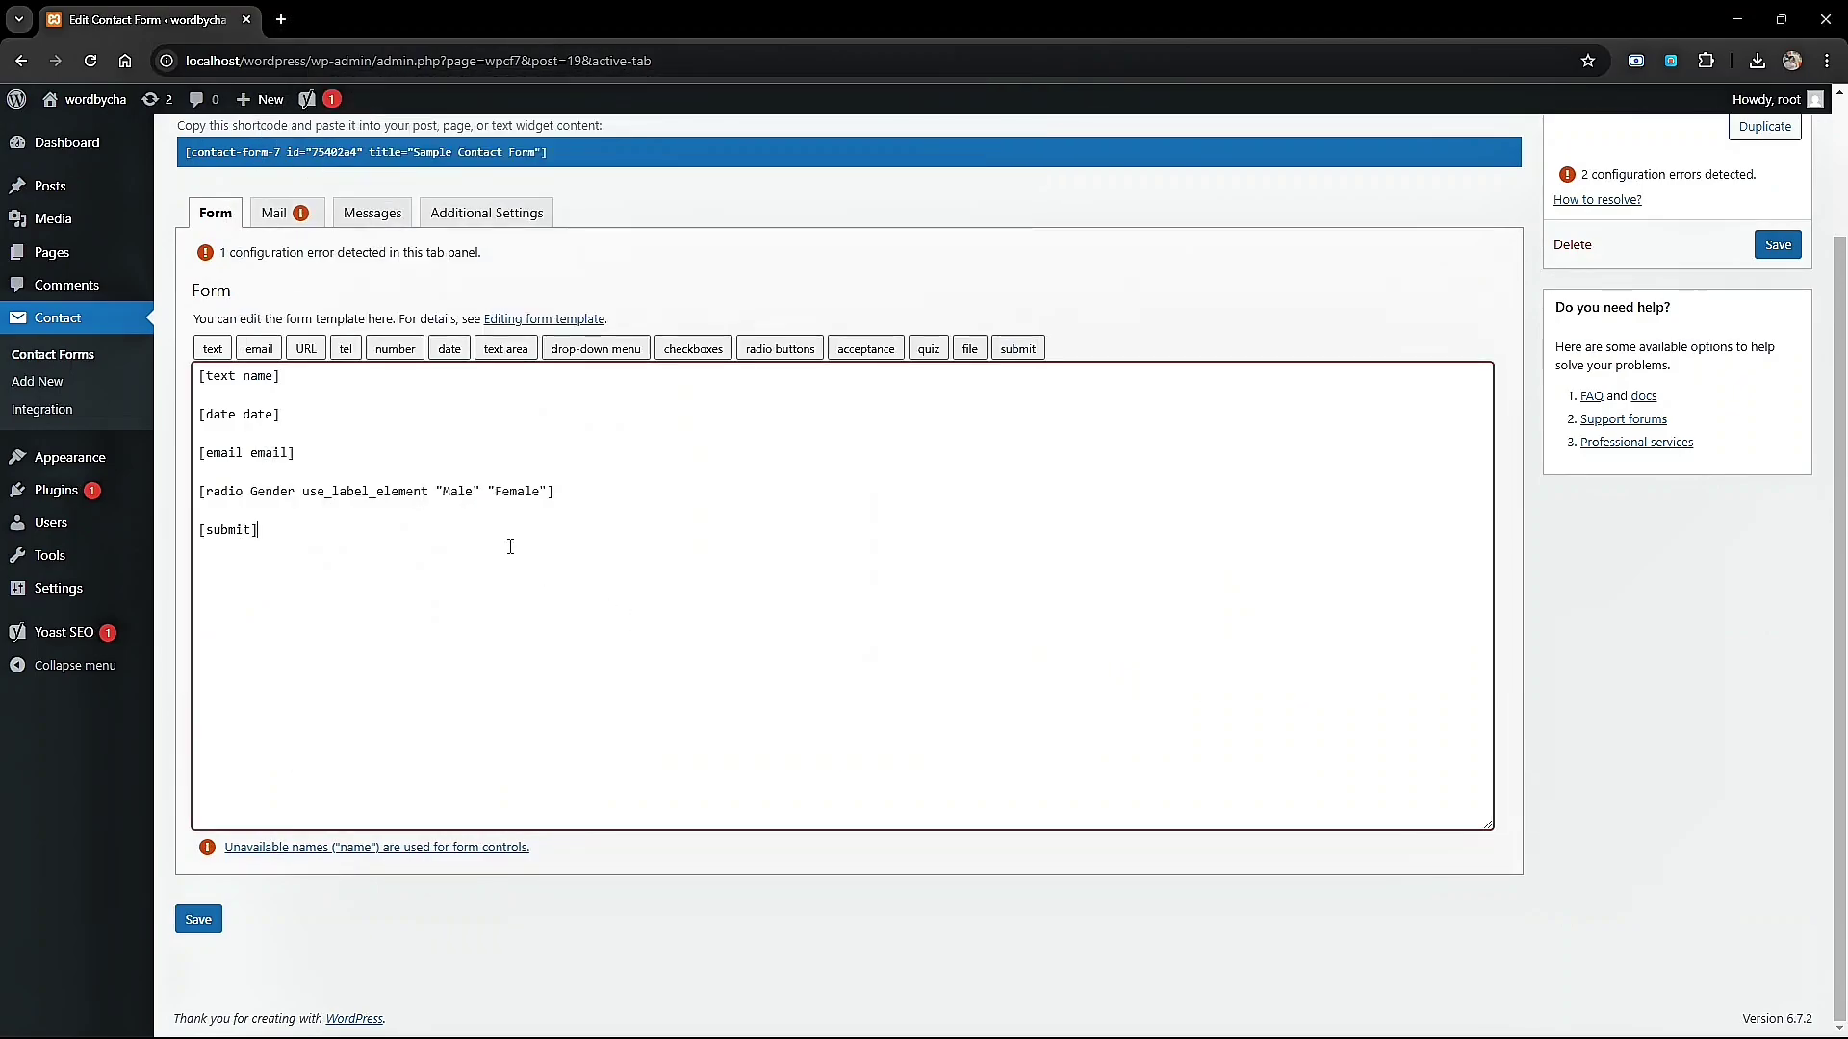
Switch to the Notepad instructions and read the Step 5 task for Contact Form 7, then return to the browser.
key(alt+Tab)
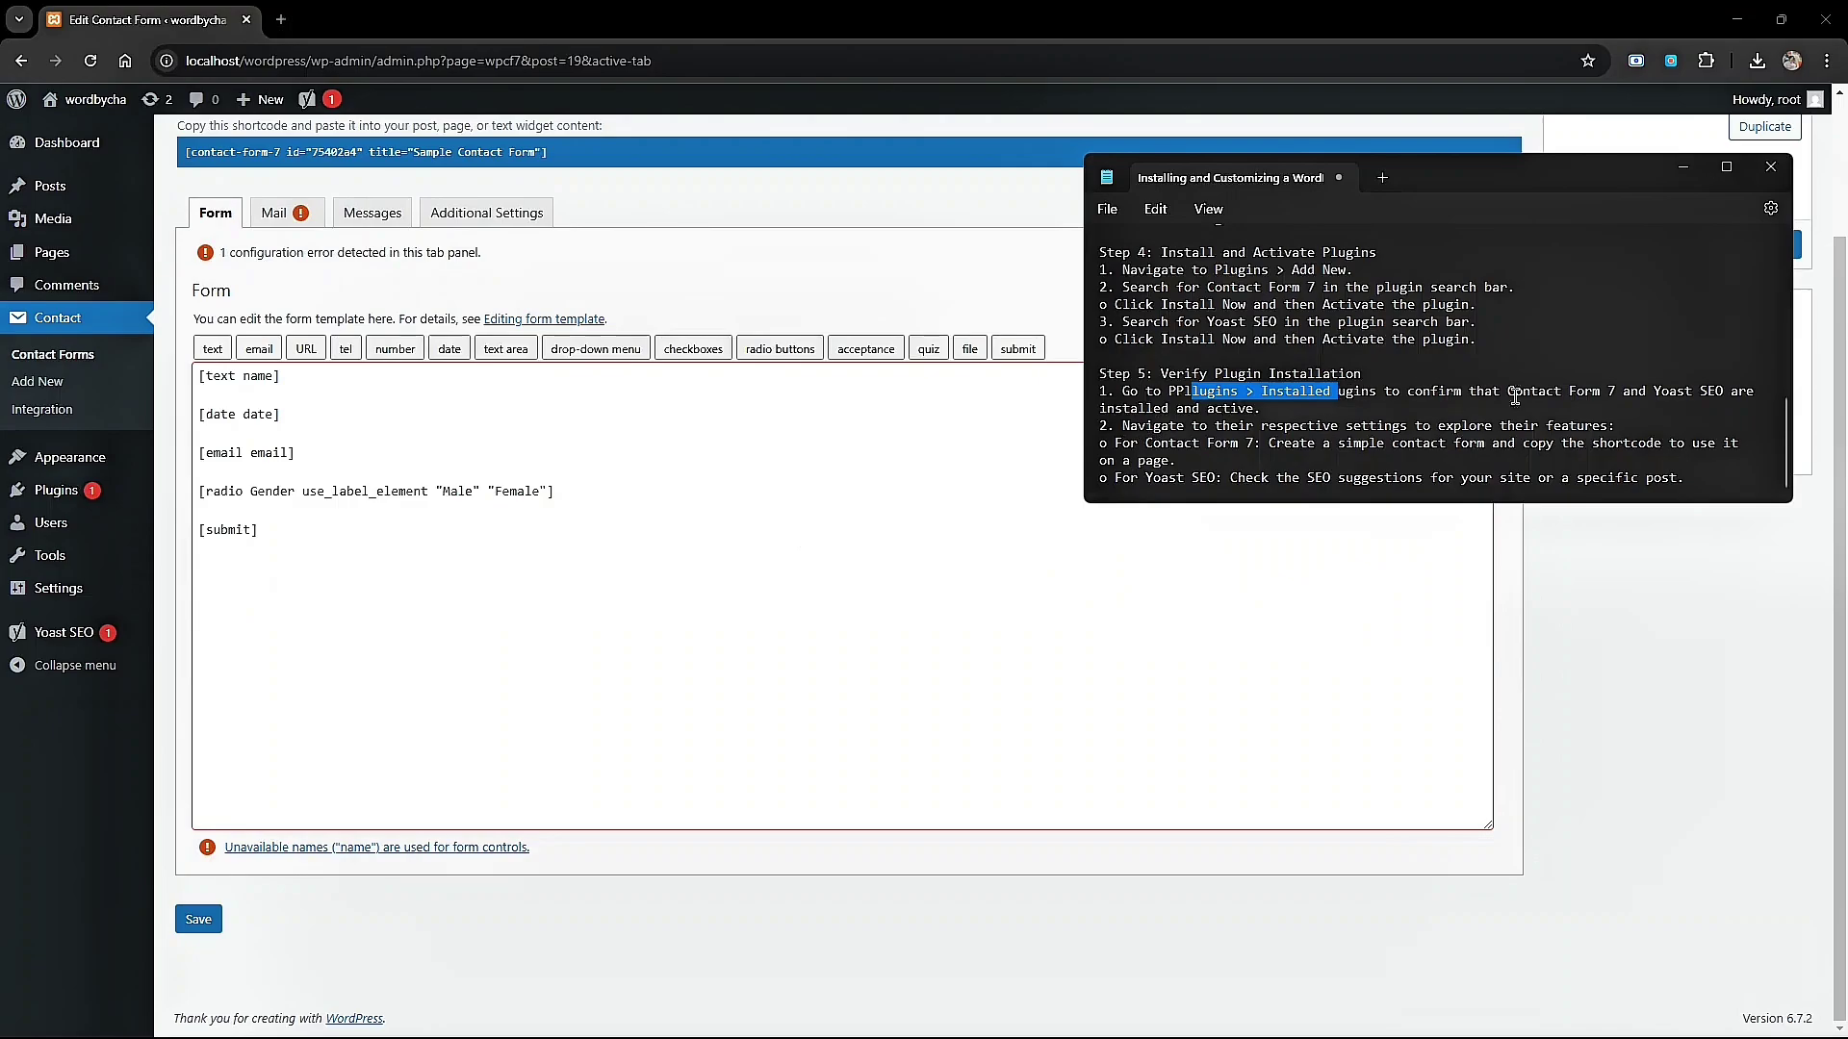
drag(1215, 425, 1224, 425)
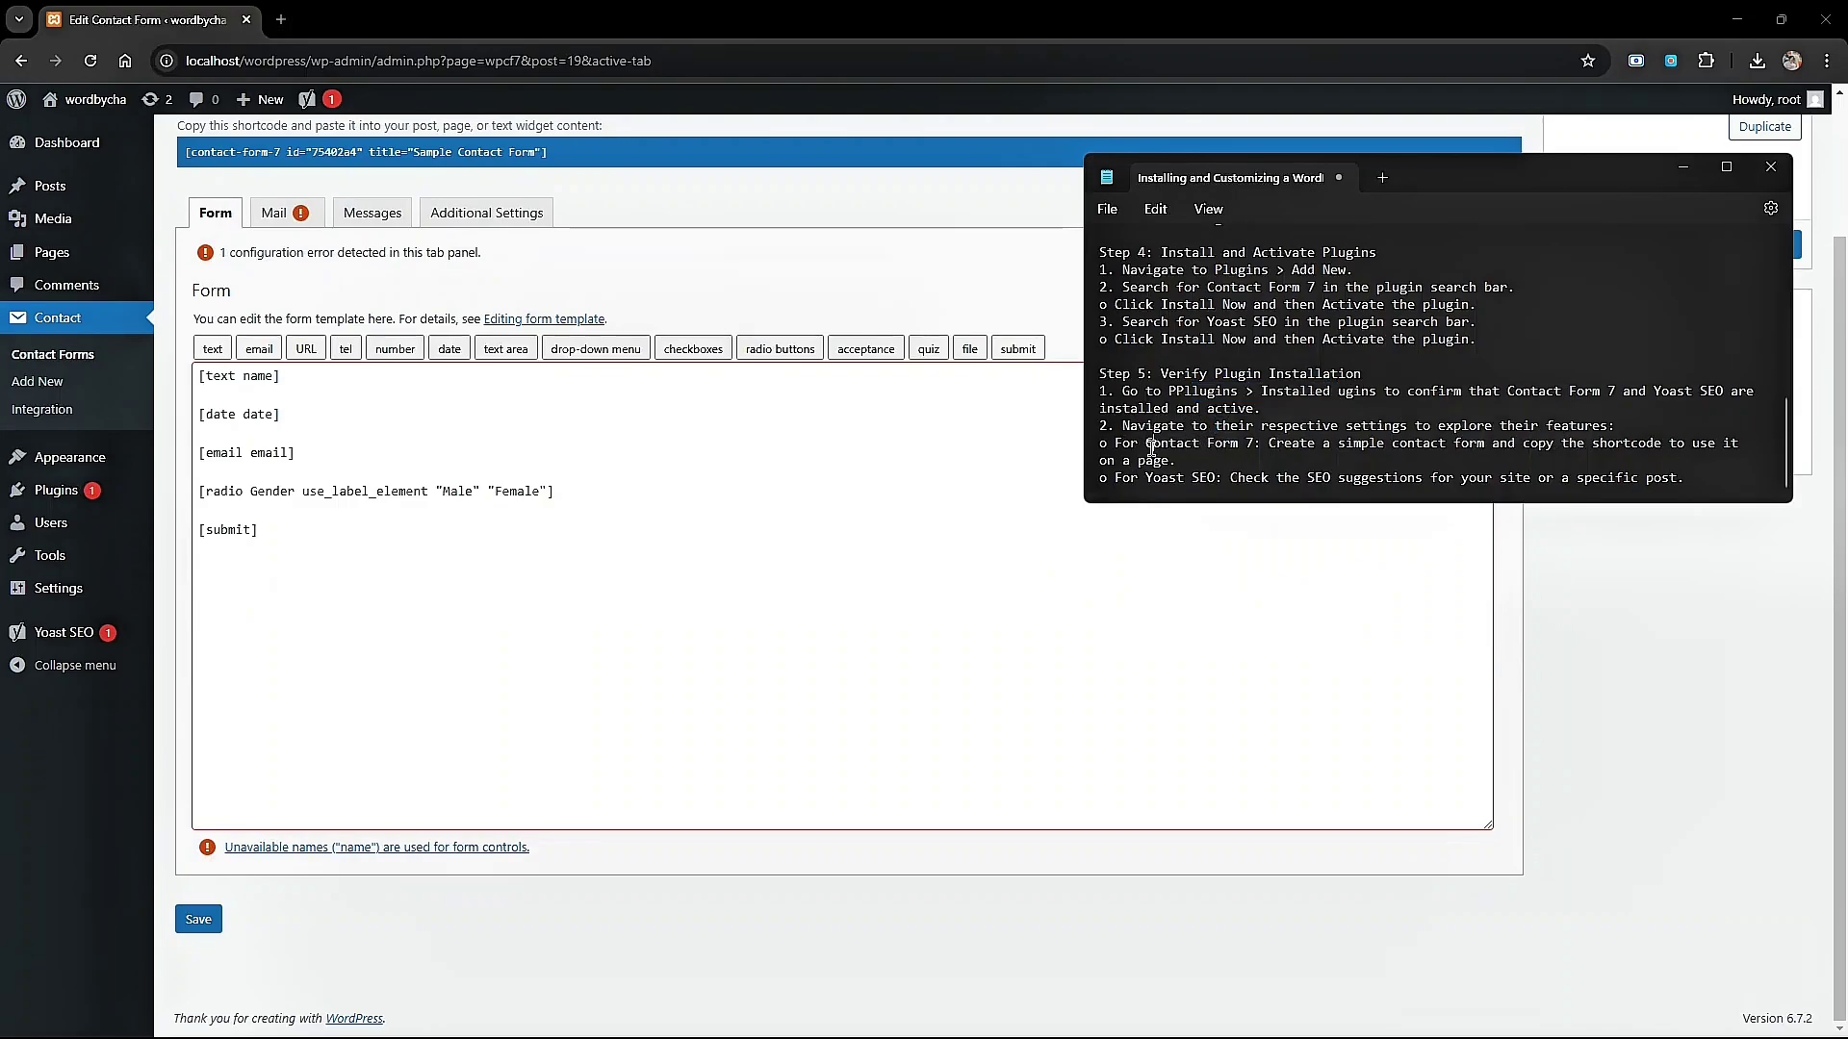
drag(1152, 447, 1455, 439)
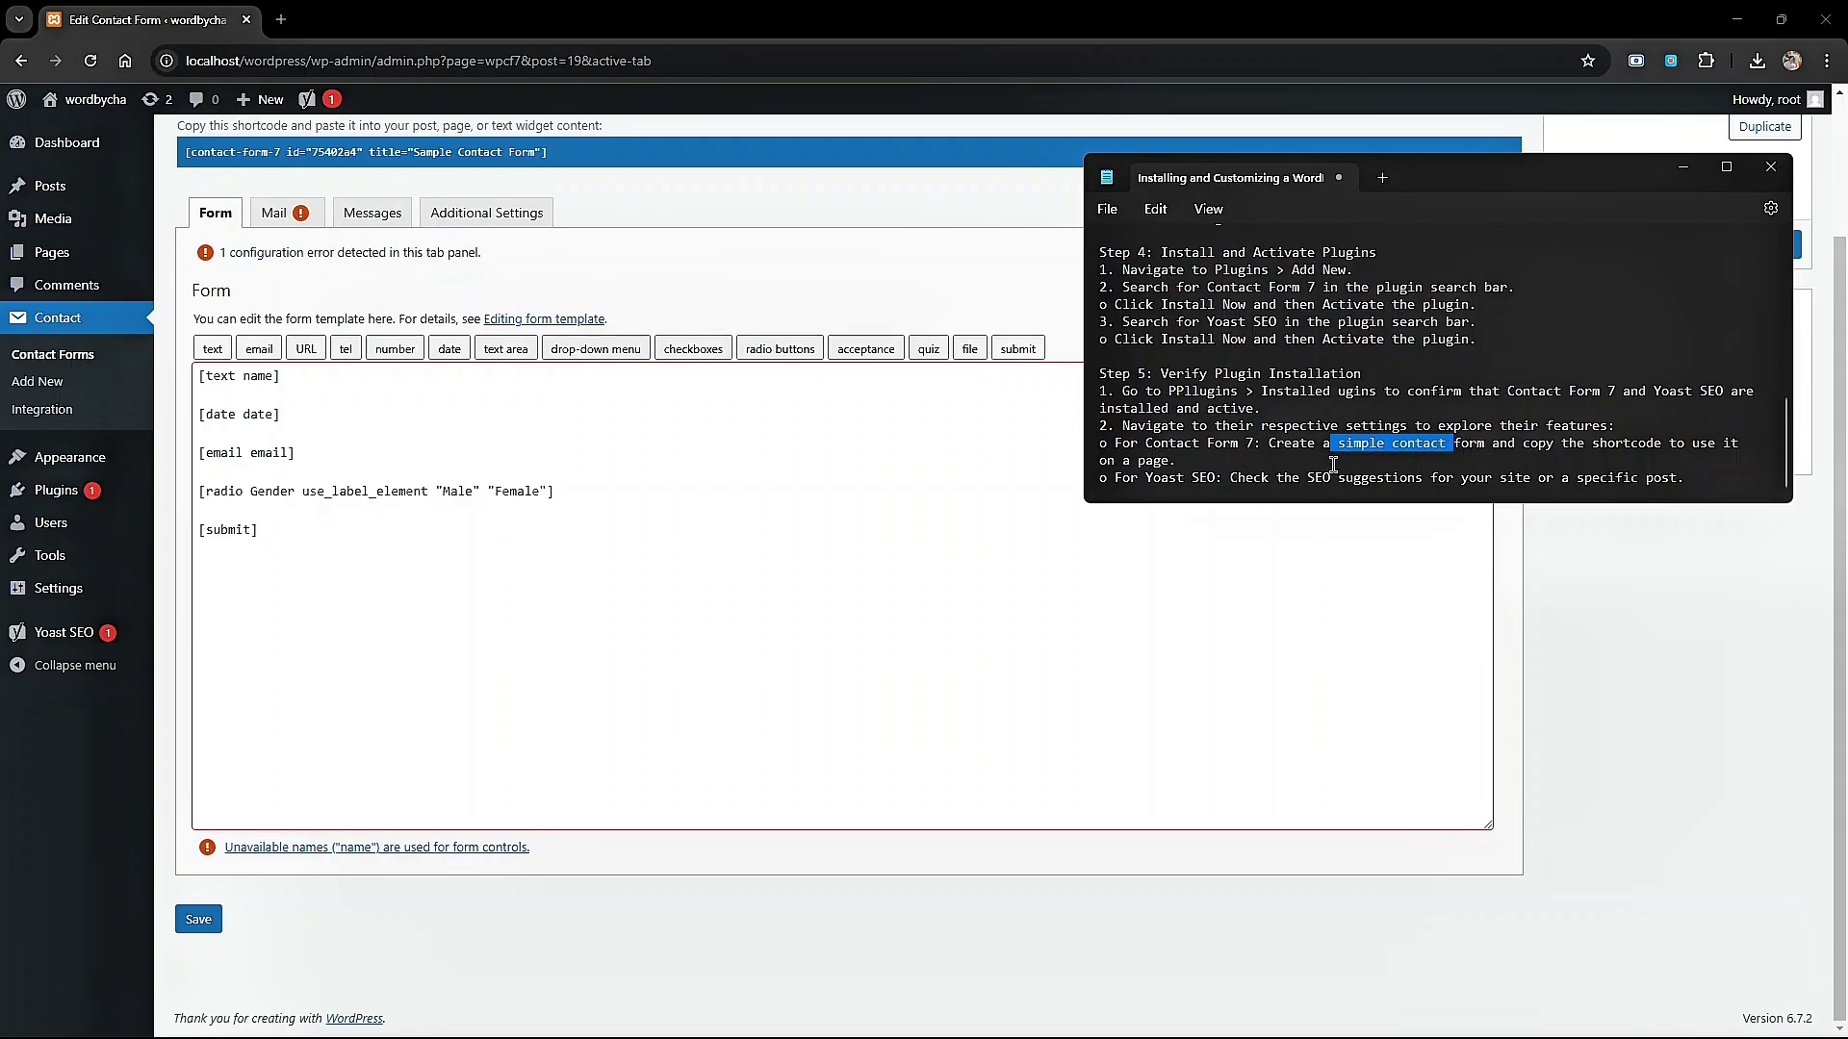
click(807, 585)
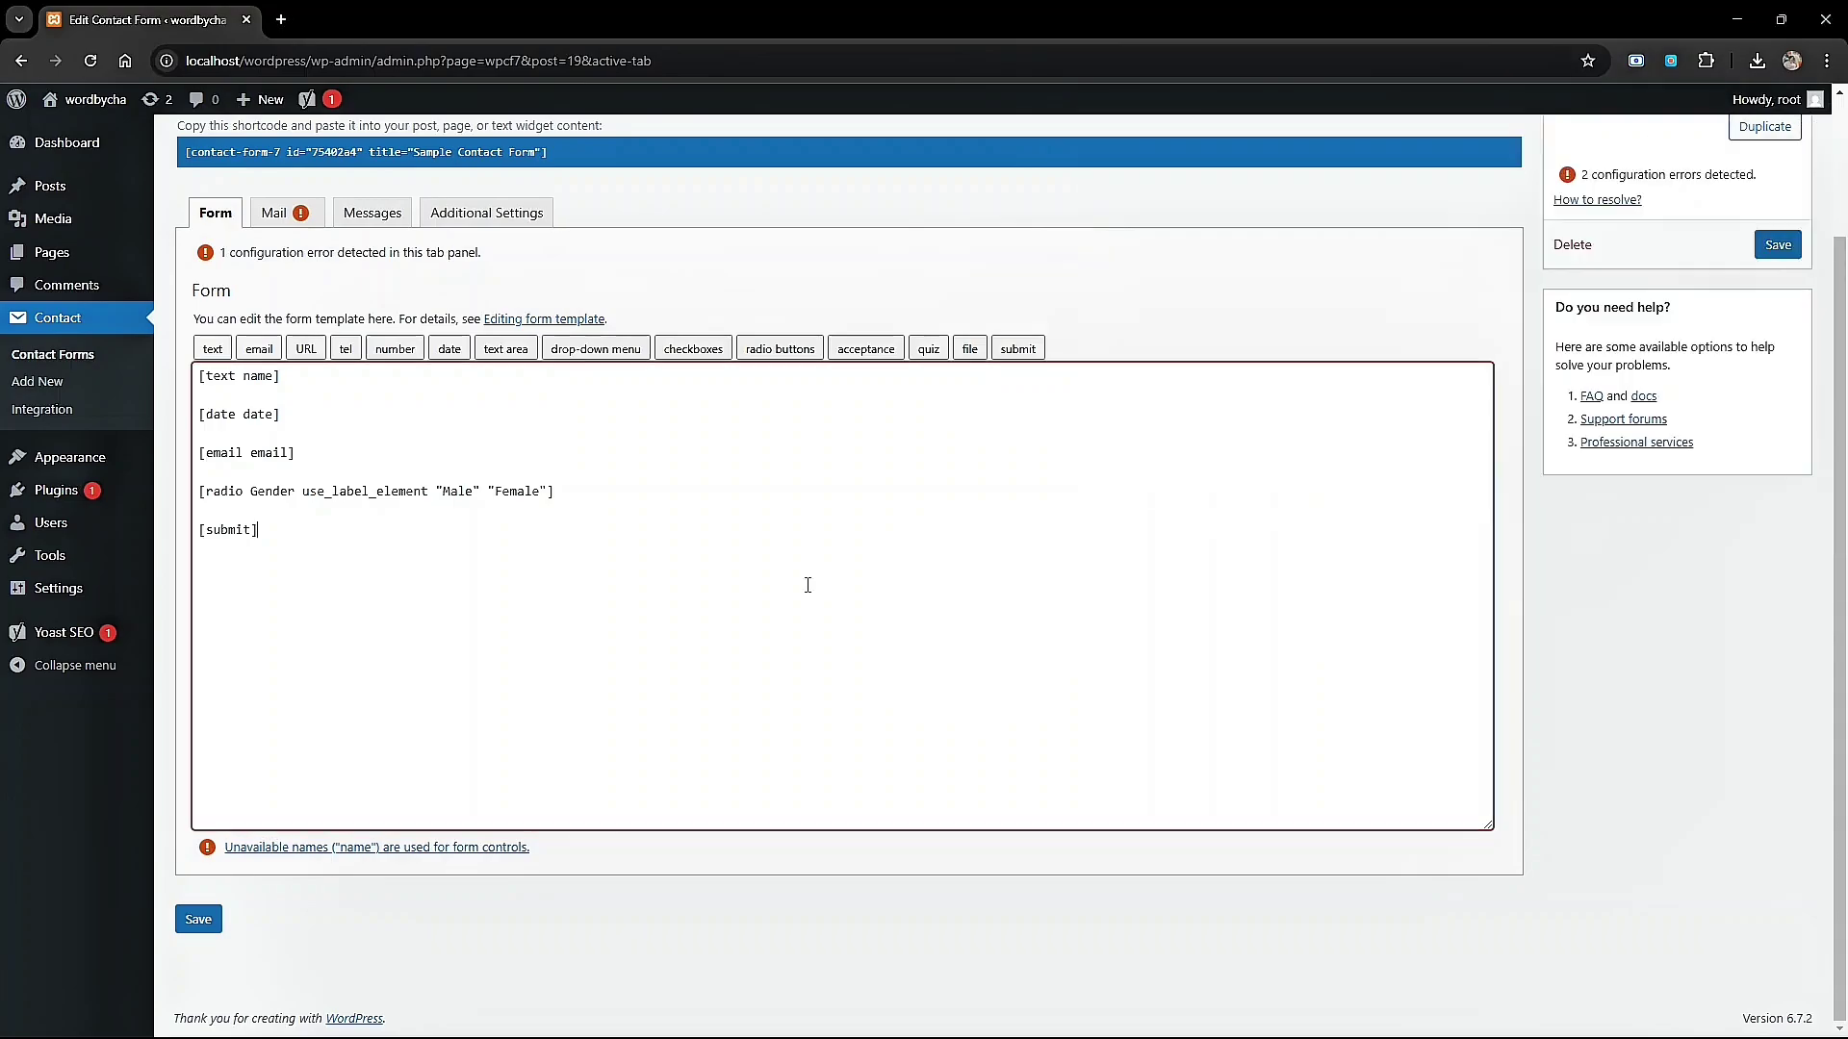
Open the Sample Page for editing and insert a Contact Form 7 block at the end of its content.
click(45, 254)
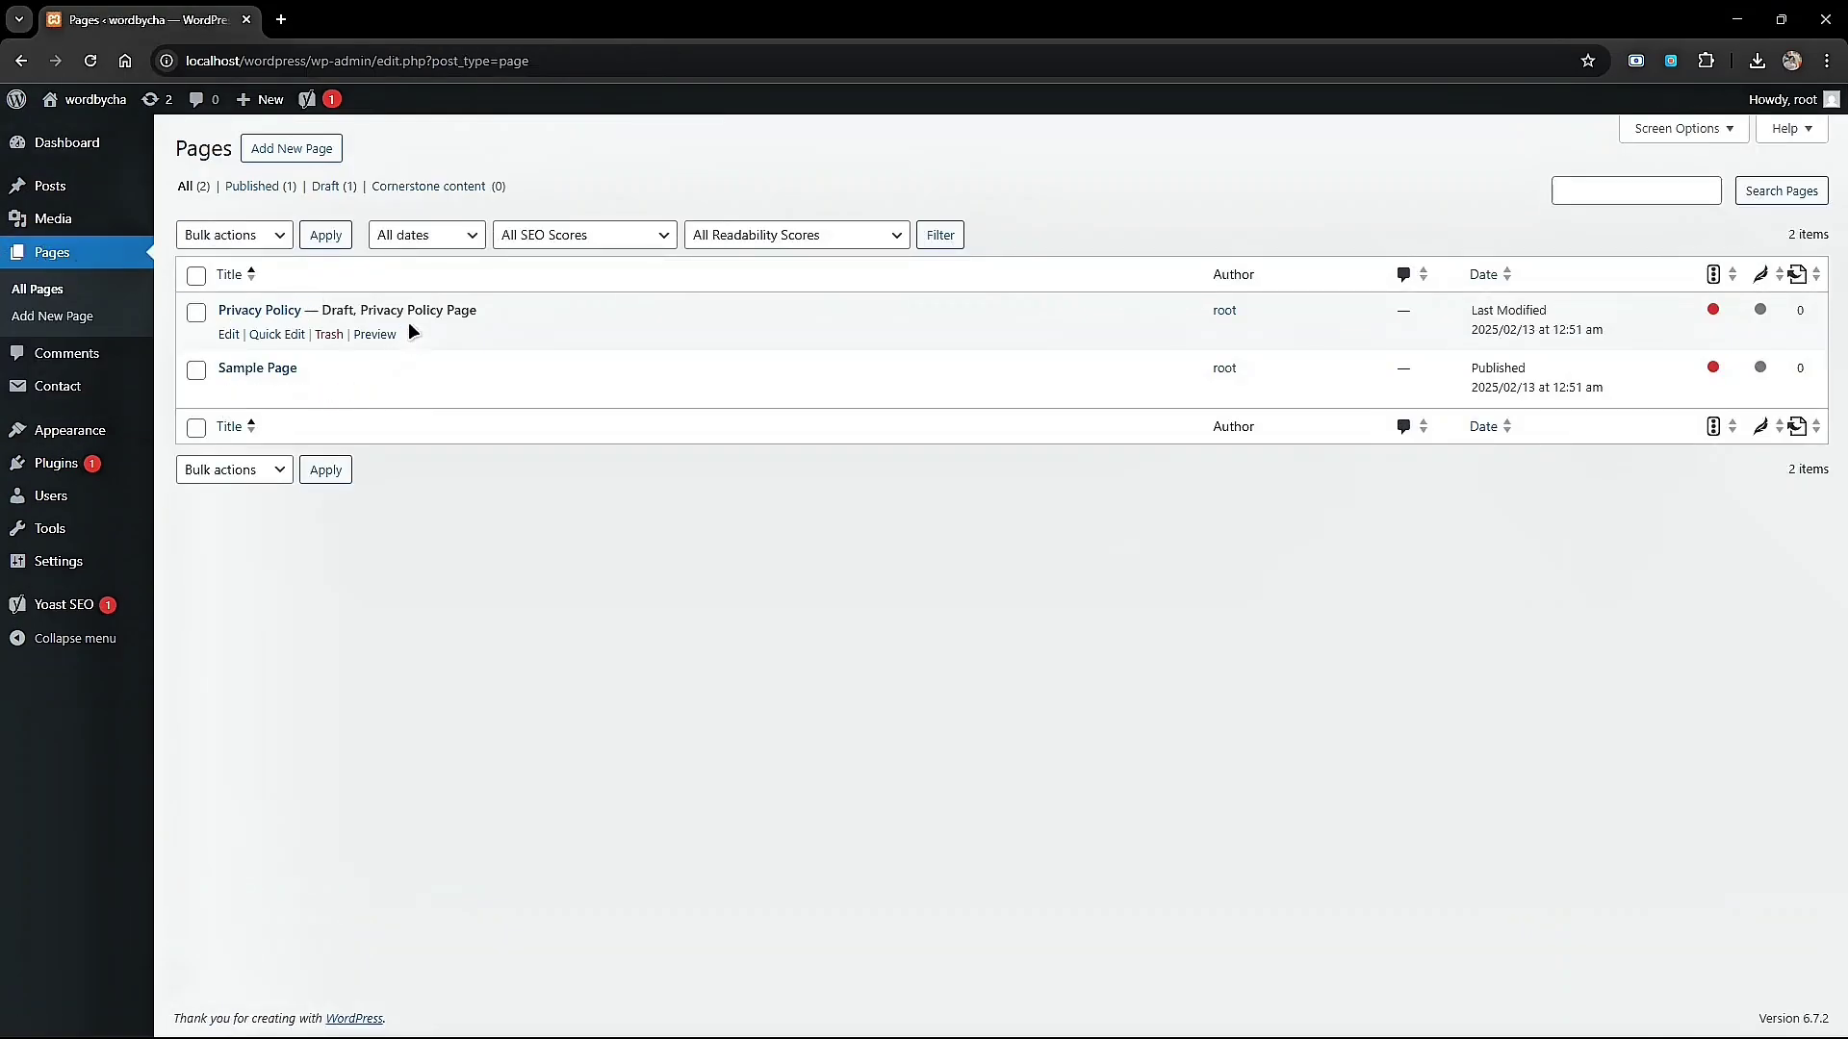
click(257, 370)
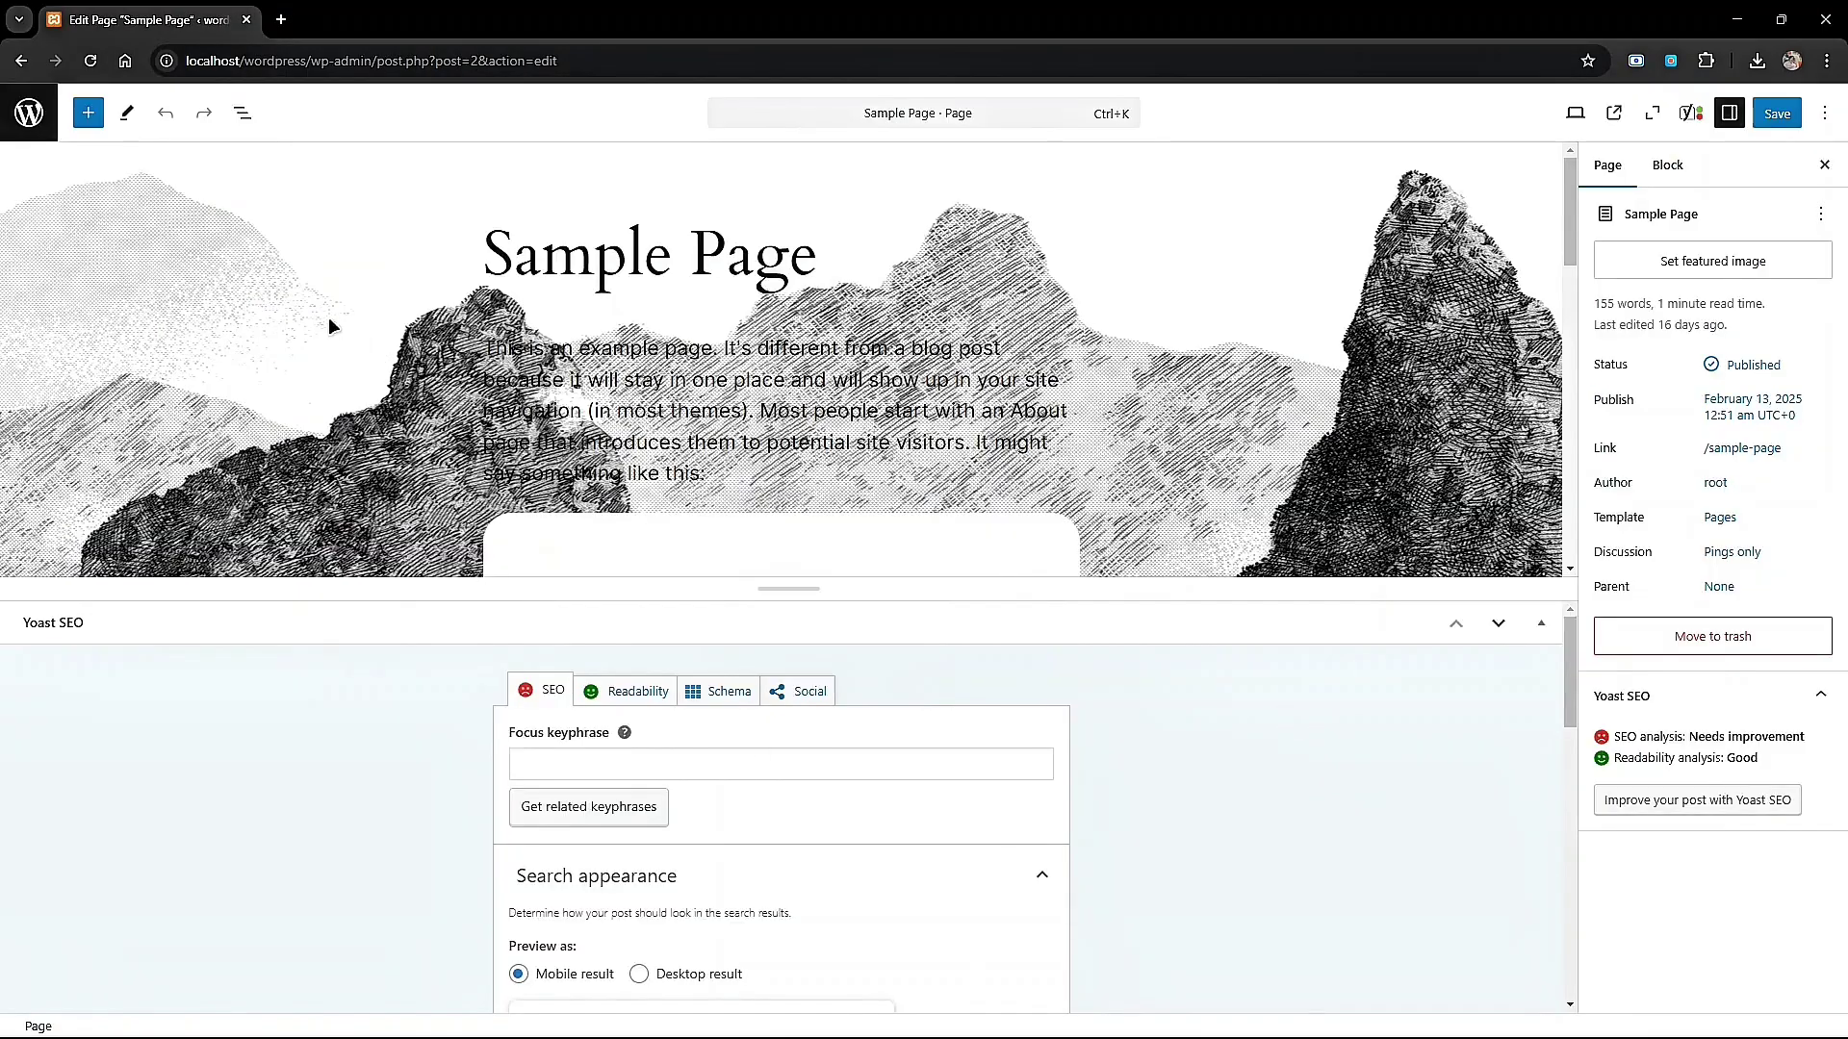
click(82, 114)
scroll(222, 612, down, 15)
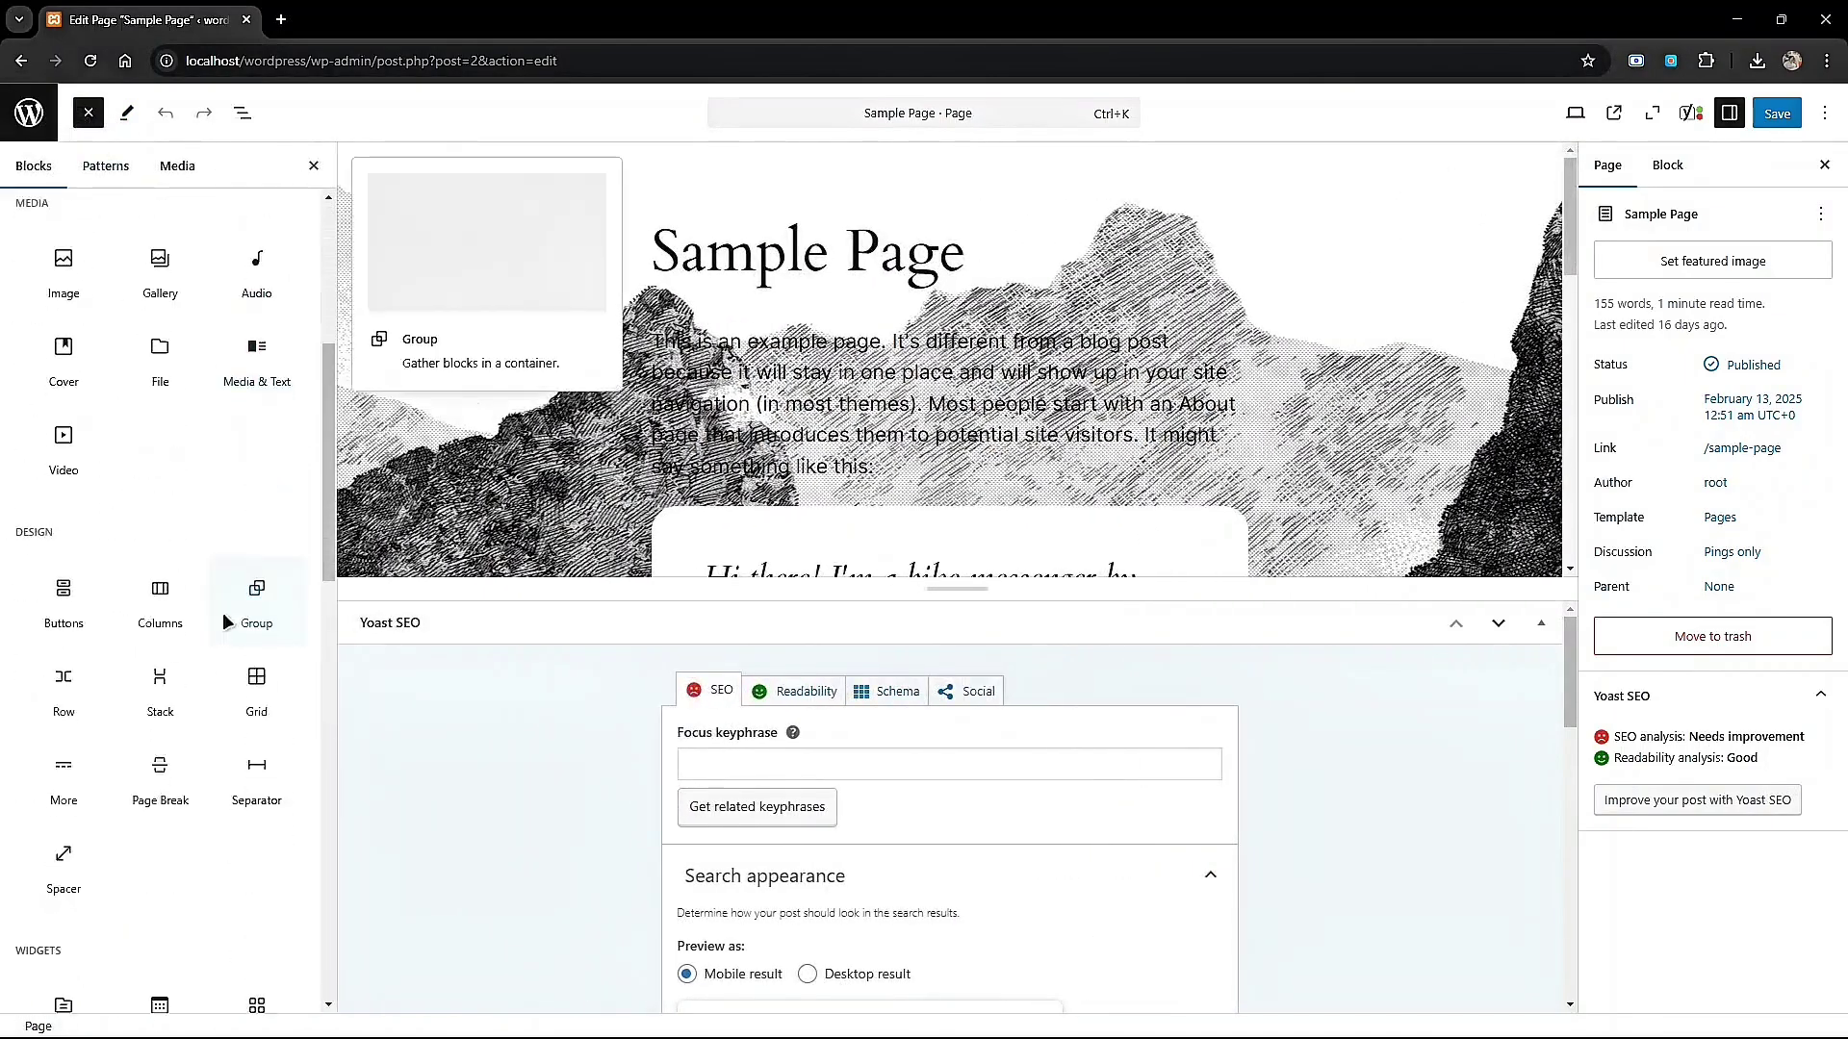
scroll(241, 607, up, 4)
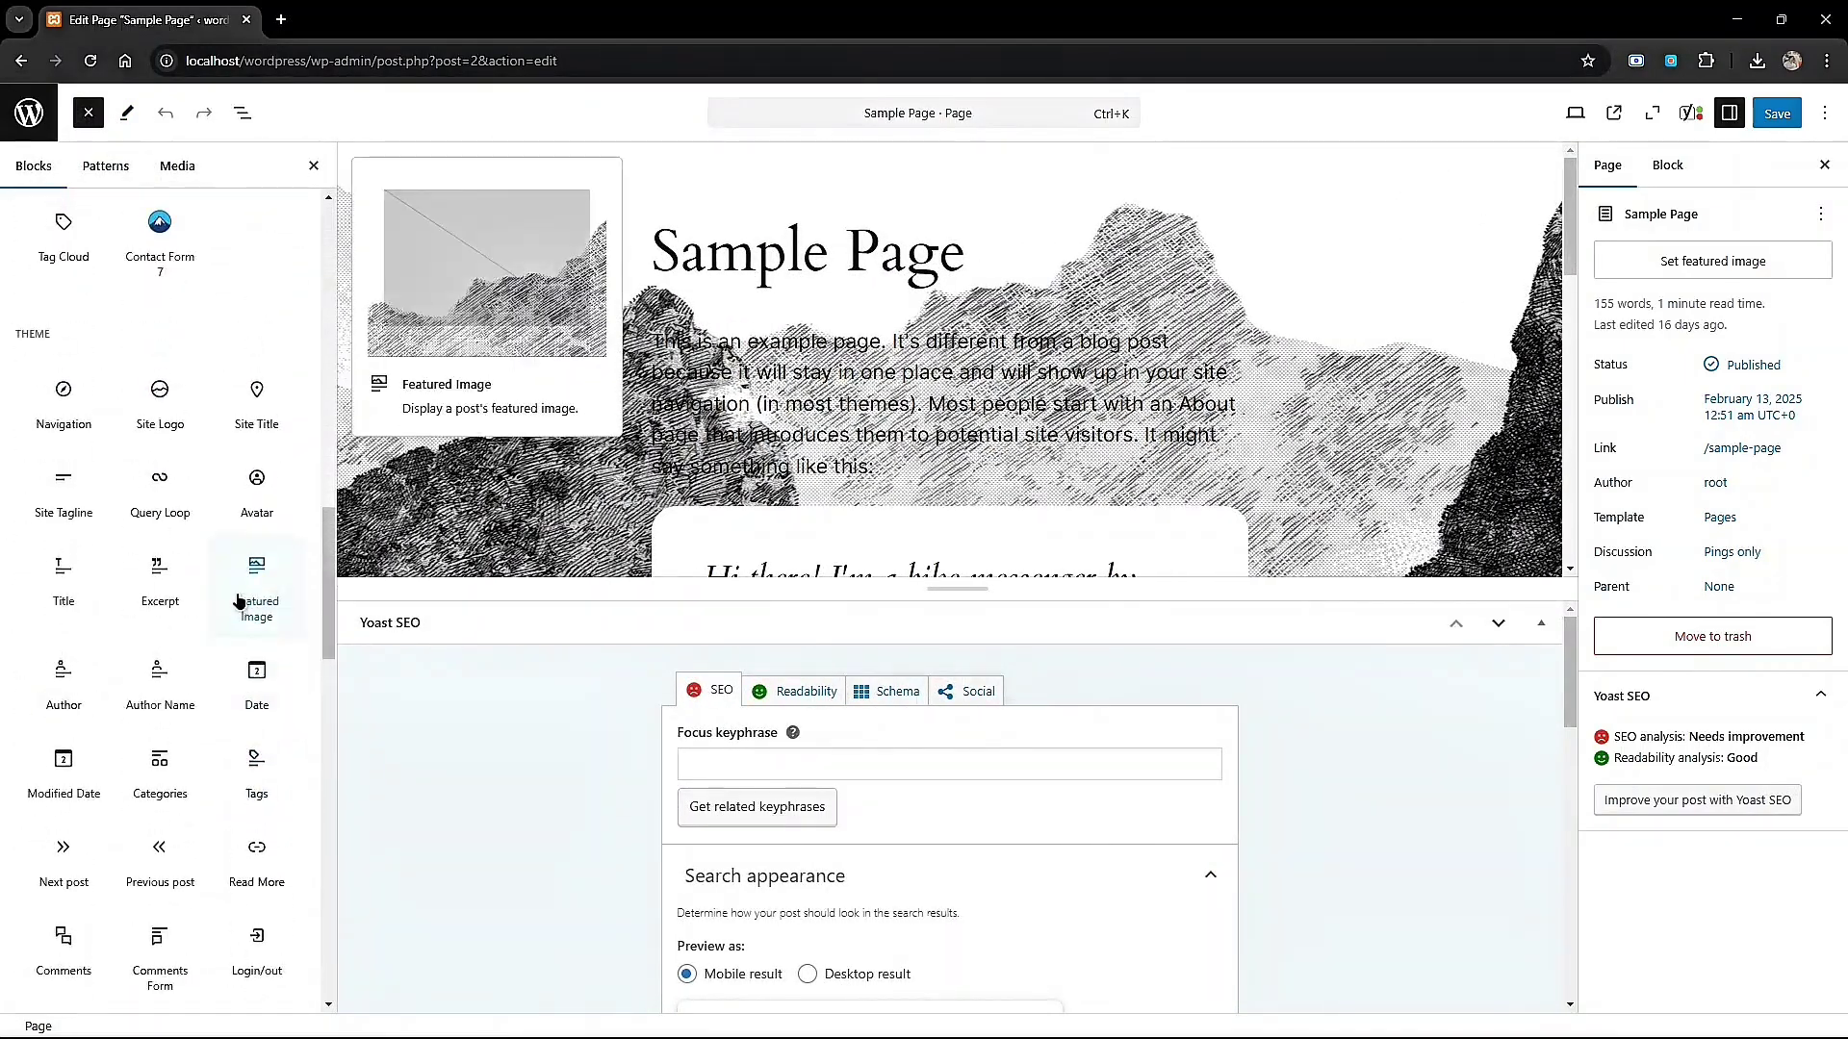
click(183, 457)
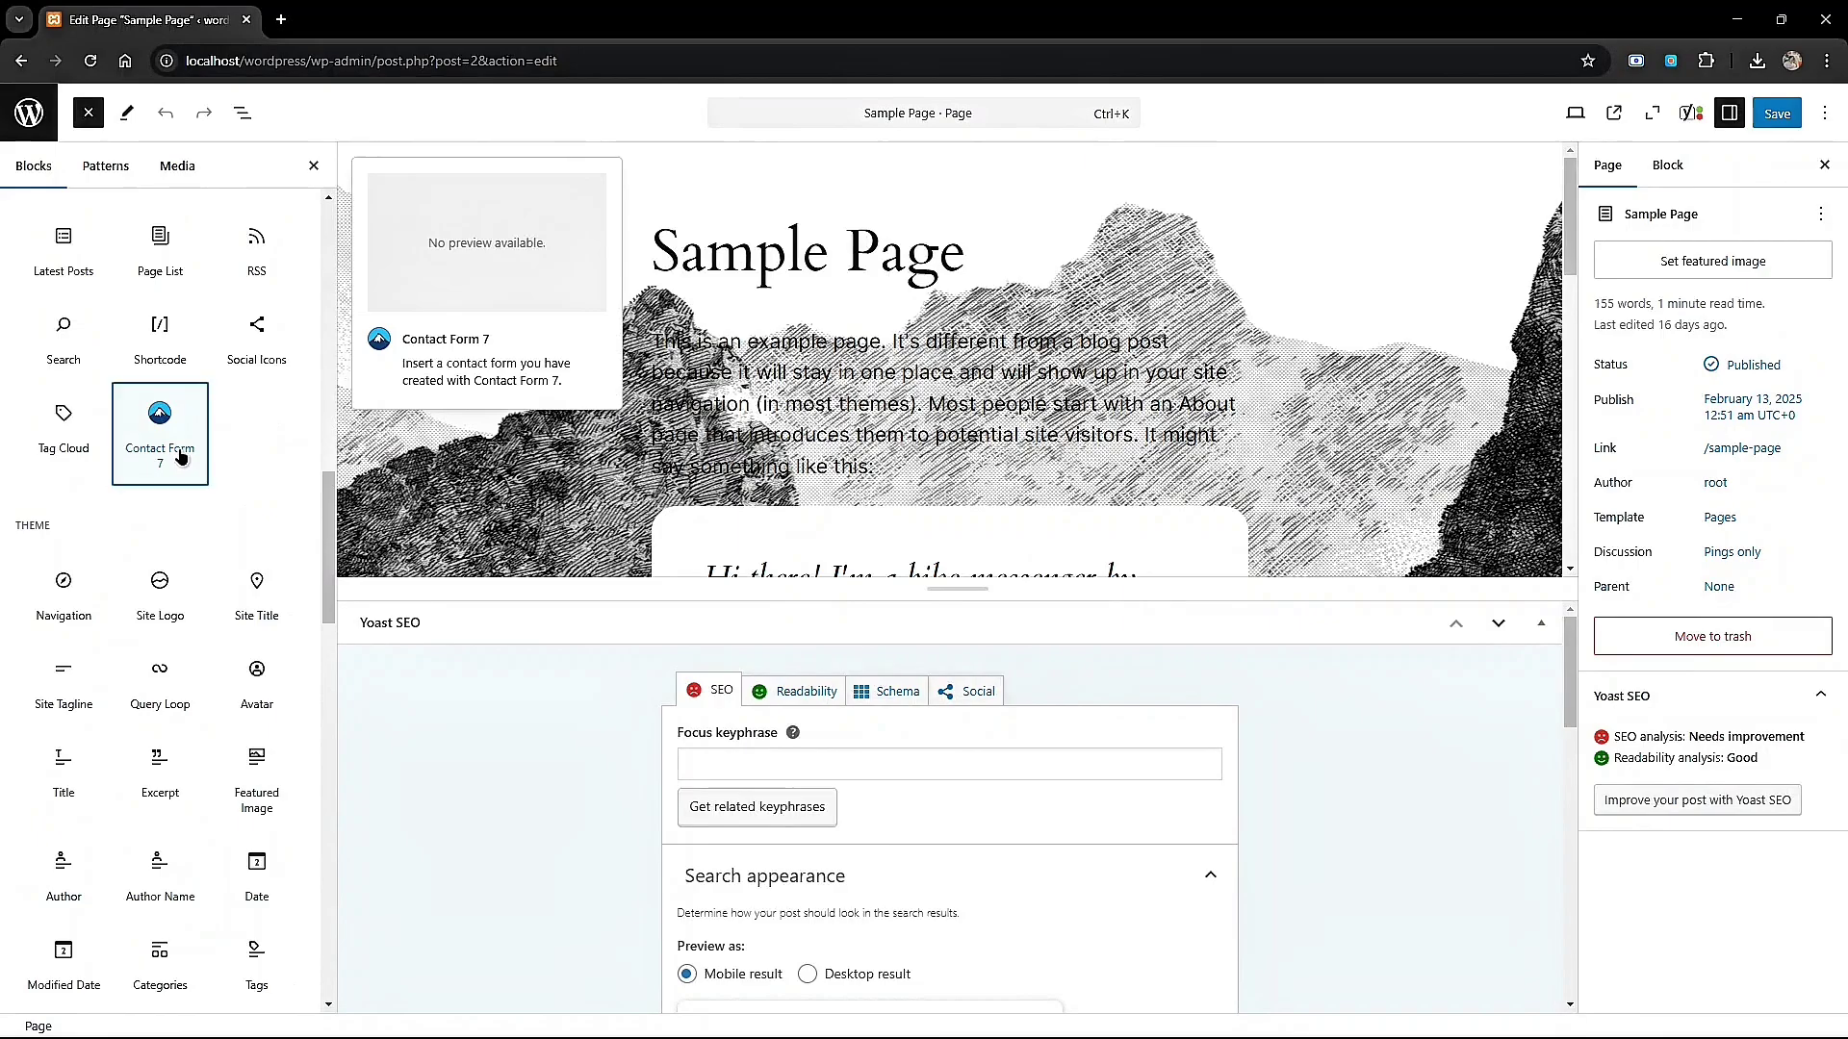
Choose "Sample Contact Form" as the form shown by the Contact Form 7 block.
click(776, 330)
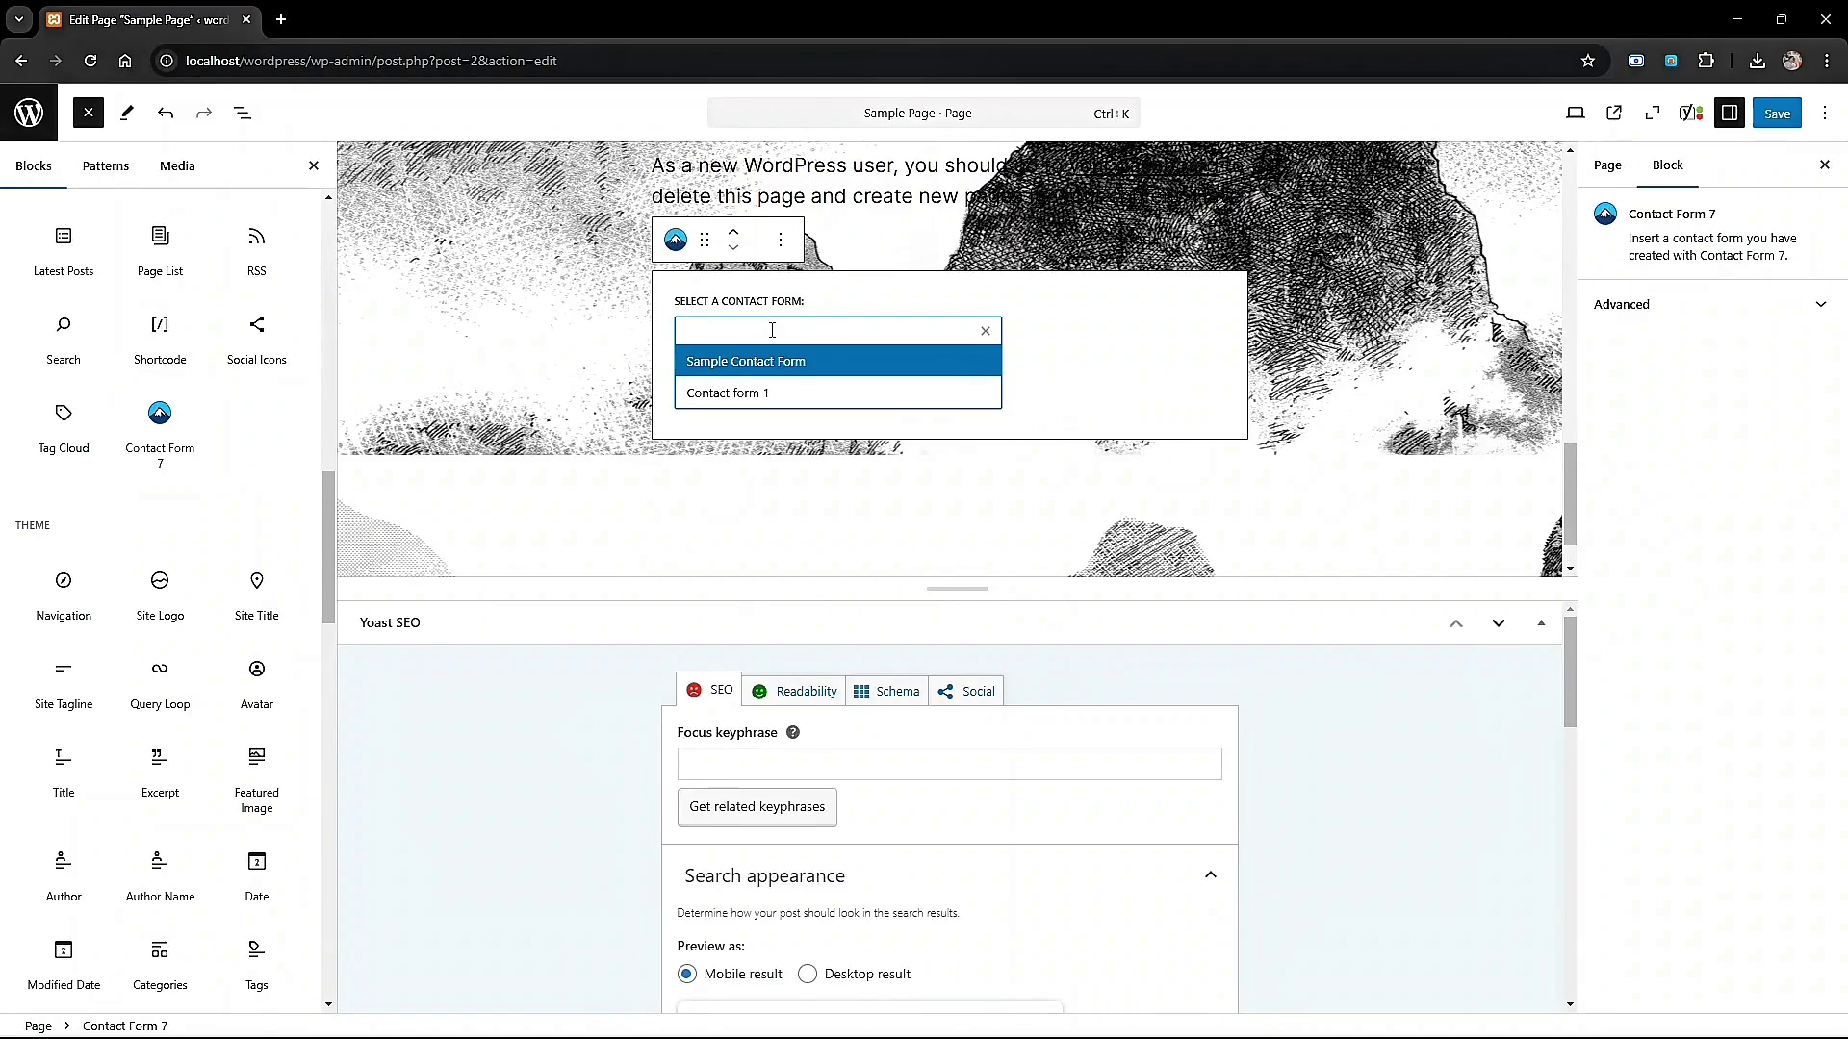
click(763, 362)
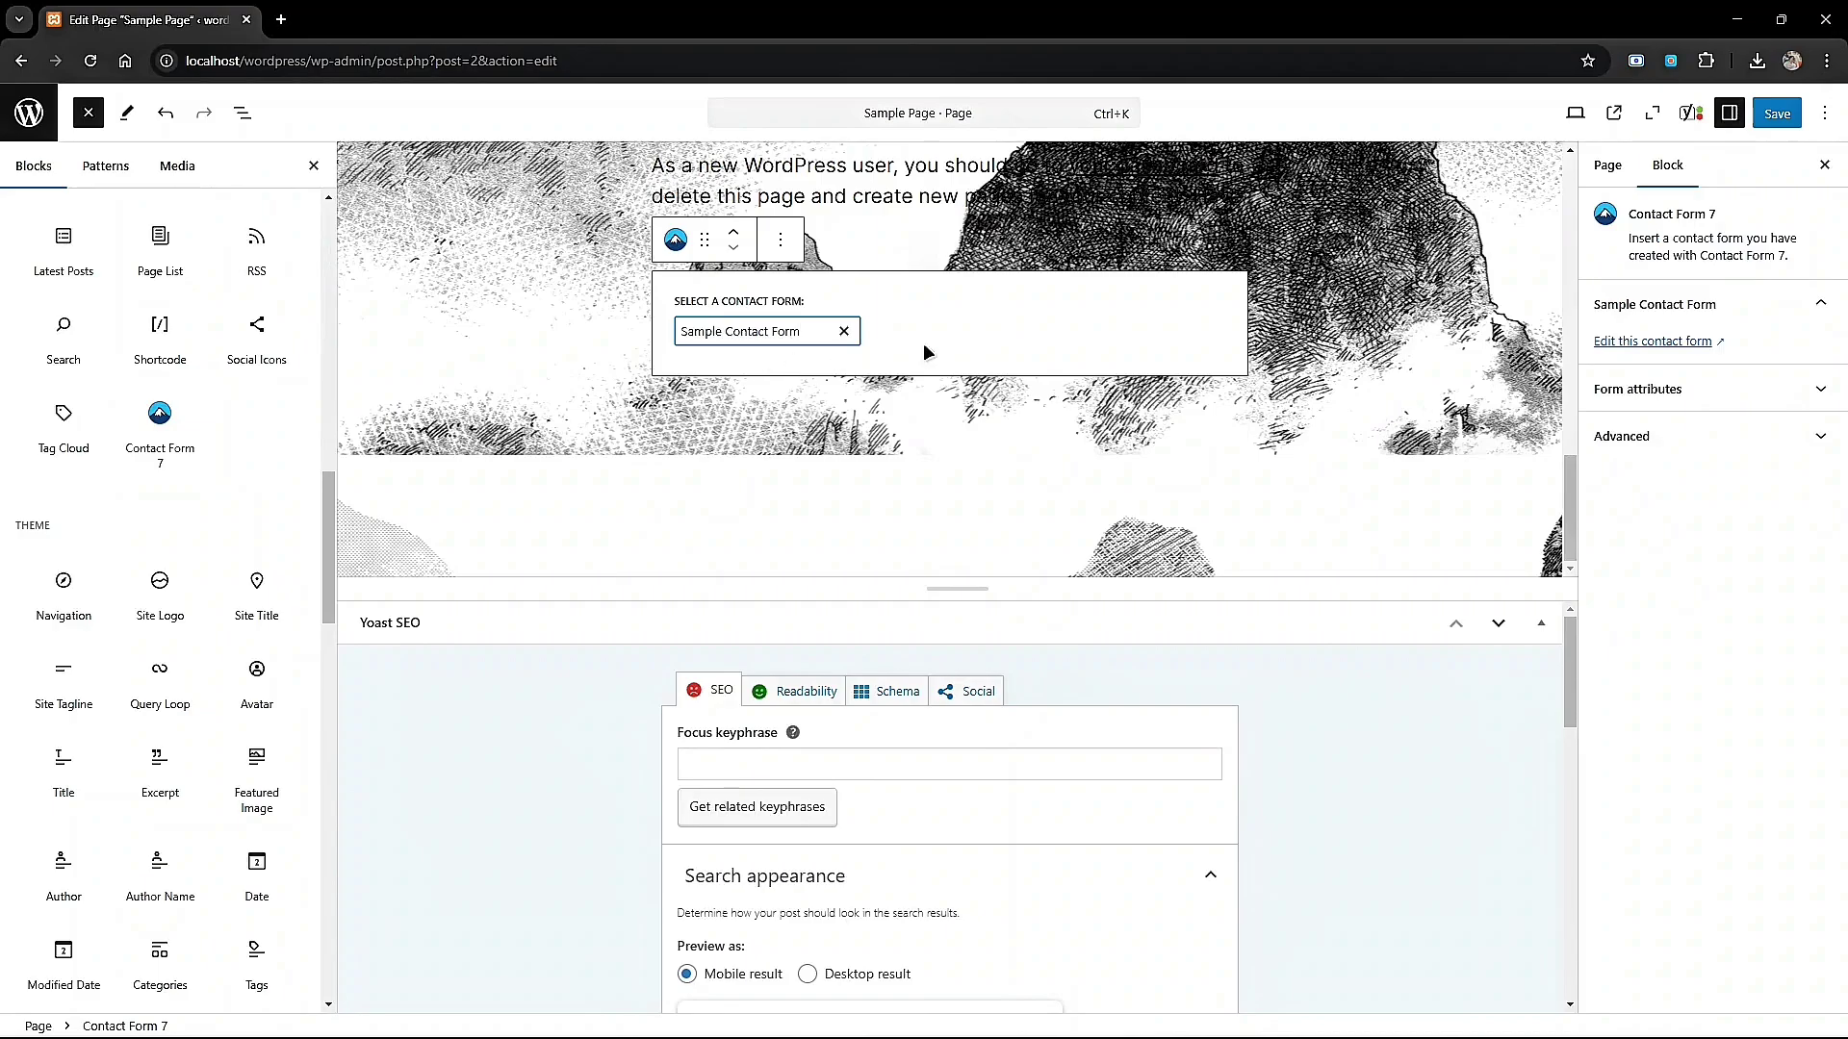
click(1018, 343)
Examine the Yoast SEO section of the page, including the focus keyphrase, search appearance preview, SEO title, slug and meta description.
scroll(1045, 778, down, 4)
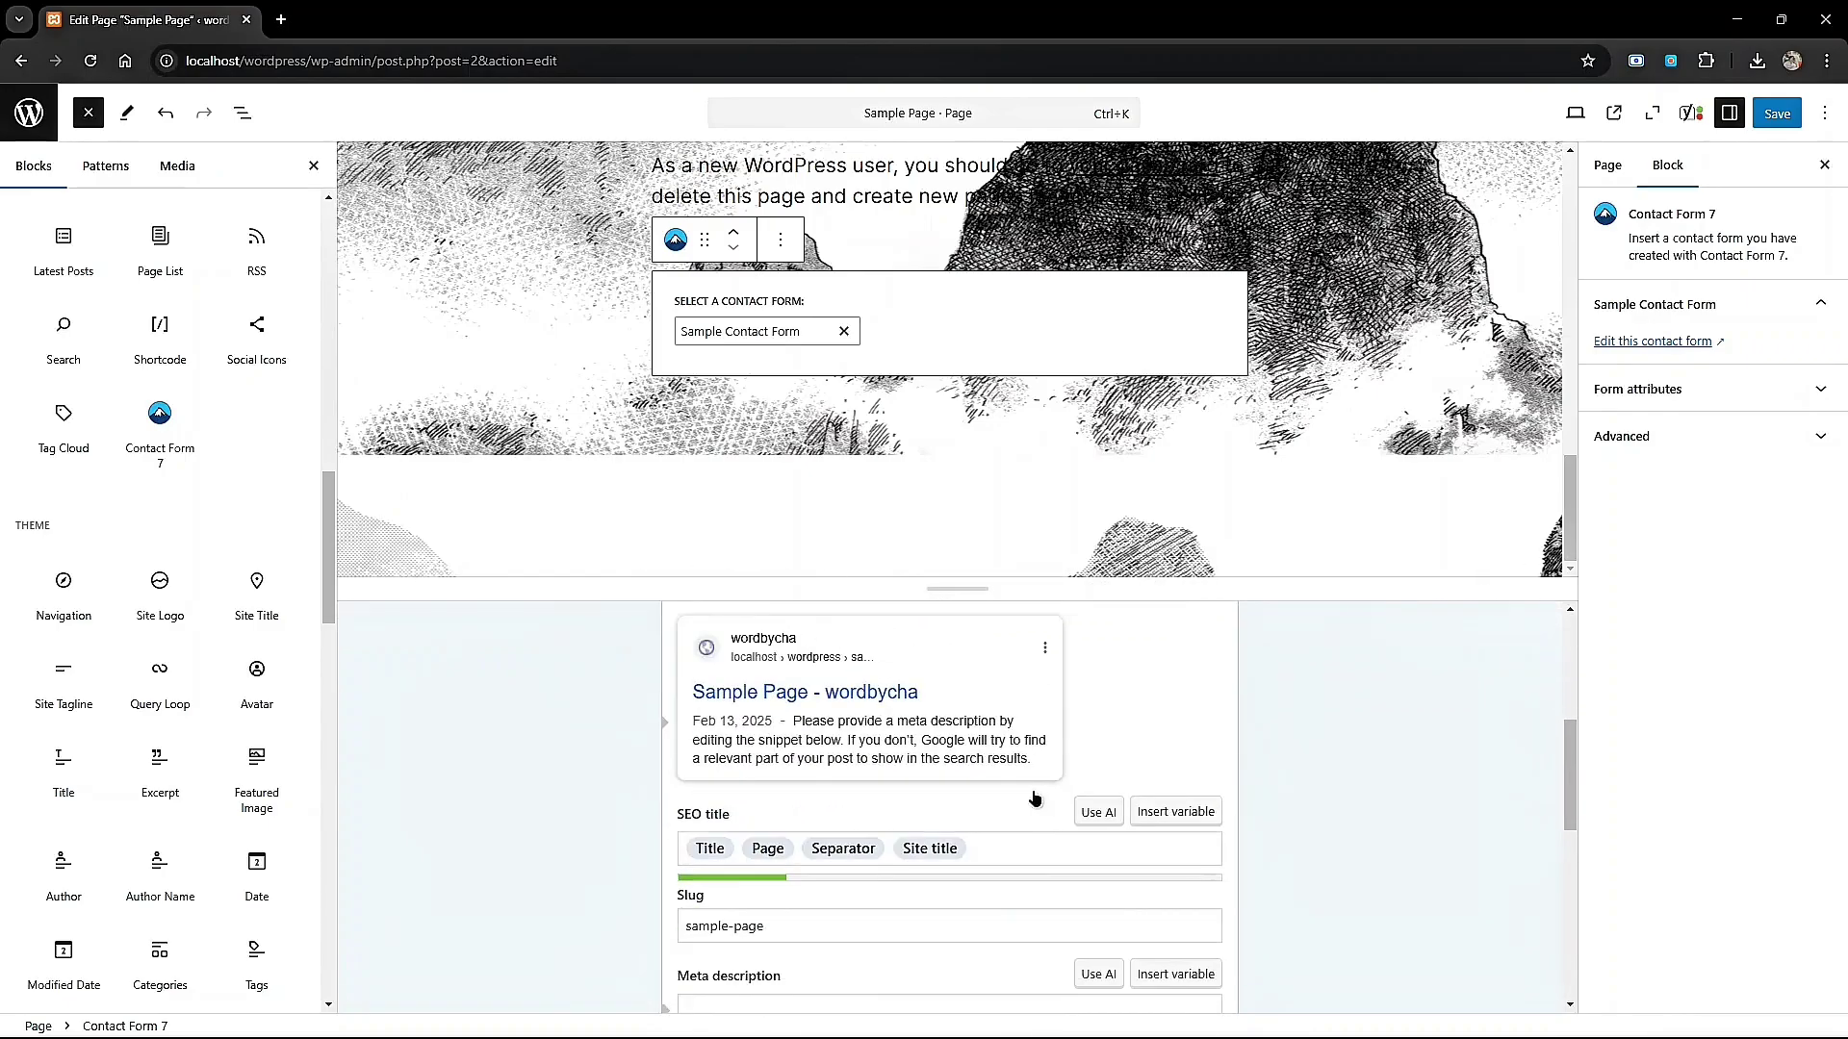
scroll(976, 772, up, 2)
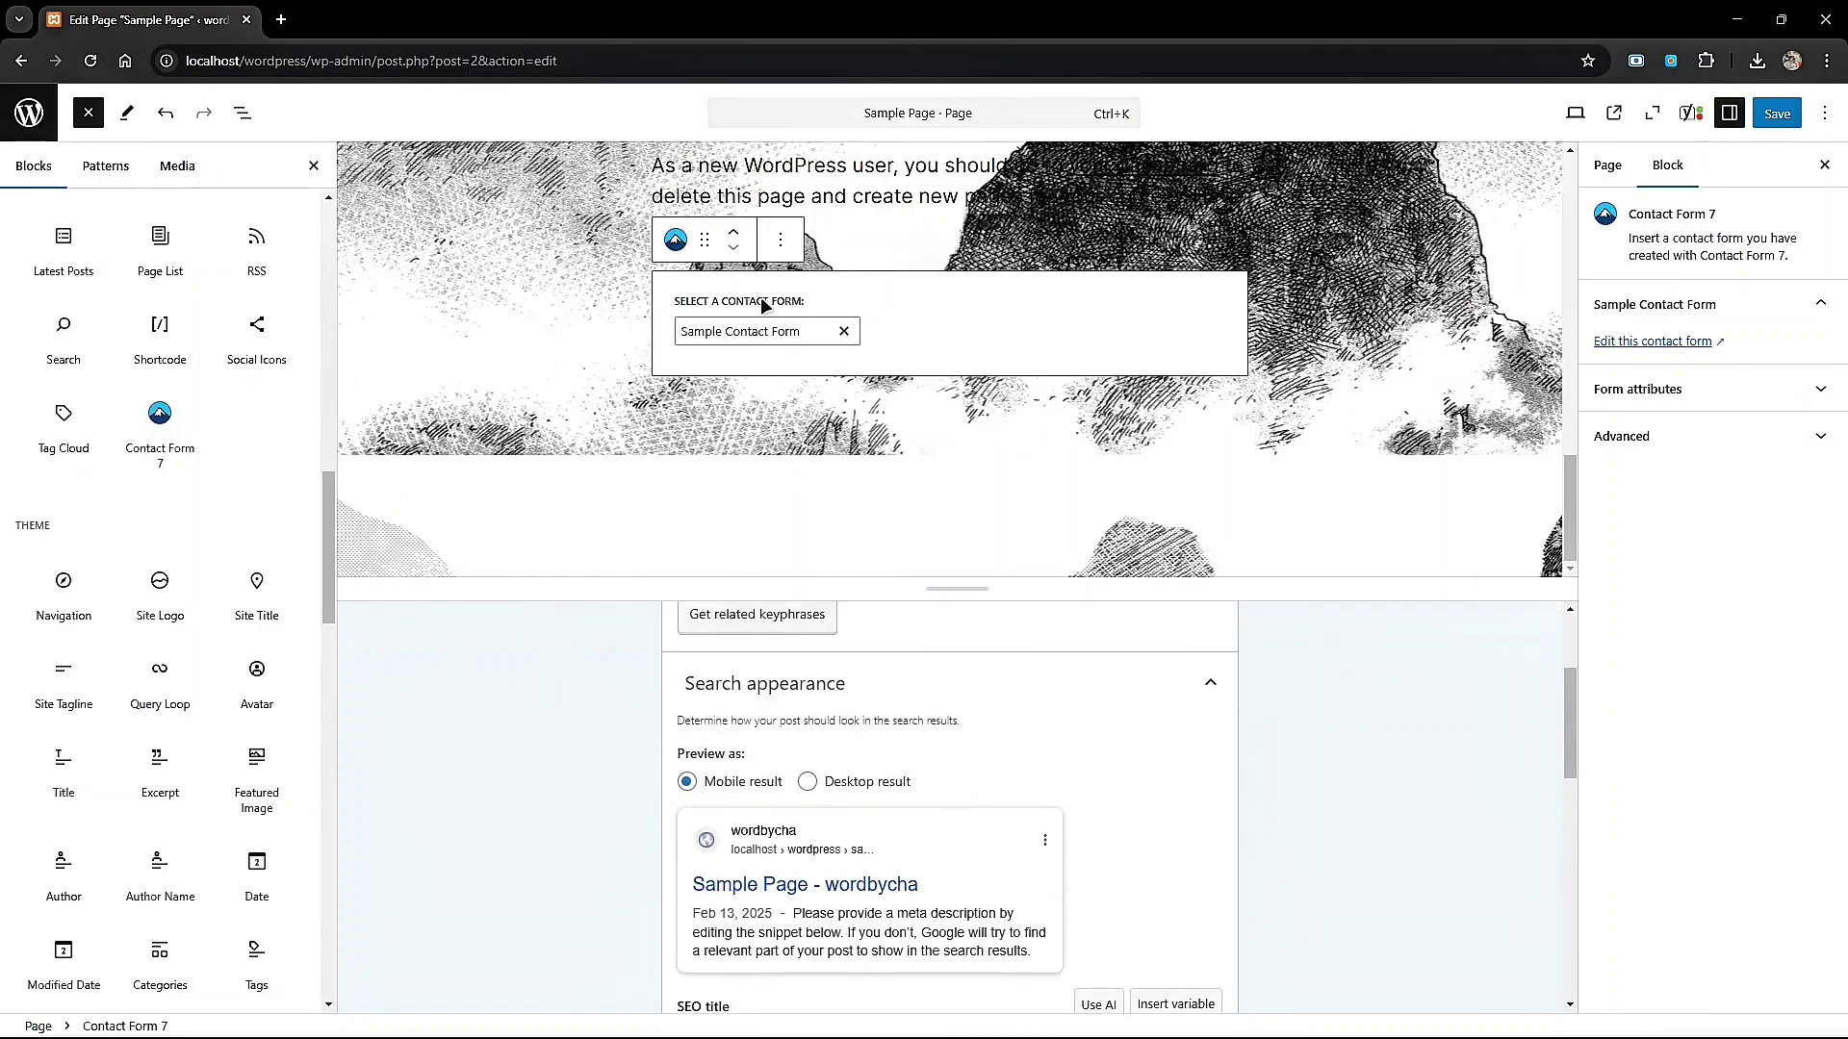
scroll(763, 304, up, 3)
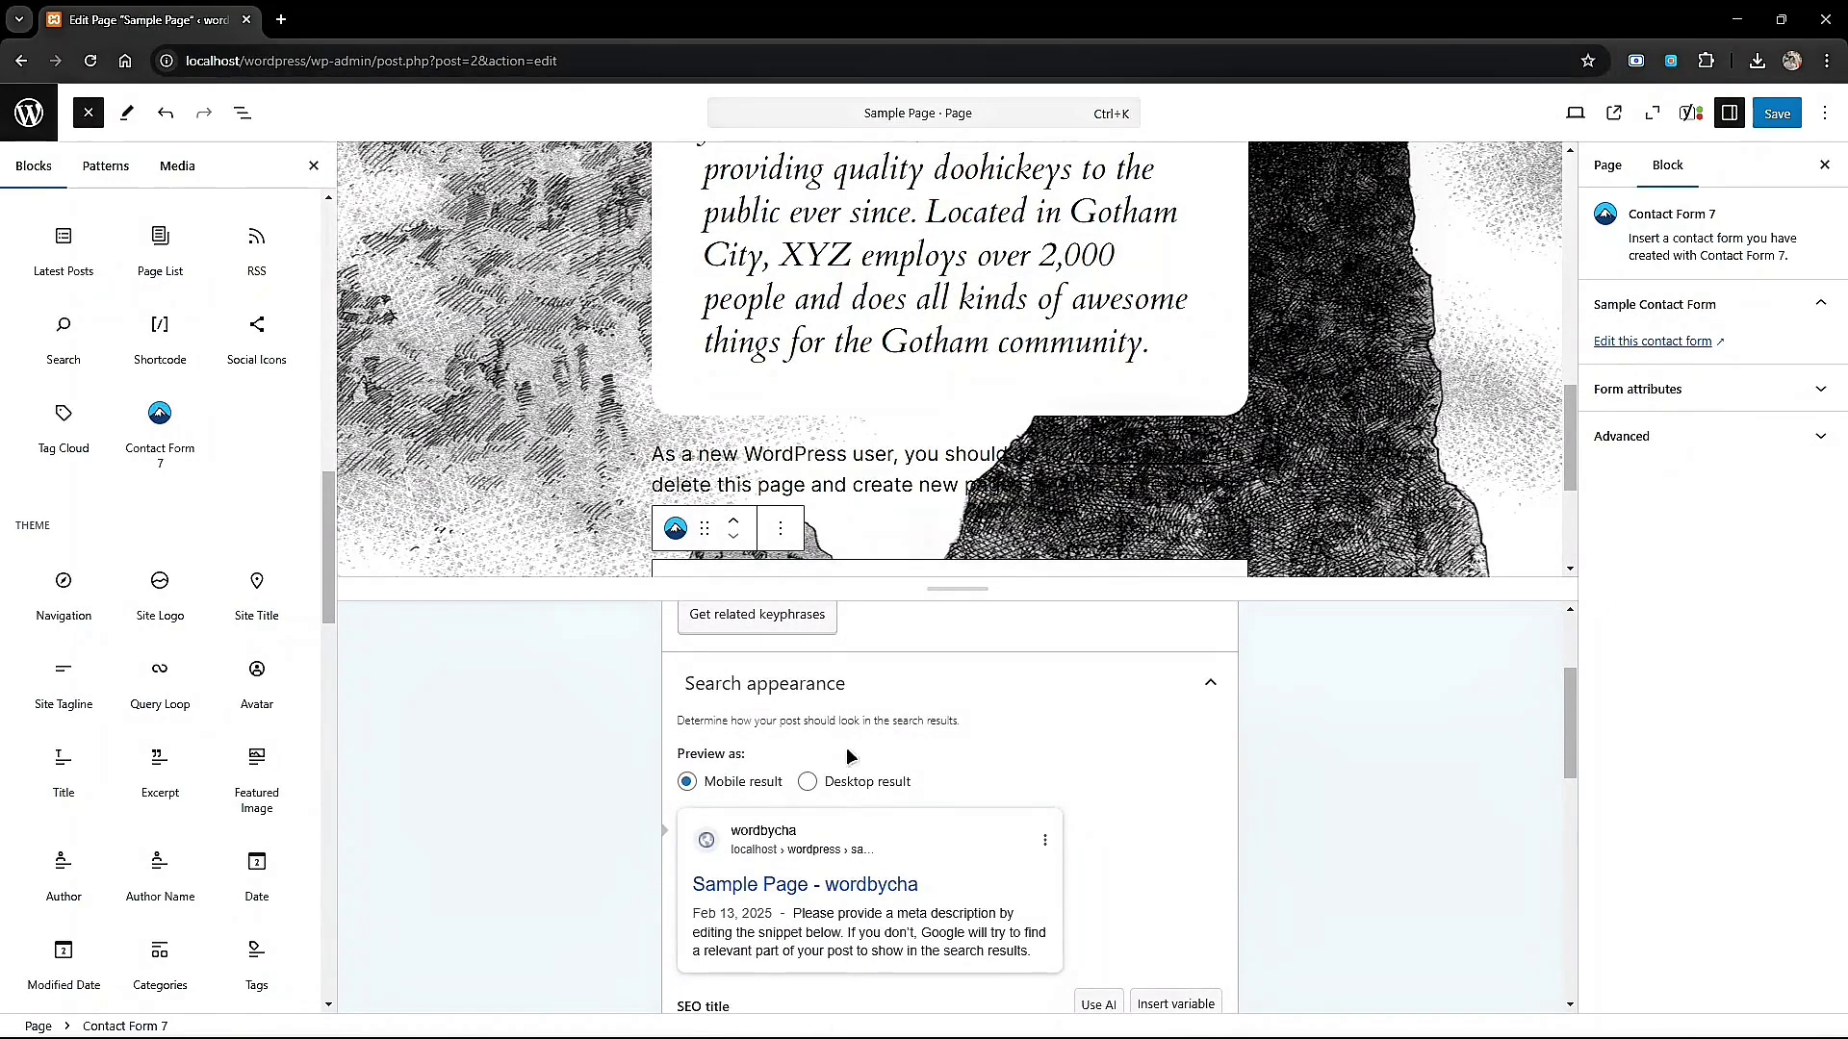
scroll(847, 770, down, 5)
scroll(847, 791, up, 5)
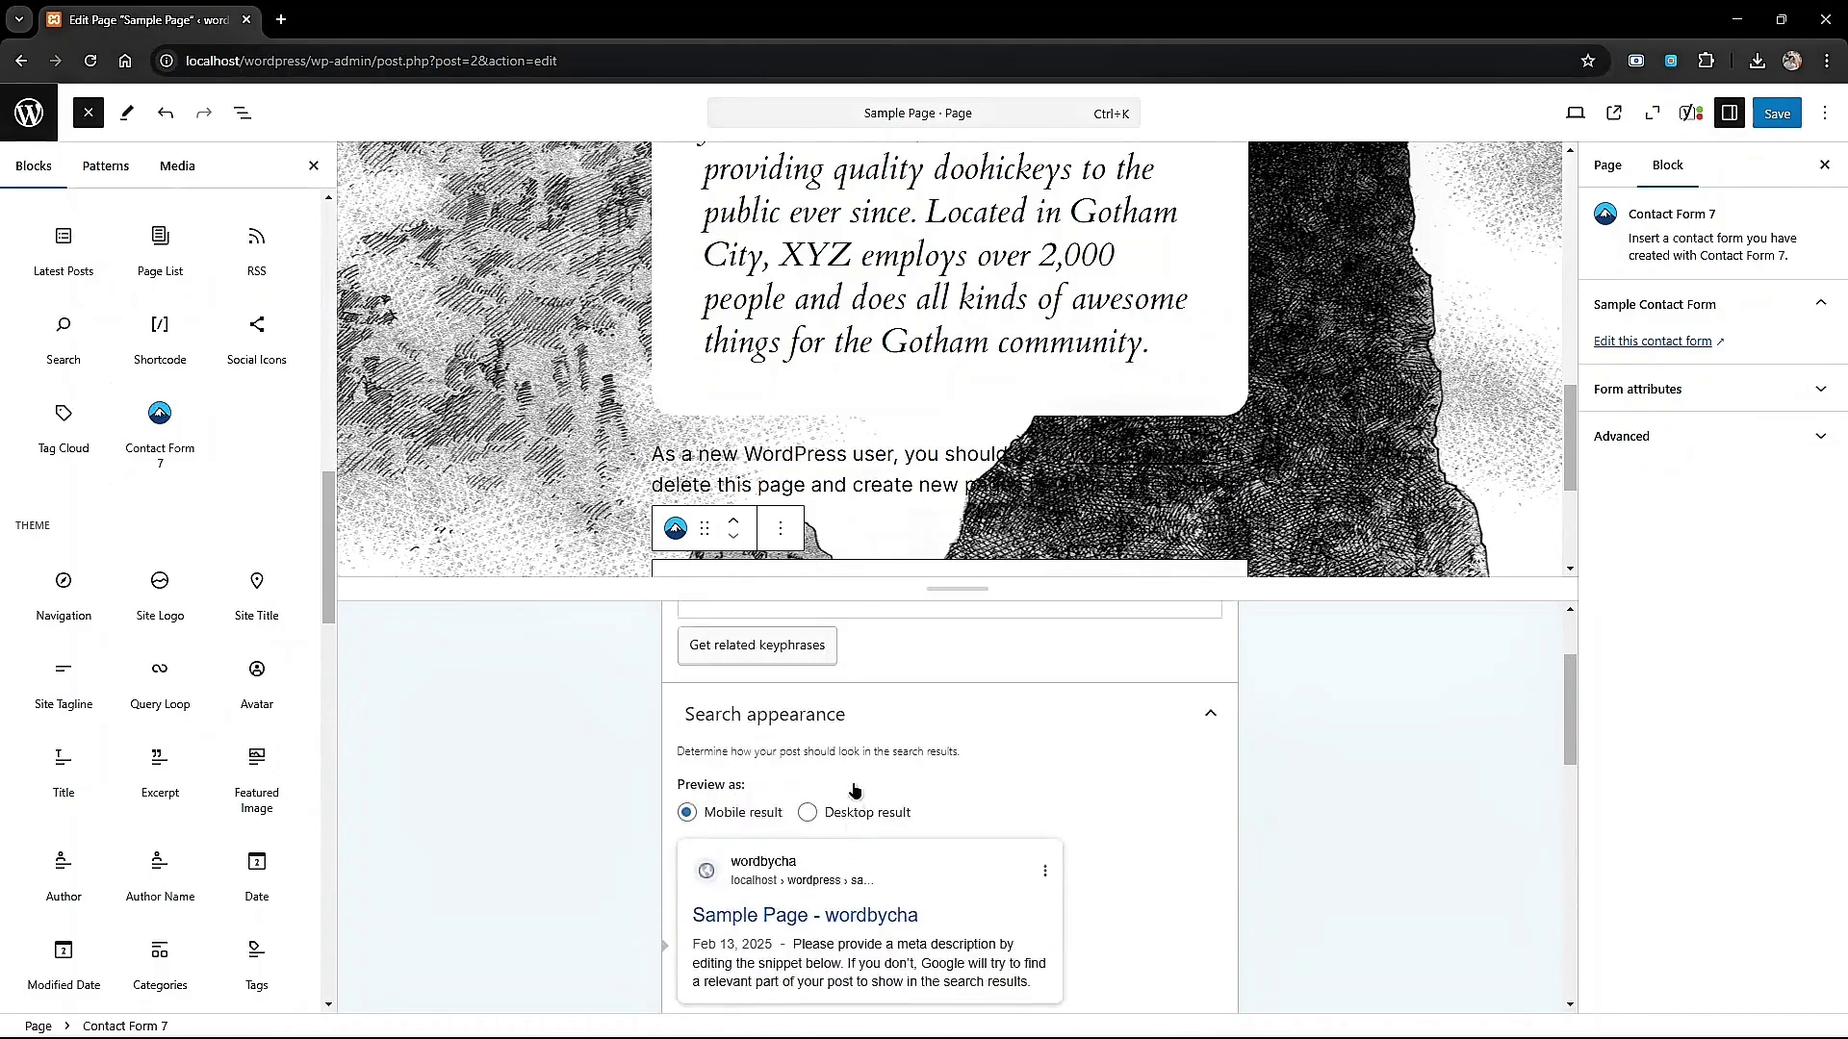
scroll(846, 787, up, 2)
scroll(753, 782, down, 4)
scroll(755, 786, up, 2)
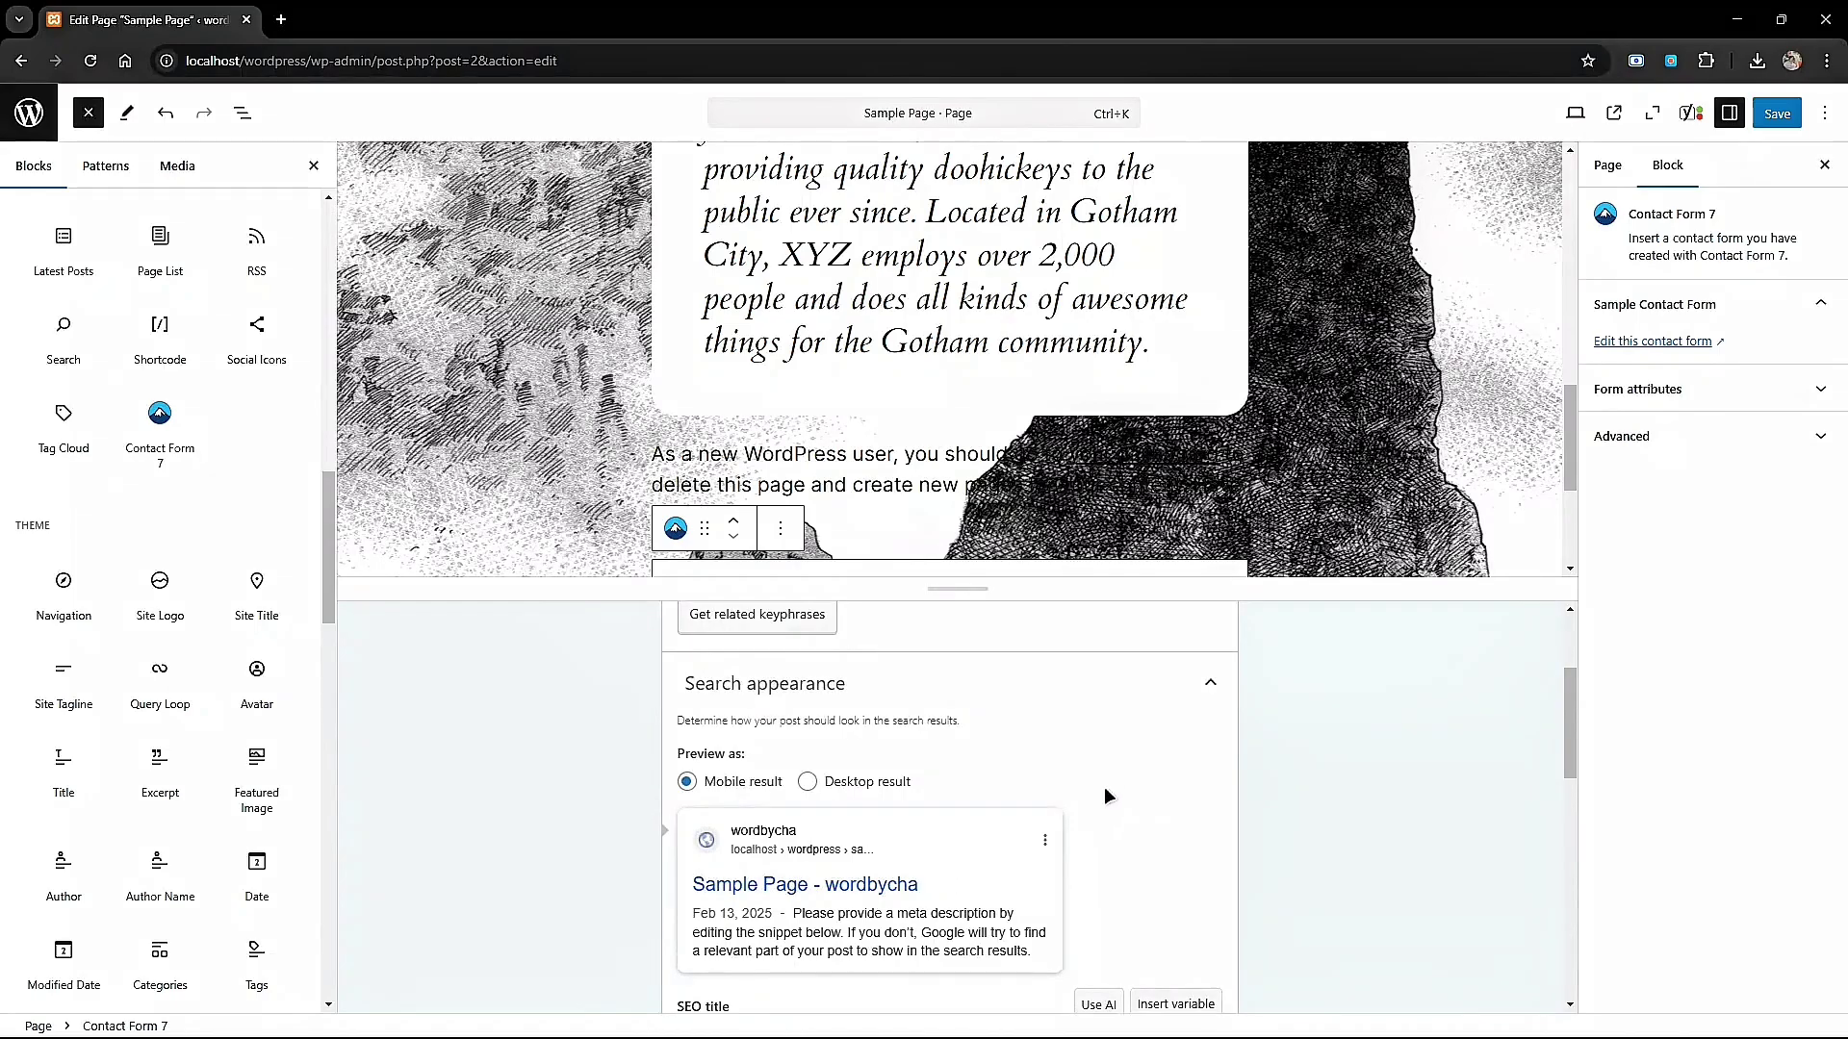
scroll(1105, 787, down, 10)
scroll(1136, 741, up, 10)
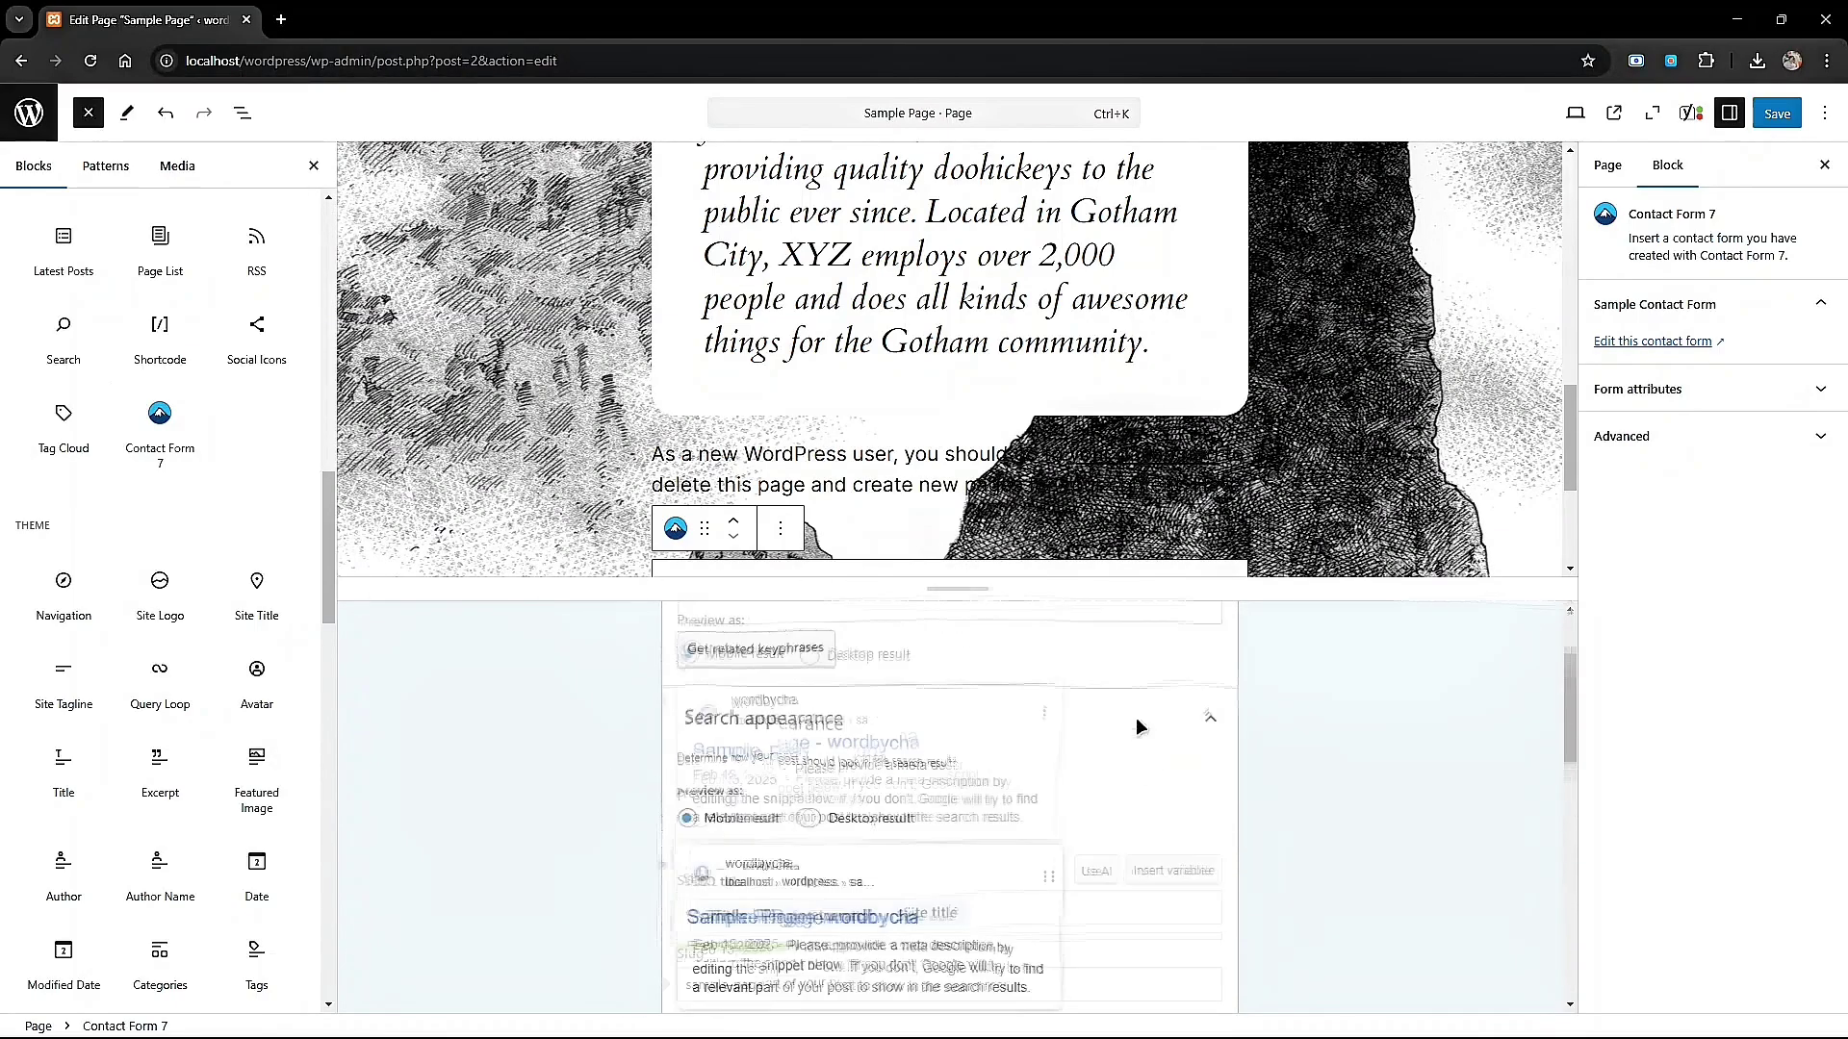
Preview the page's Yoast SEO search appearance as a desktop result and look over the embedded form block.
scroll(924, 717, down, 3)
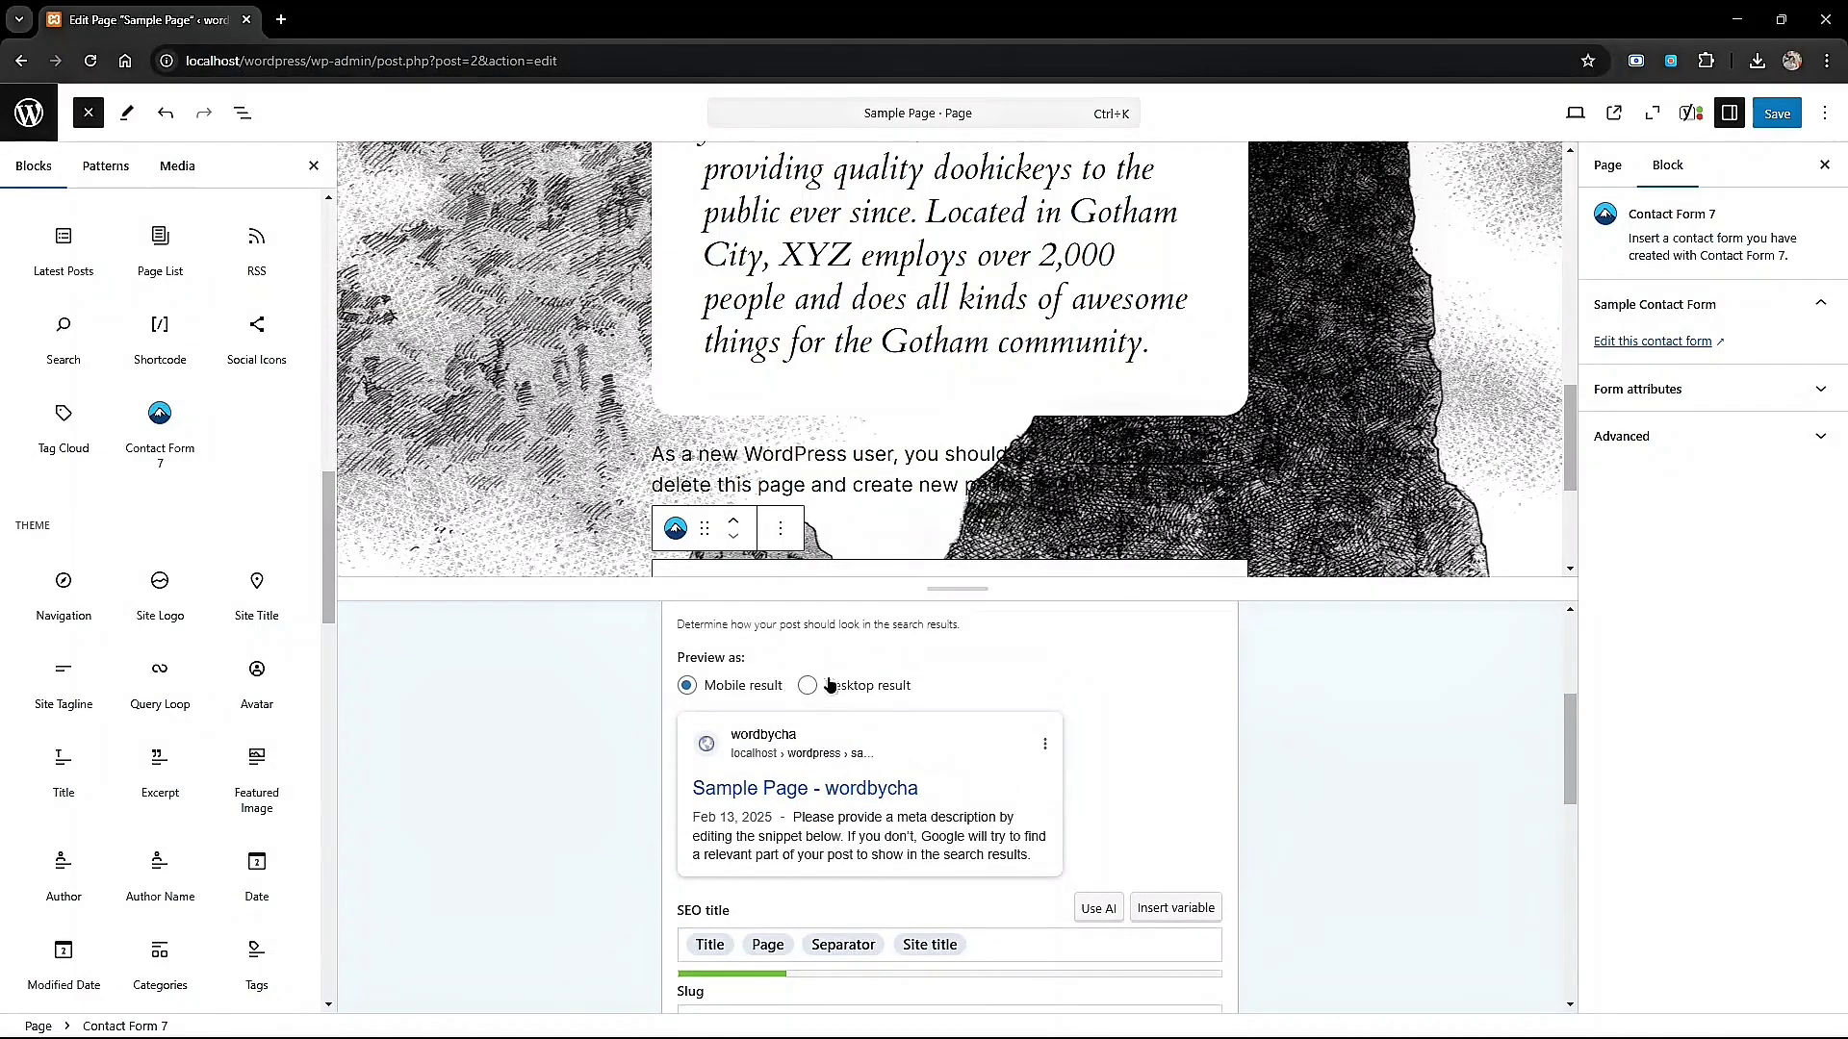
click(830, 684)
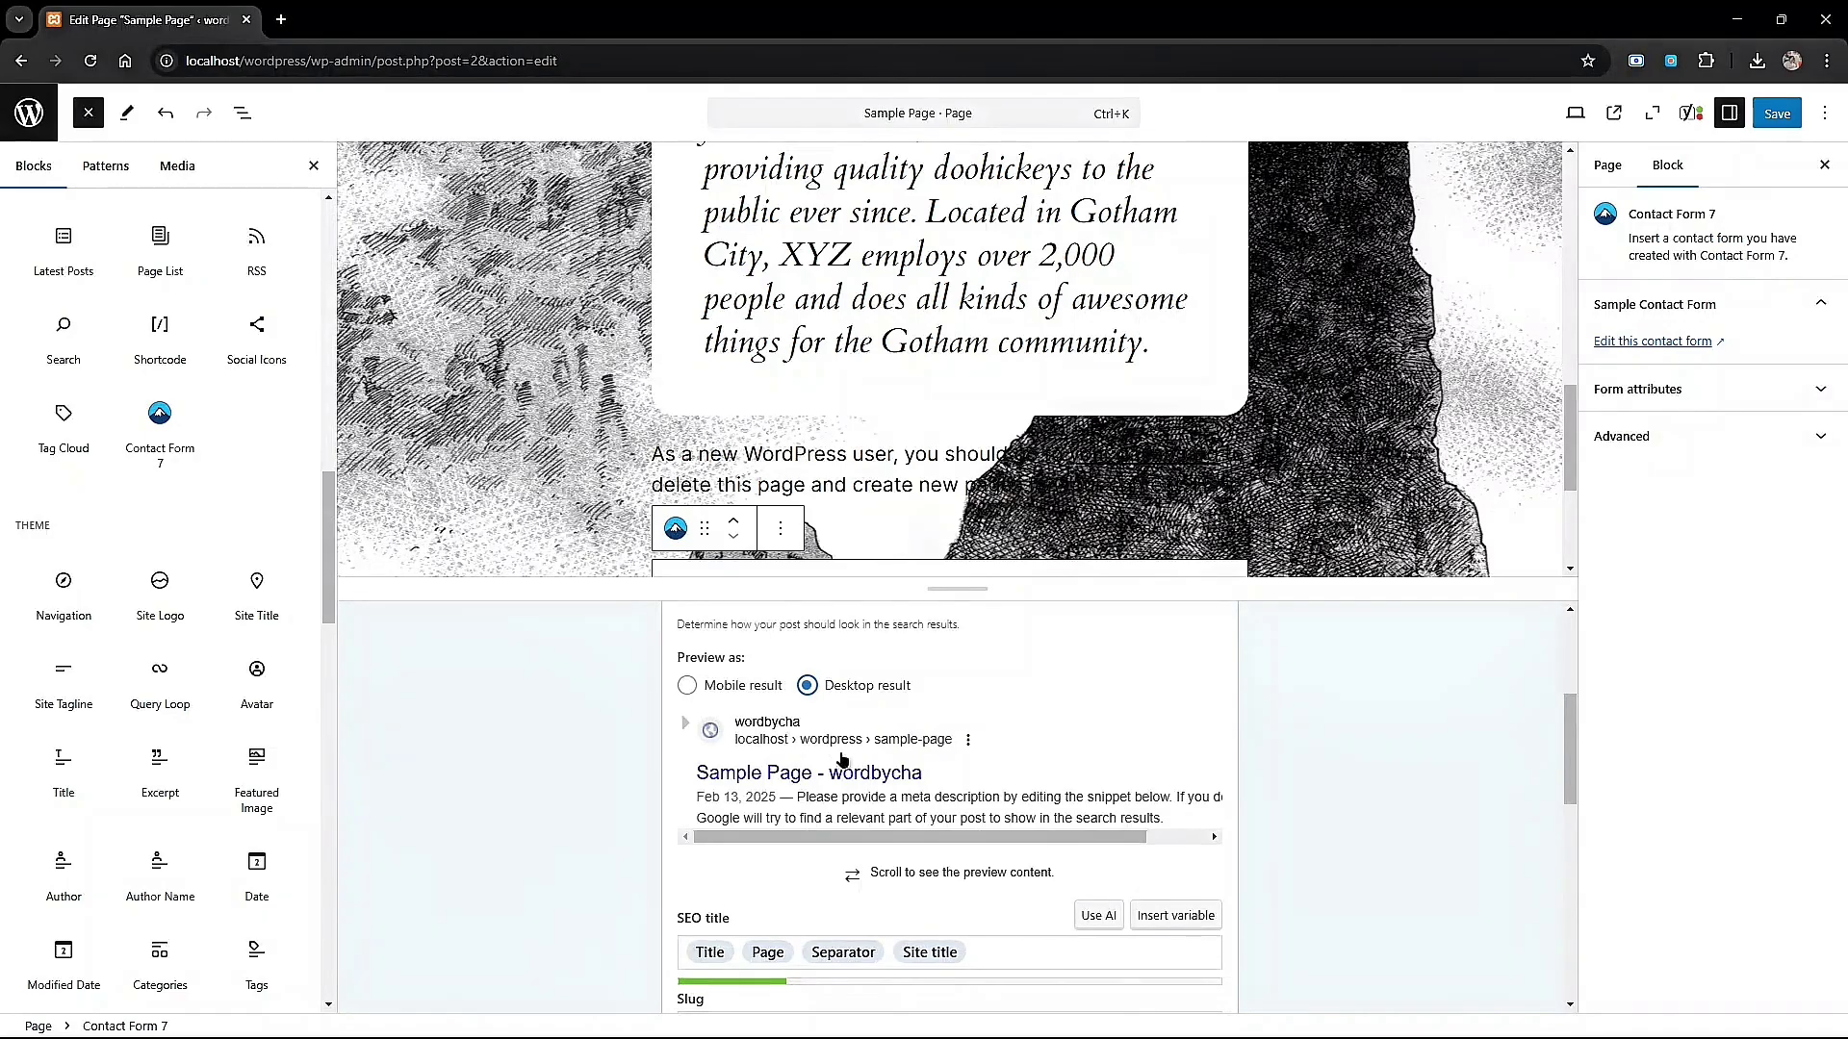
scroll(876, 746, up, 3)
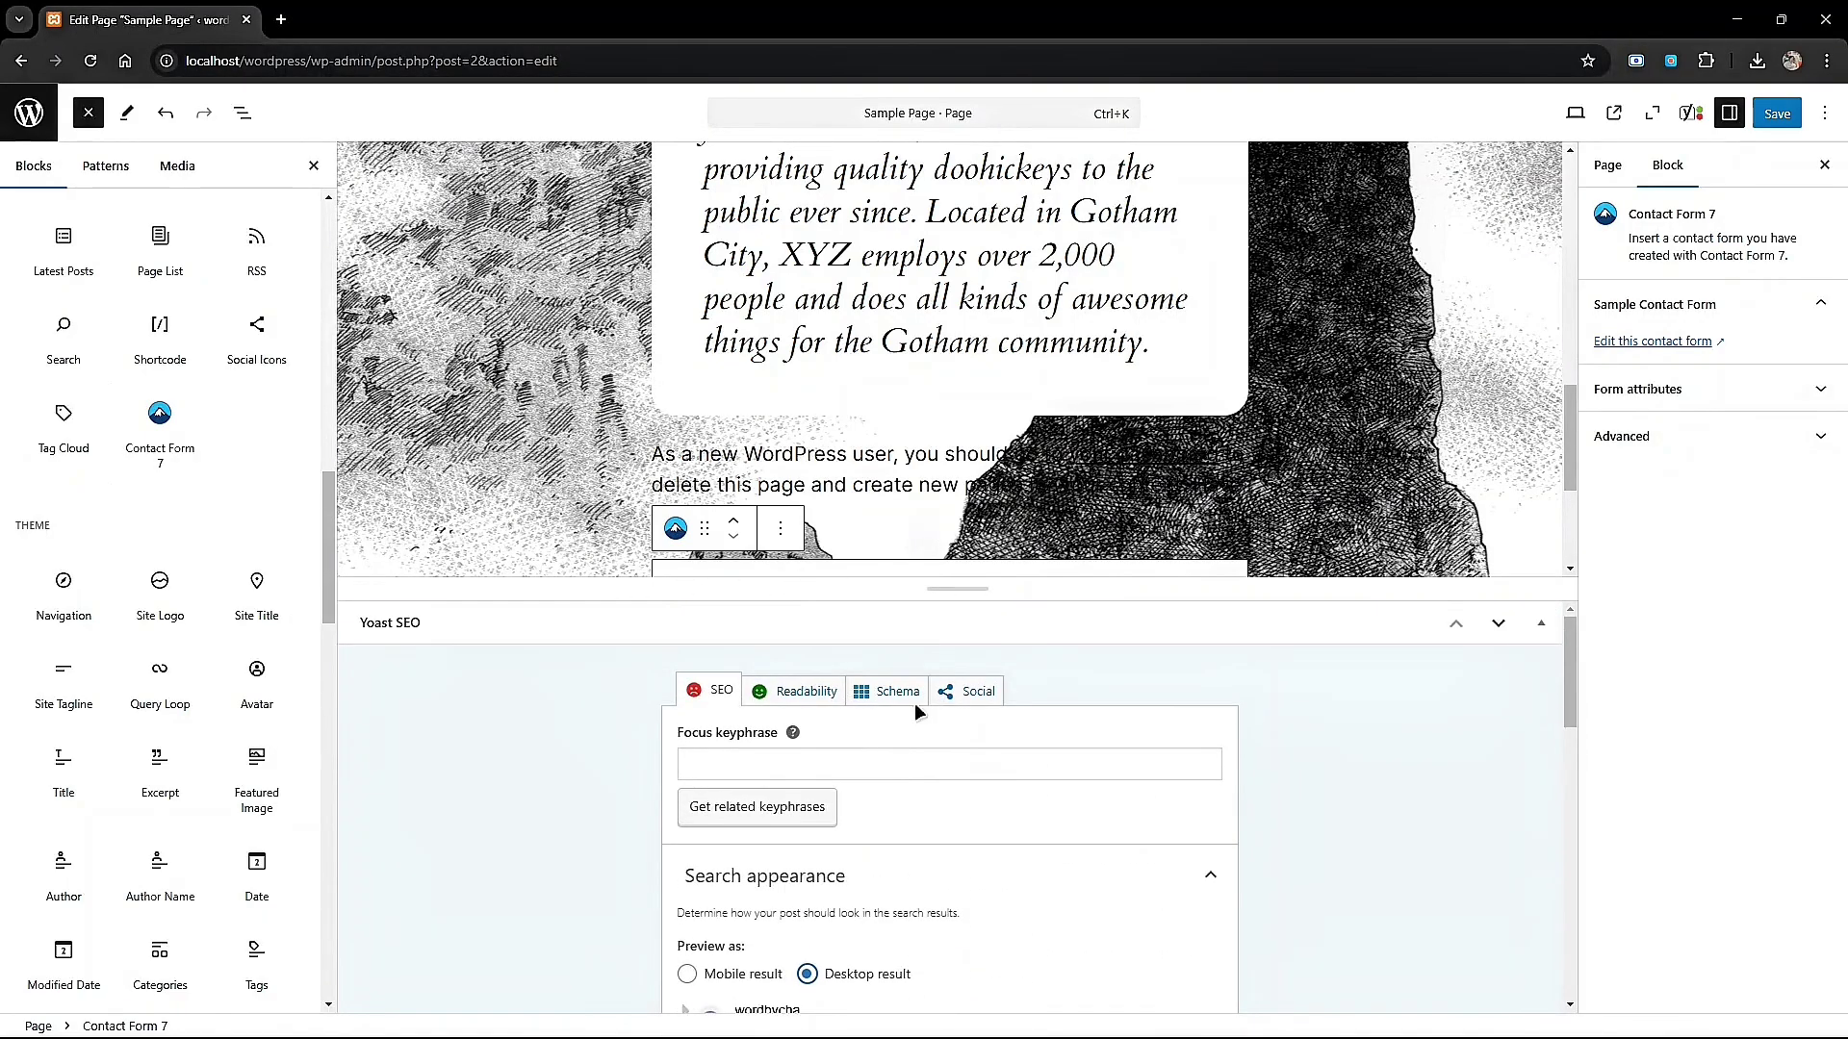
scroll(1251, 395, up, 4)
scroll(1261, 387, down, 5)
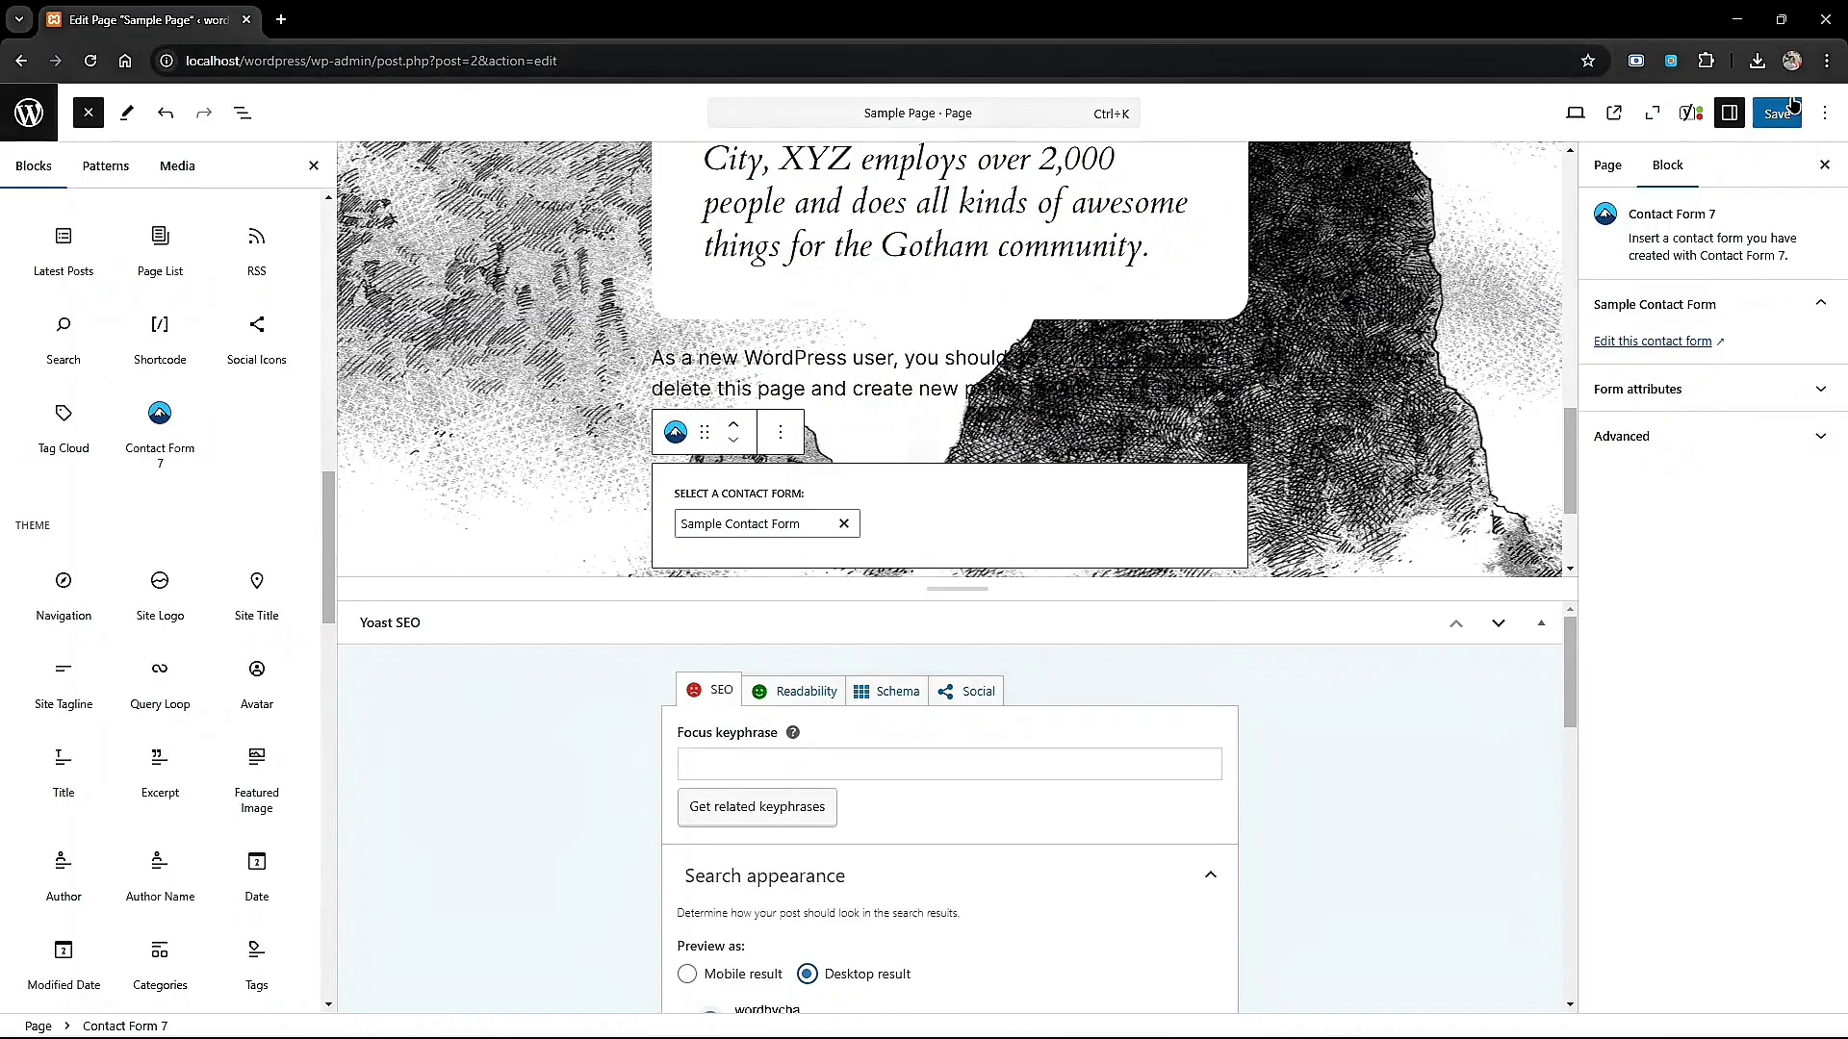
Save the Sample Page and view the published page down to its contact form.
click(1783, 114)
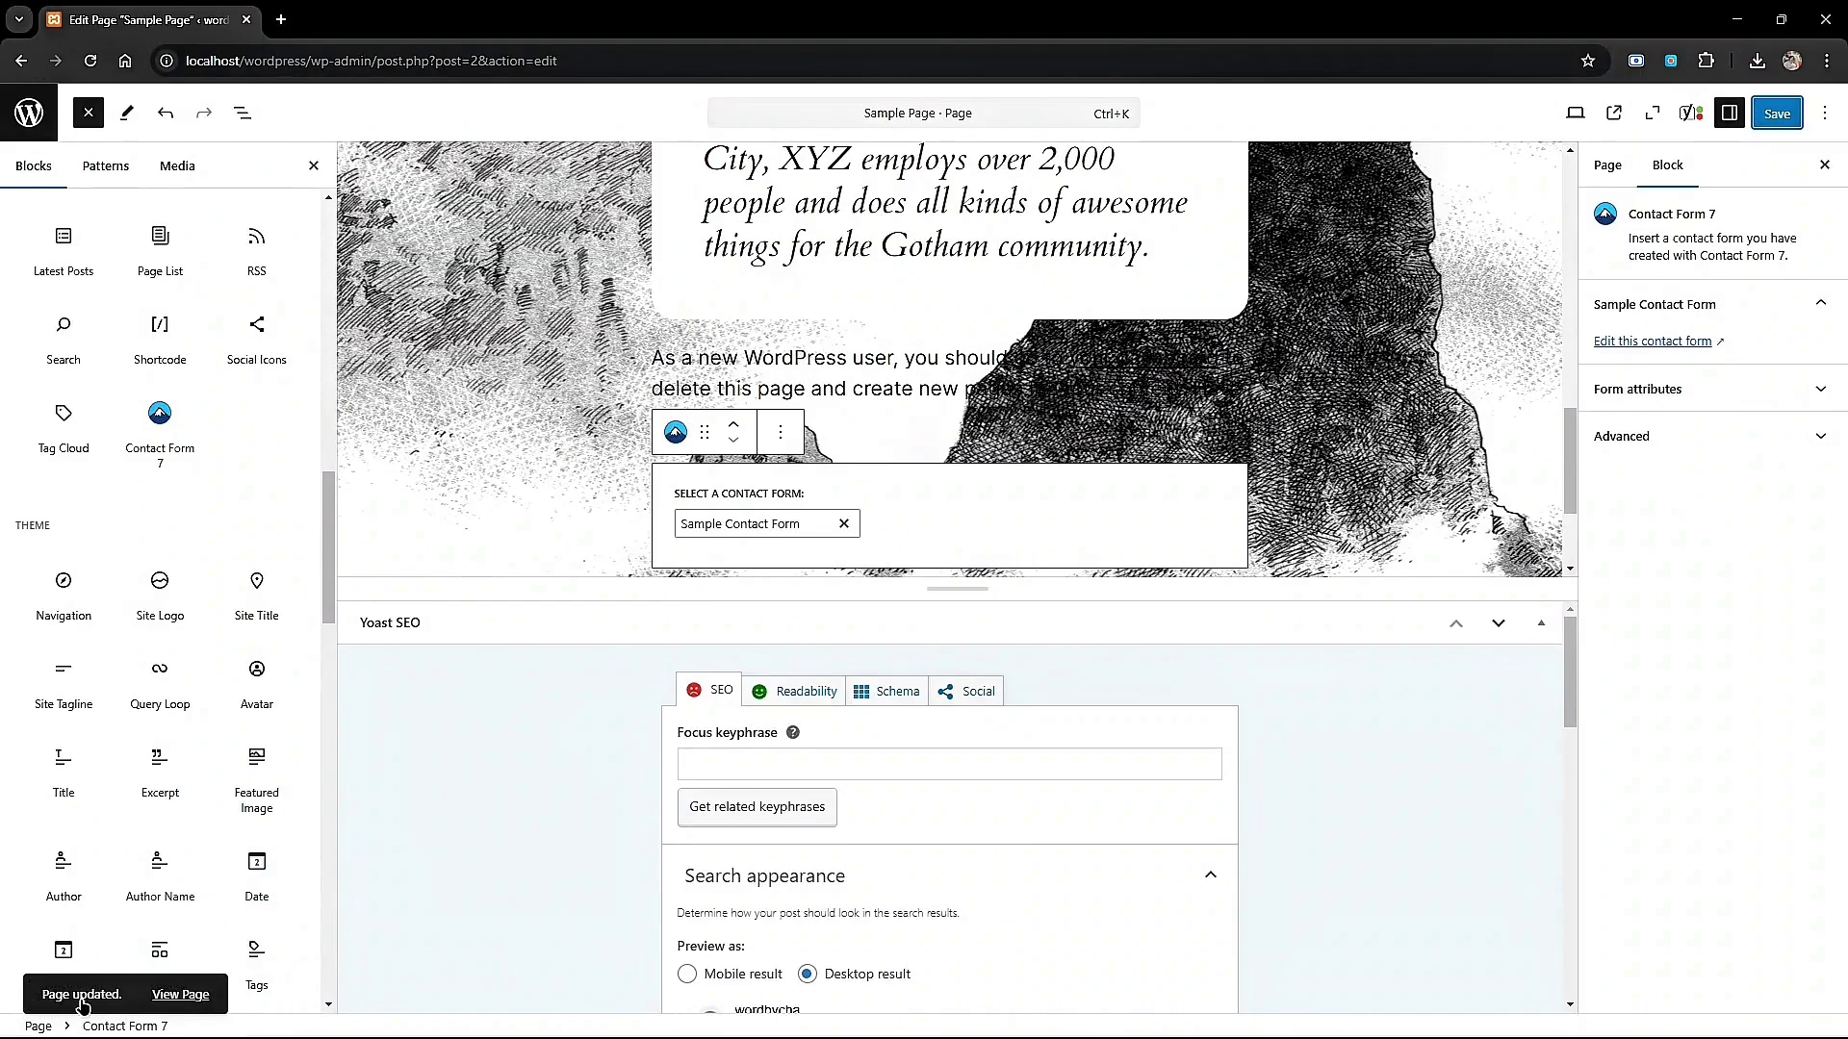
click(178, 996)
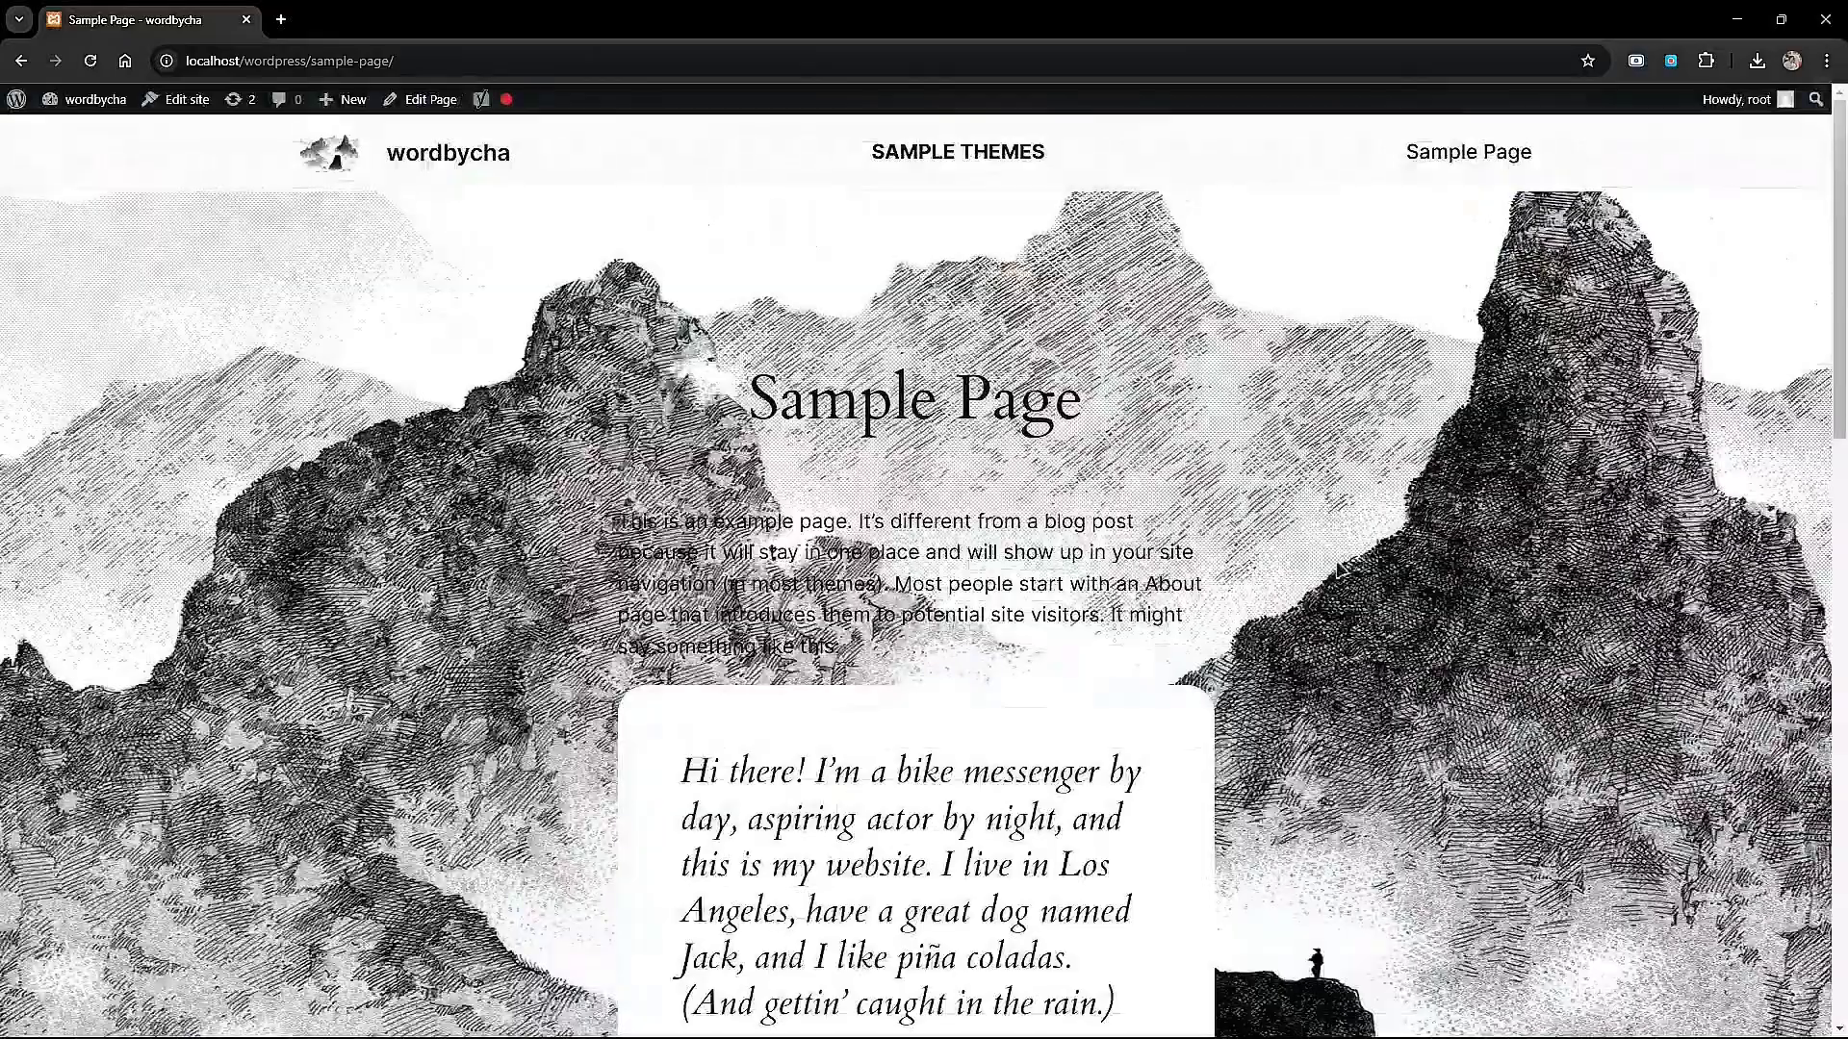
scroll(982, 511, down, 1)
scroll(982, 510, down, 10)
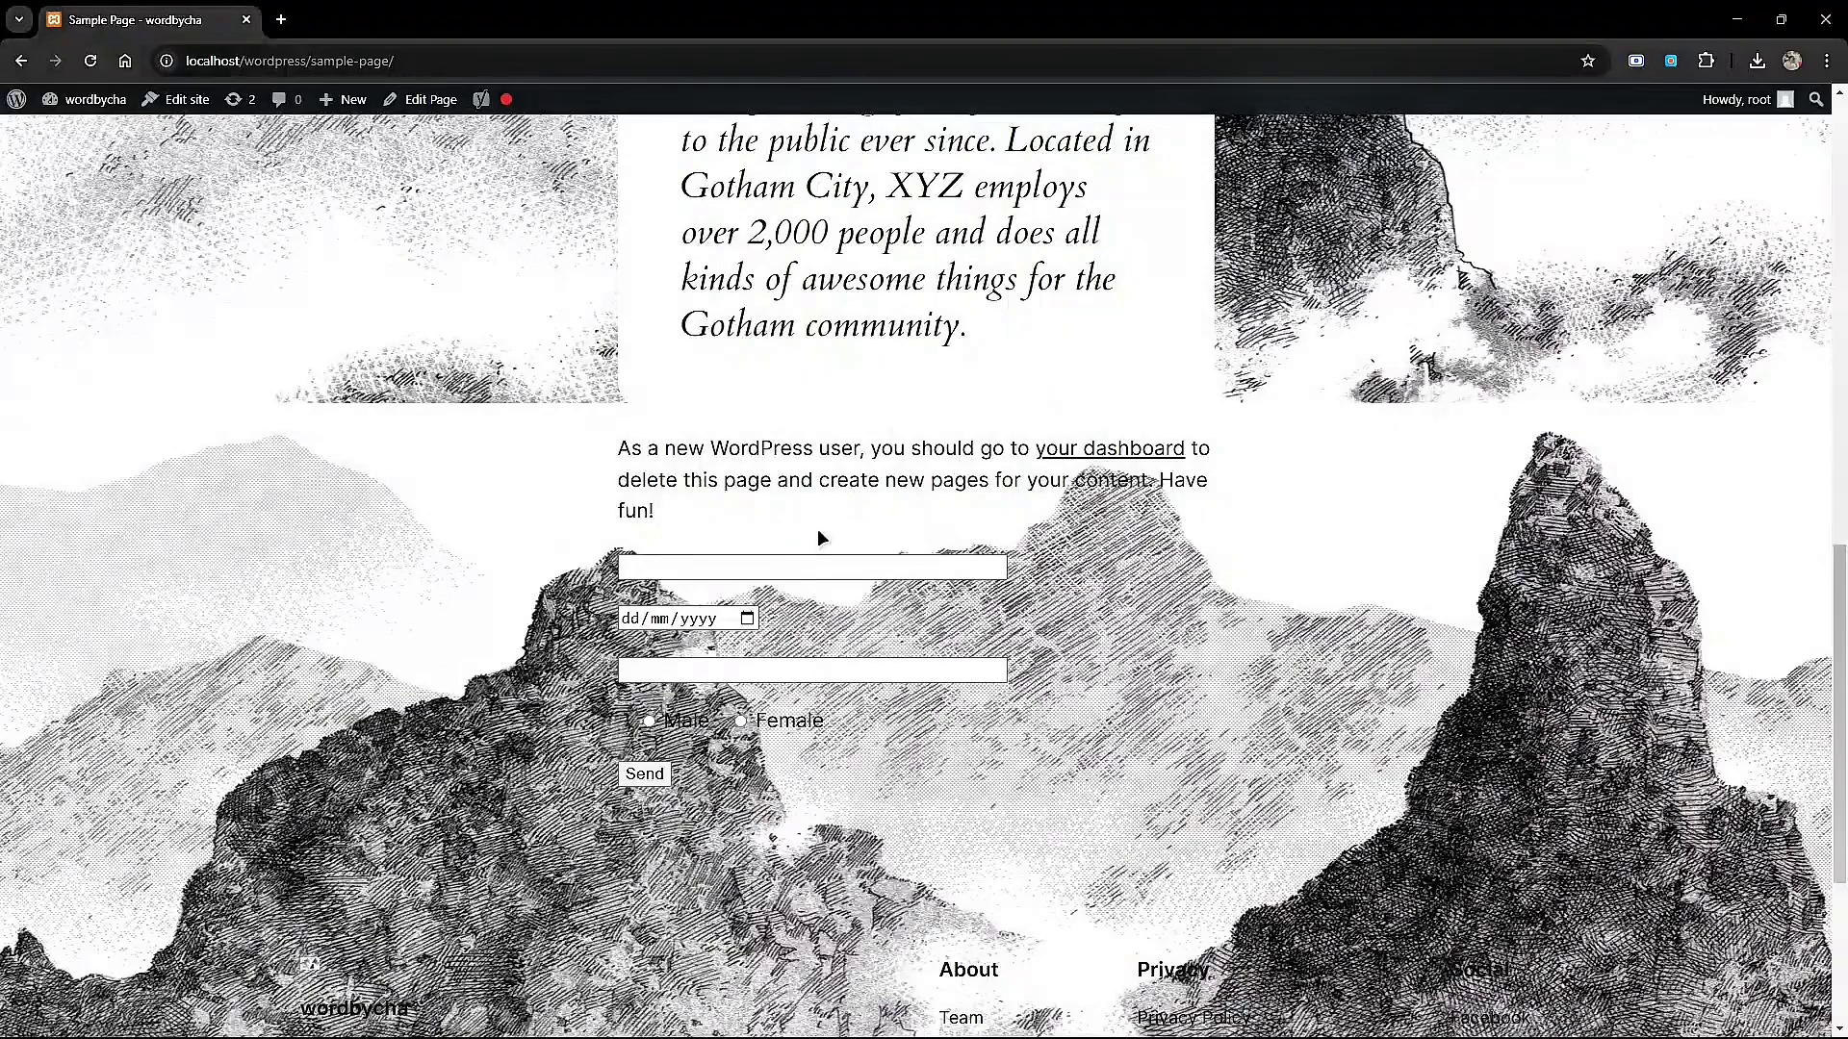
Enter a first name in the contact form's name field and set the date to 01/03/2025.
click(679, 568)
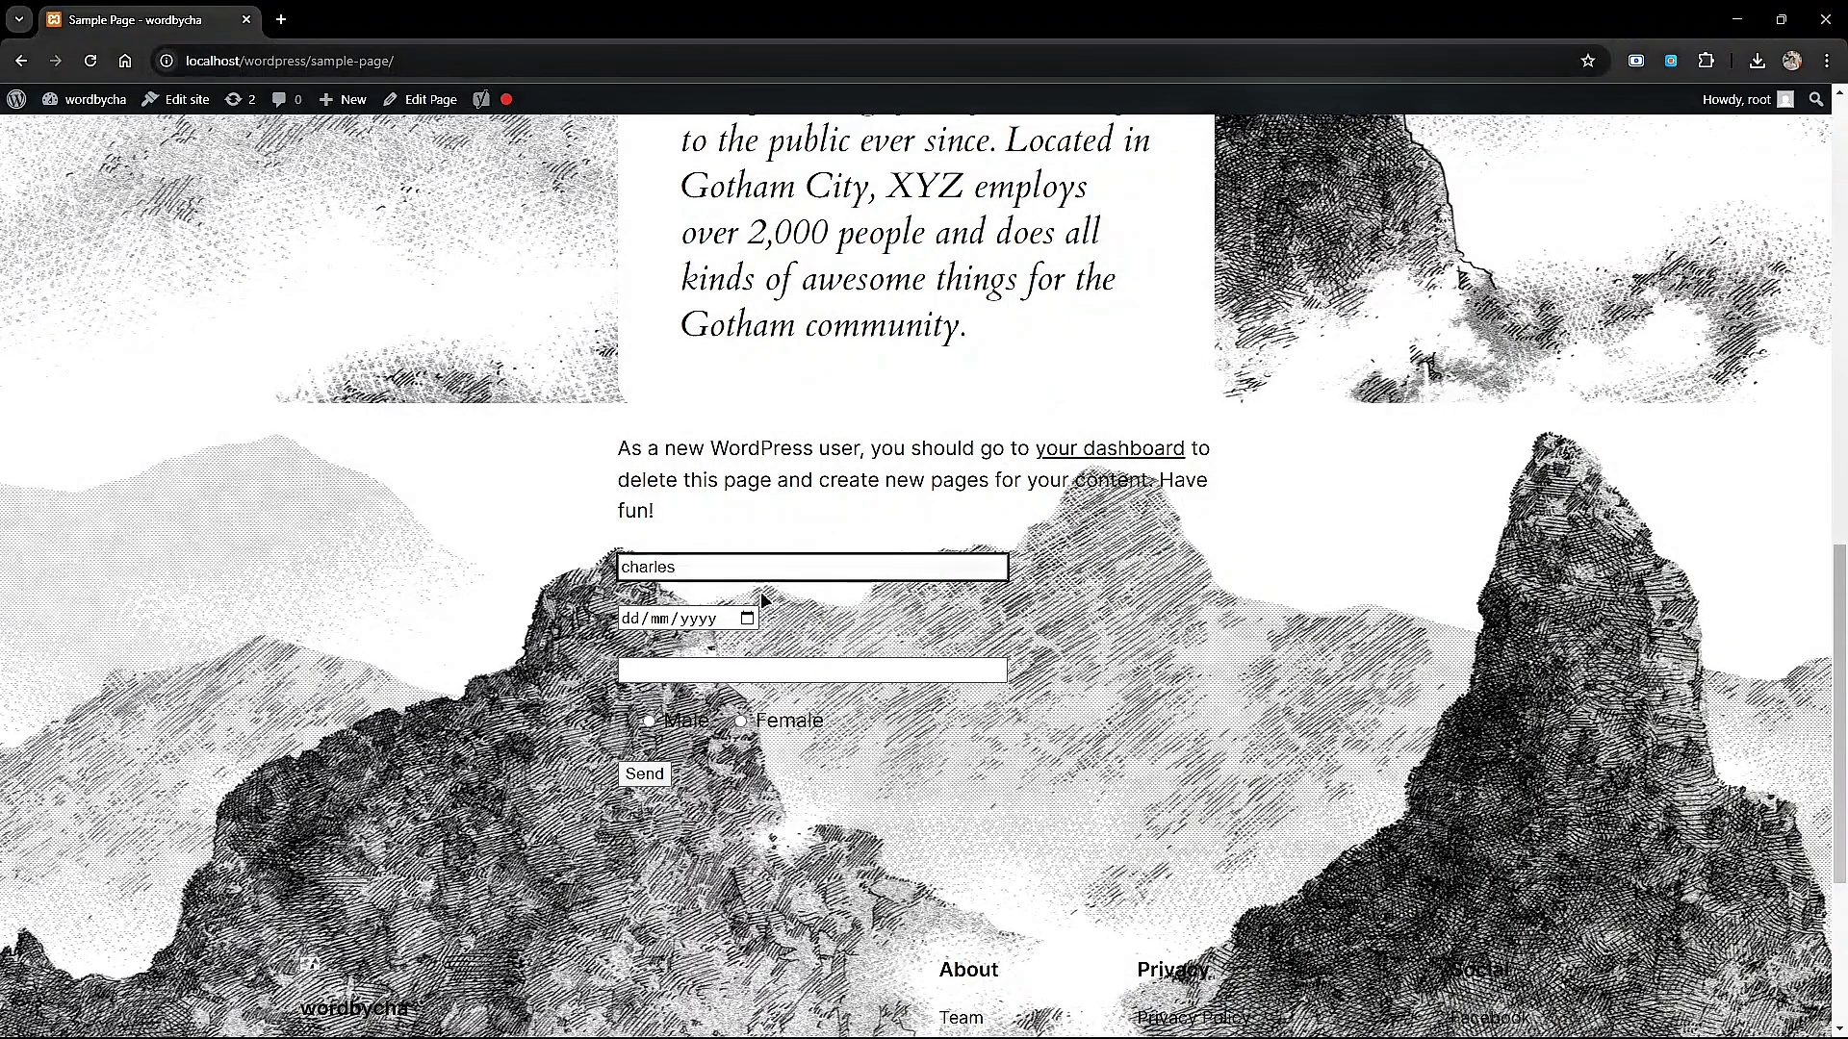
right_click(692, 626)
click(635, 620)
click(746, 619)
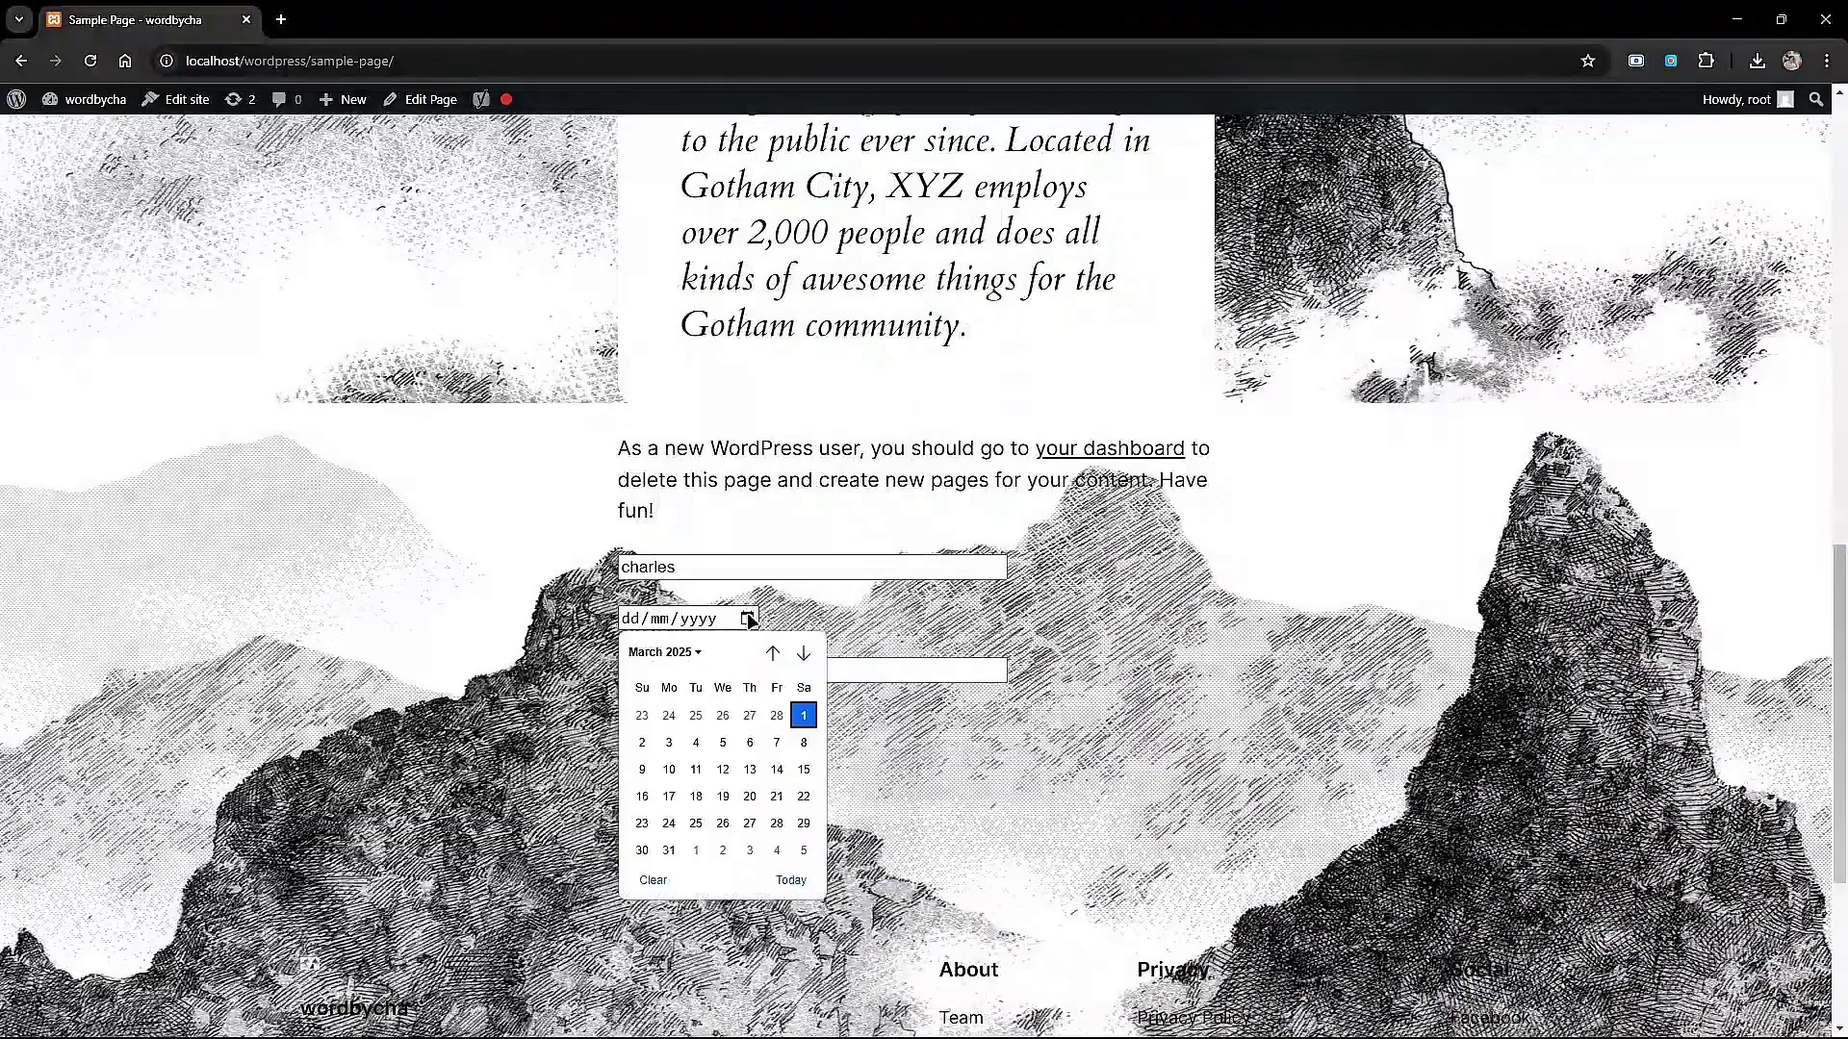
click(799, 727)
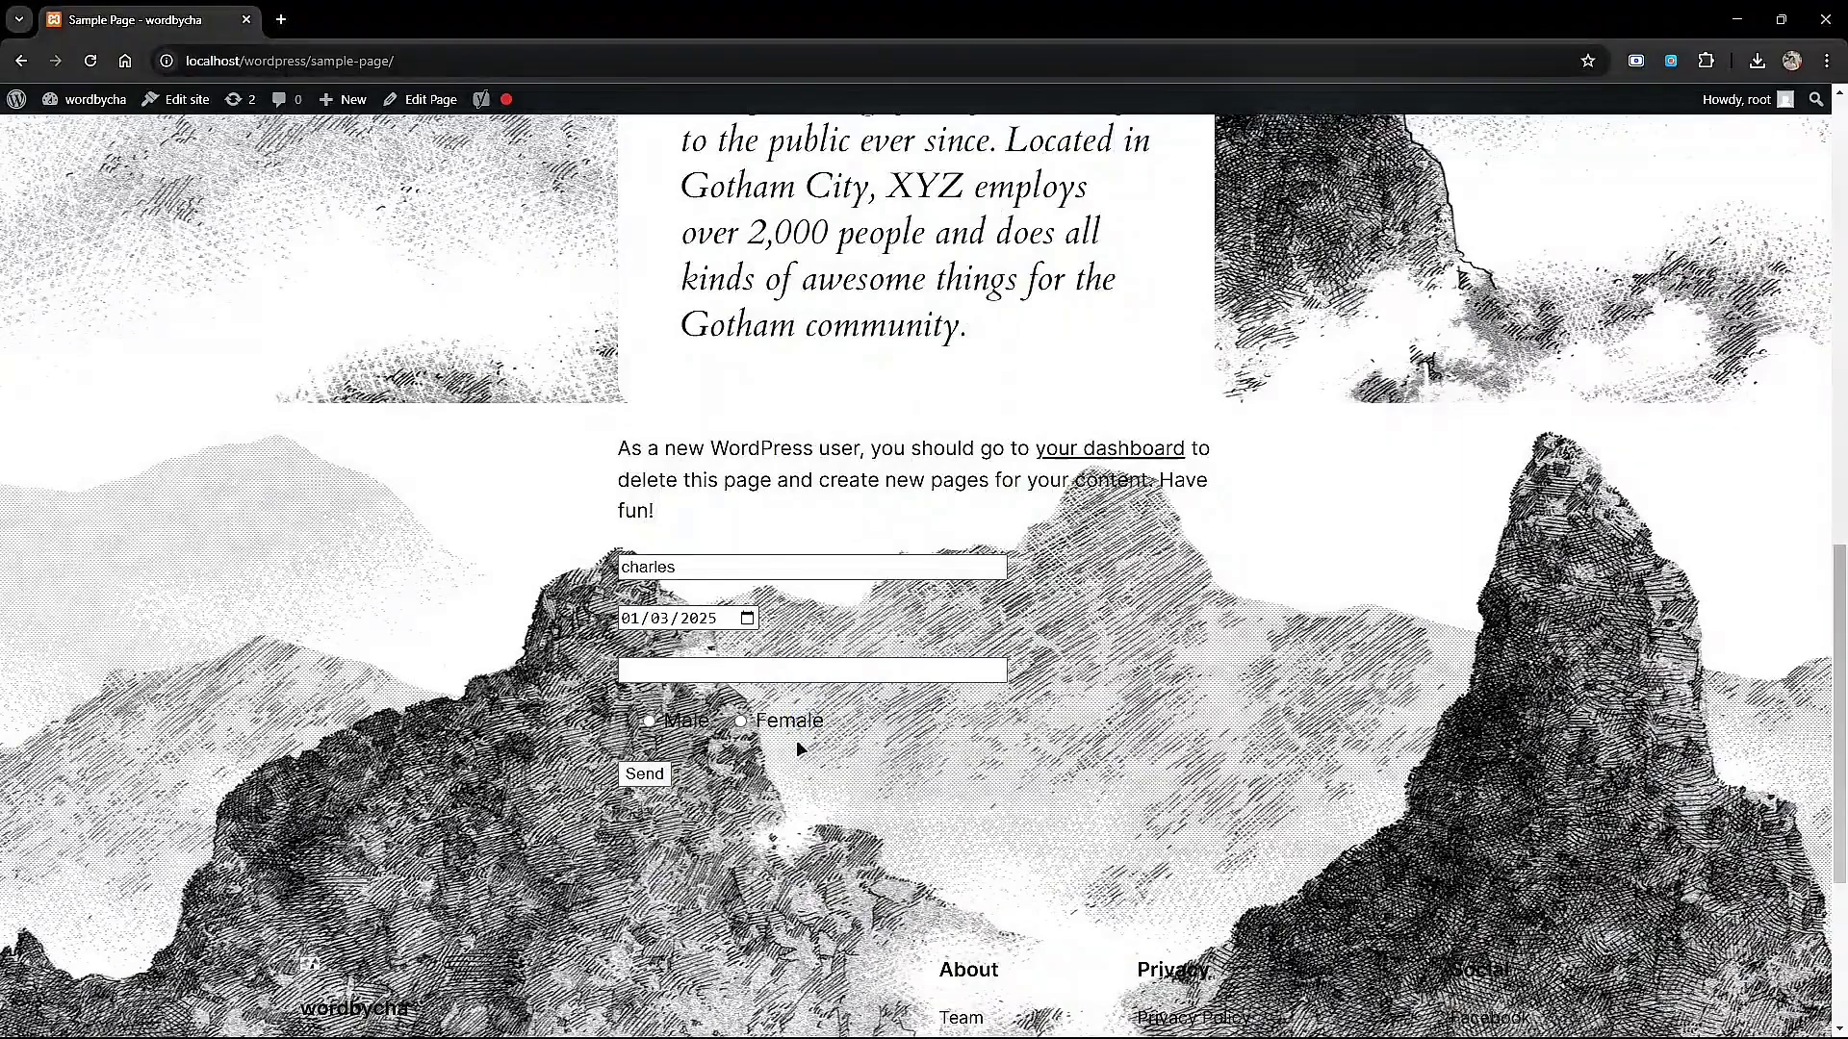
Fill in the contact form's e-mail from the saved entries, choose Male as the gender and submit the form.
click(706, 672)
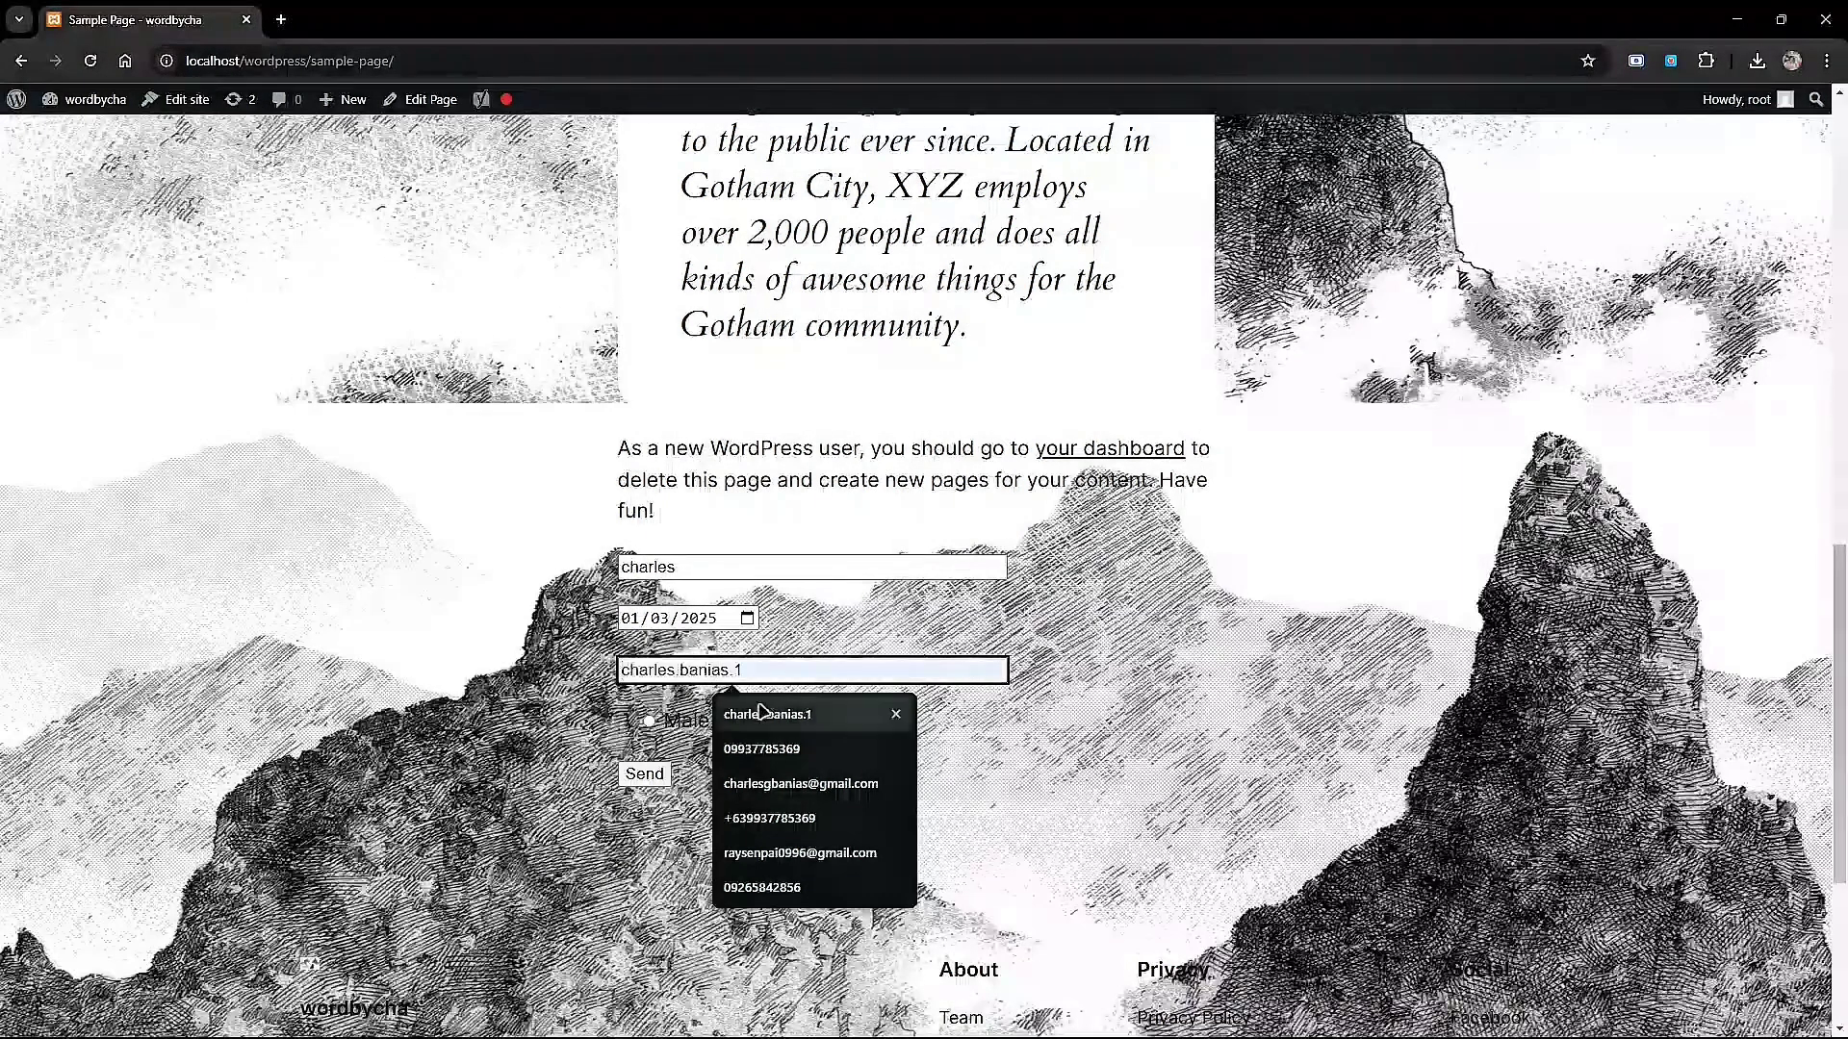
click(797, 784)
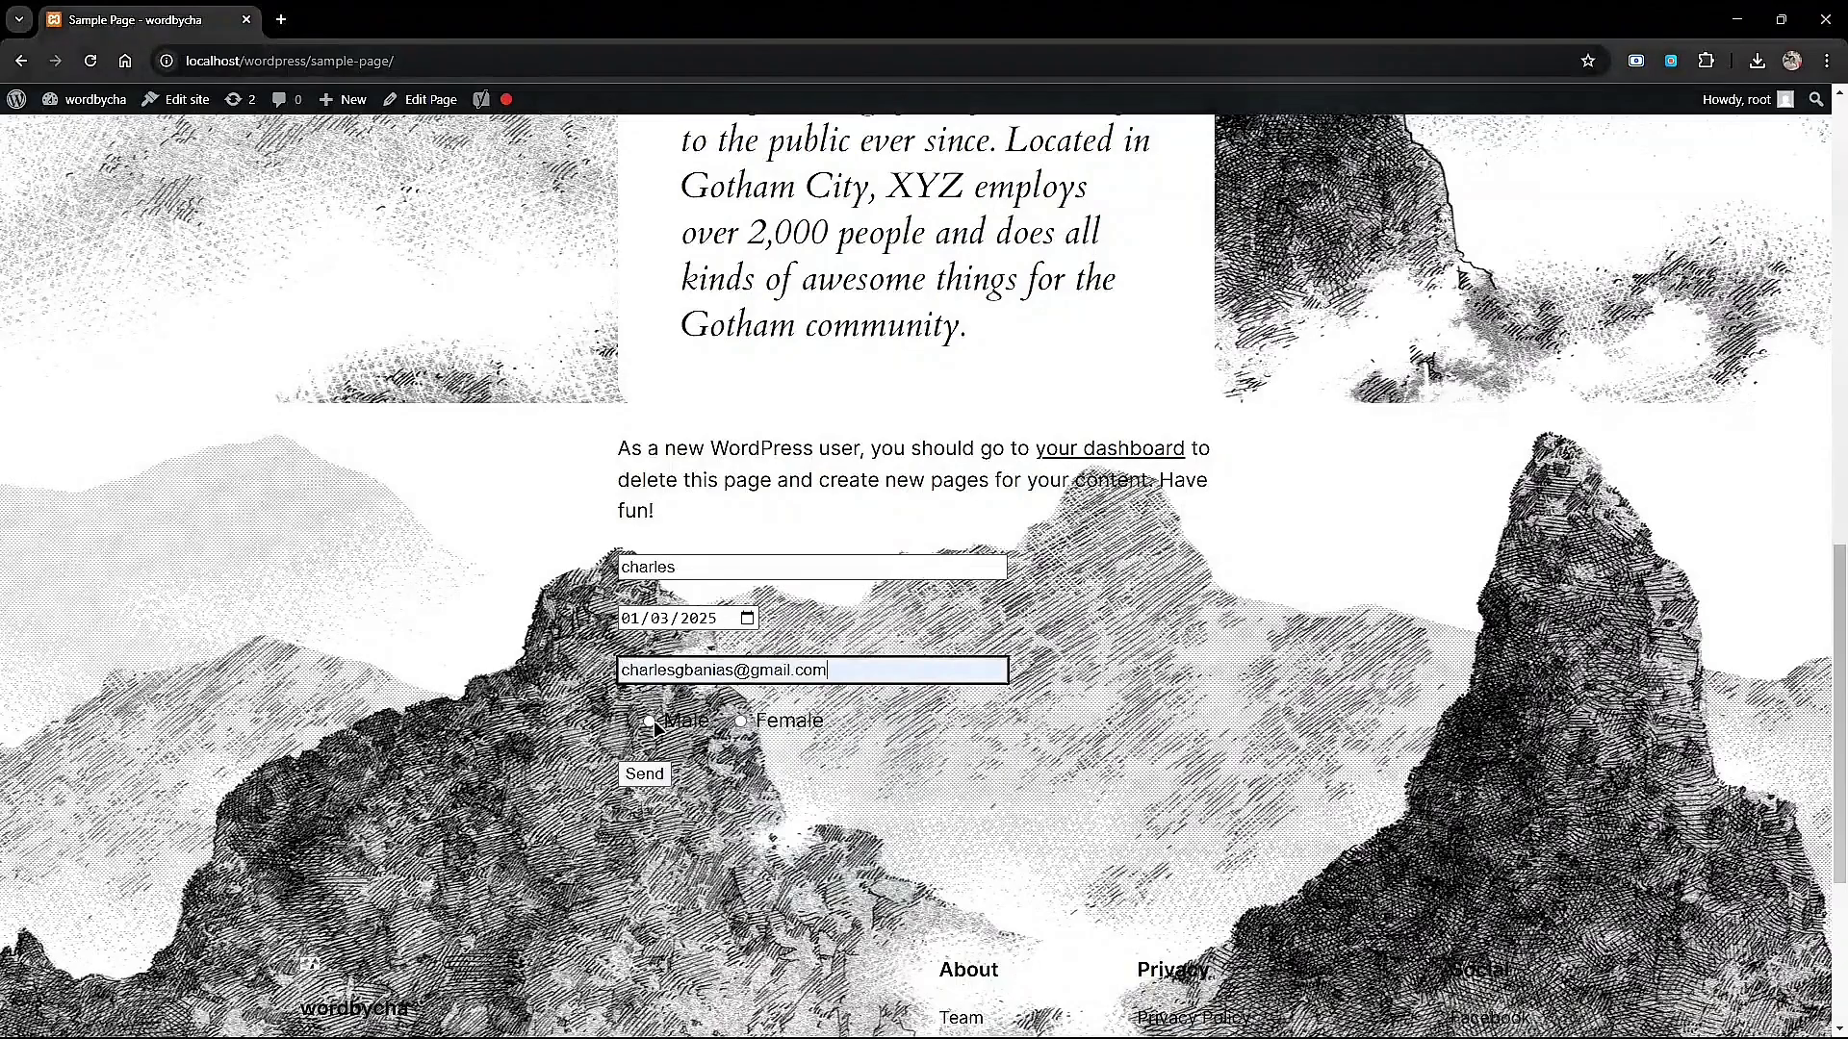
click(650, 722)
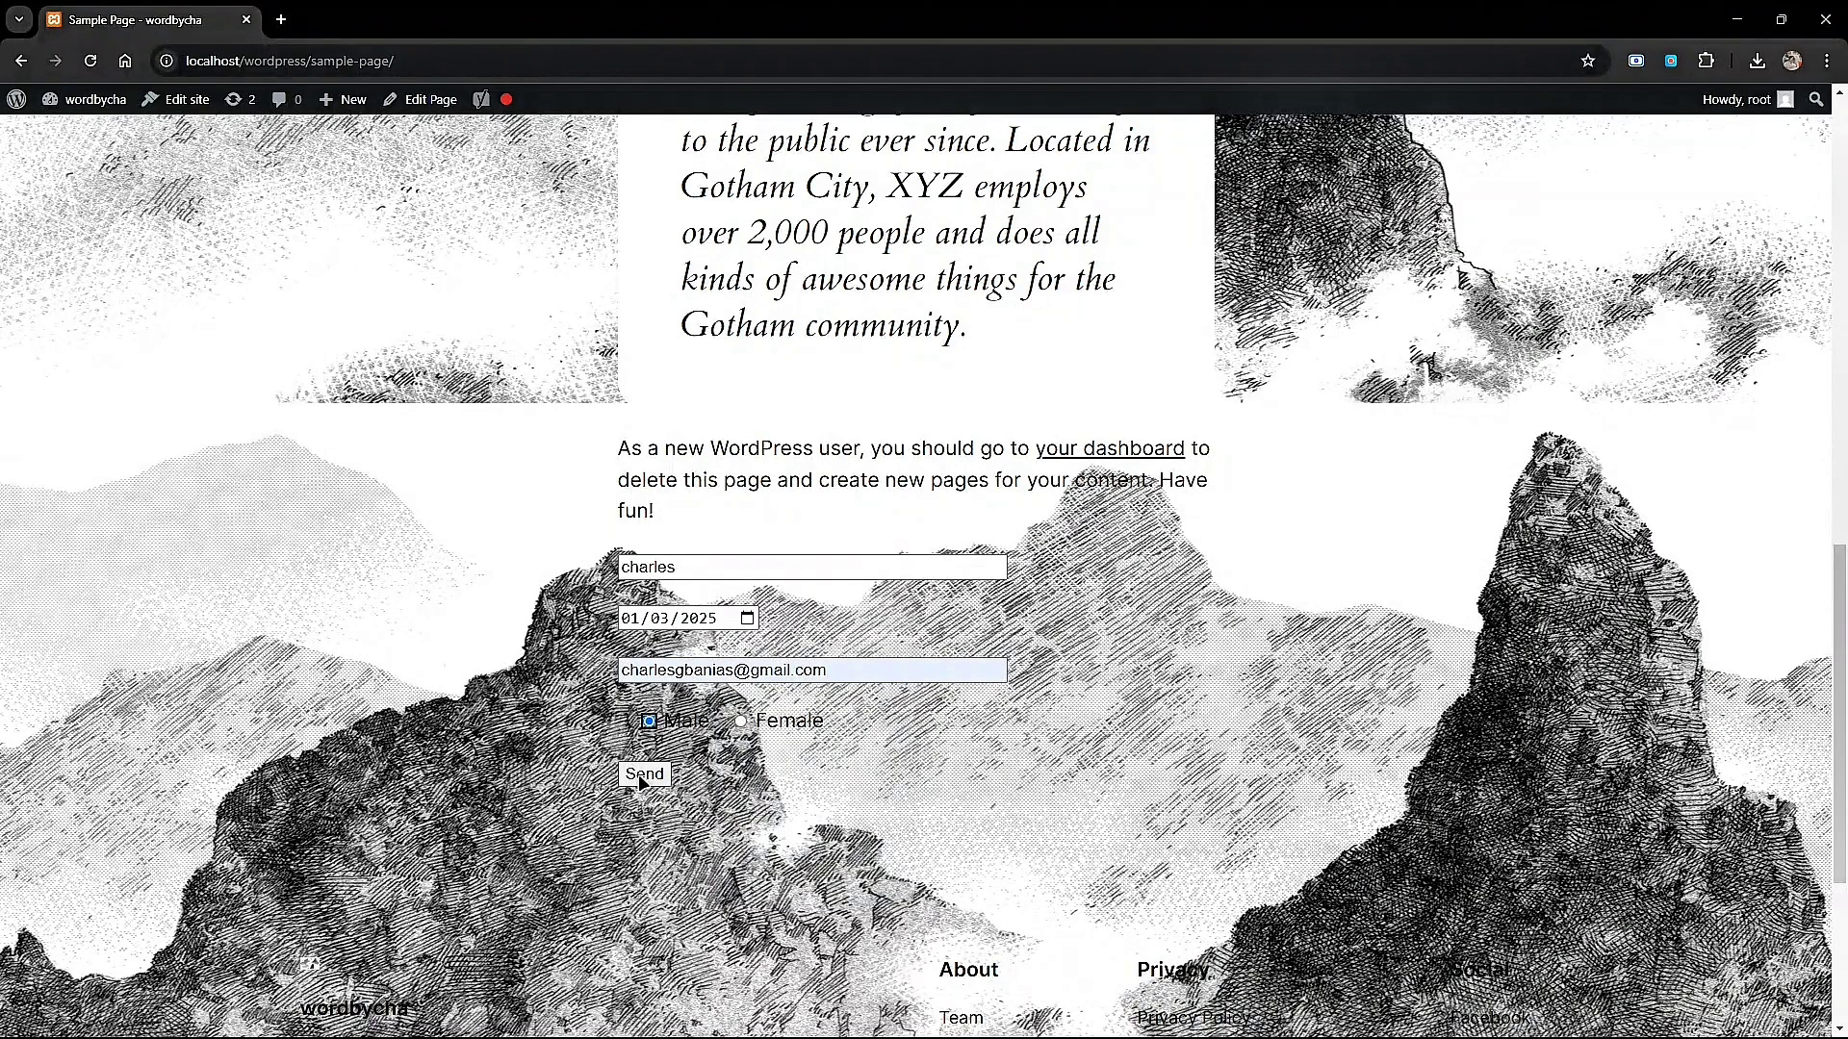
click(643, 775)
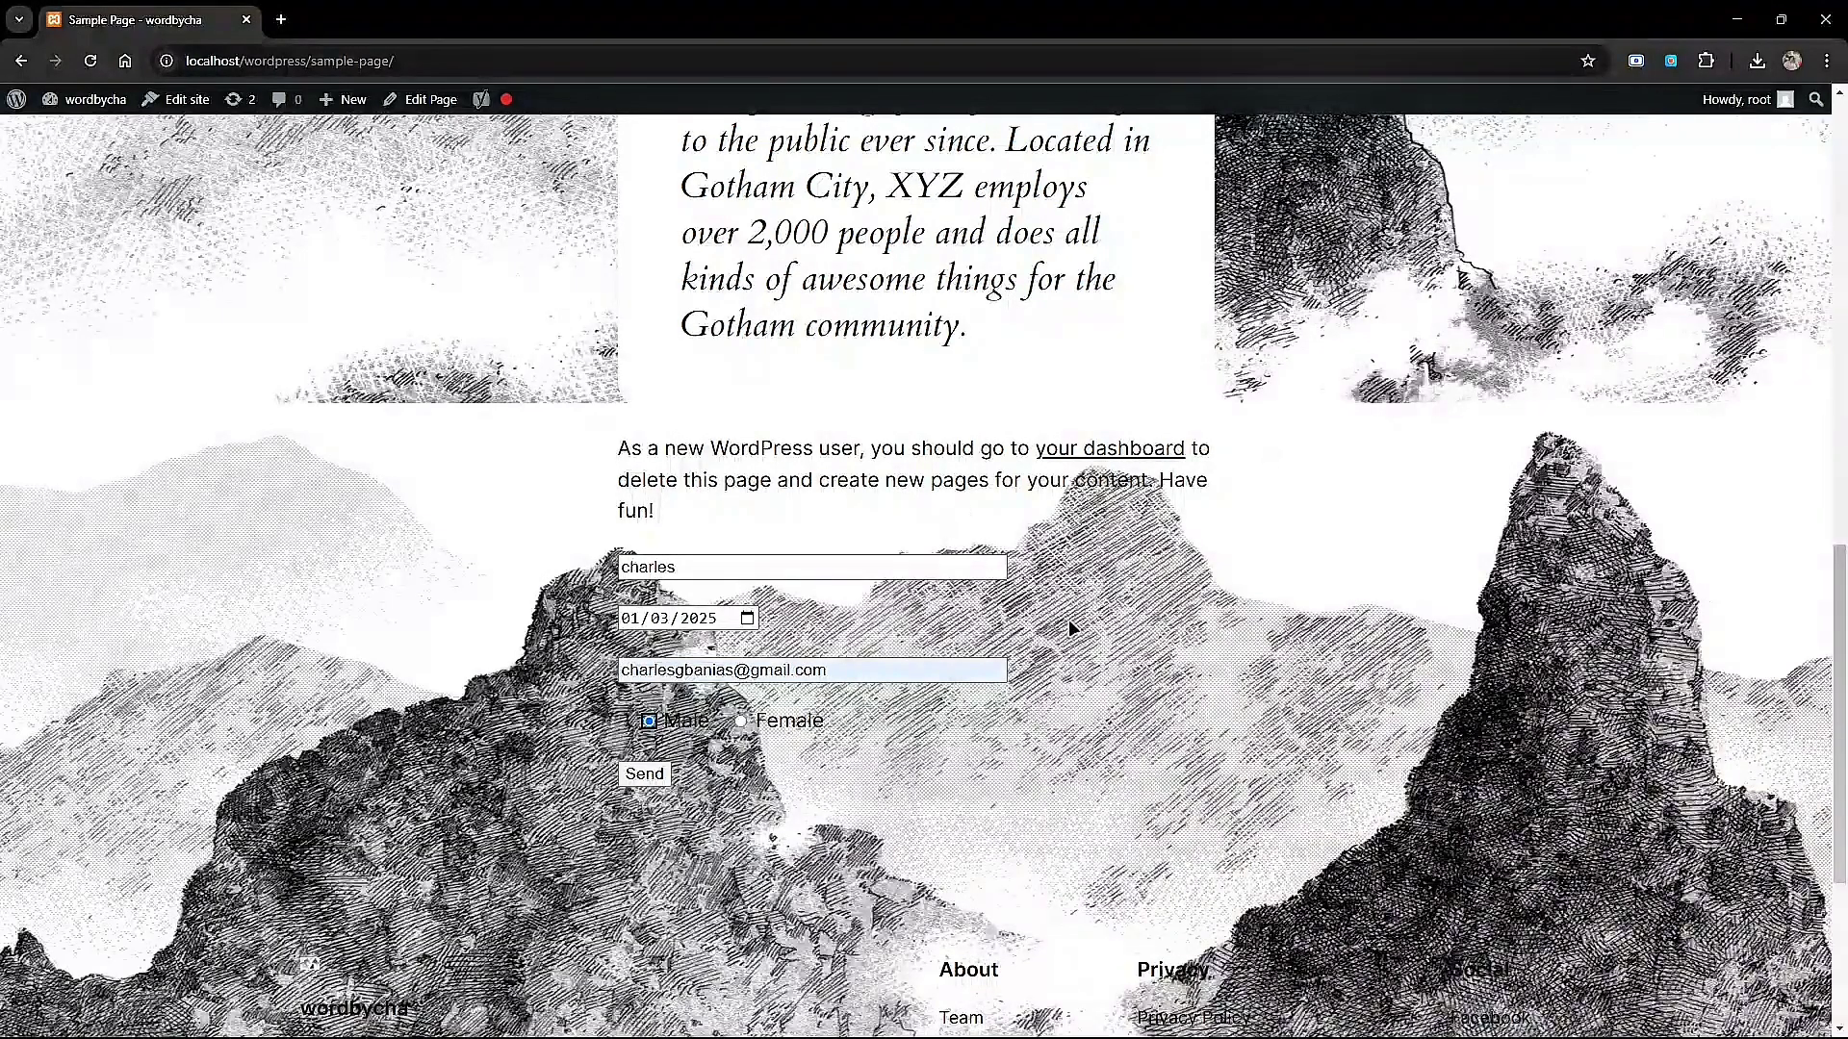
Switch to the Notepad instructions, reread the Contact Form 7 and Yoast SEO verification tasks, and return to the published page.
key(alt+Tab)
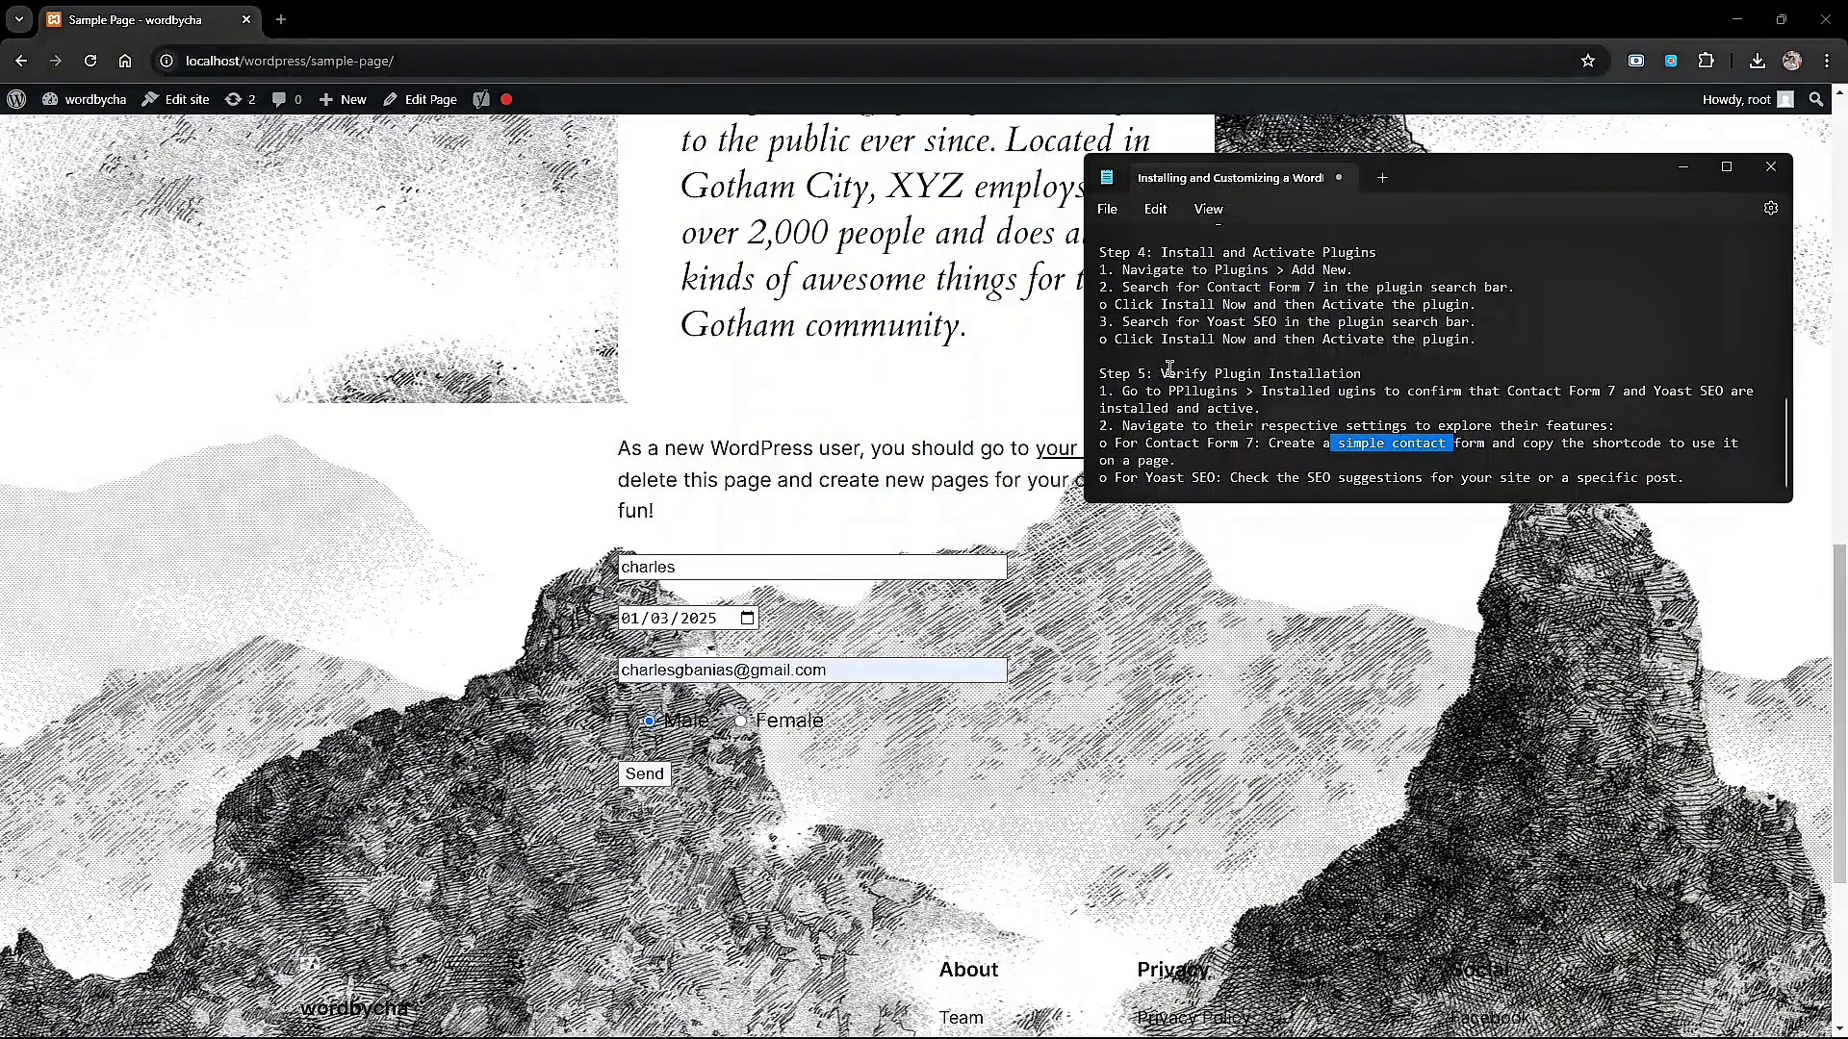
scroll(1169, 368, up, 8)
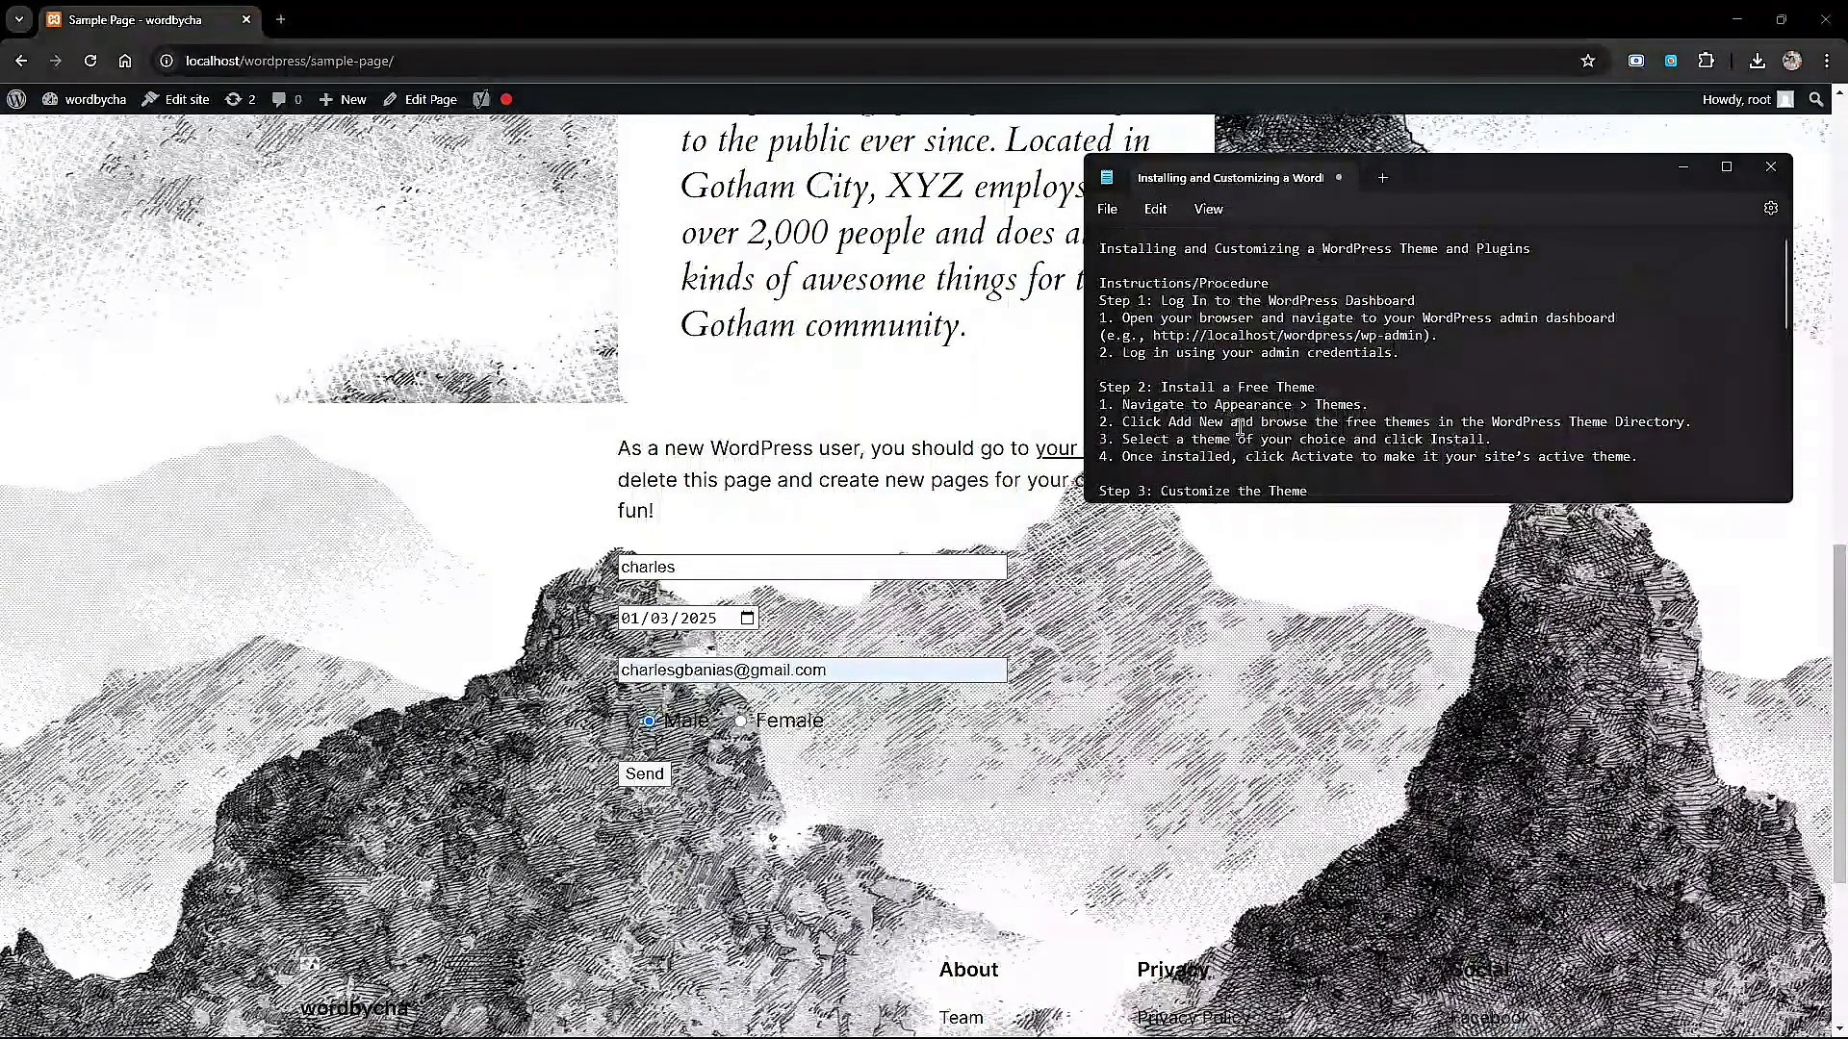
scroll(1240, 427, down, 8)
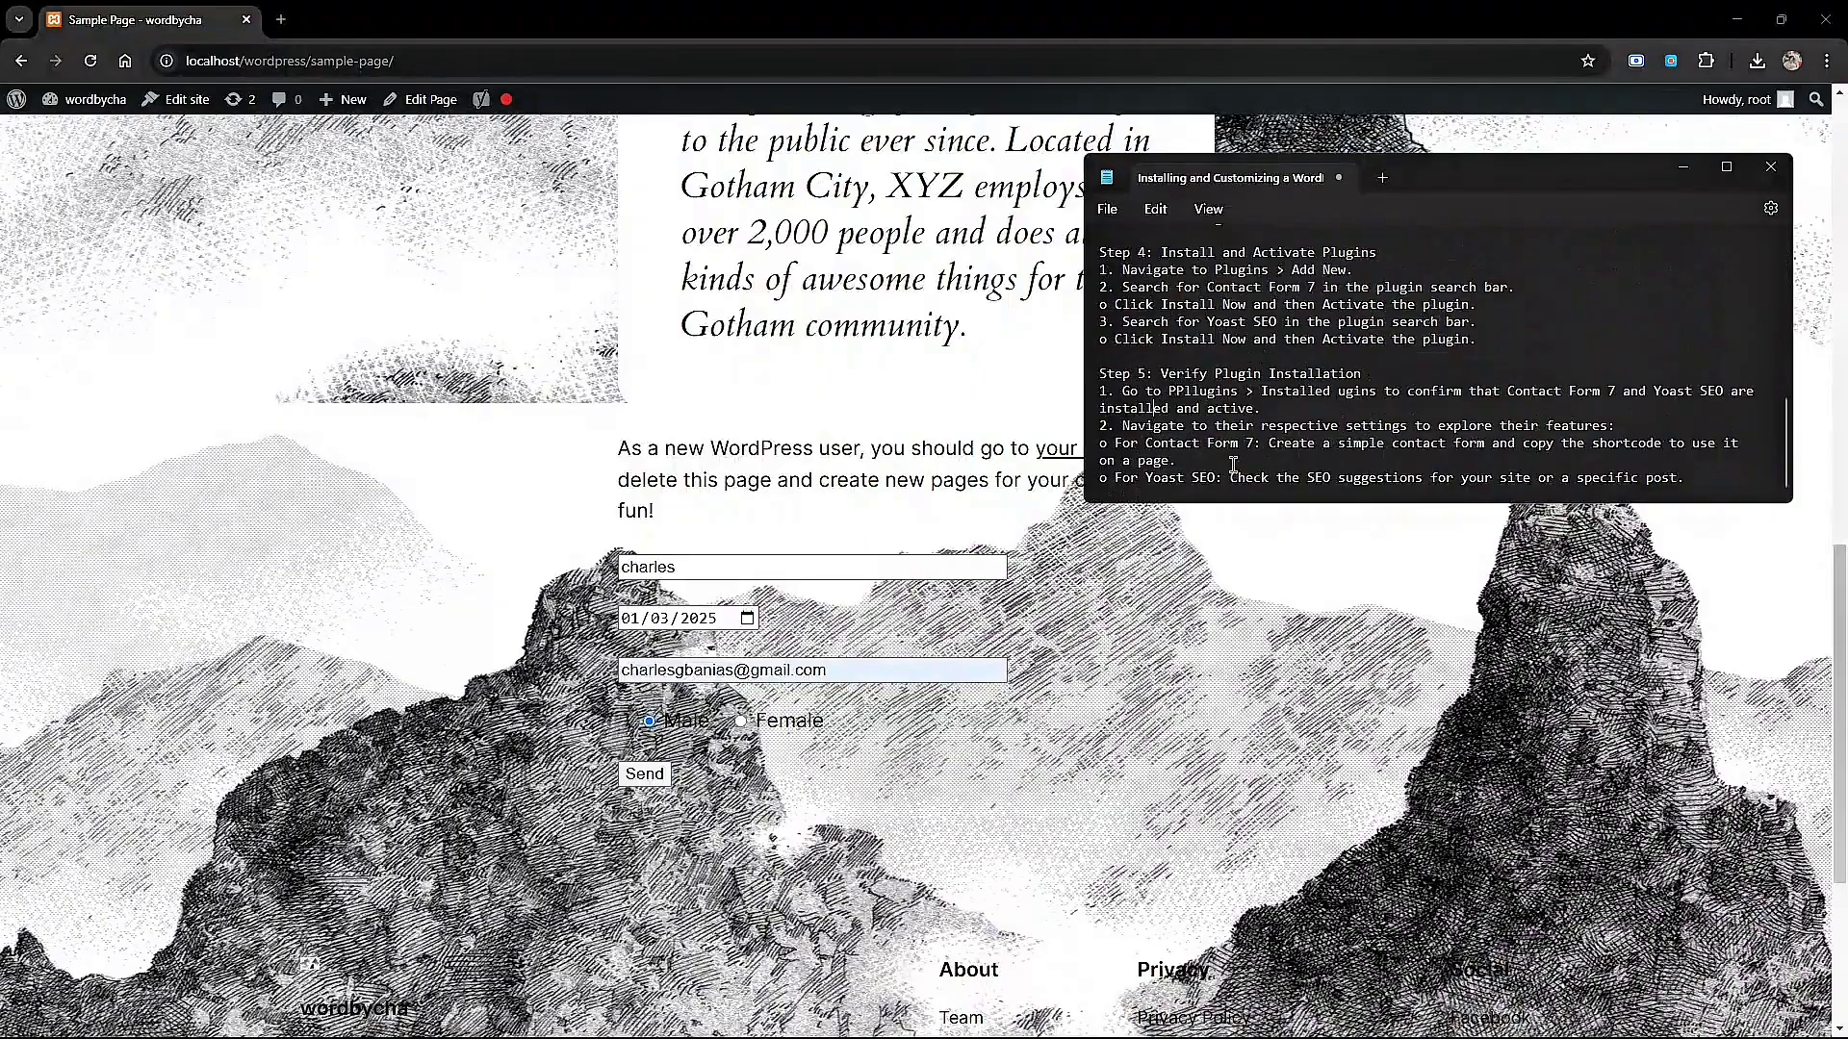
drag(1231, 478, 1507, 479)
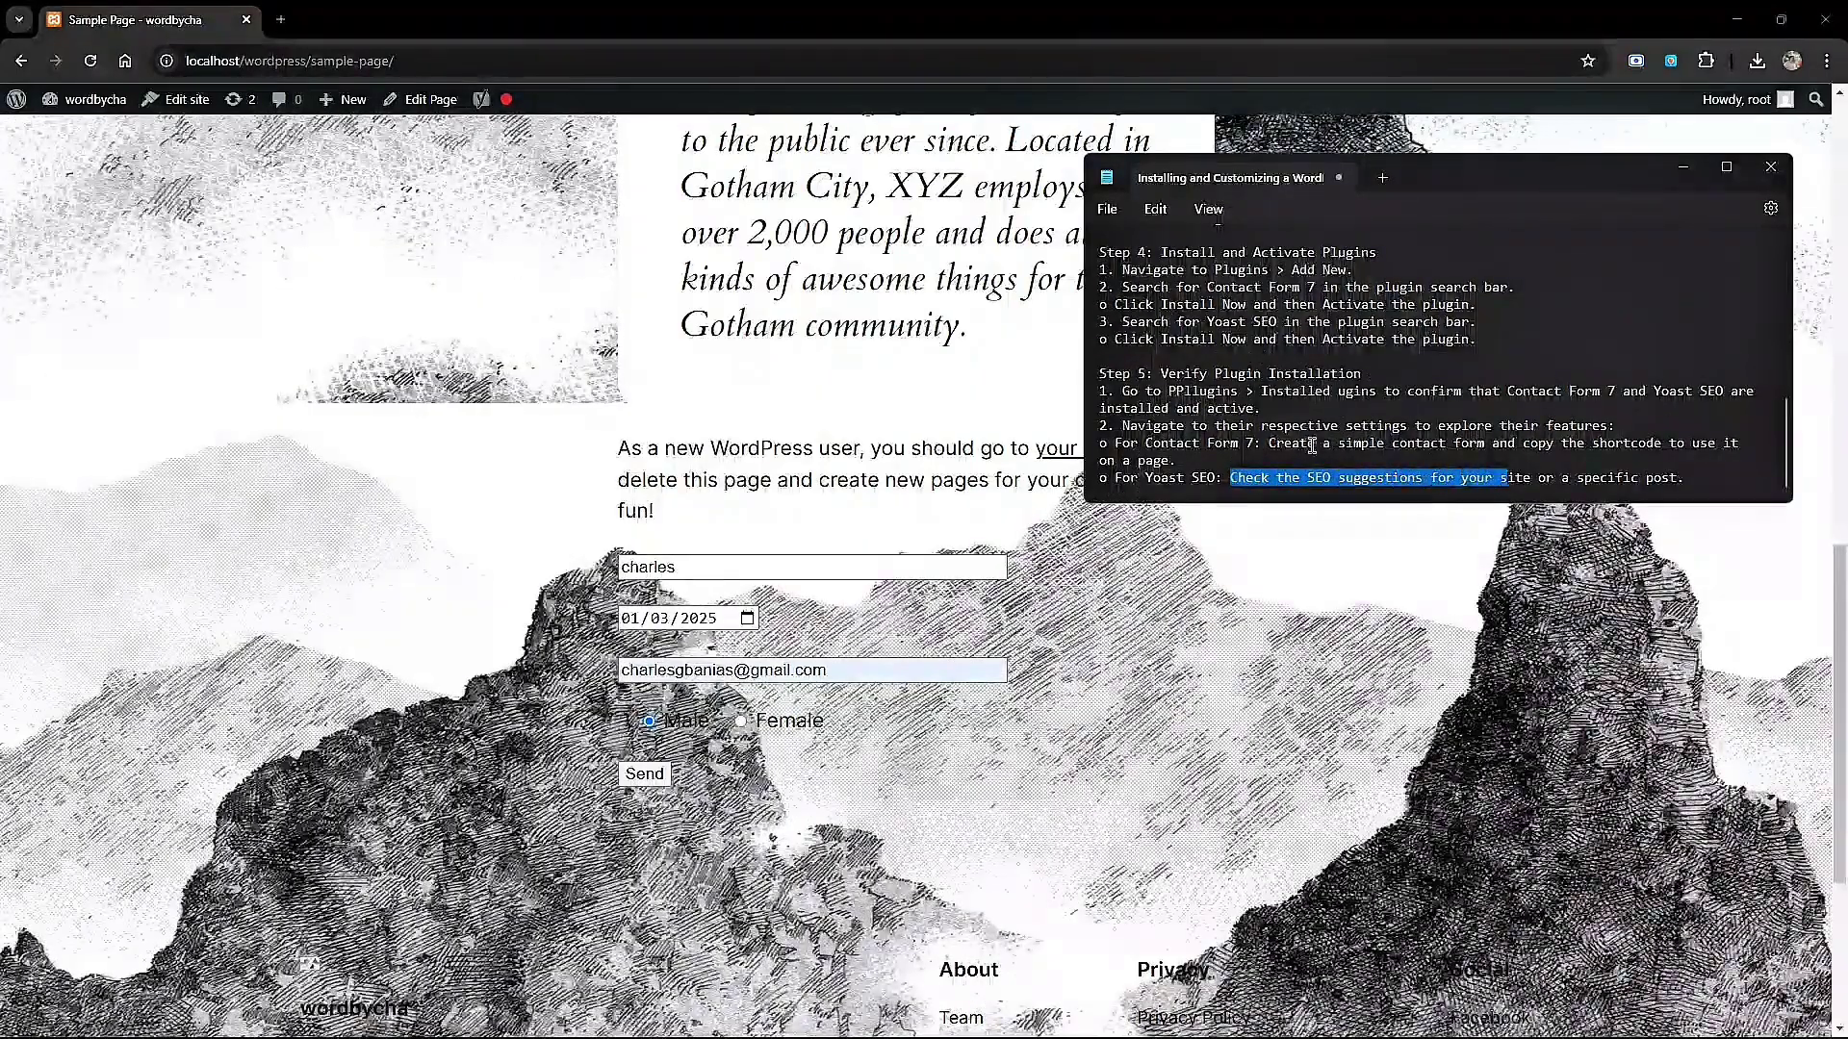
drag(1252, 443, 1338, 446)
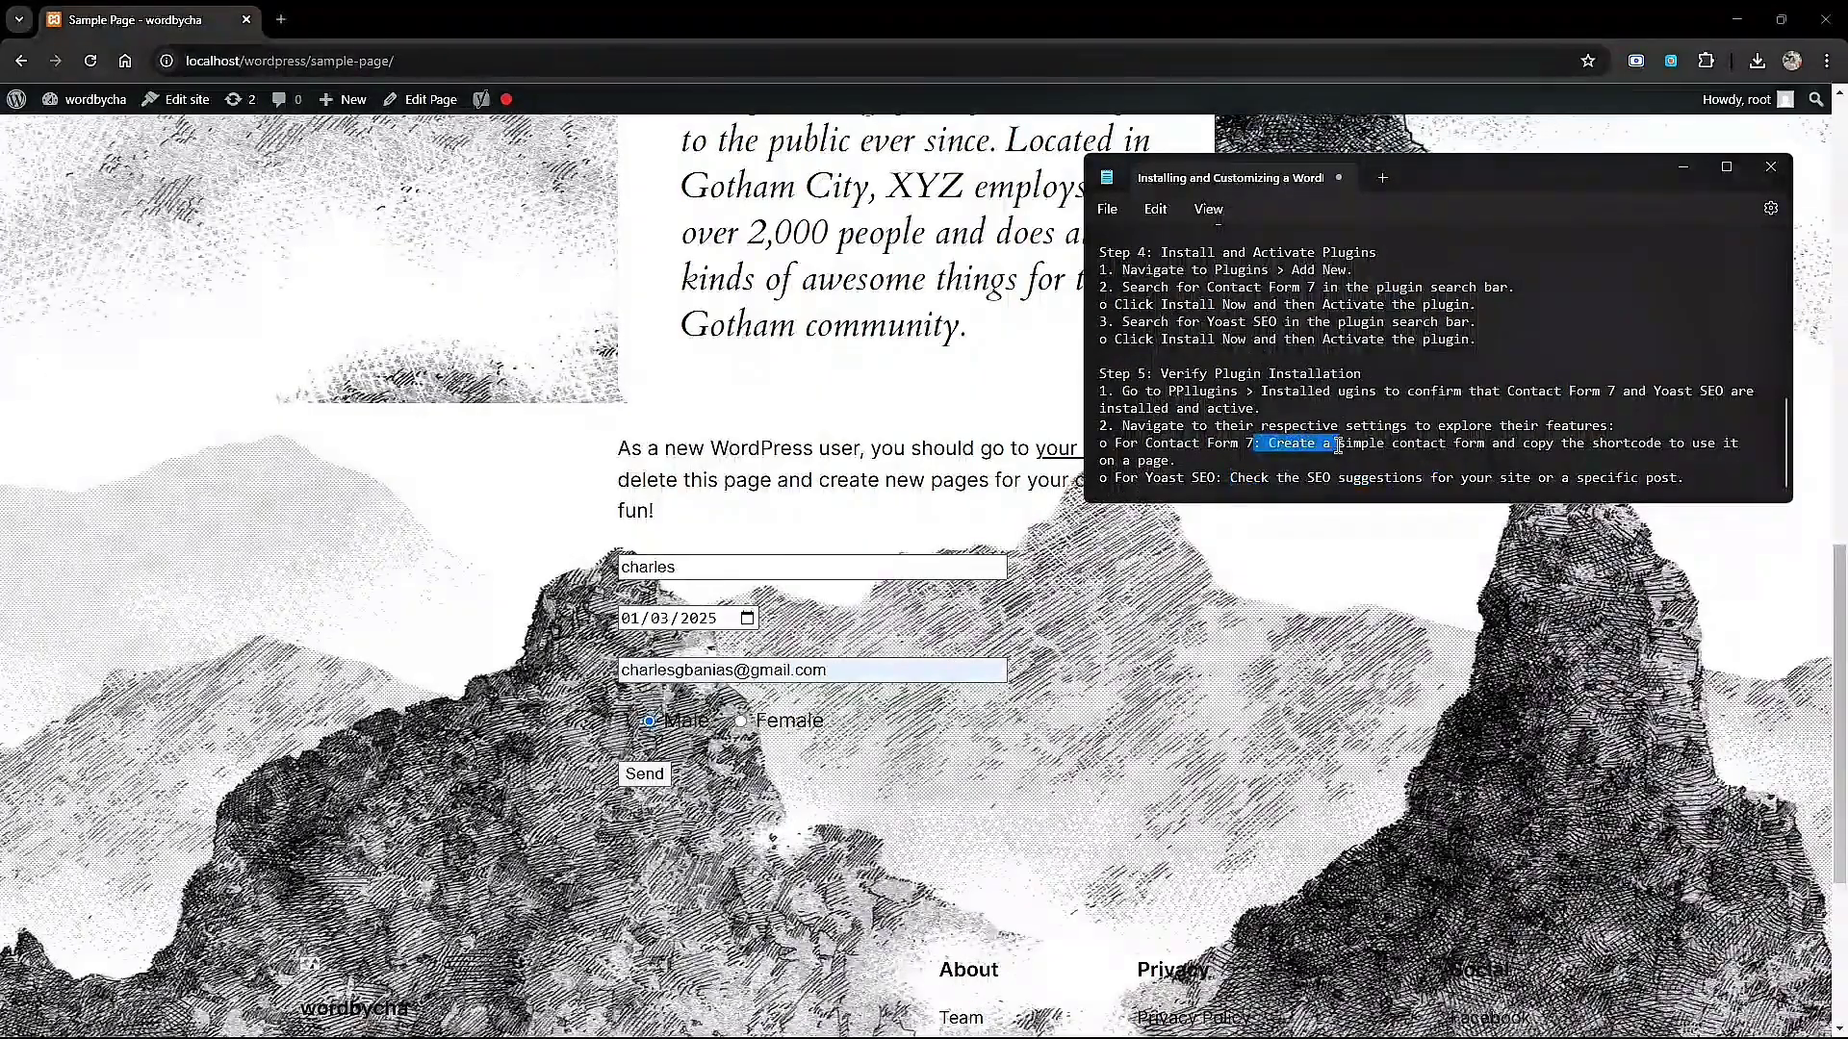
click(1086, 691)
scroll(1137, 735, down, 4)
scroll(1145, 717, up, 6)
scroll(1155, 699, down, 6)
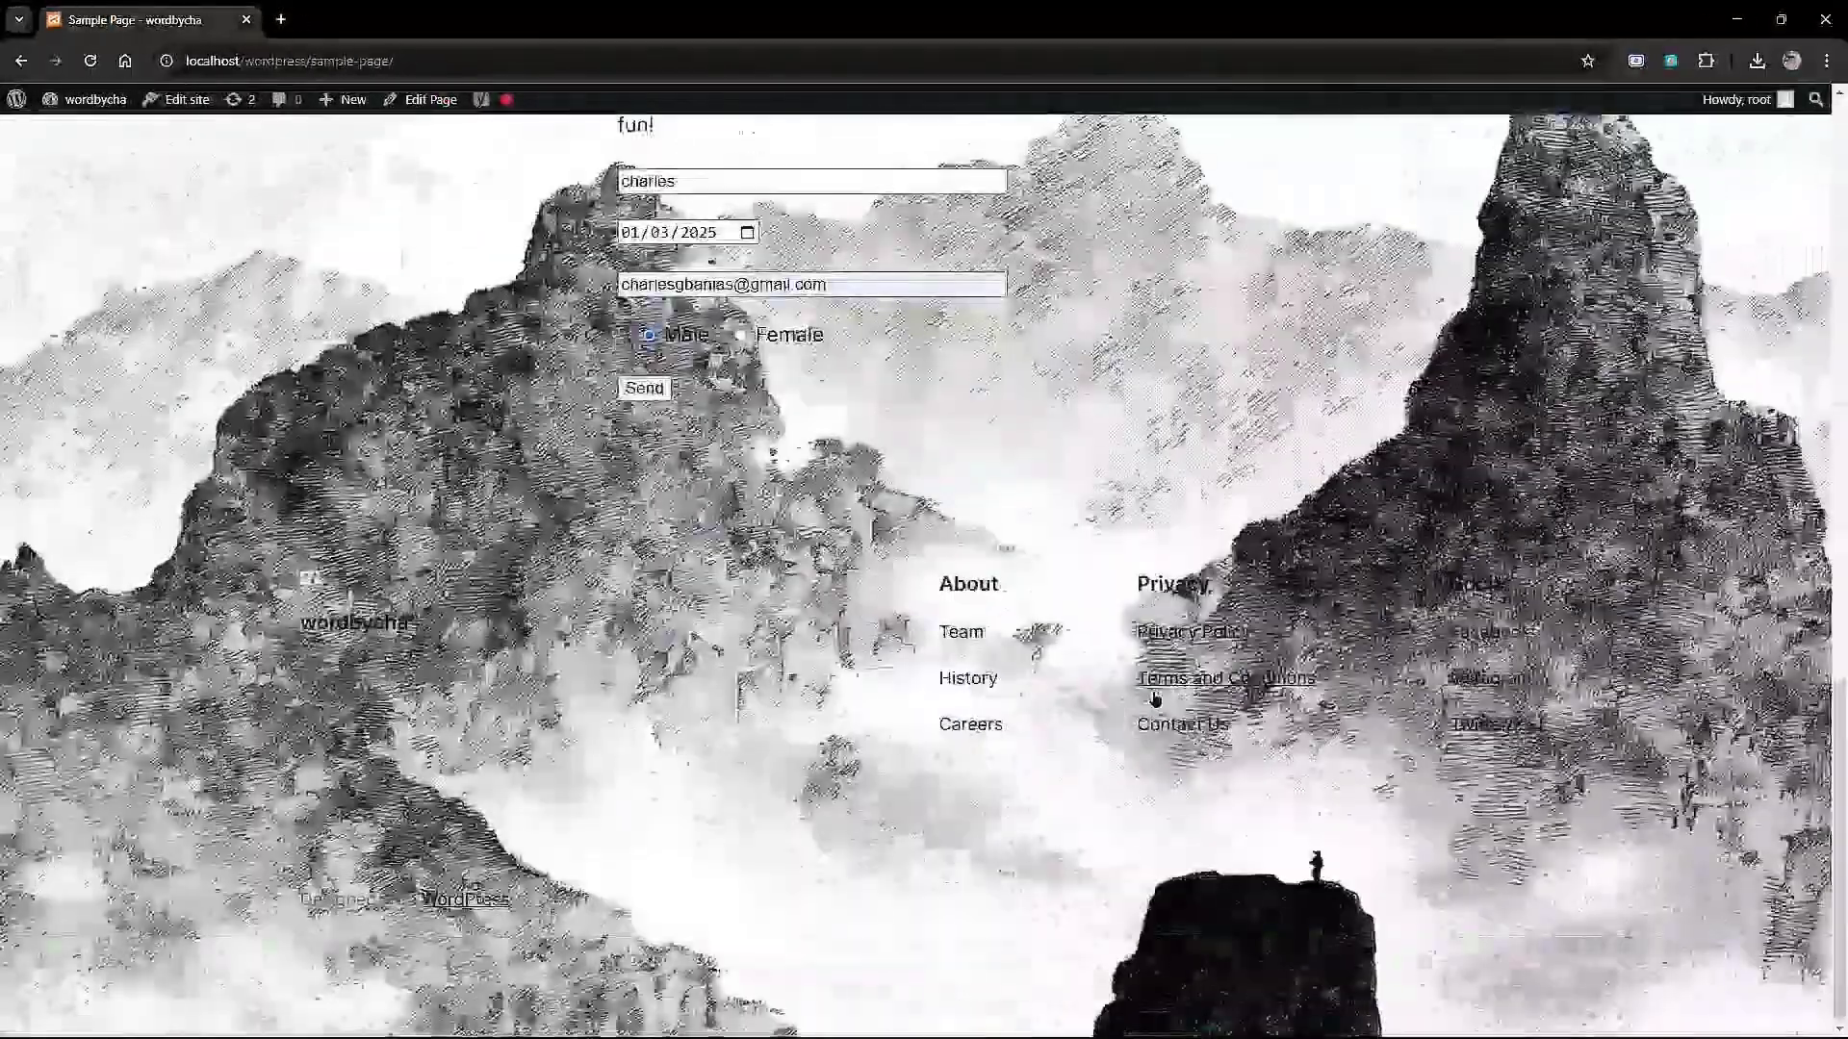
scroll(1155, 697, up, 4)
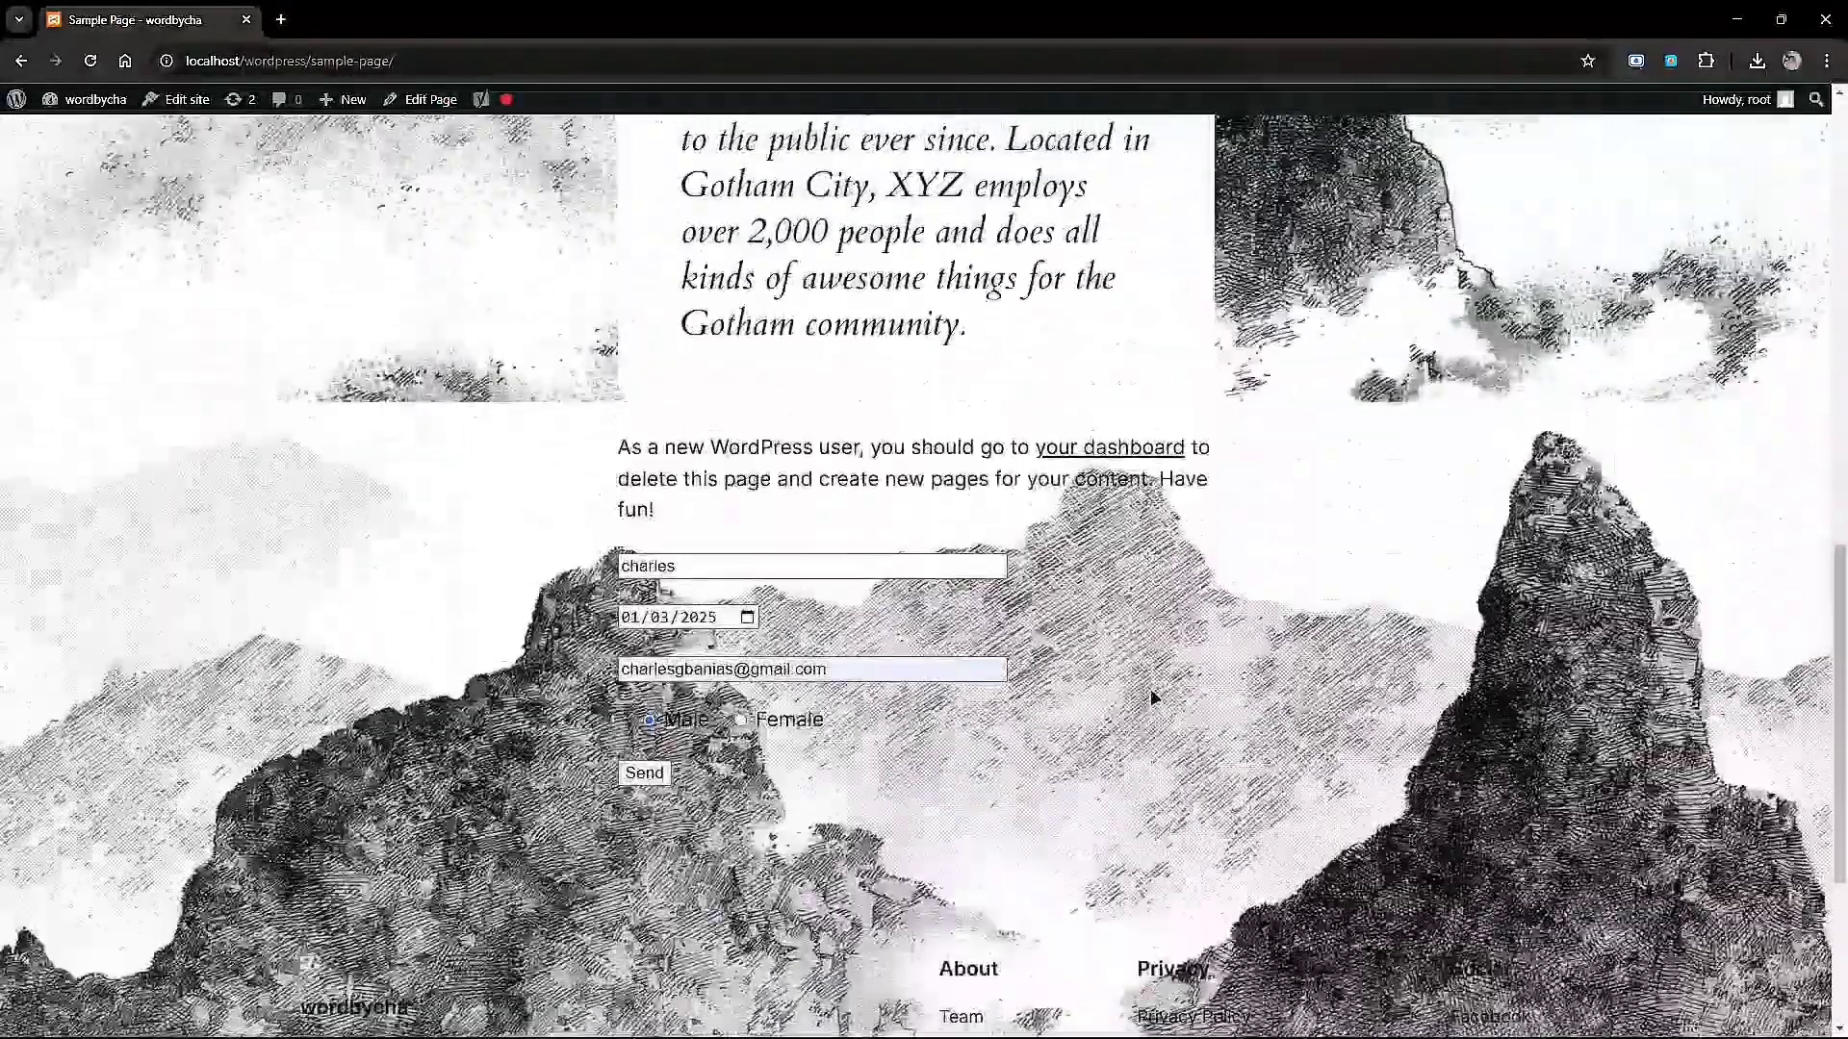